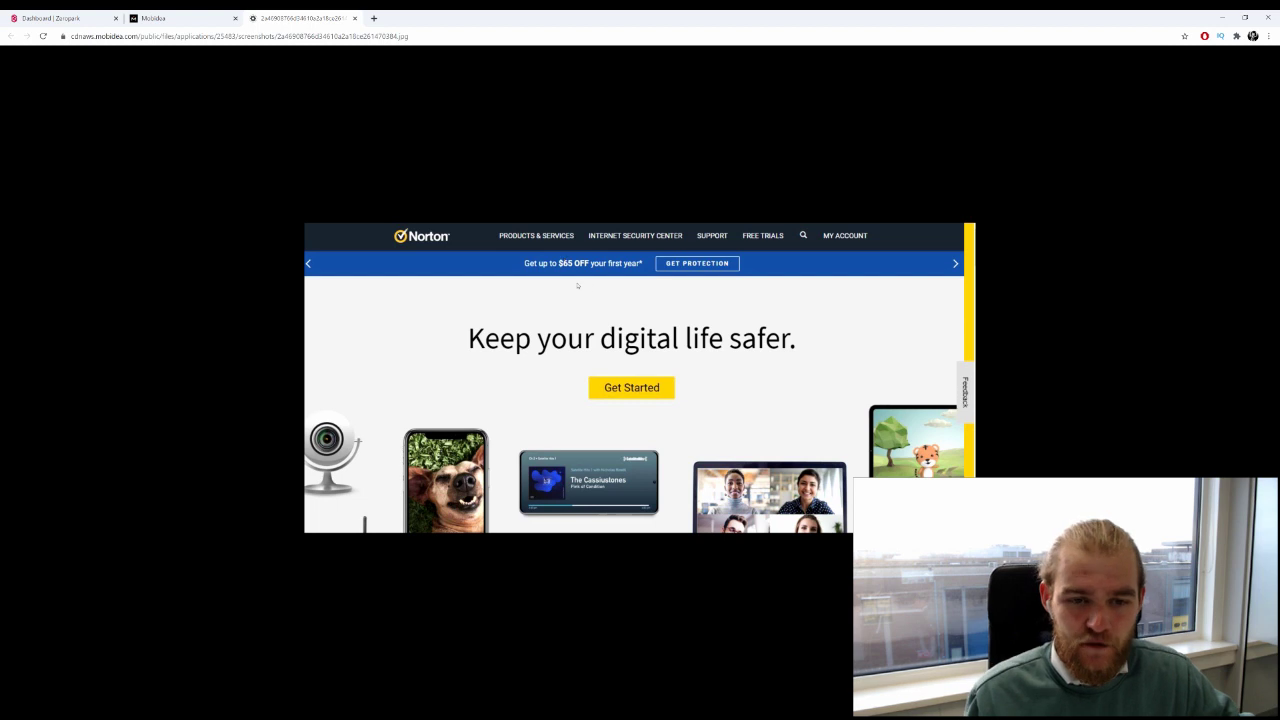
# Close the landing page screenshot and examine the Norton offer's flow and supported platforms.
pyautogui.click(354, 18)
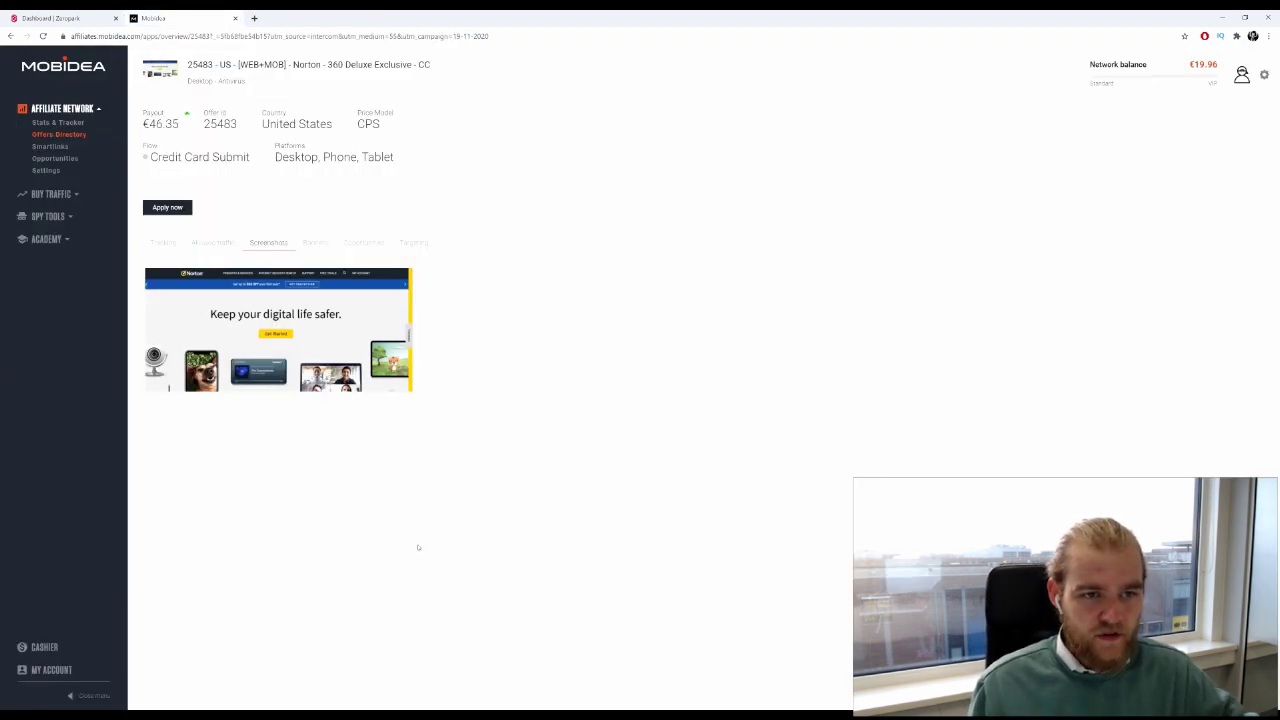
pyautogui.moveTo(396, 158); pyautogui.dragTo(157, 157)
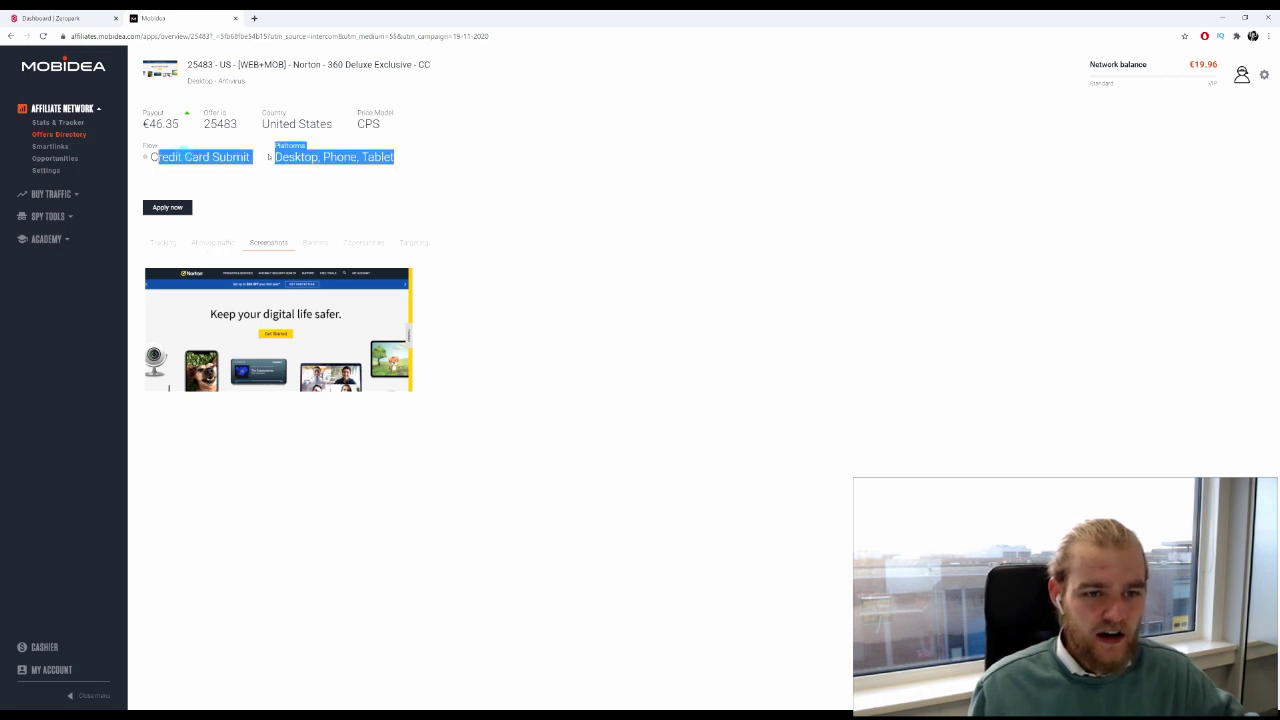
pyautogui.click(296, 184)
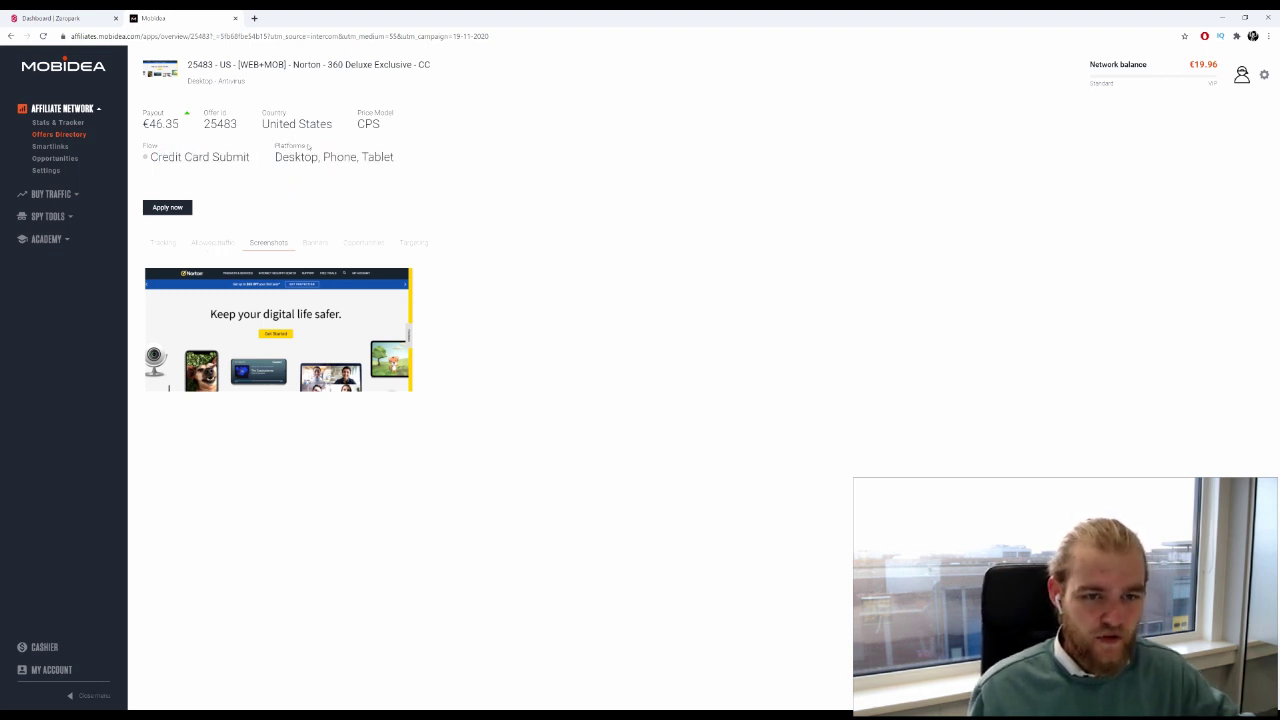
pyautogui.moveTo(396, 158); pyautogui.dragTo(150, 156)
pyautogui.click(358, 186)
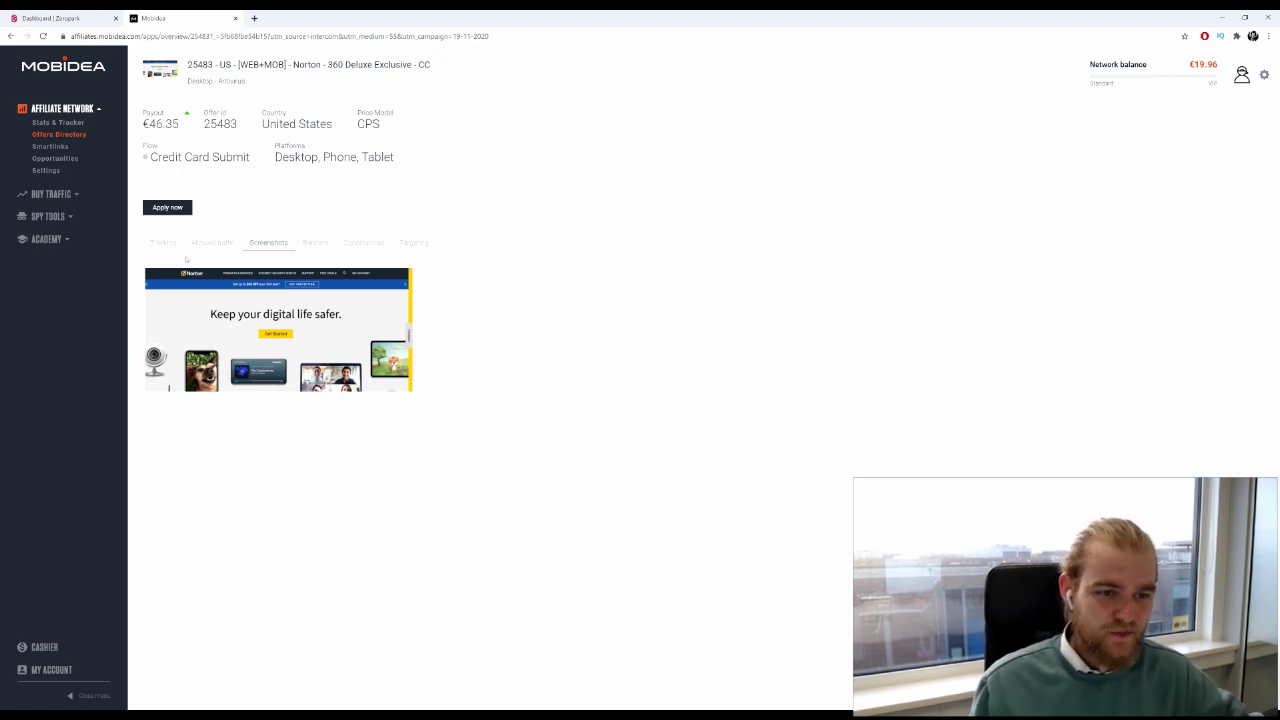
# Review the Norton offer's tracking section and its list of allowed traffic types.
pyautogui.click(163, 243)
pyautogui.click(203, 246)
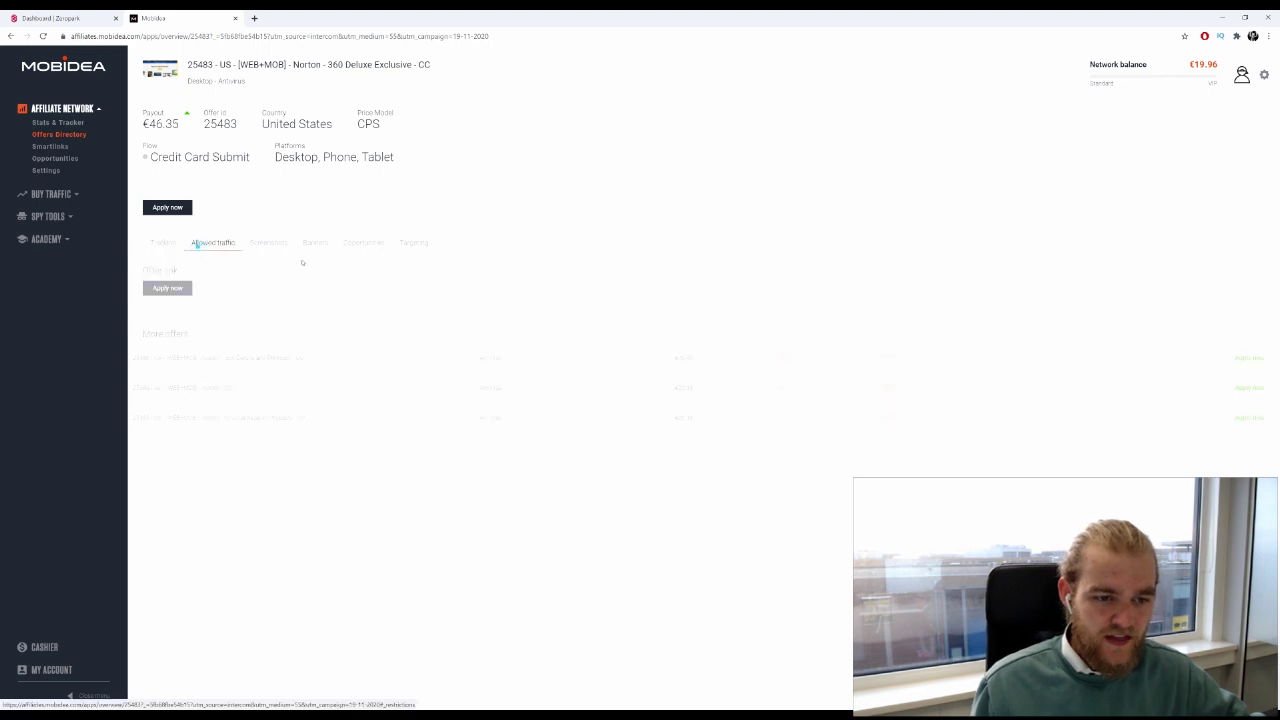
pyautogui.moveTo(539, 416); pyautogui.dragTo(89, 329)
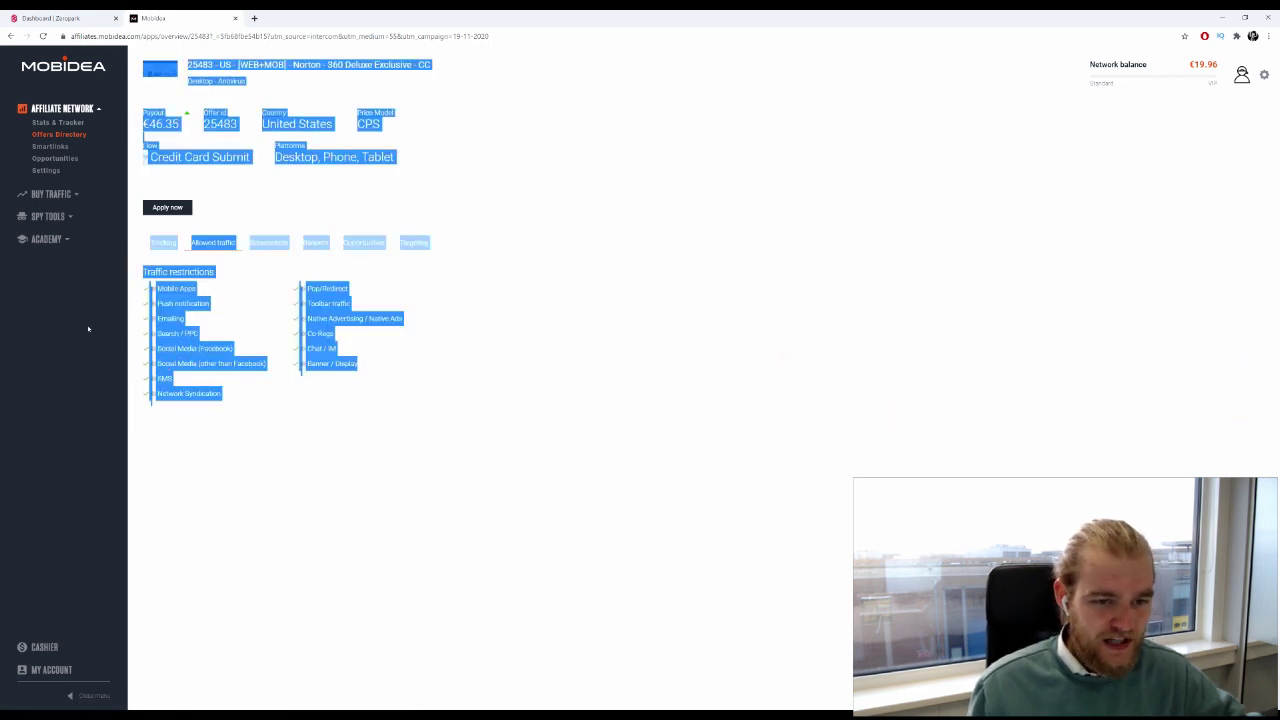
pyautogui.click(348, 400)
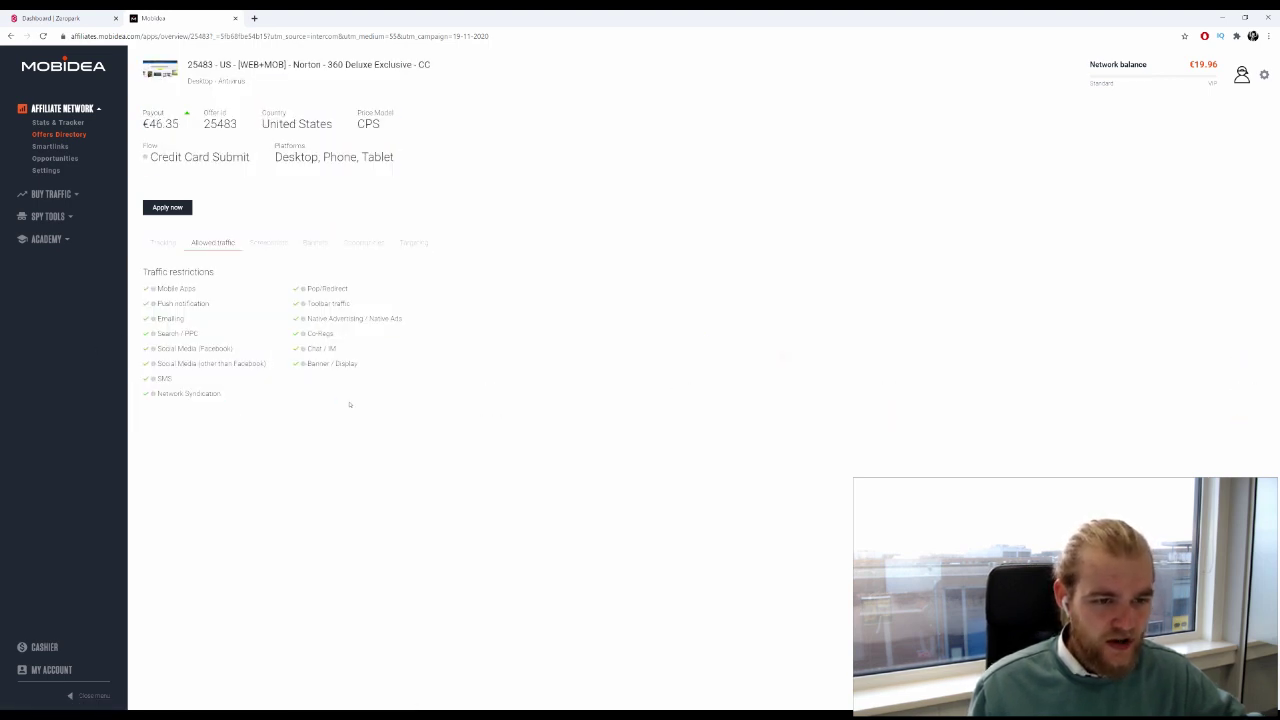
# Look through the Norton offer's banners, opportunities and targeting information, ending on its screenshots.
pyautogui.click(268, 244)
pyautogui.click(314, 244)
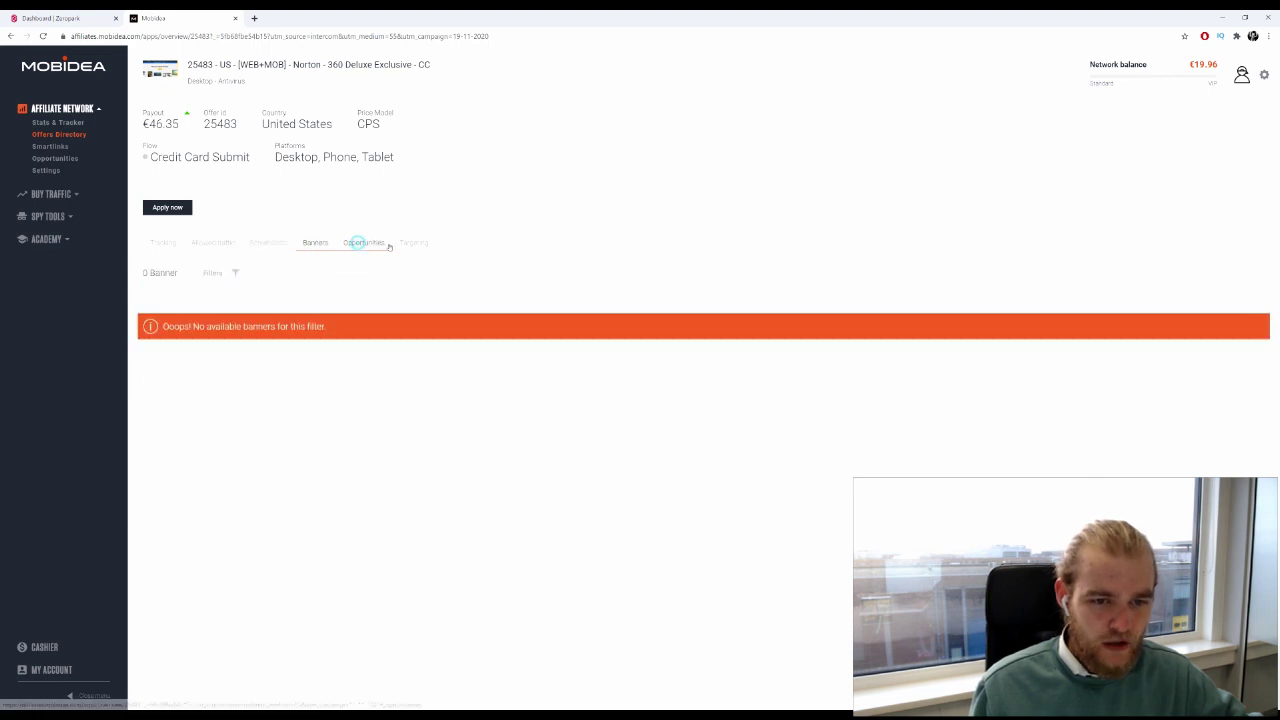
pyautogui.click(365, 243)
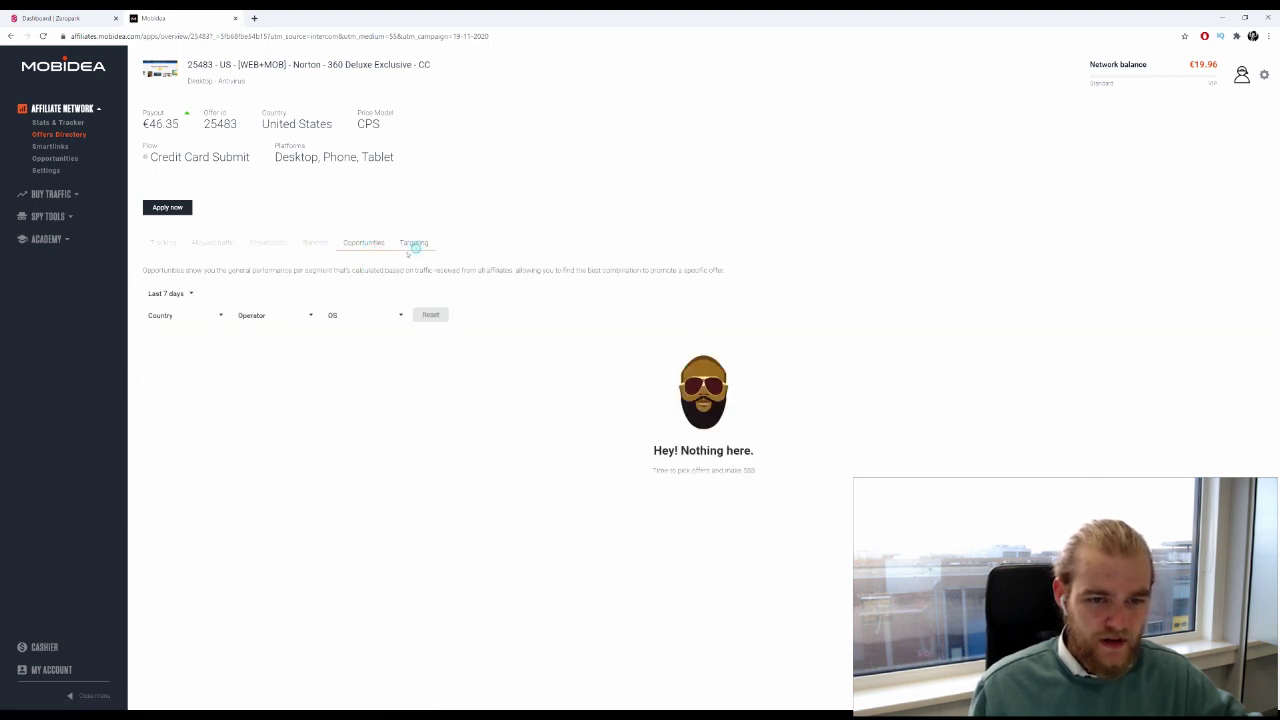
pyautogui.click(415, 244)
pyautogui.click(287, 245)
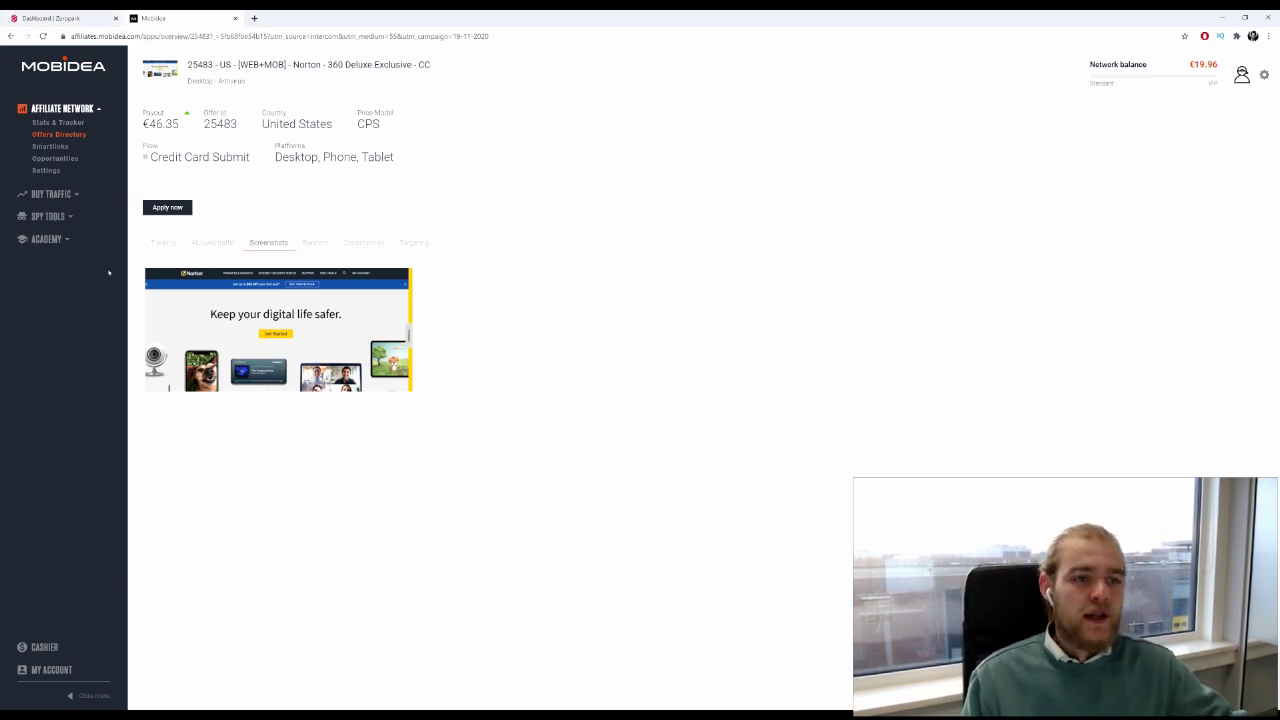
# Switch to Zeropark and start a new push campaign with RON (Run of Network) targeting.
pyautogui.click(55, 18)
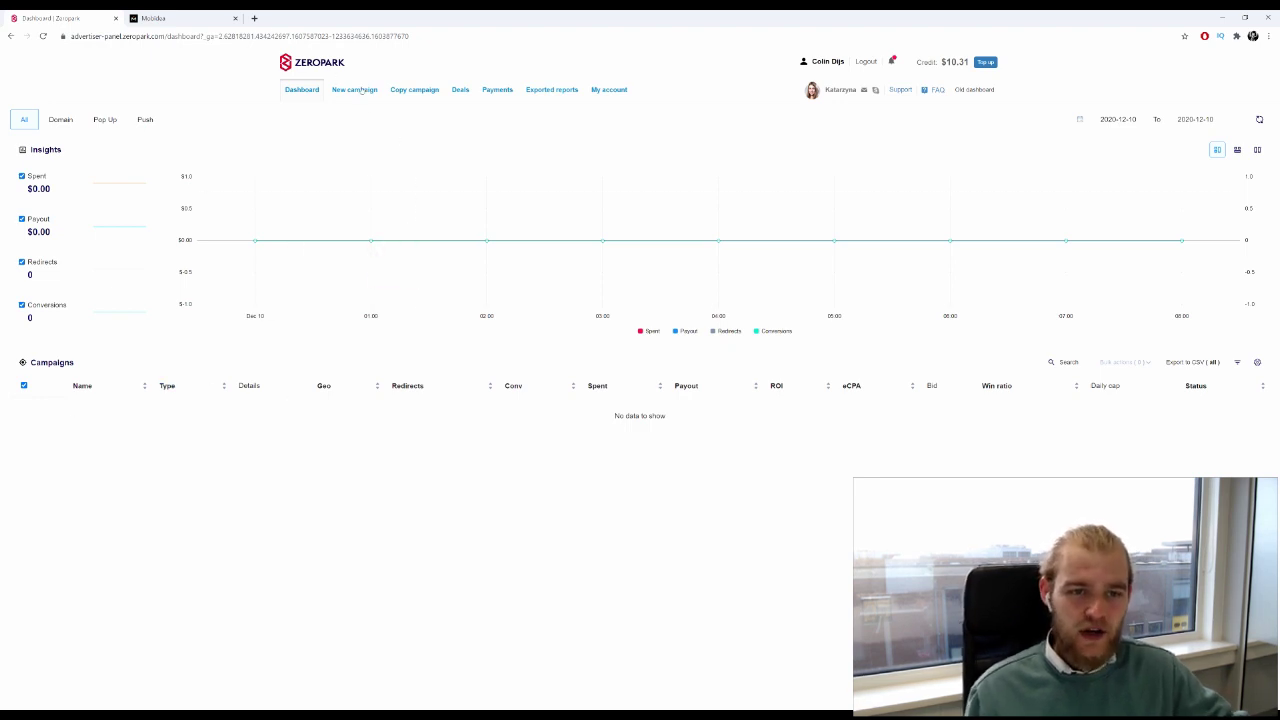
pyautogui.click(362, 89)
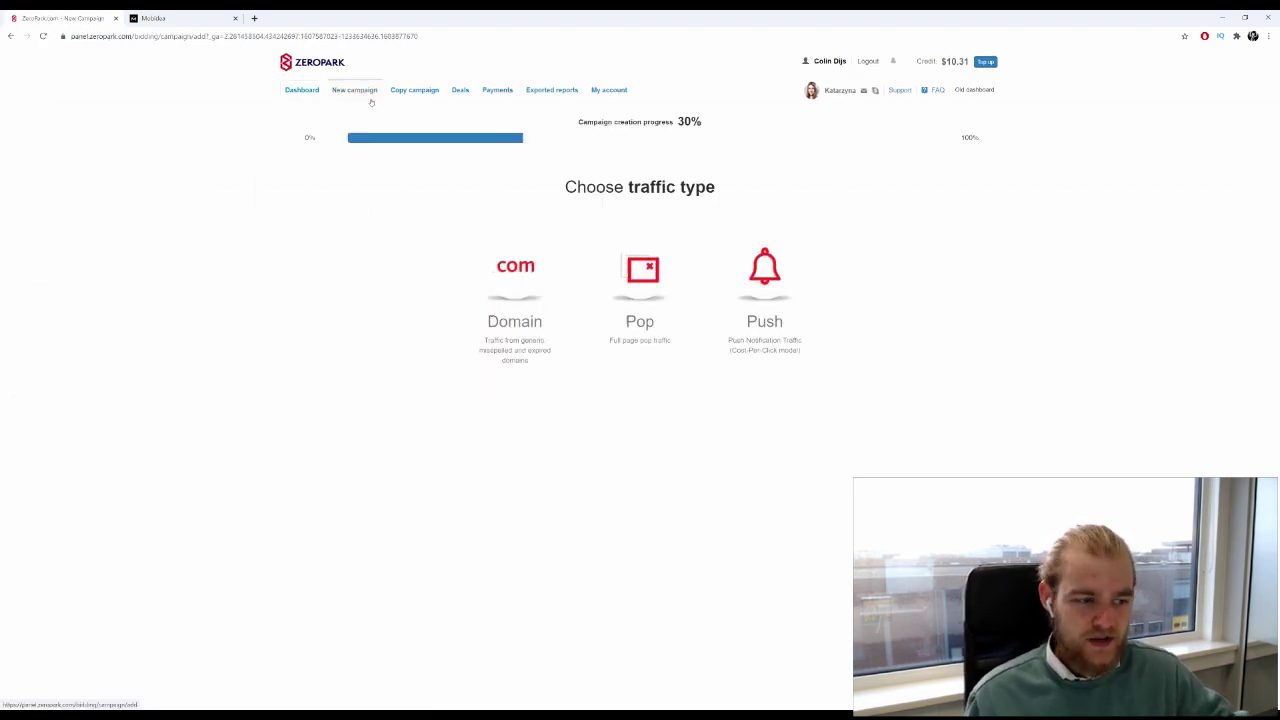
pyautogui.click(770, 266)
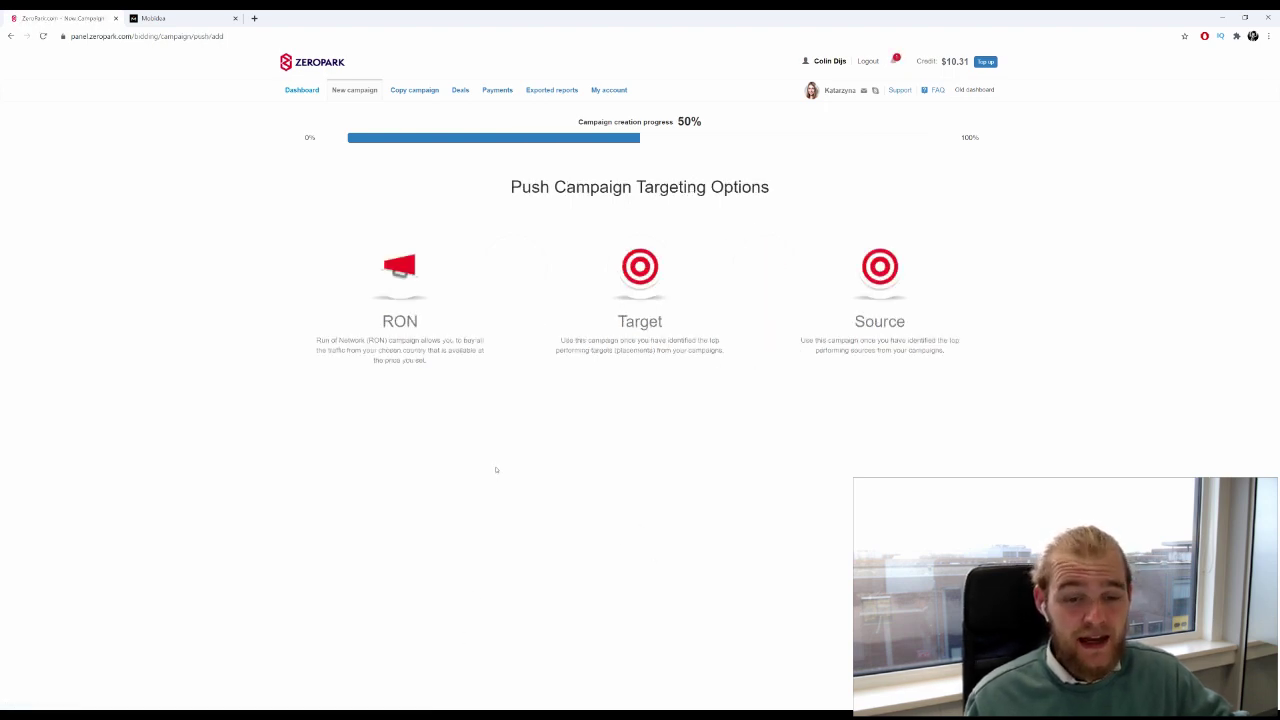
pyautogui.click(410, 250)
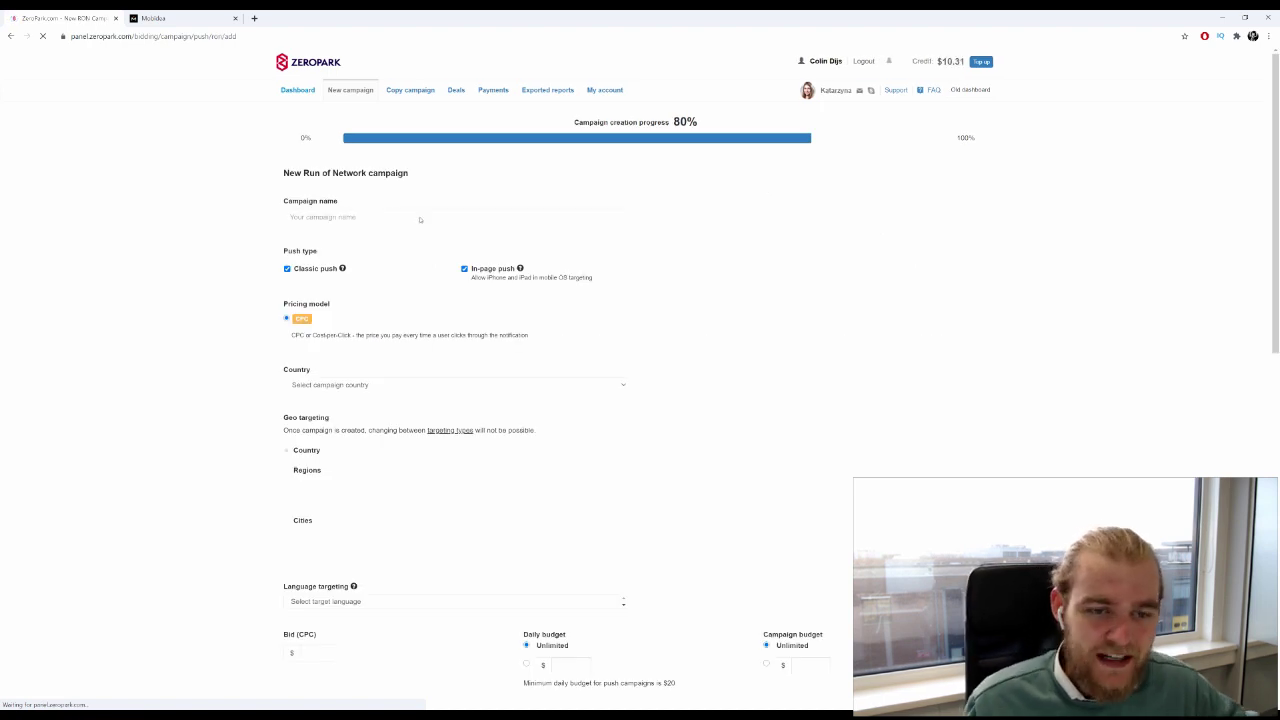
# Name the campaign "USA - Norton Security" and exclude in-page push from its push types.
pyautogui.click(420, 217)
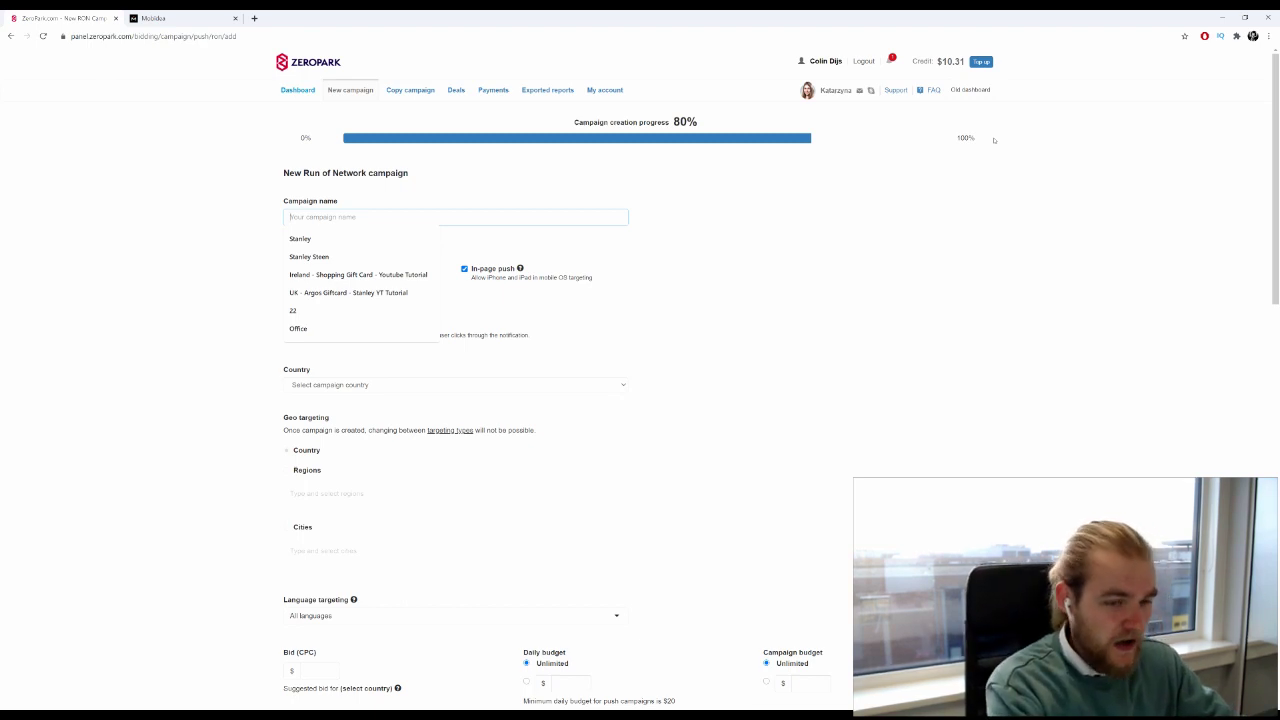
pyautogui.write('USA - N')
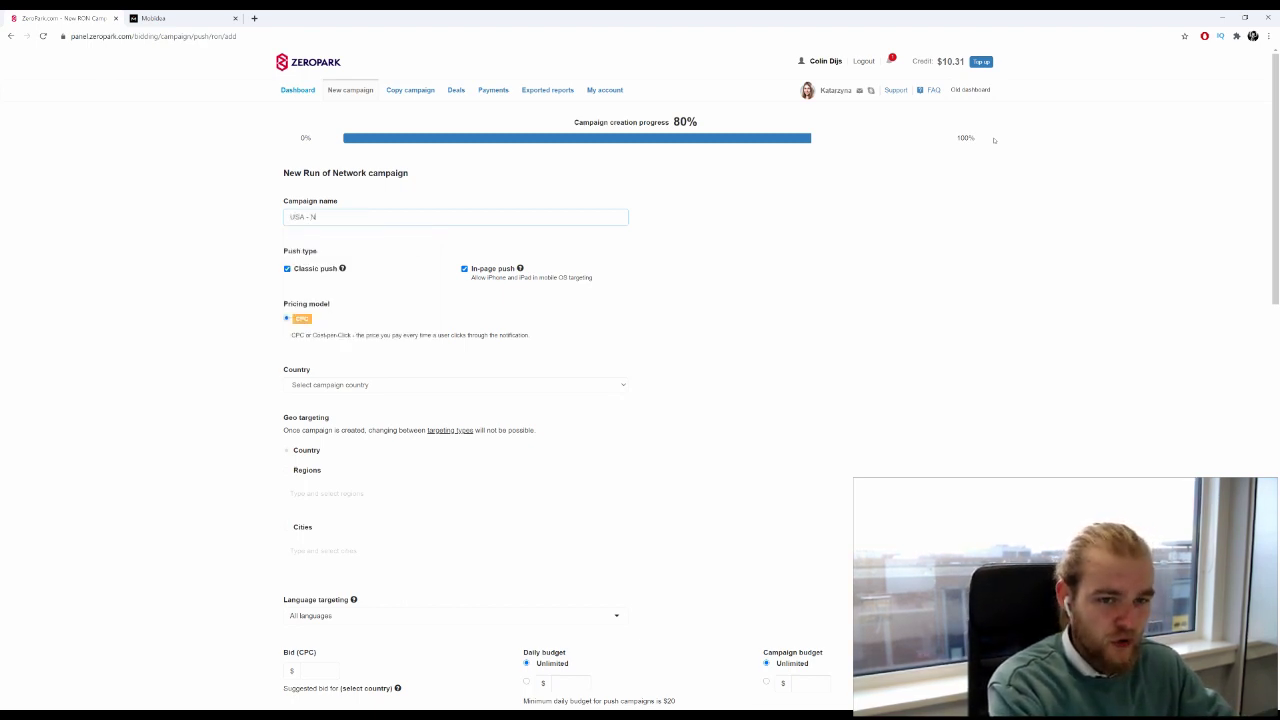
pyautogui.write('orton')
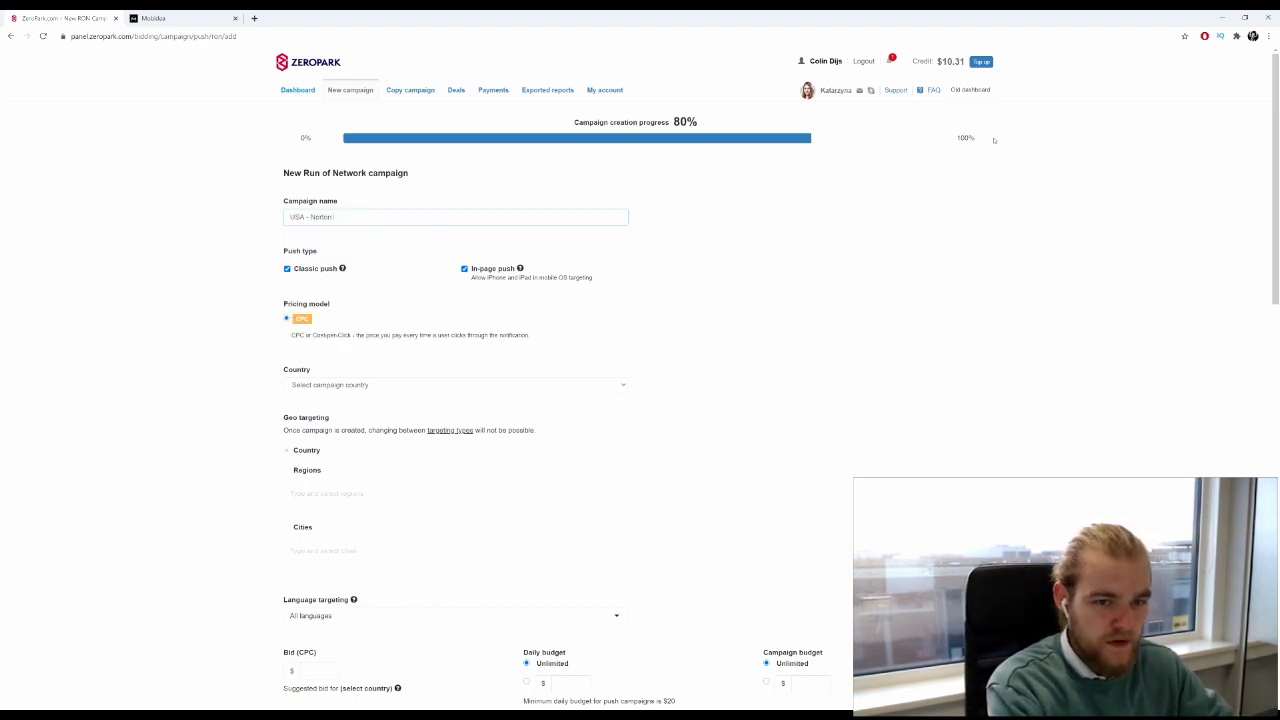
pyautogui.write(' Secur')
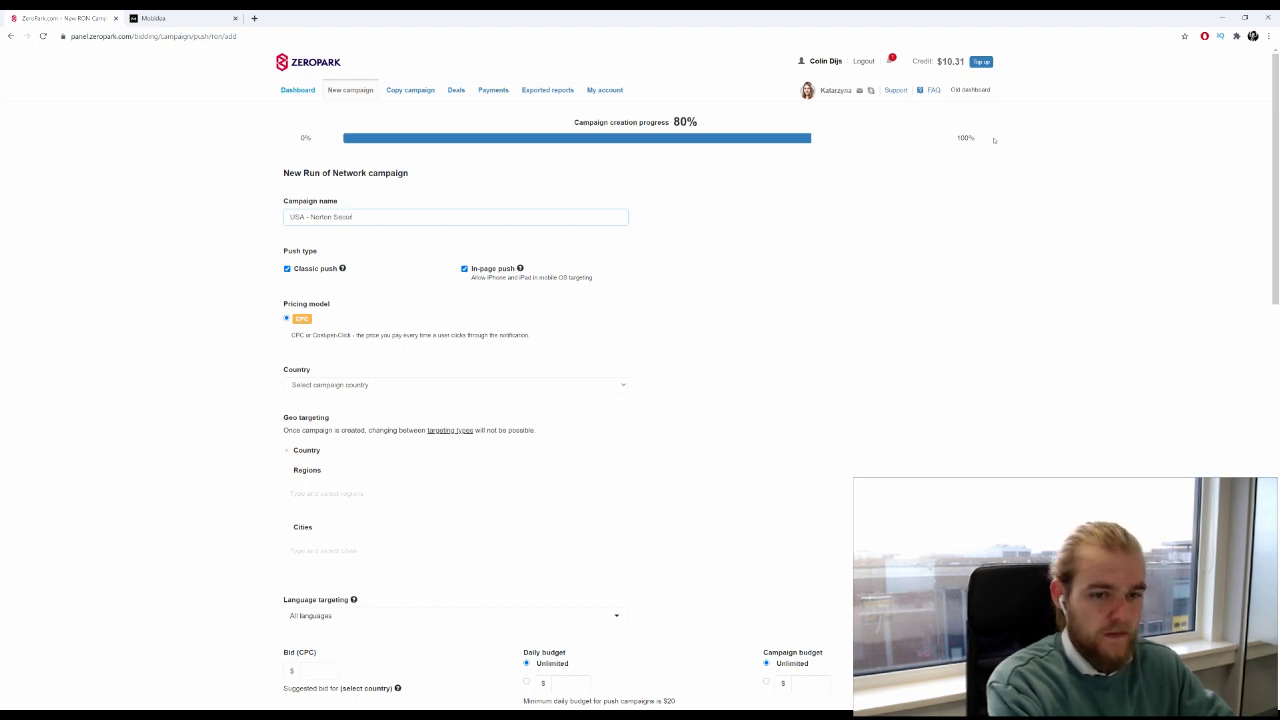
pyautogui.write('ity')
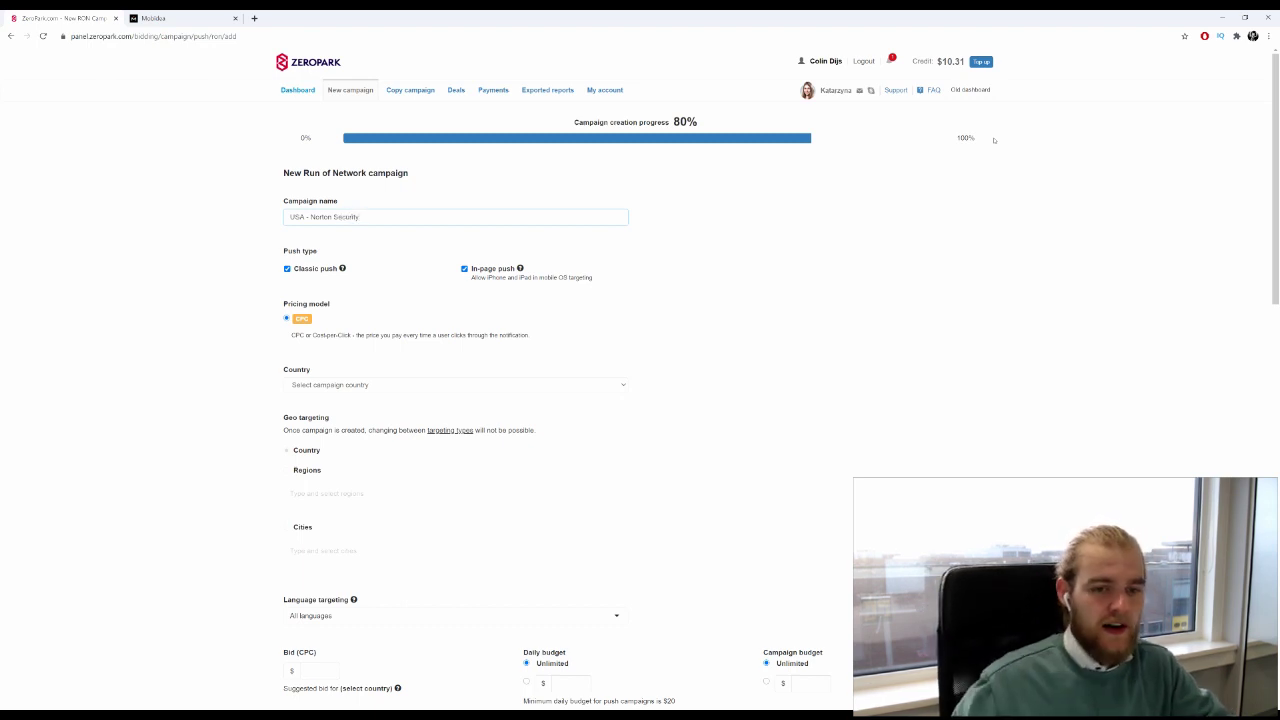
pyautogui.click(993, 140)
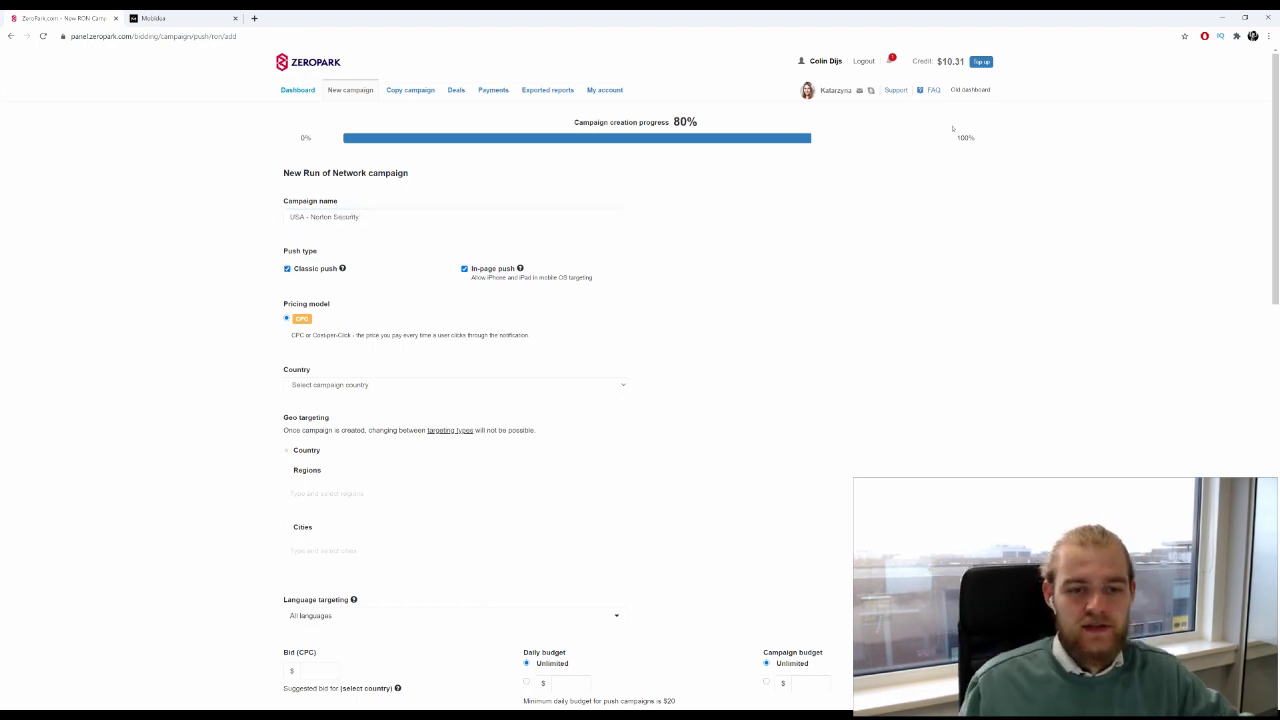
pyautogui.click(465, 270)
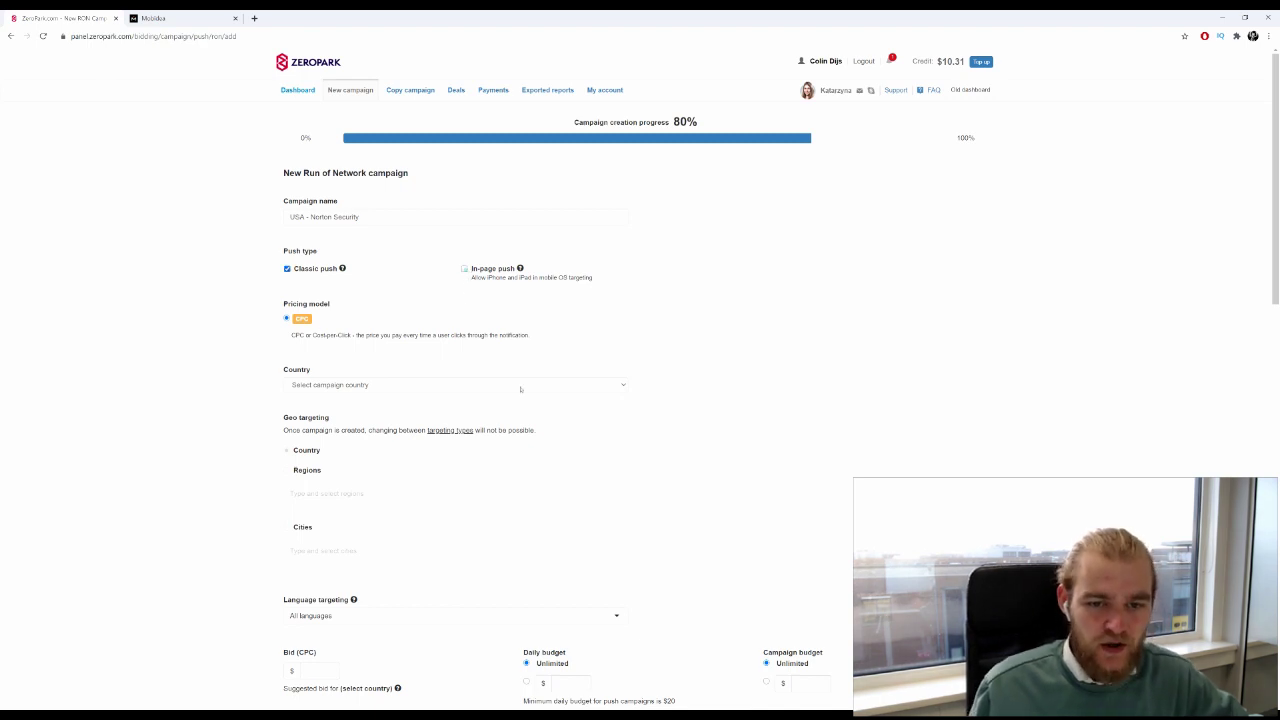
# Set the campaign country to United States.
pyautogui.scroll(-2, 343, 335)
pyautogui.scroll(1, 340, 155)
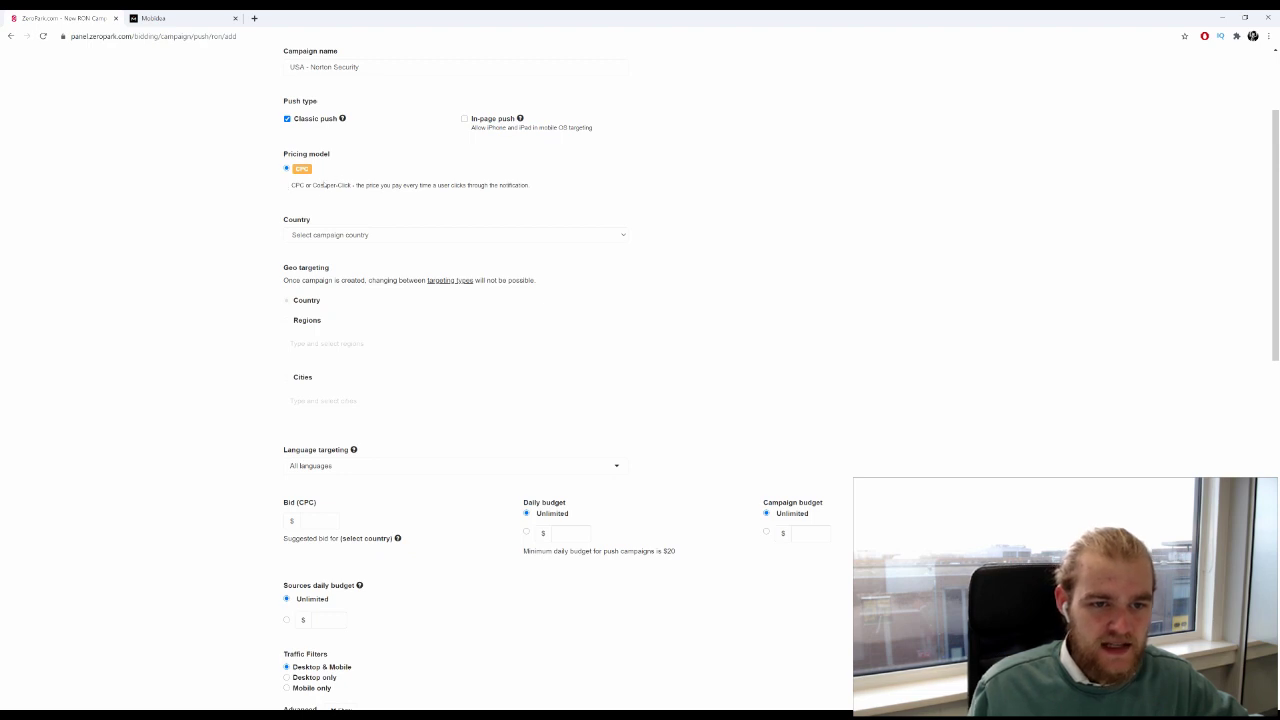
pyautogui.click(315, 239)
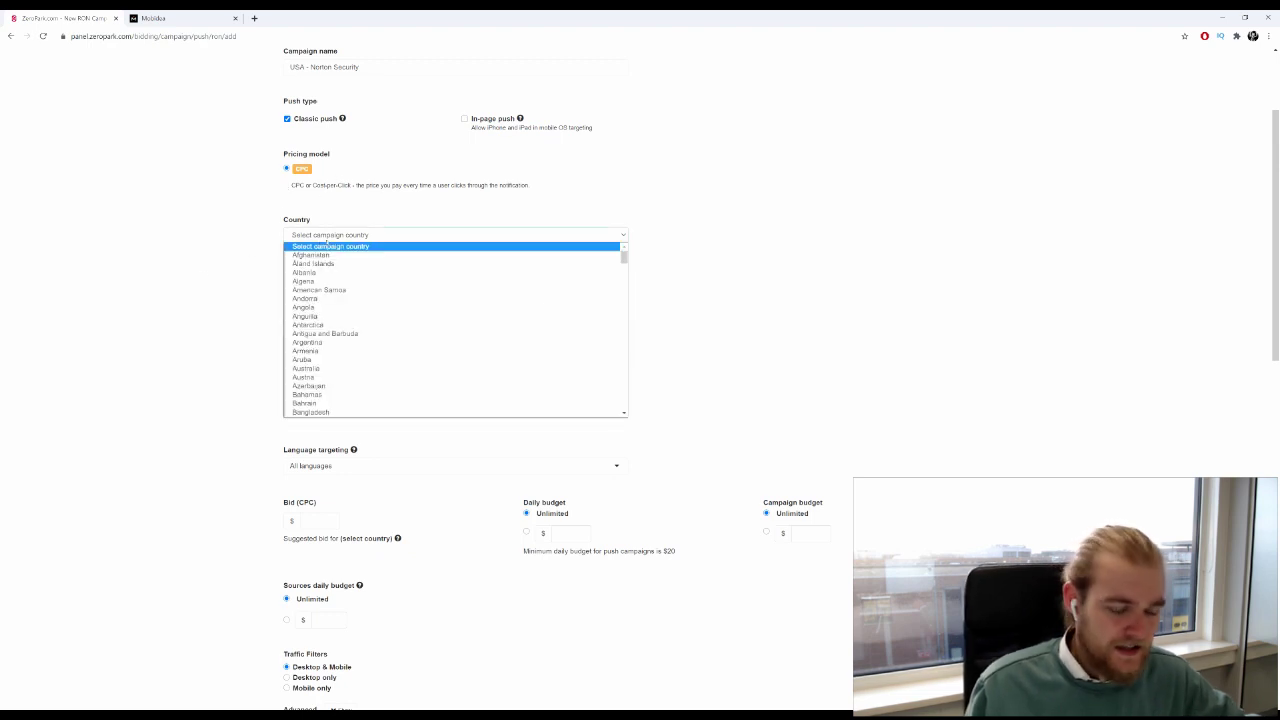
pyautogui.write('united')
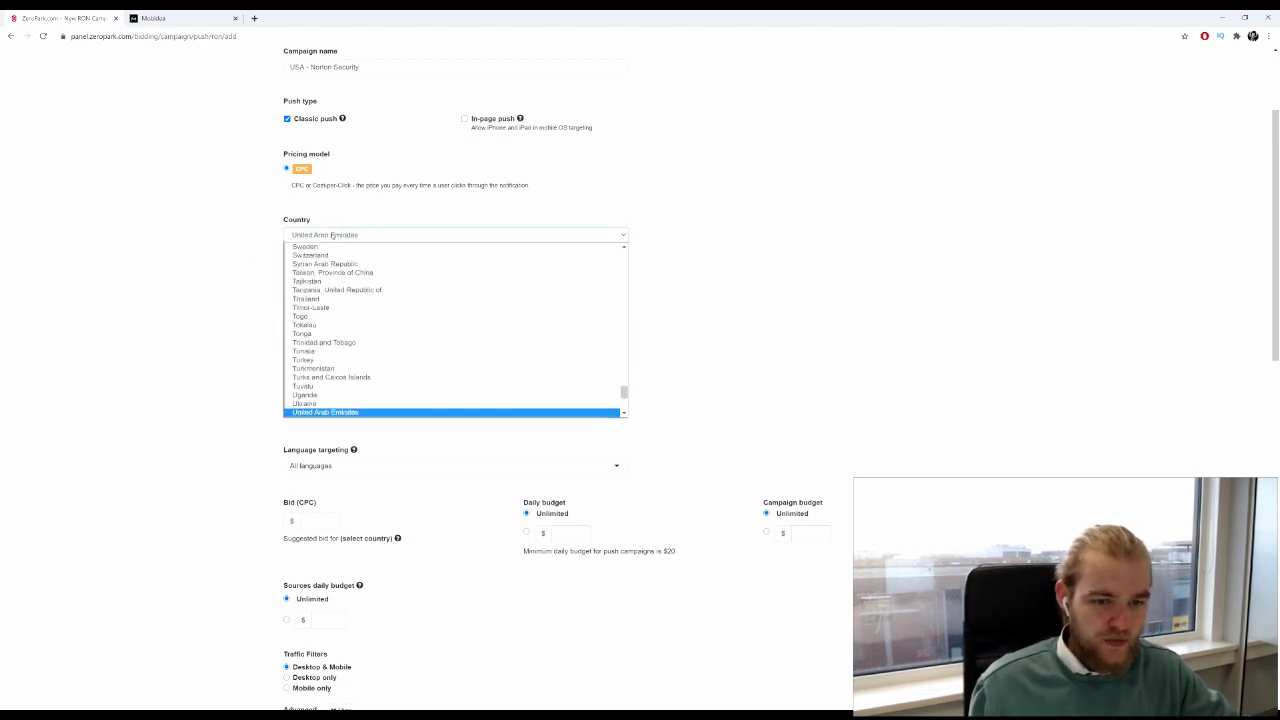
pyautogui.press('Return')
pyautogui.click(377, 234)
pyautogui.scroll(-2, 374, 331)
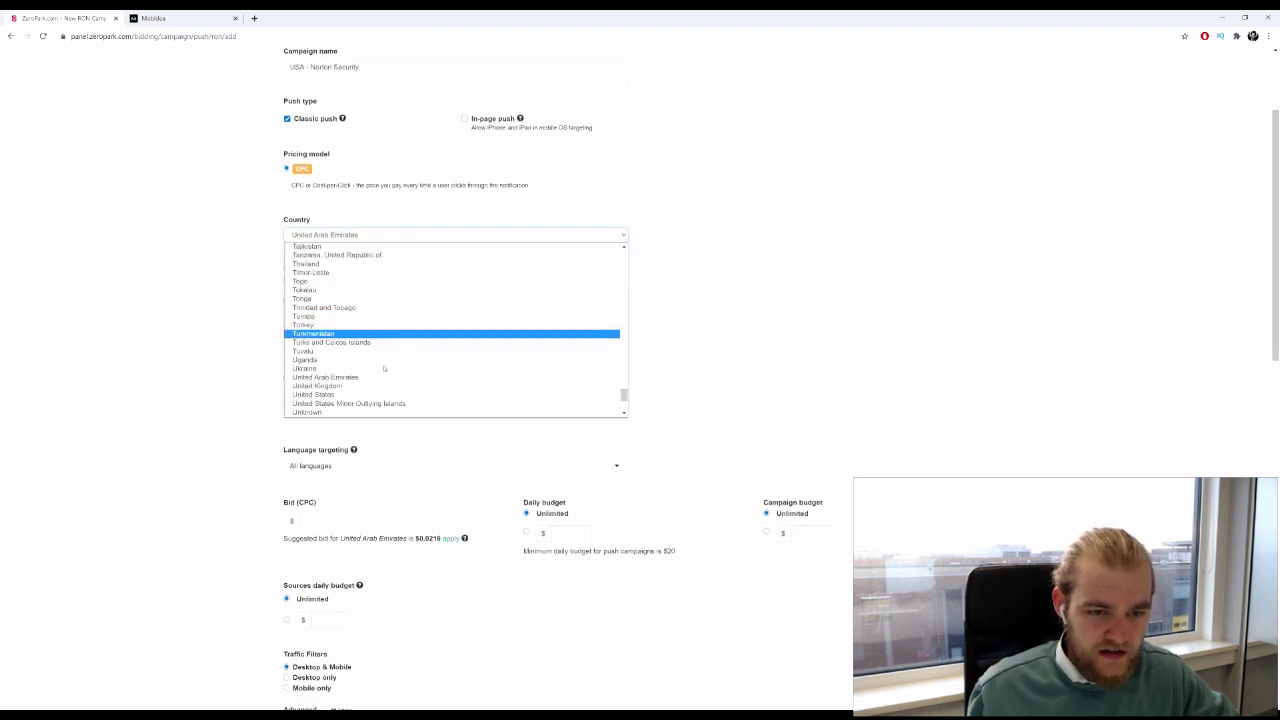
pyautogui.click(374, 331)
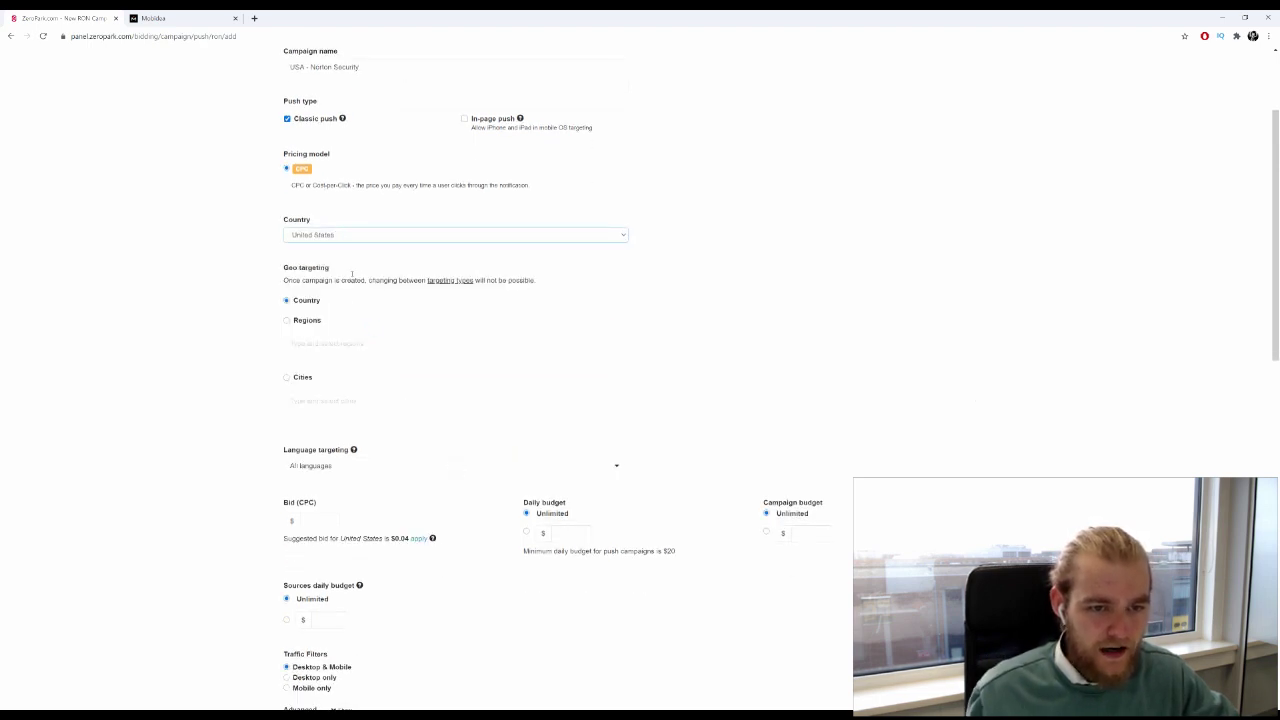
# Examine the geo targeting choices for country, regions and cities, along with the surrounding campaign settings.
pyautogui.scroll(-2, 293, 192)
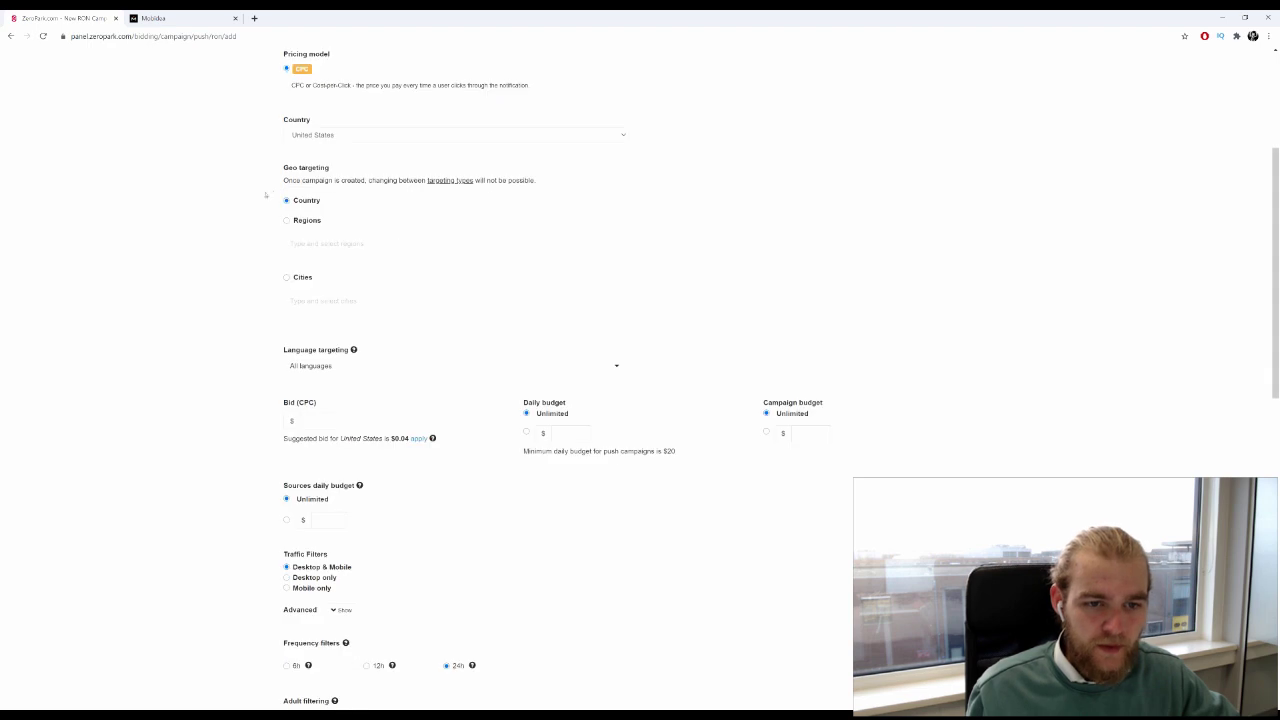
pyautogui.scroll(-2, 293, 192)
pyautogui.moveTo(266, 88); pyautogui.dragTo(540, 191)
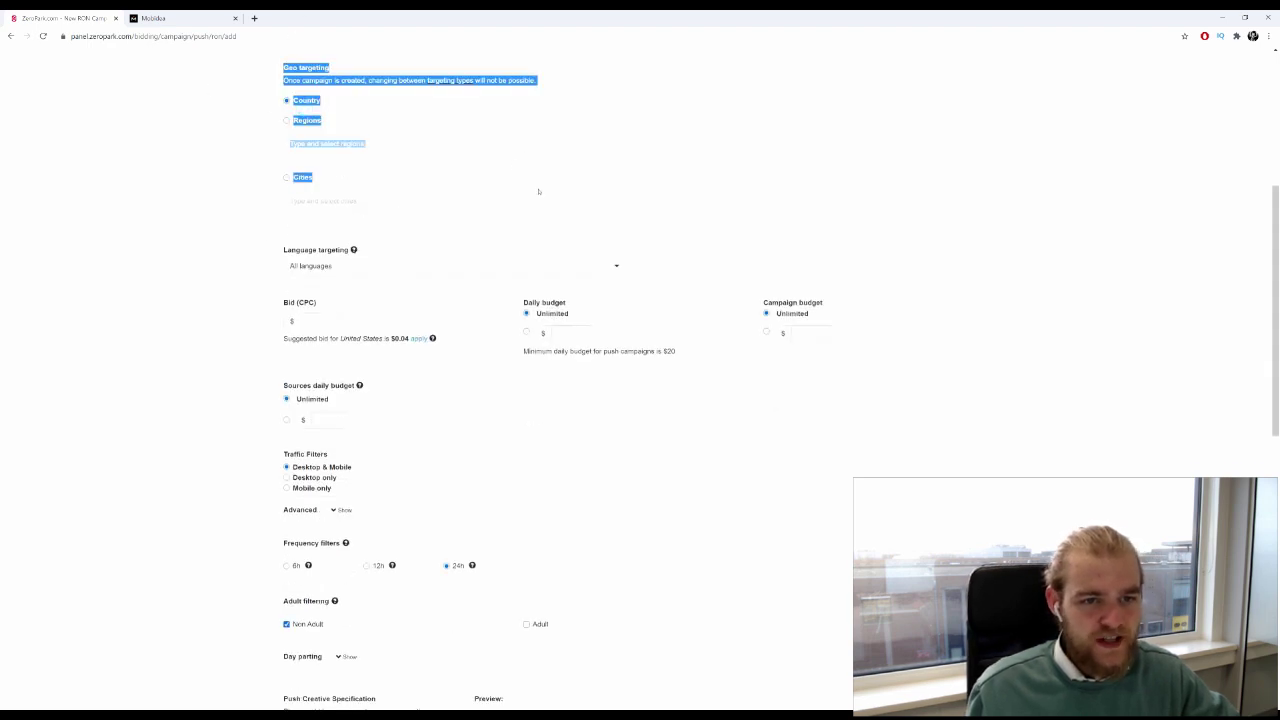
pyautogui.click(208, 151)
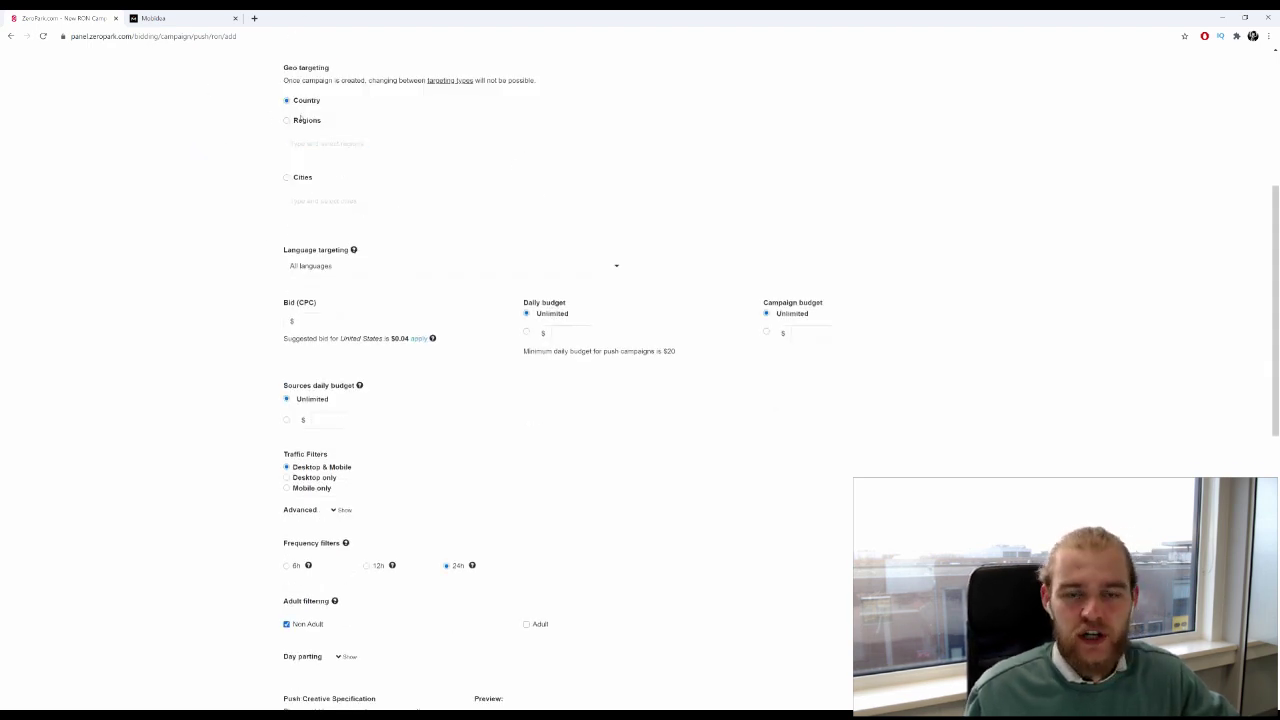
pyautogui.scroll(-3, 420, 93)
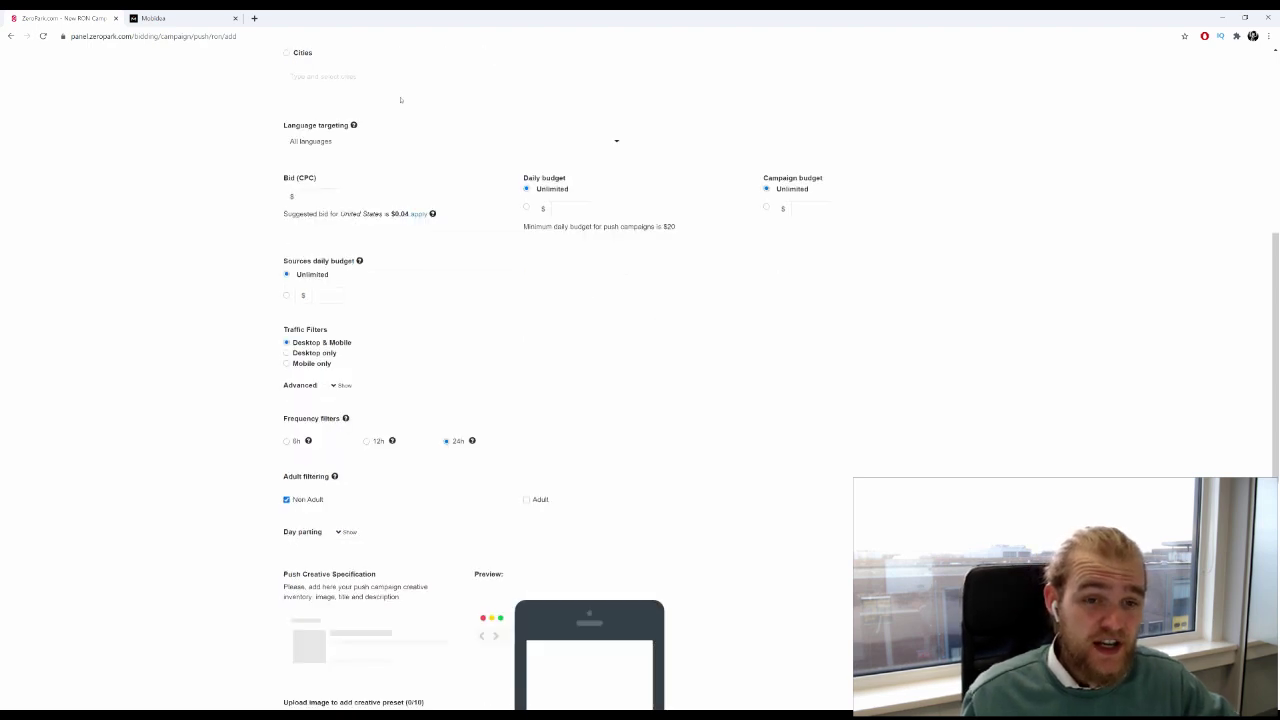
pyautogui.scroll(8, 323, 87)
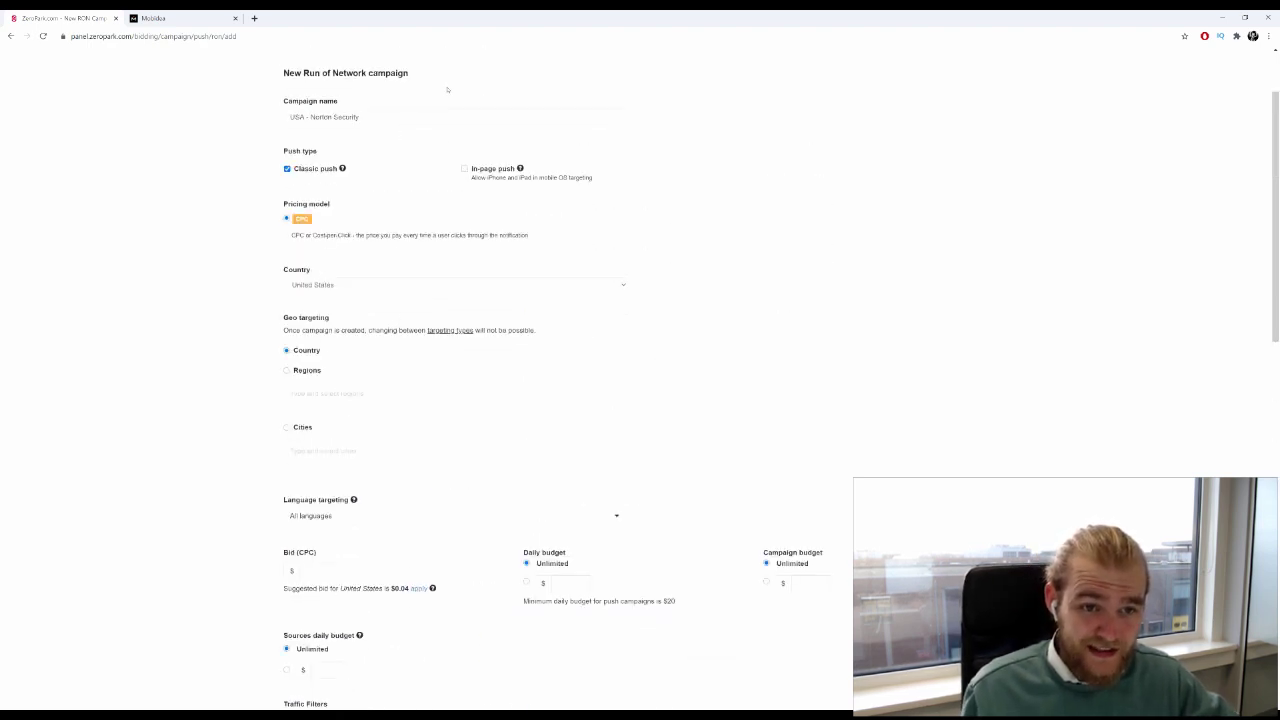
pyautogui.scroll(-6, 448, 268)
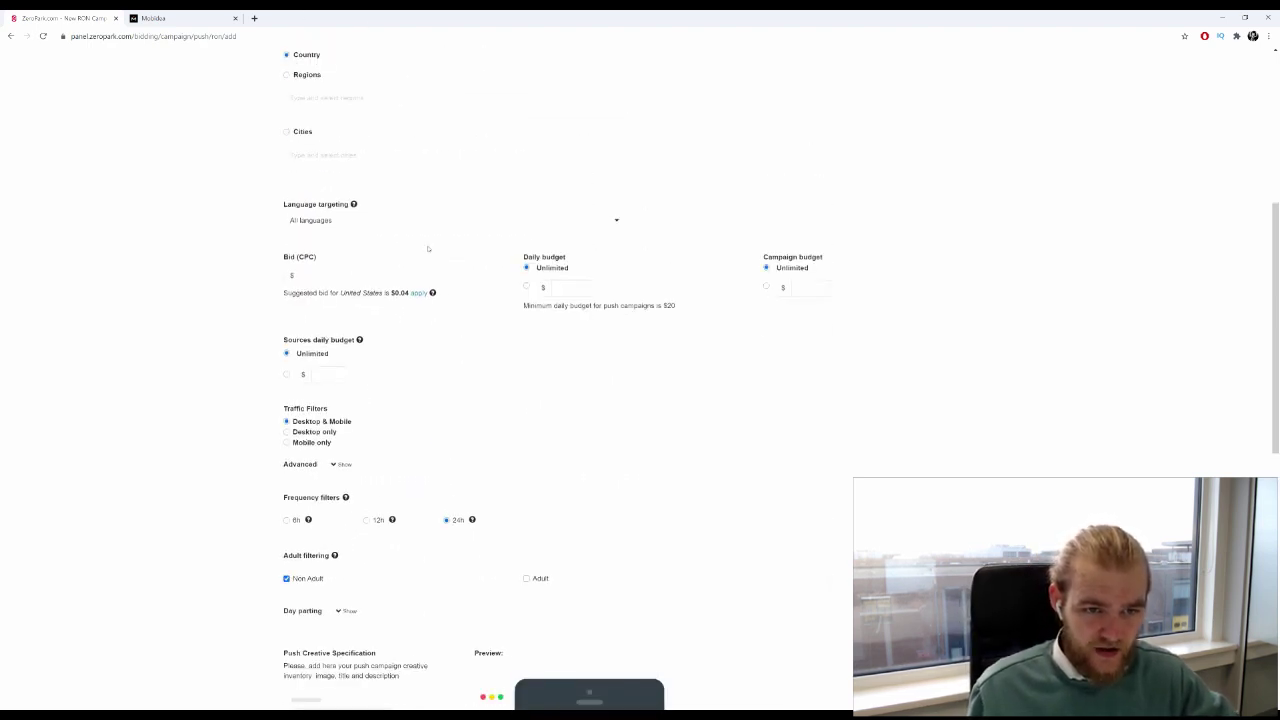
# Set the campaign's language targeting to English.
pyautogui.click(330, 215)
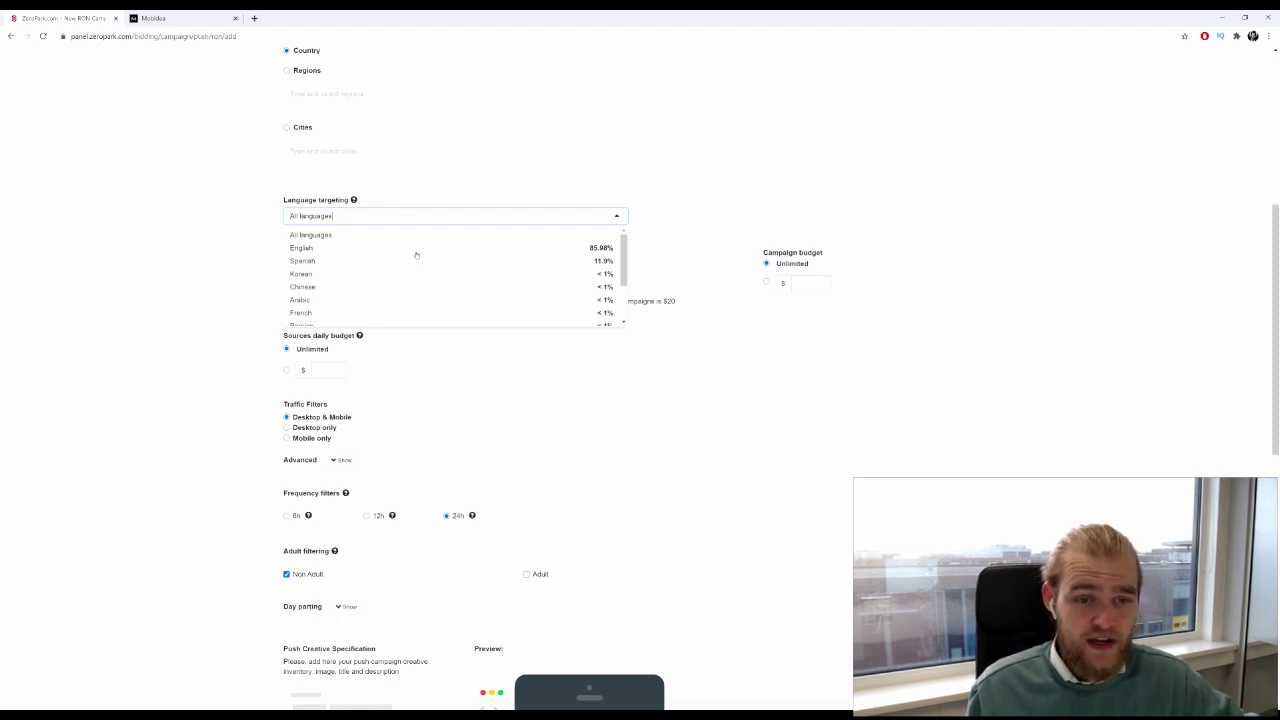
pyautogui.click(416, 250)
pyautogui.scroll(-2, 357, 240)
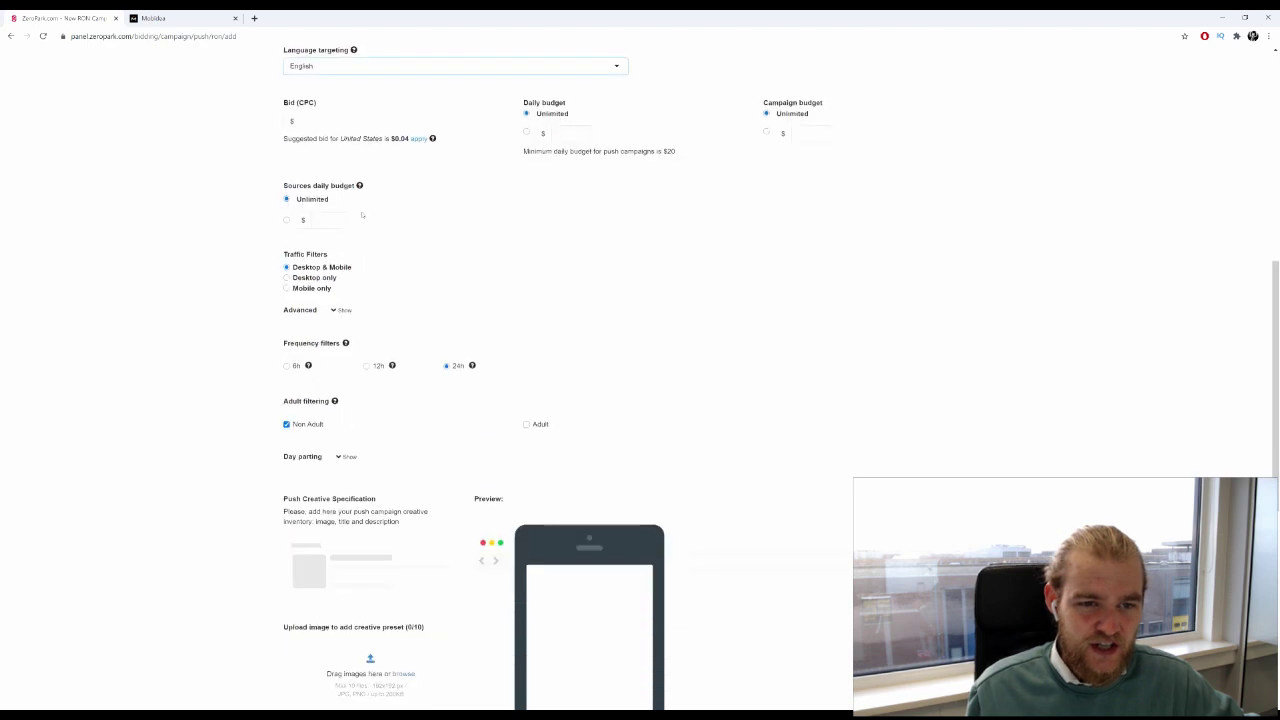
pyautogui.scroll(1, 314, 169)
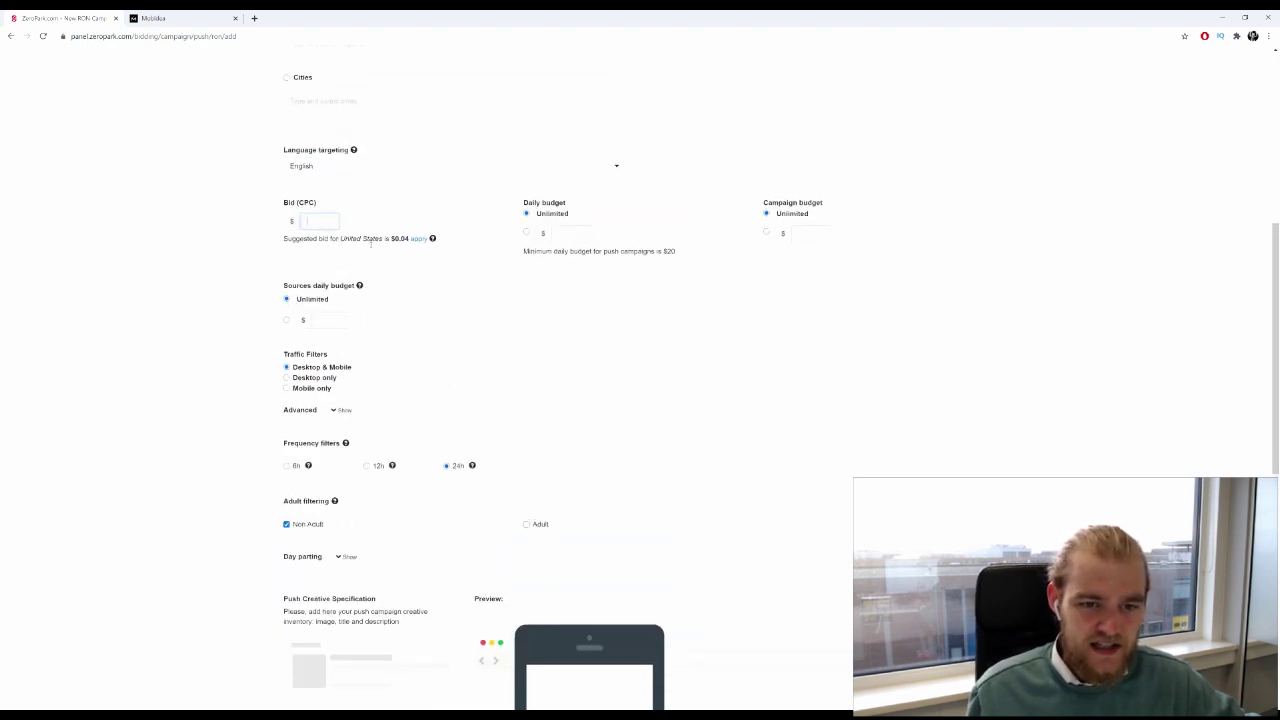
# Apply the suggested $0.04 CPC bid for United States to the campaign.
pyautogui.click(419, 238)
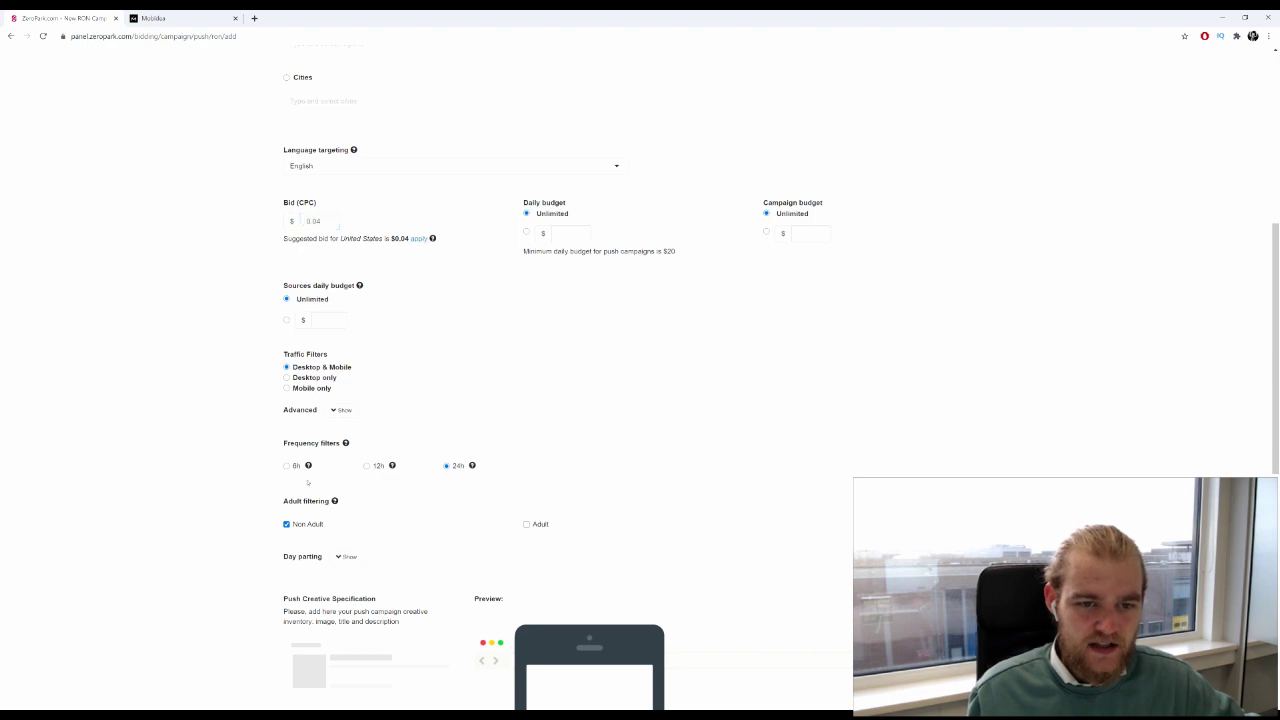
pyautogui.scroll(-3, 392, 254)
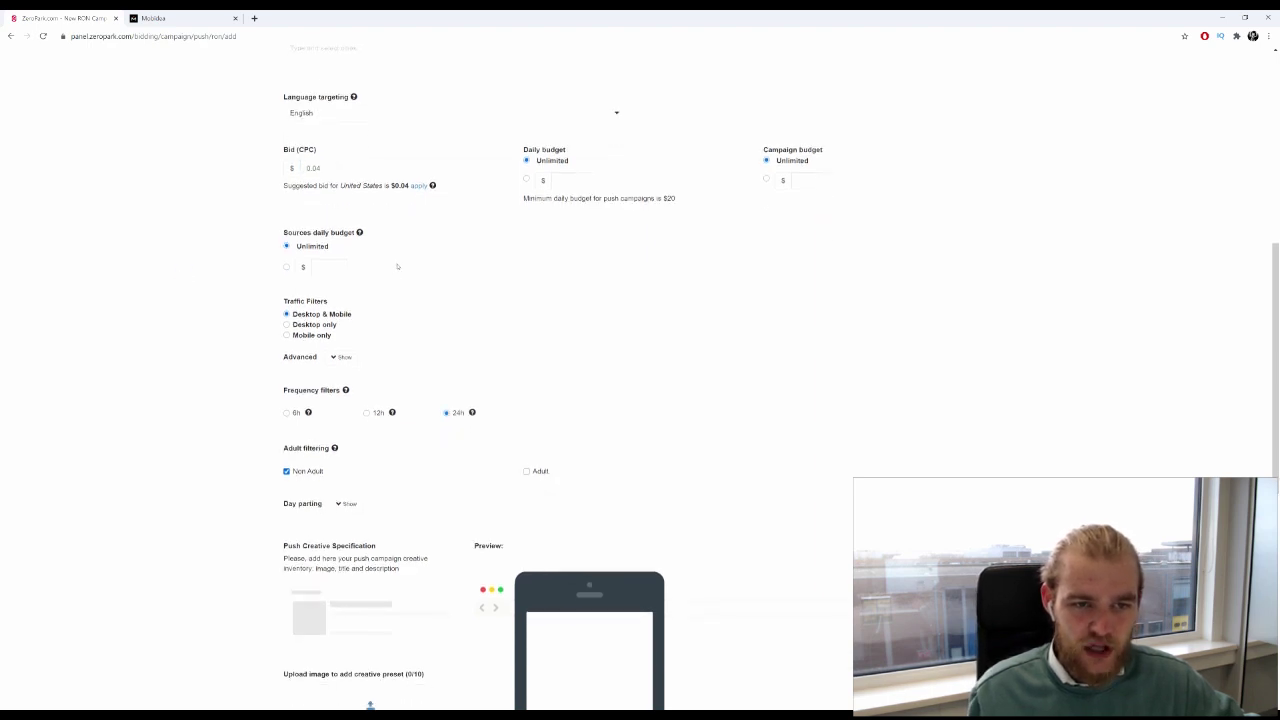
pyautogui.scroll(3, 392, 254)
pyautogui.scroll(-3, 335, 239)
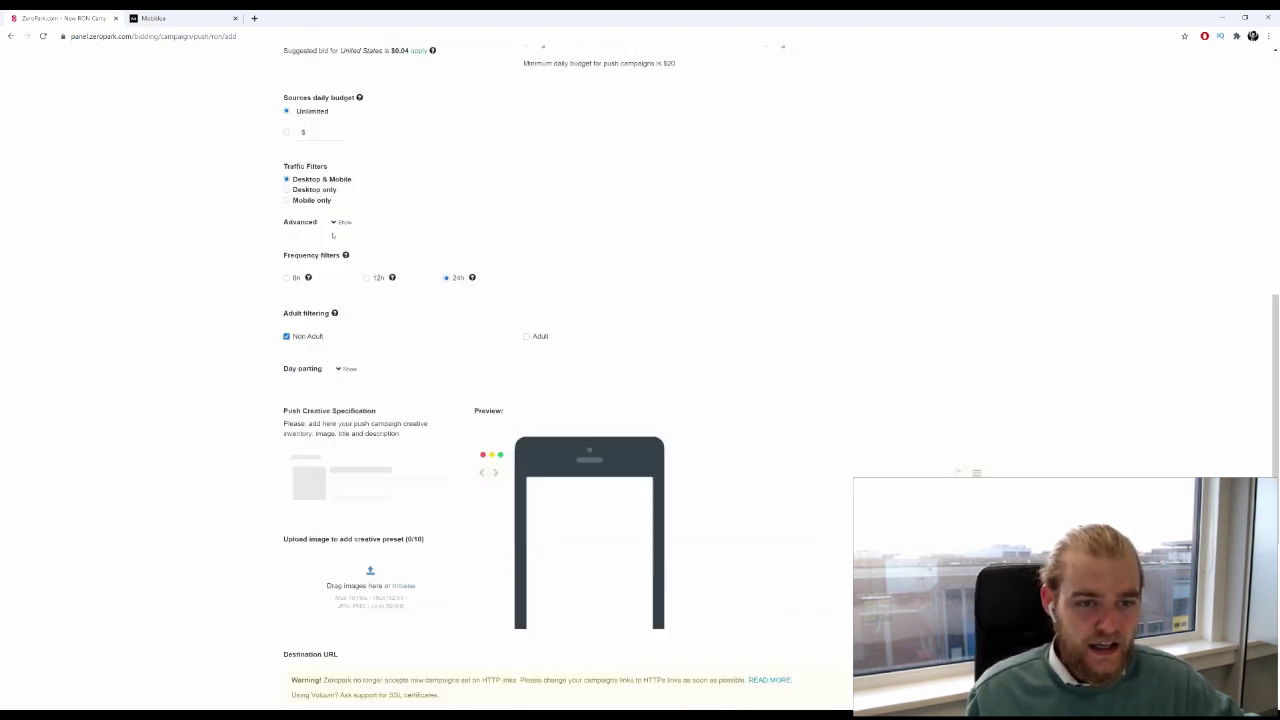
pyautogui.scroll(5, 333, 232)
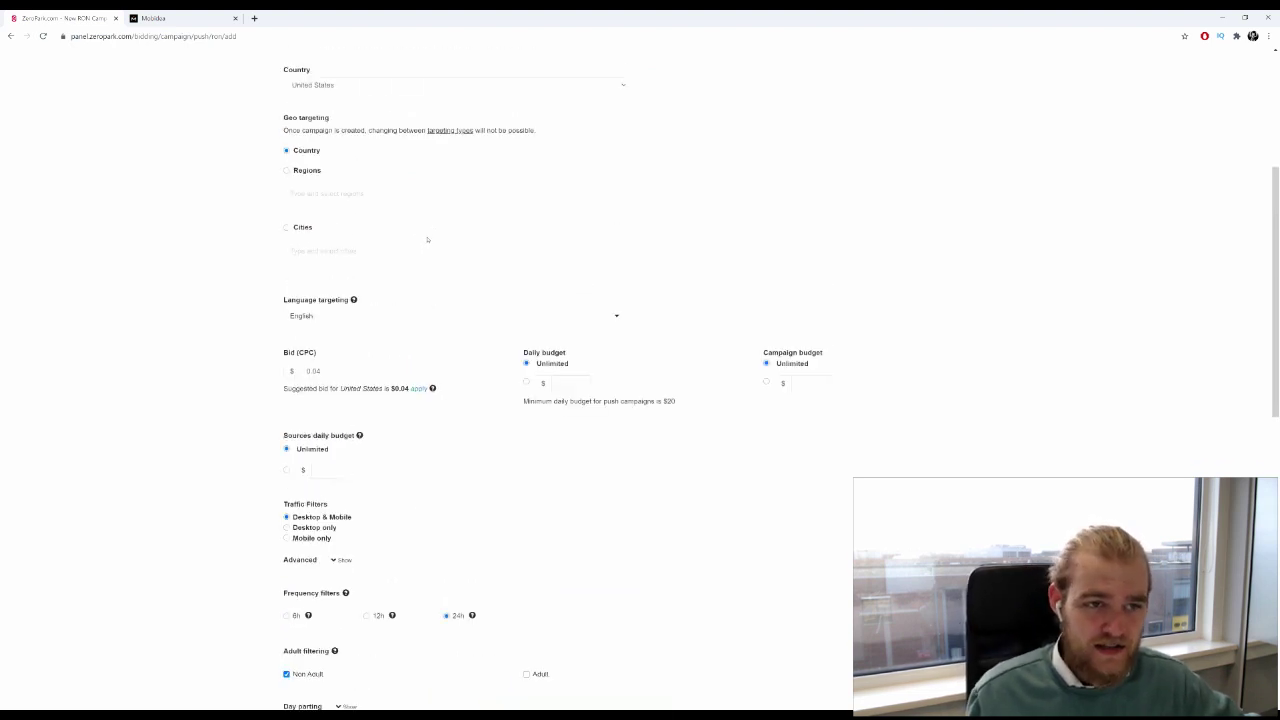
# Check the payout of the Norton 360 Deluxe offer on Mobidea and return to the Zeropark campaign form.
pyautogui.click(150, 18)
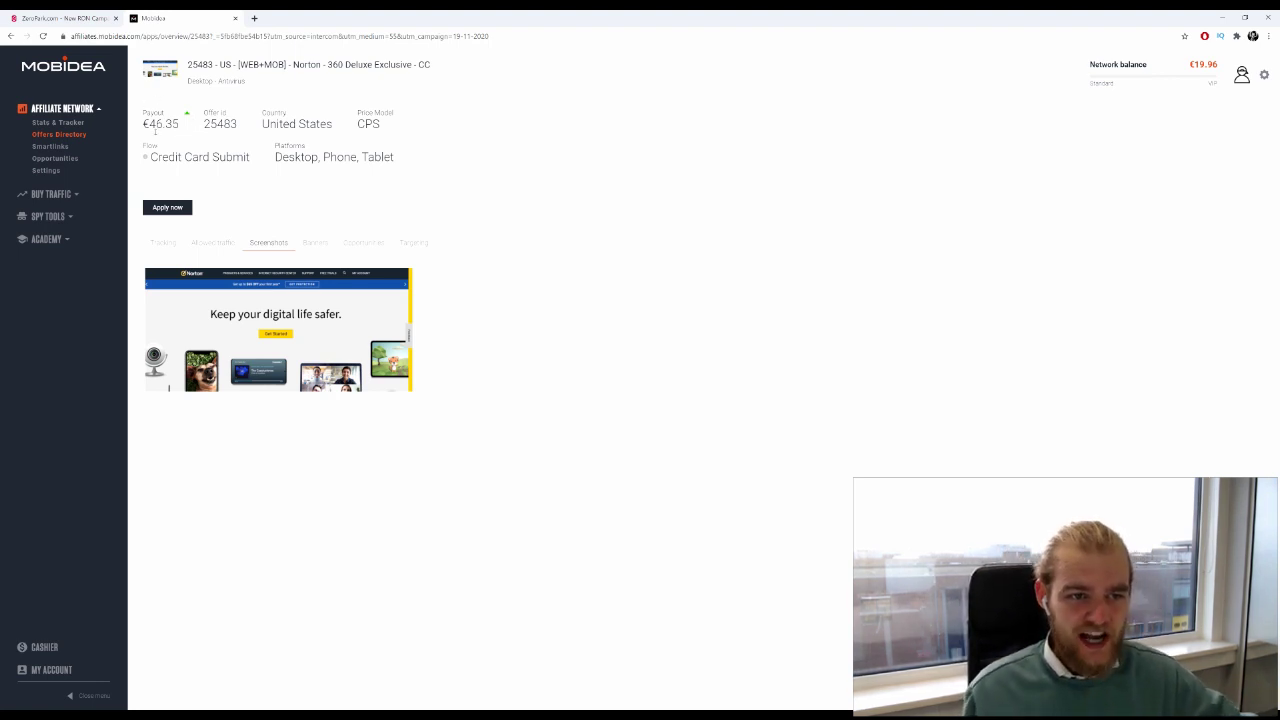
pyautogui.moveTo(155, 143)
pyautogui.mouseDown()
pyautogui.moveTo(195, 128)
pyautogui.moveTo(145, 124)
pyautogui.mouseUp()
pyautogui.click(155, 137)
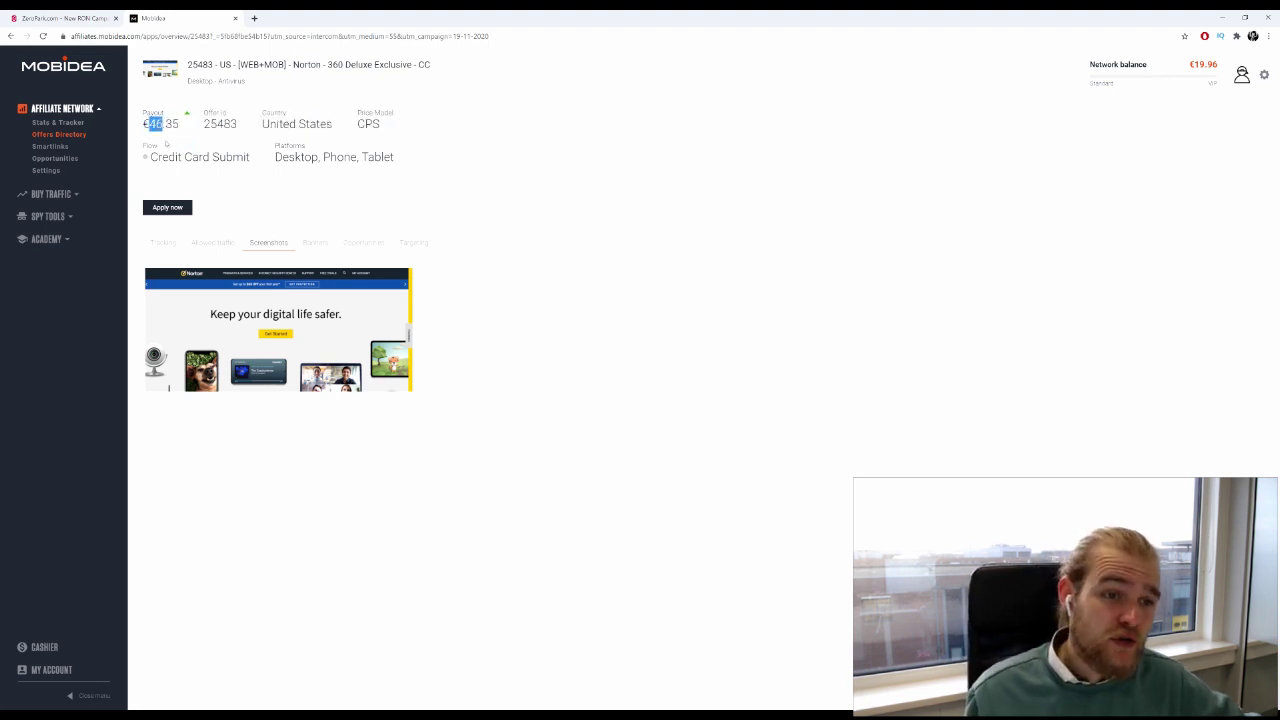
pyautogui.click(165, 142)
pyautogui.click(88, 16)
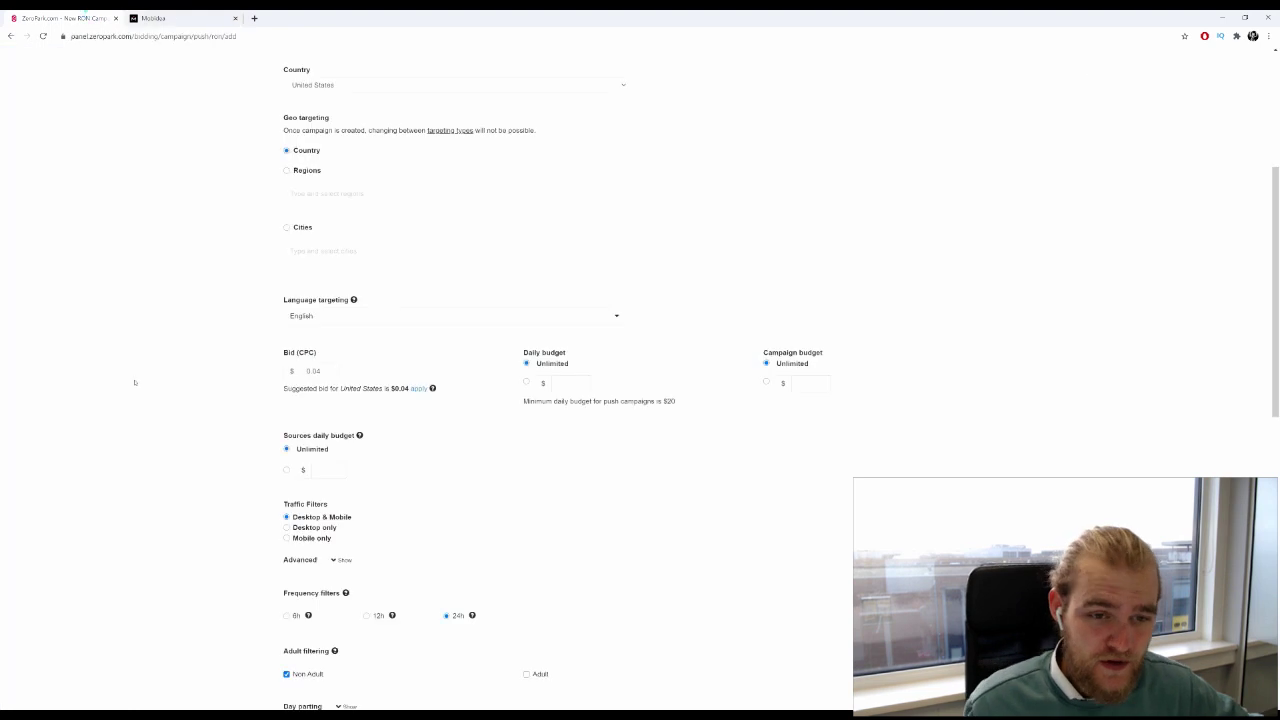
# Examine the campaign's budget, traffic, frequency and adult filtering settings.
pyautogui.scroll(-3, 90, 371)
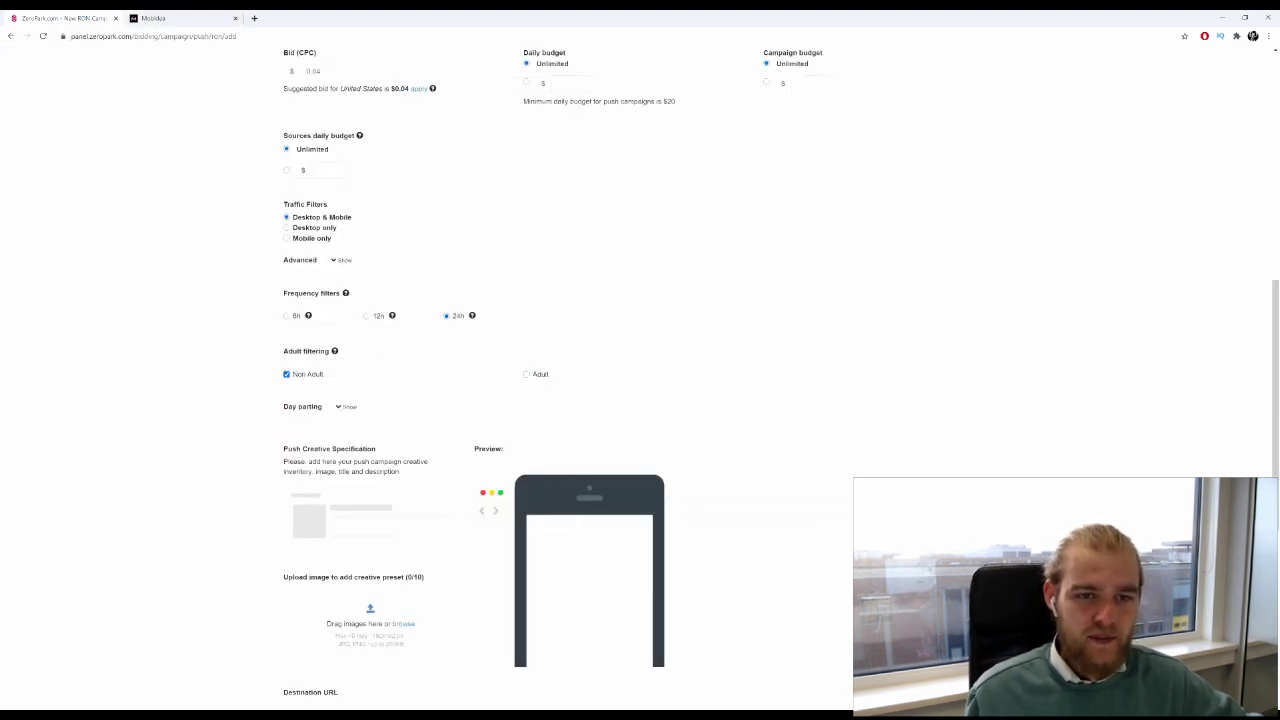
pyautogui.scroll(2, 423, 396)
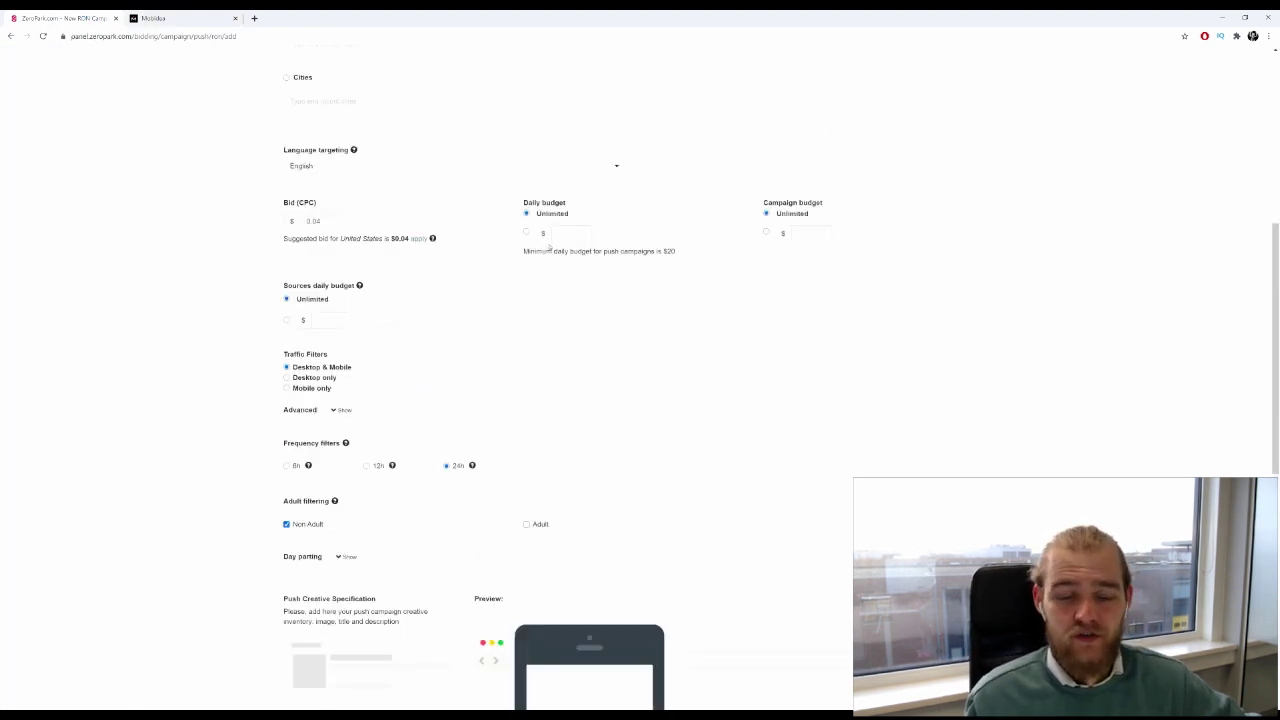
pyautogui.scroll(-2, 226, 262)
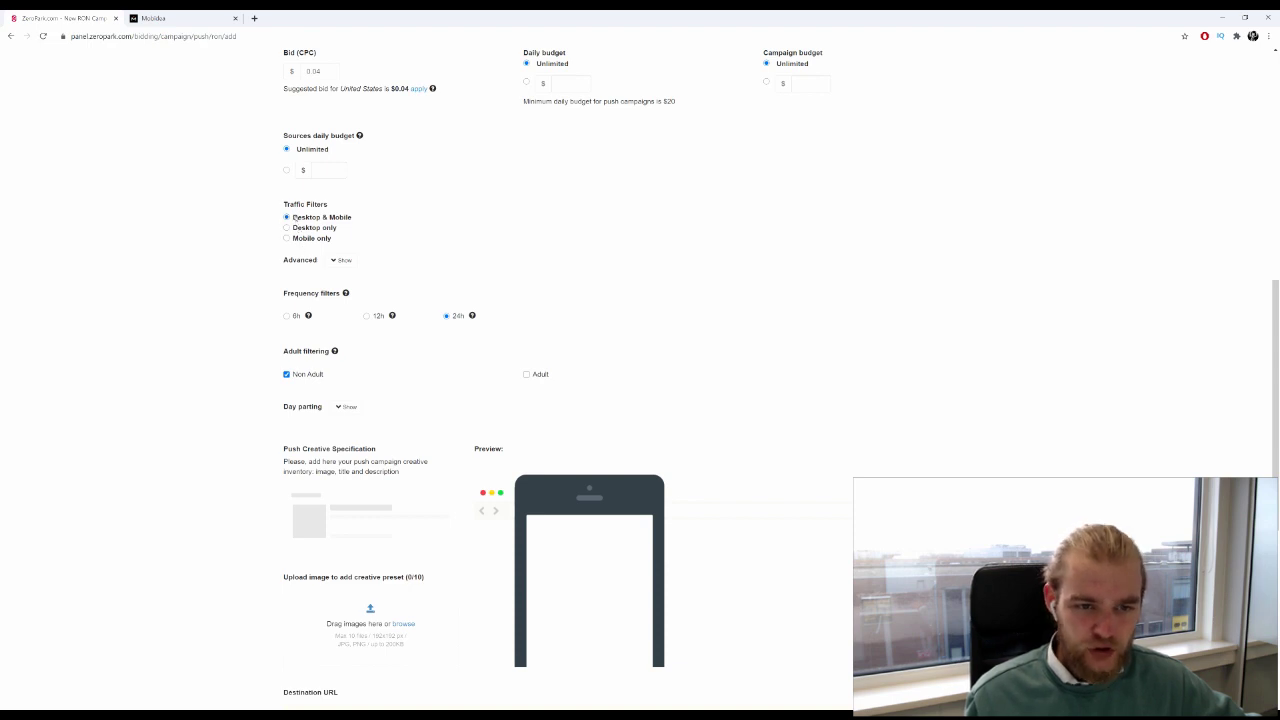
pyautogui.scroll(-1, 294, 216)
pyautogui.scroll(-2, 294, 216)
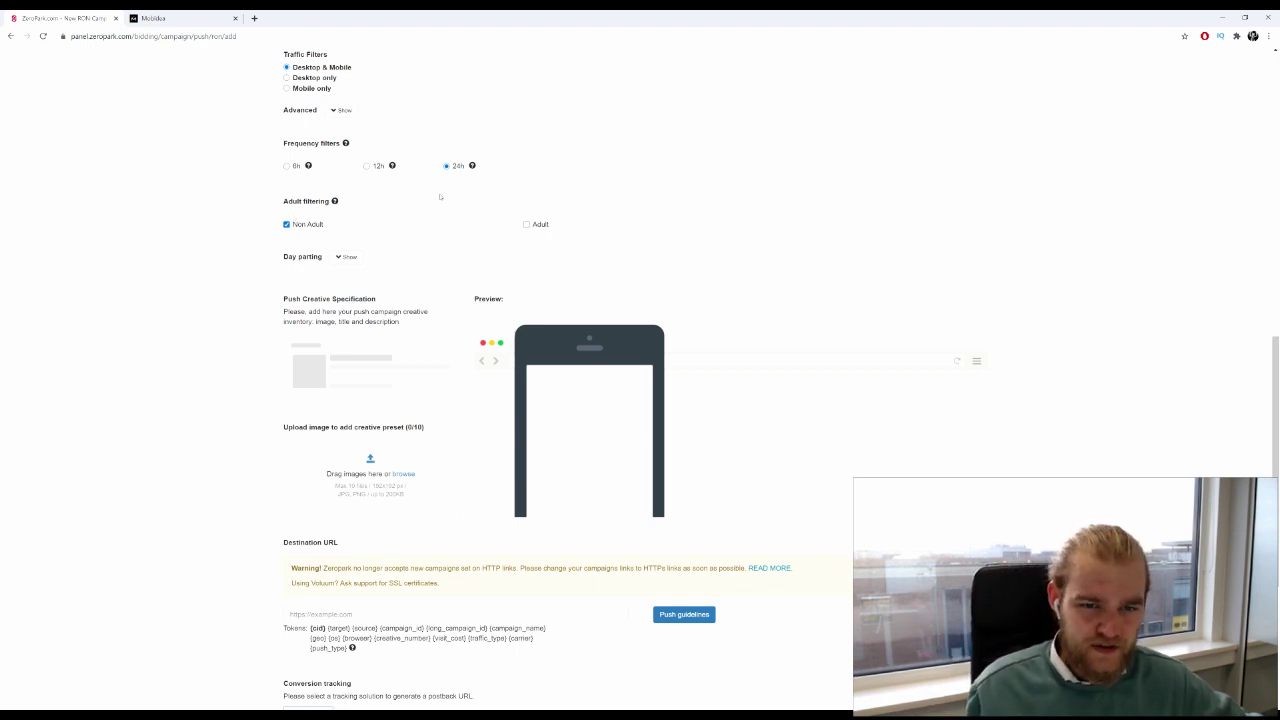
pyautogui.scroll(-2, 420, 195)
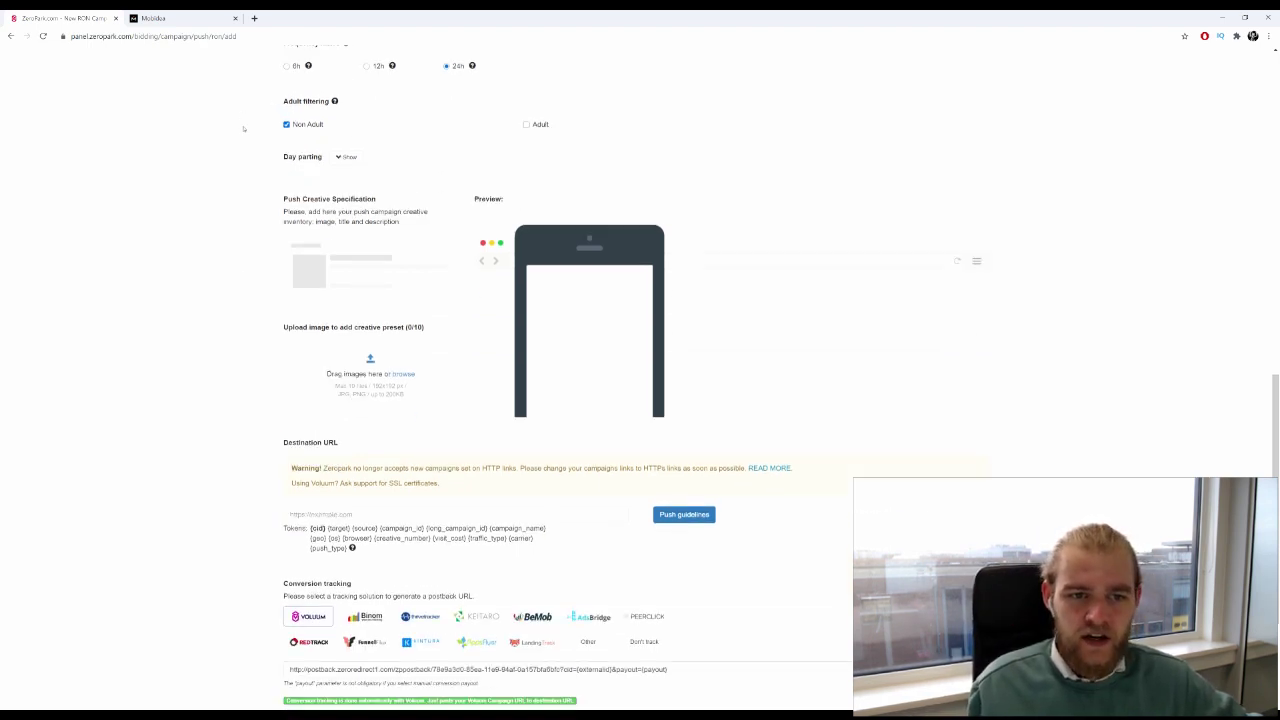
pyautogui.click(289, 125)
pyautogui.click(297, 127)
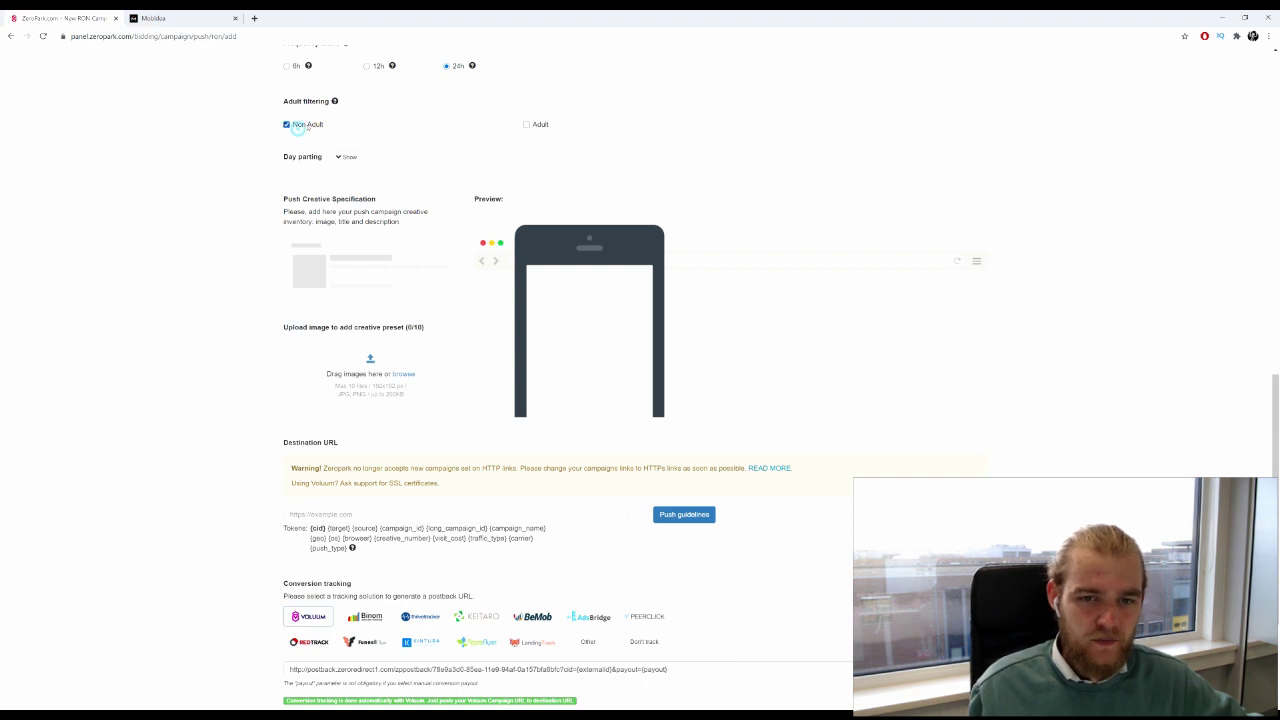
pyautogui.click(297, 127)
pyautogui.click(287, 124)
pyautogui.scroll(-1, 234, 208)
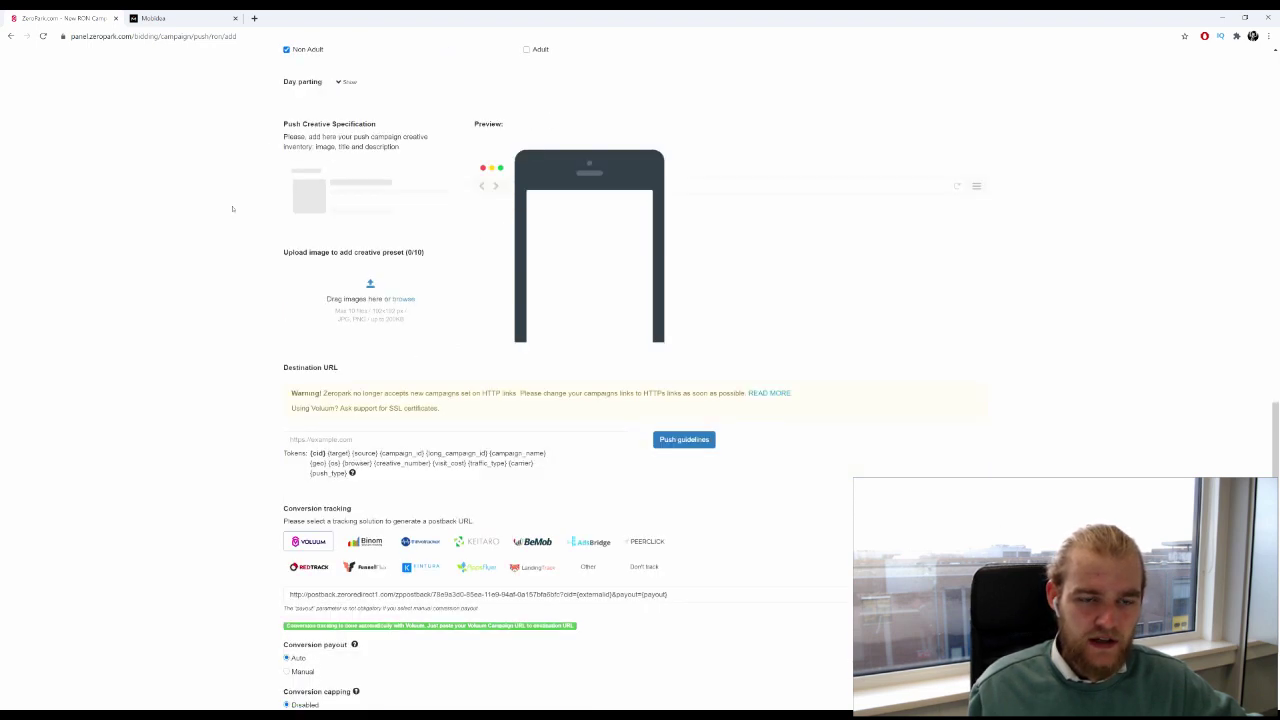
# Examine the day parting schedule with its timezone and weekday hour options, and collapse it again.
pyautogui.scroll(3, 234, 206)
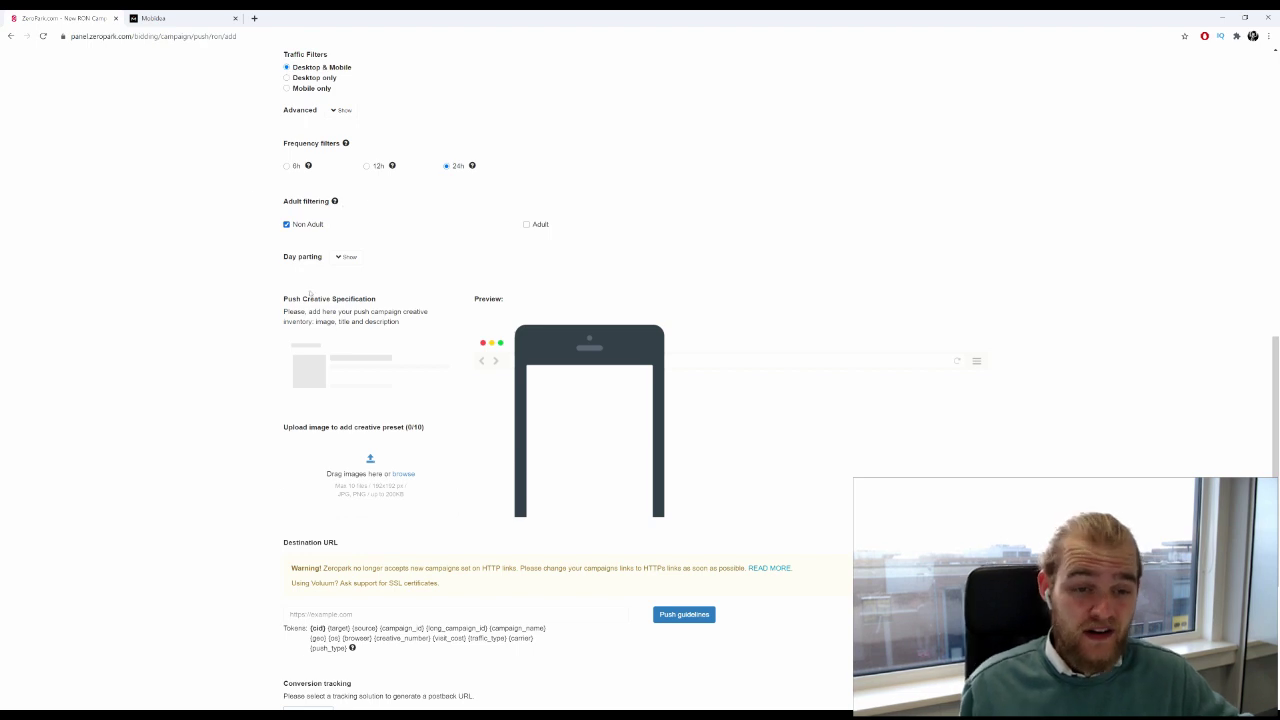
pyautogui.scroll(-1, 185, 238)
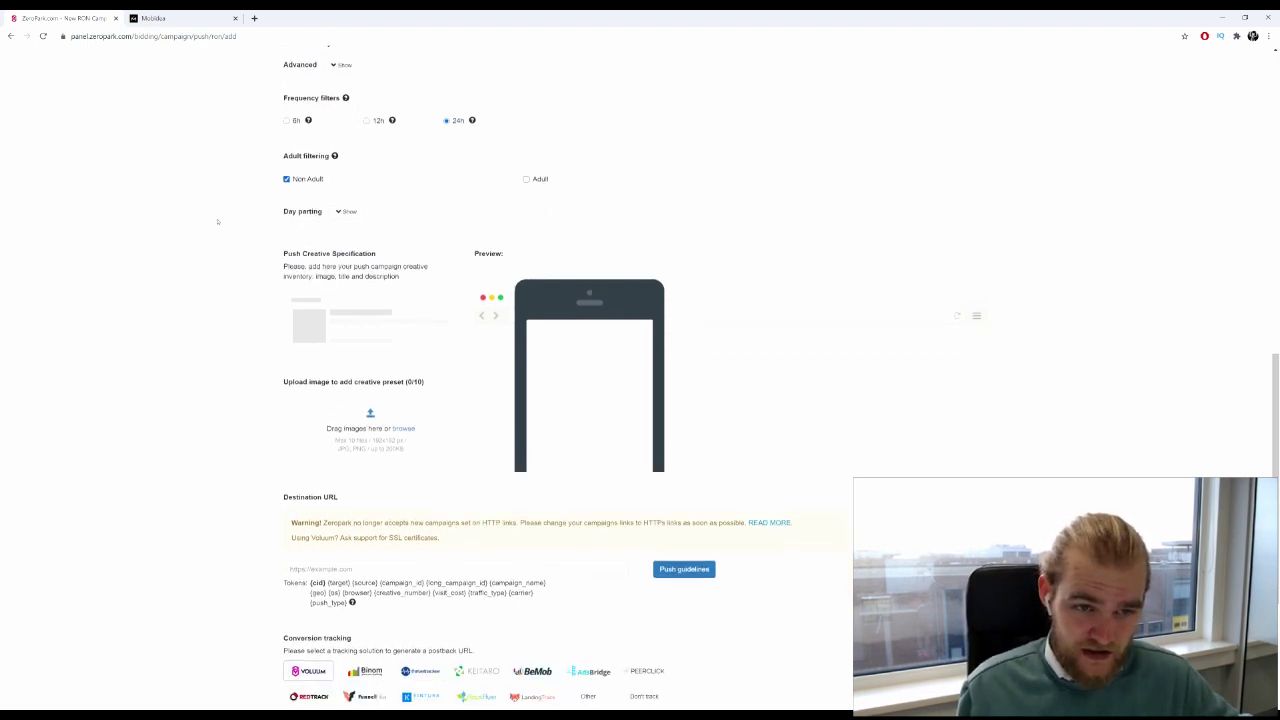
pyautogui.scroll(-1, 240, 158)
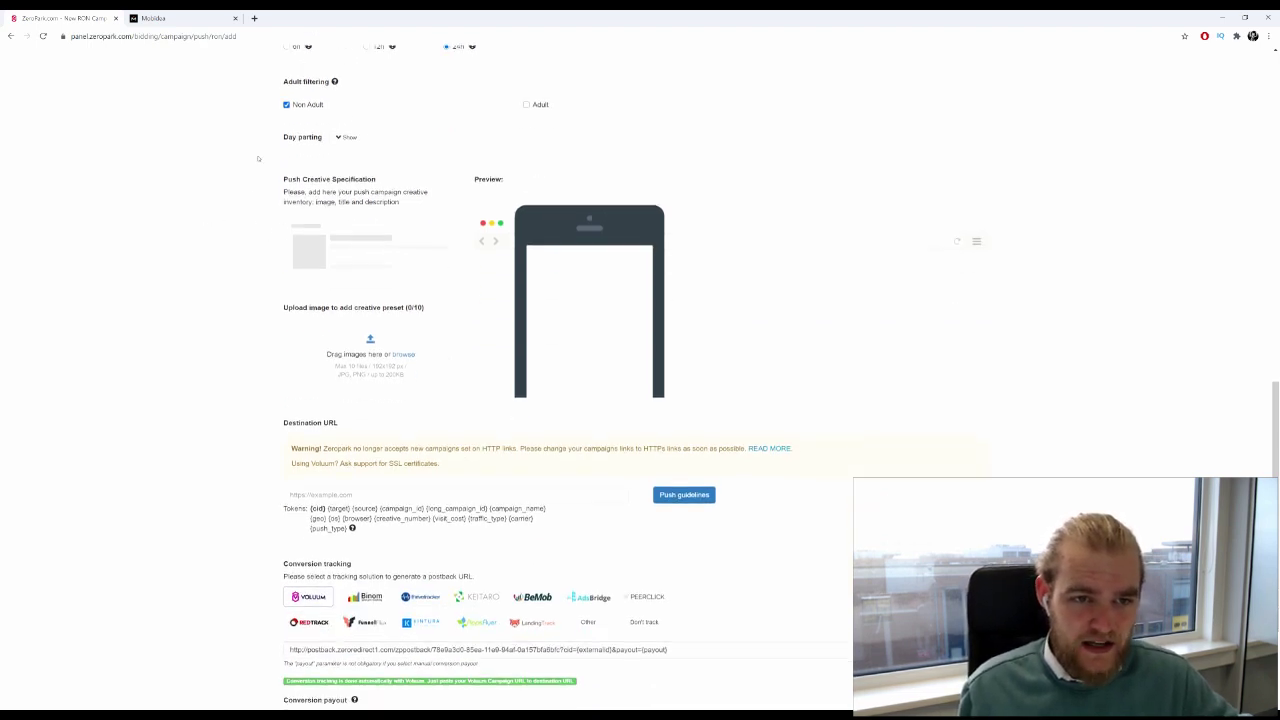
pyautogui.scroll(-1, 197, 274)
pyautogui.scroll(3, 200, 249)
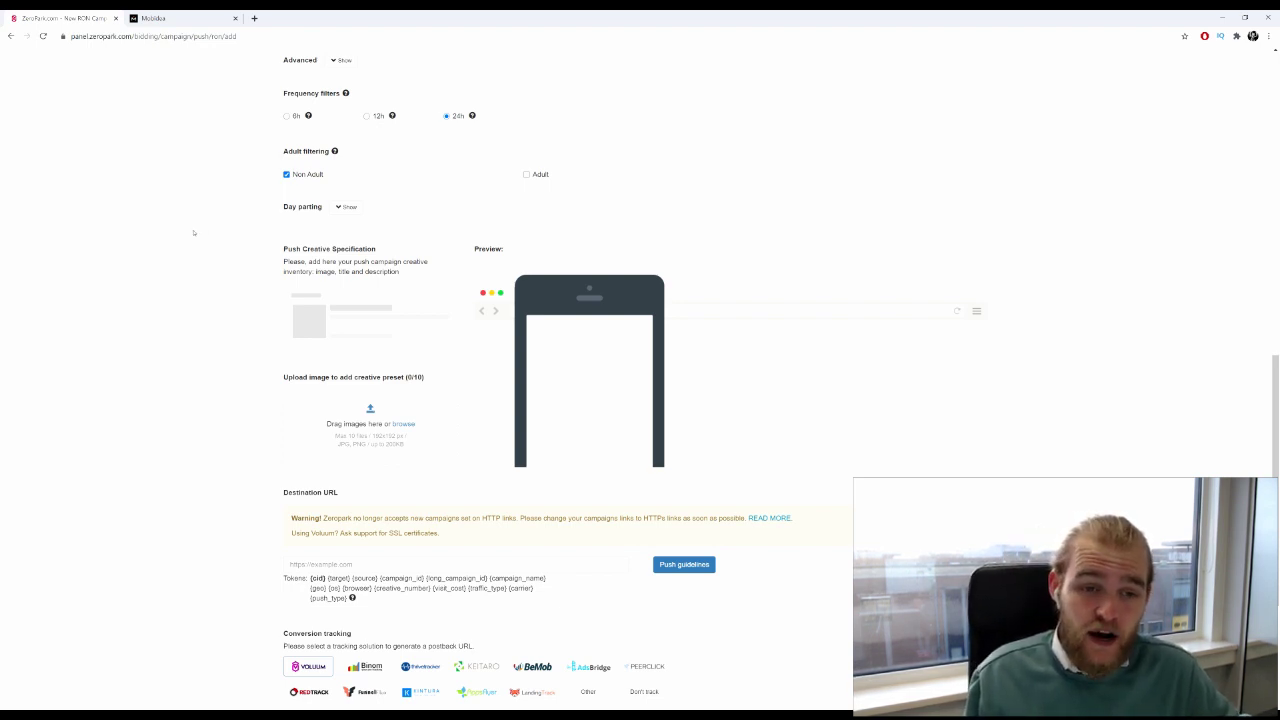
pyautogui.click(348, 207)
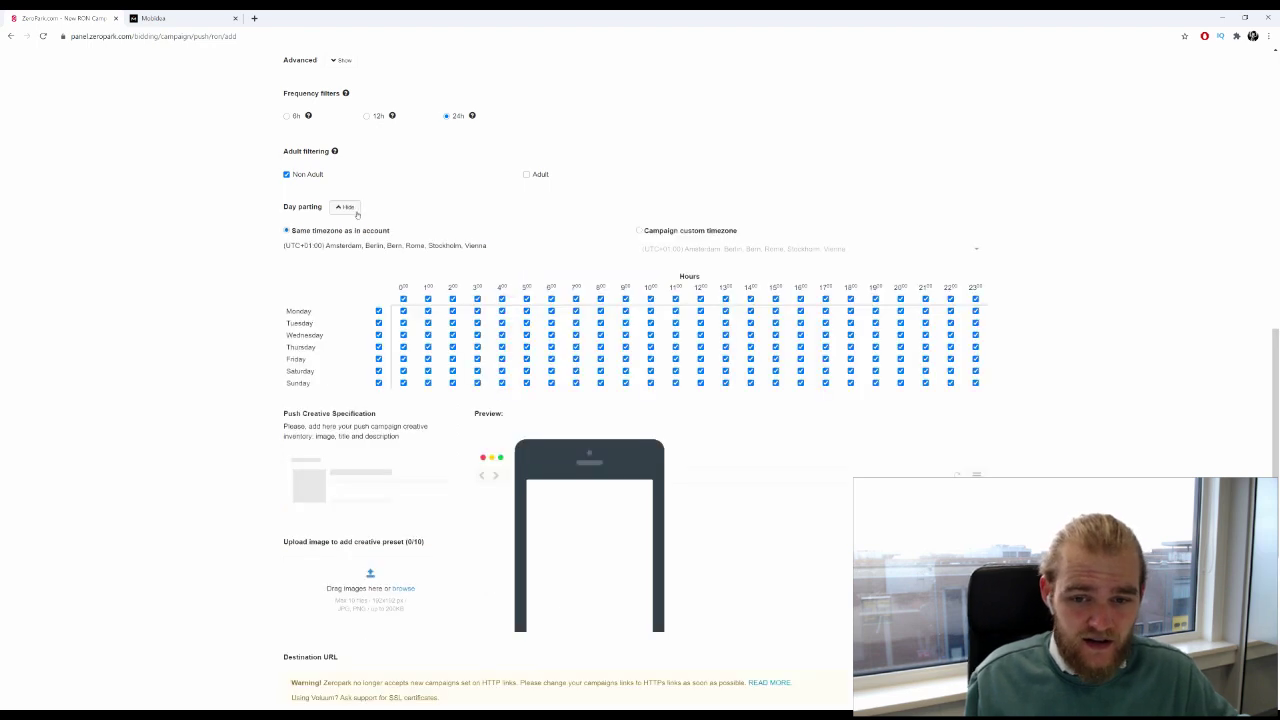
pyautogui.click(348, 207)
pyautogui.click(348, 207)
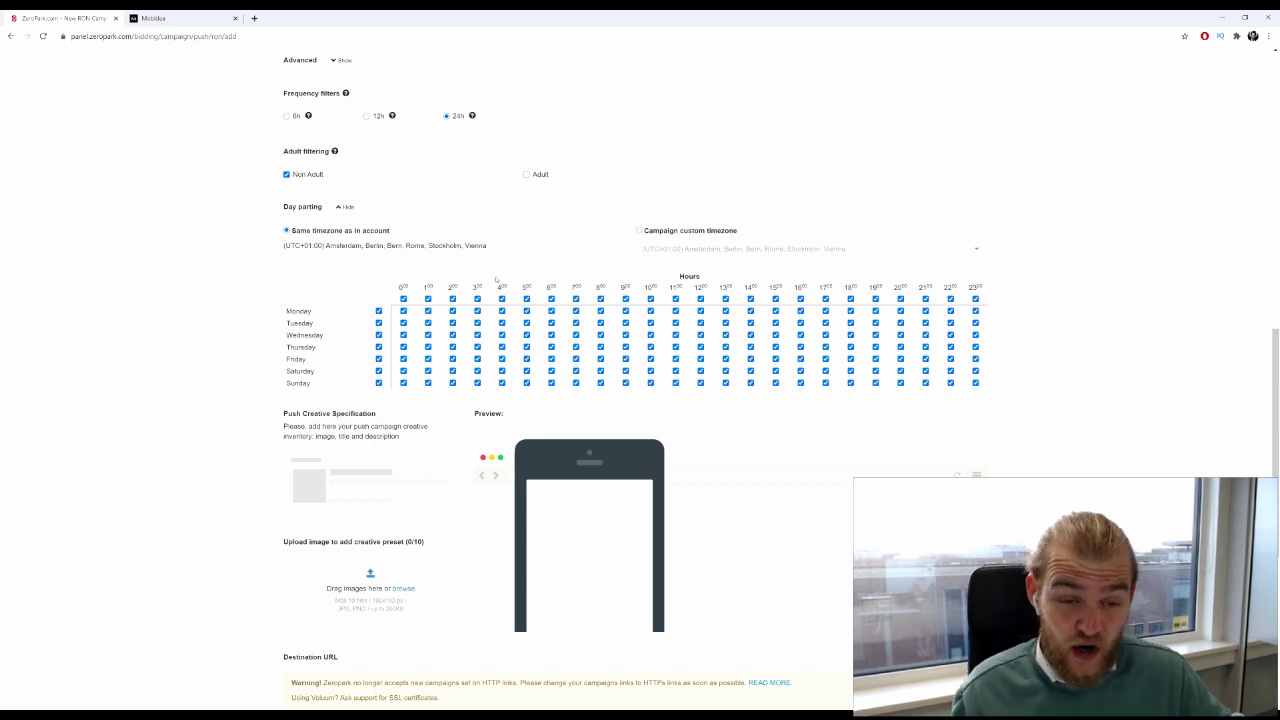
pyautogui.click(350, 206)
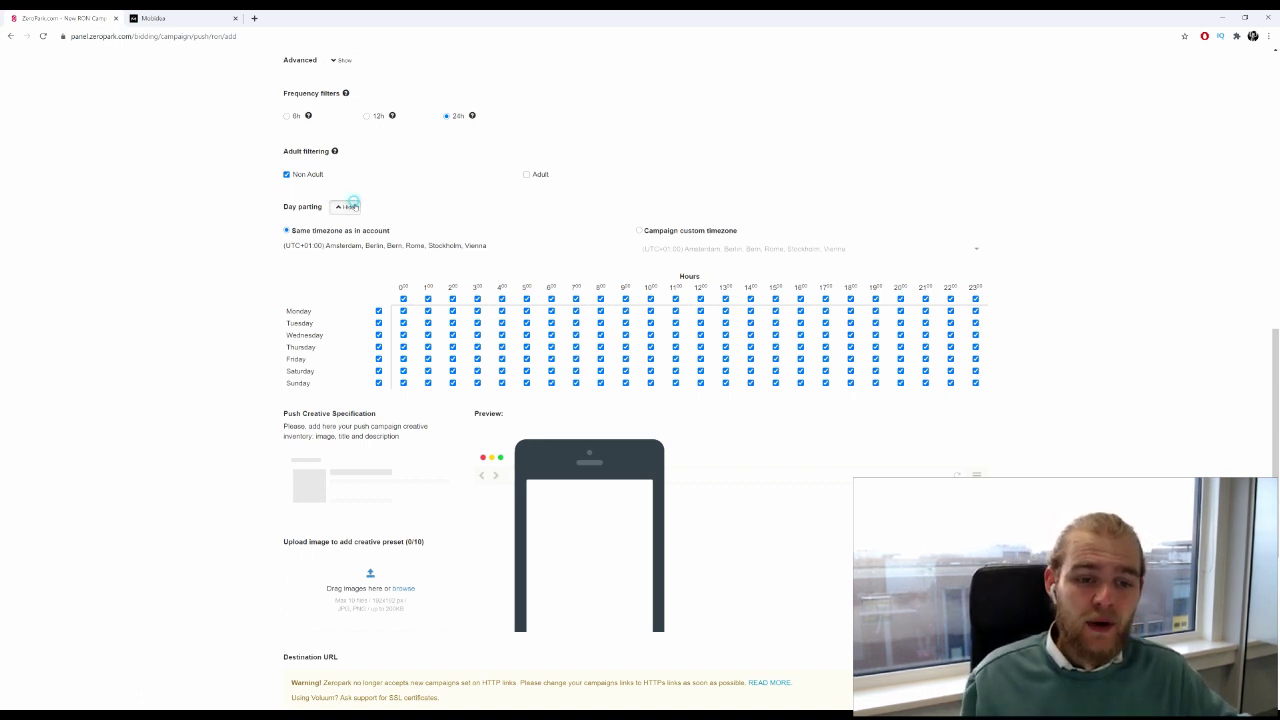
# Open canva.com in a new tab and create a custom-size design of 192 x 192 px for the push creative.
pyautogui.scroll(-2, 126, 458)
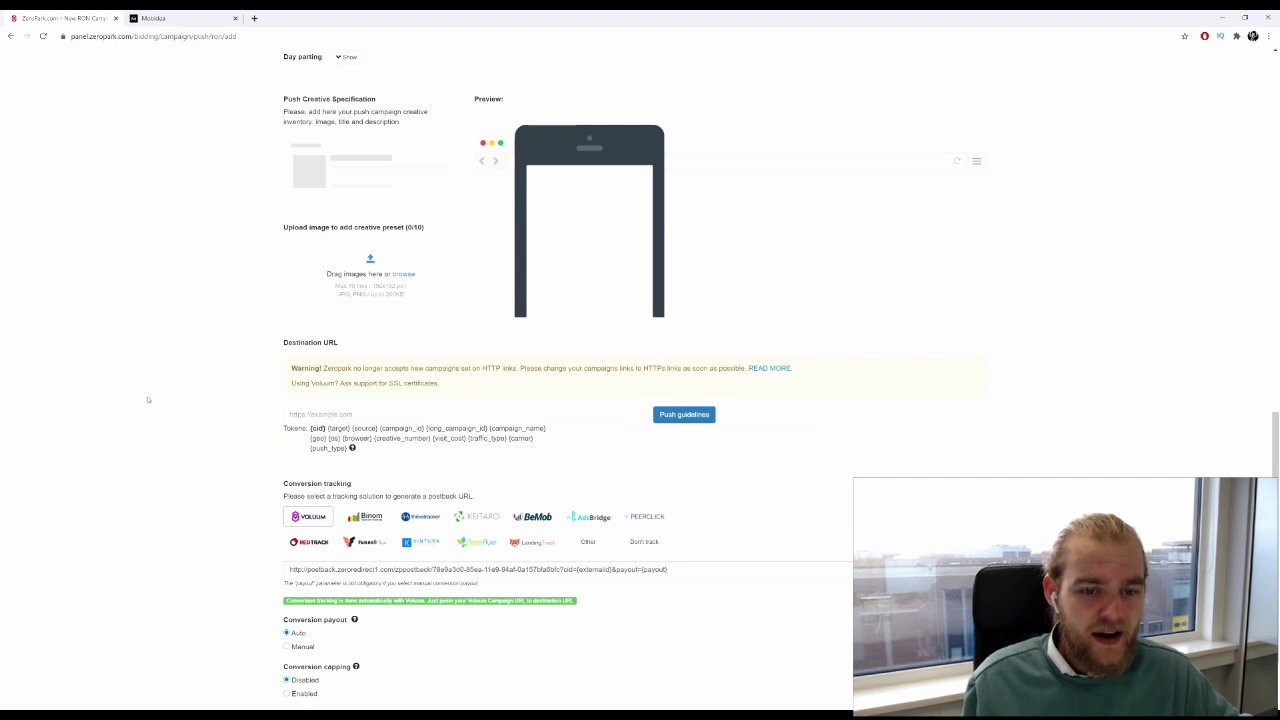
pyautogui.scroll(2, 155, 401)
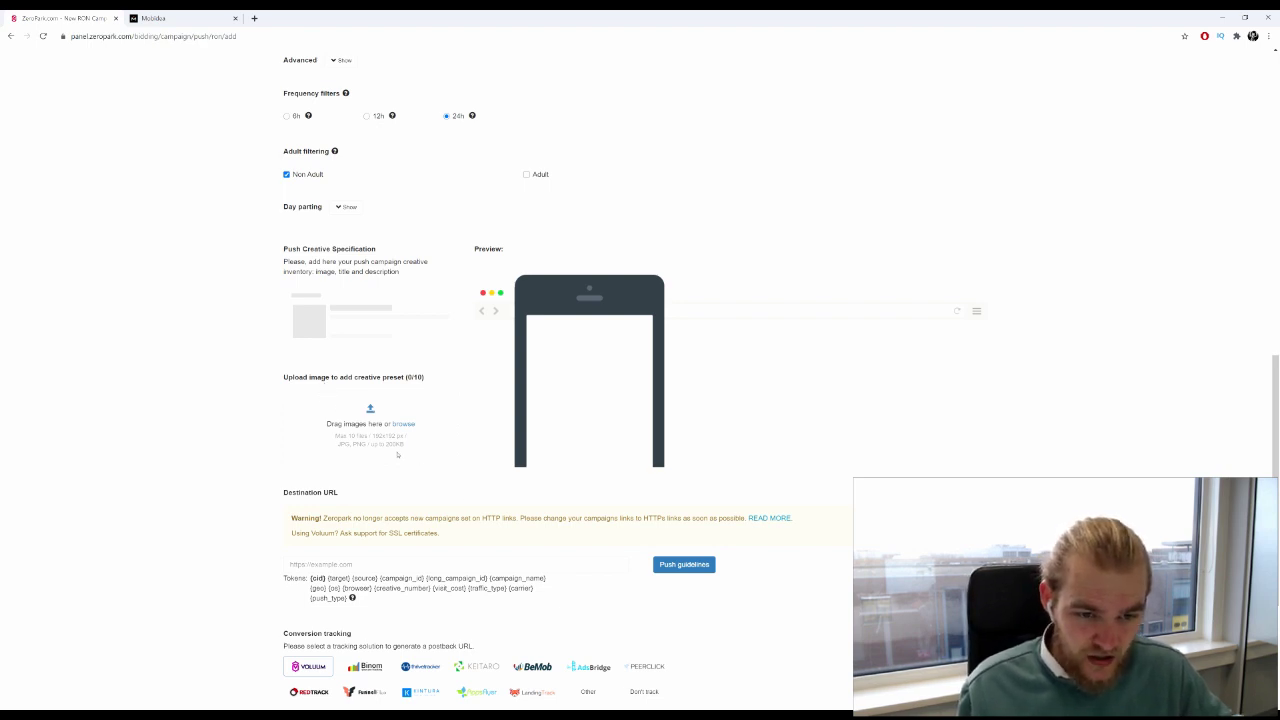
pyautogui.scroll(-1, 372, 385)
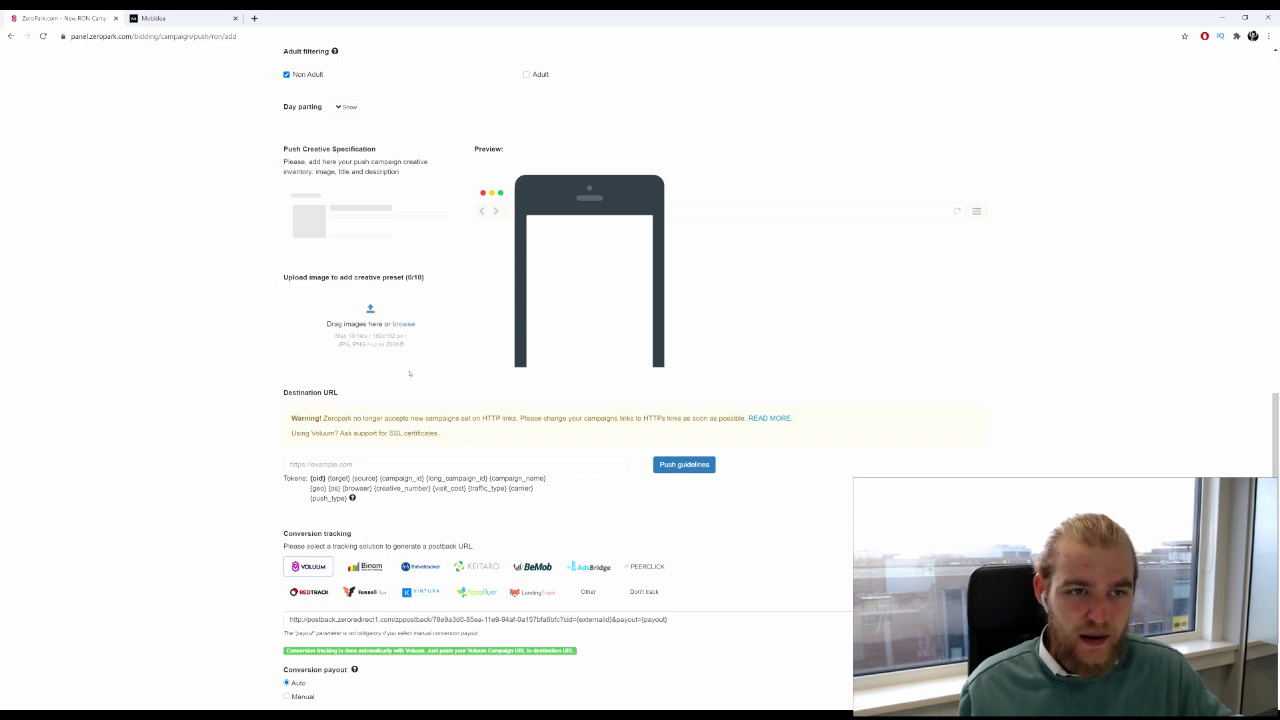
pyautogui.click(255, 18)
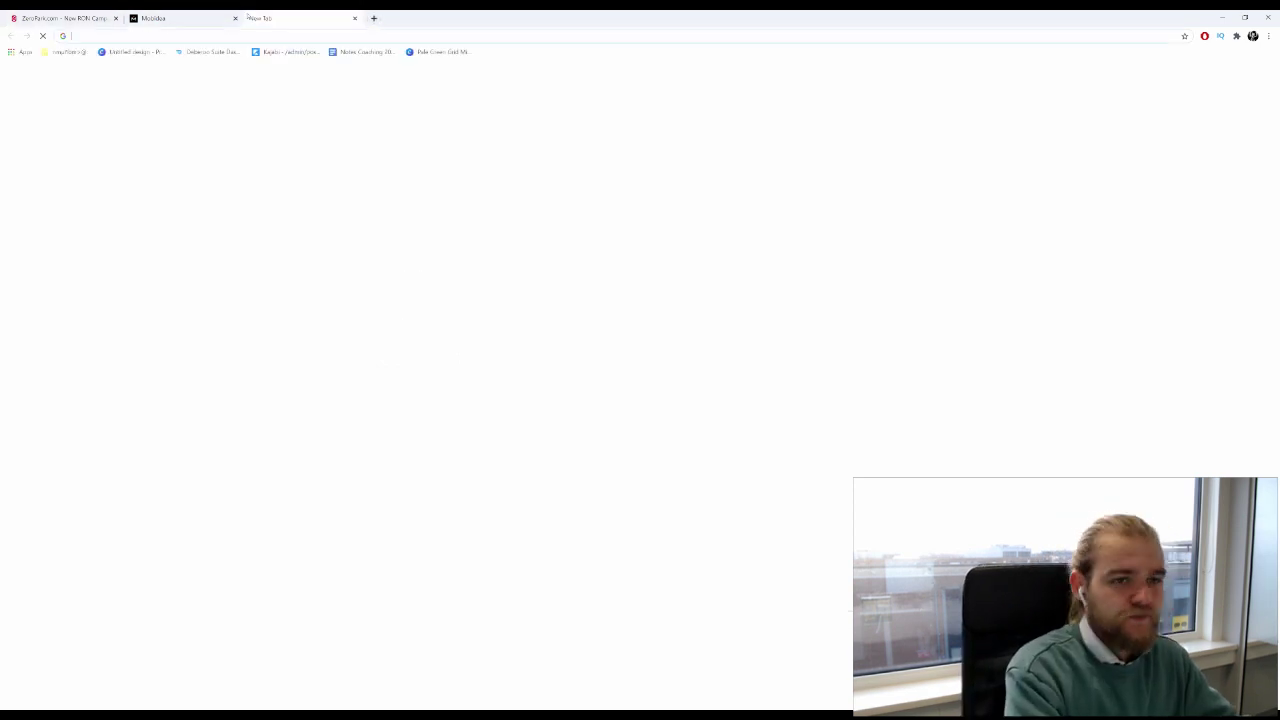
pyautogui.write('canva.com')
pyautogui.press('Return')
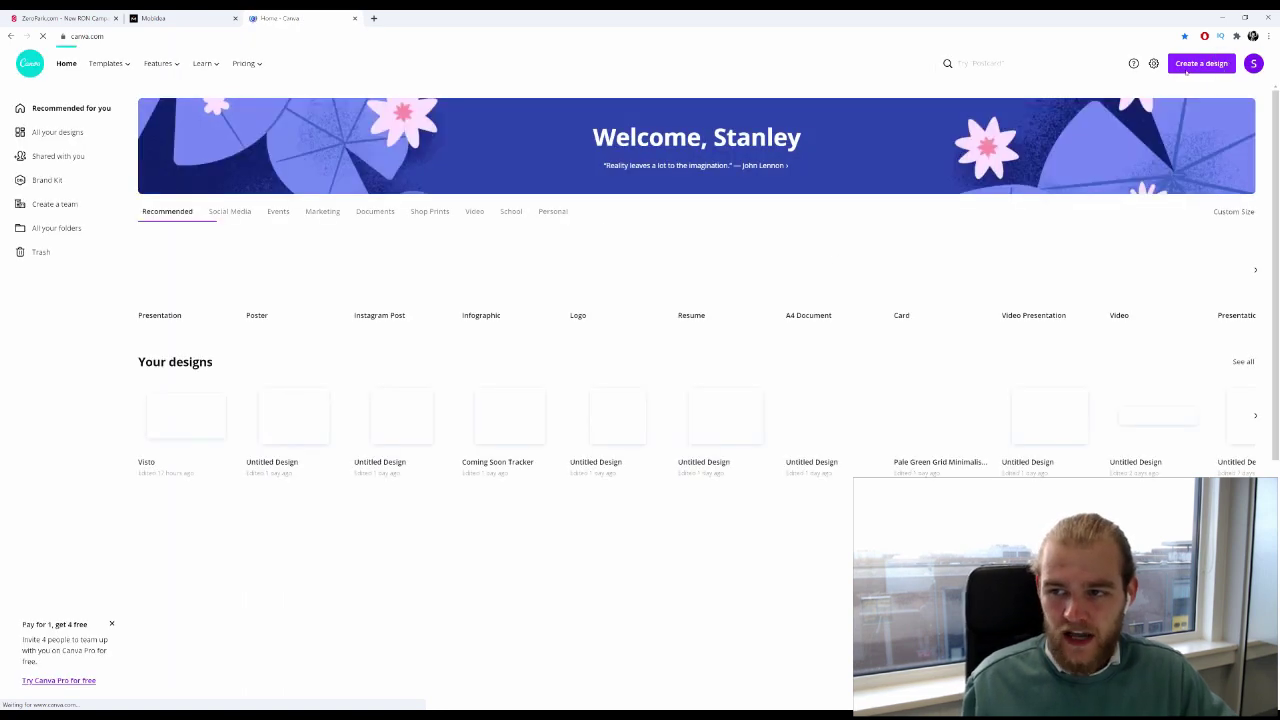
pyautogui.click(1190, 64)
pyautogui.click(1084, 112)
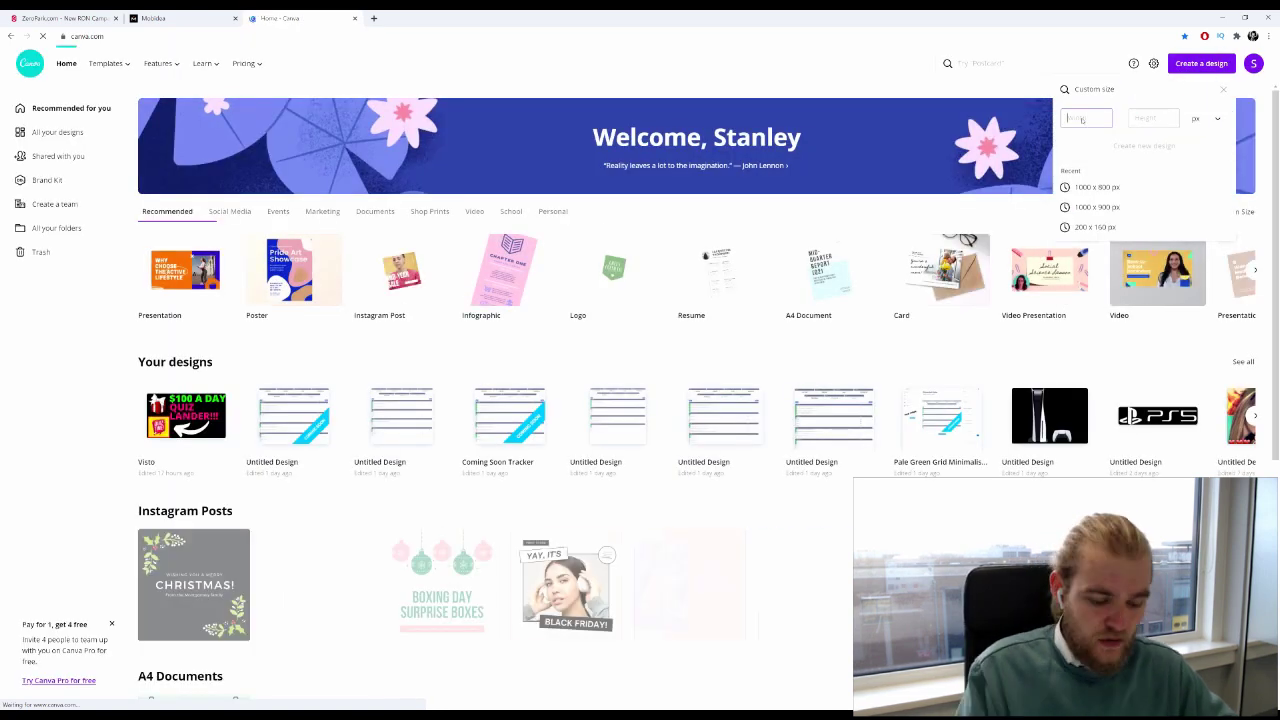
pyautogui.write('192')
pyautogui.press('Tab')
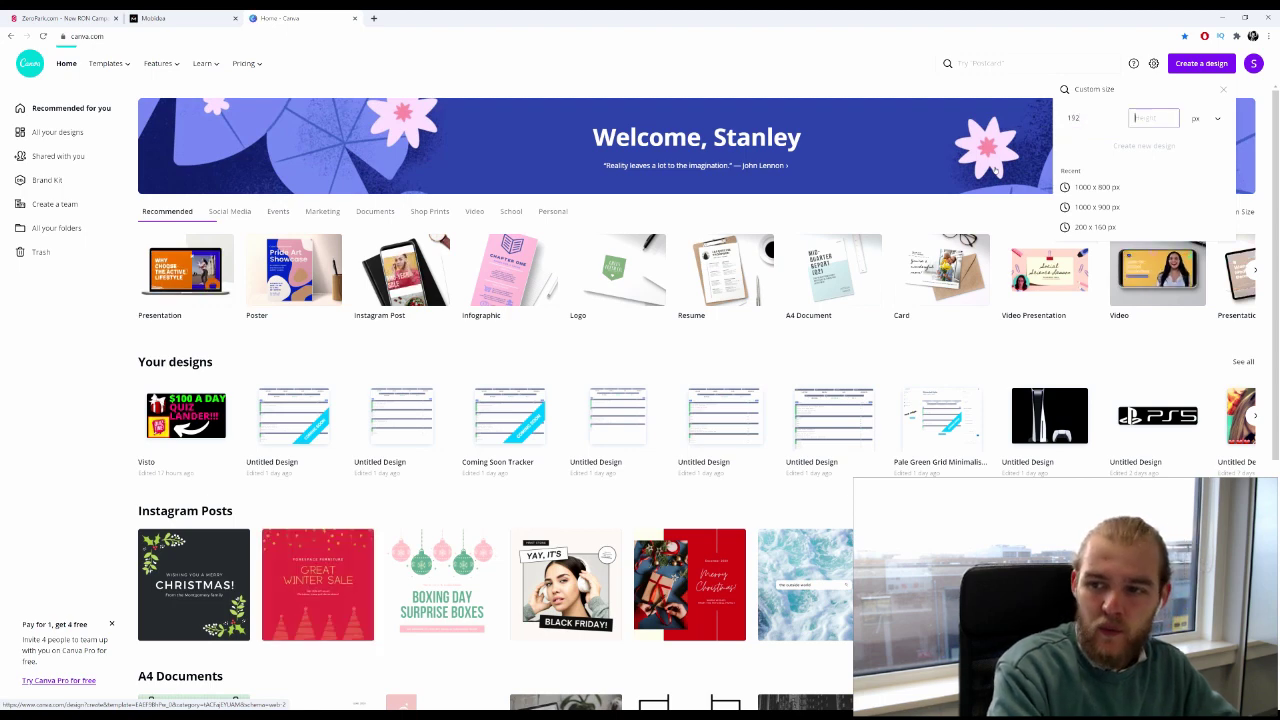
pyautogui.write('1920')
pyautogui.press('Return')
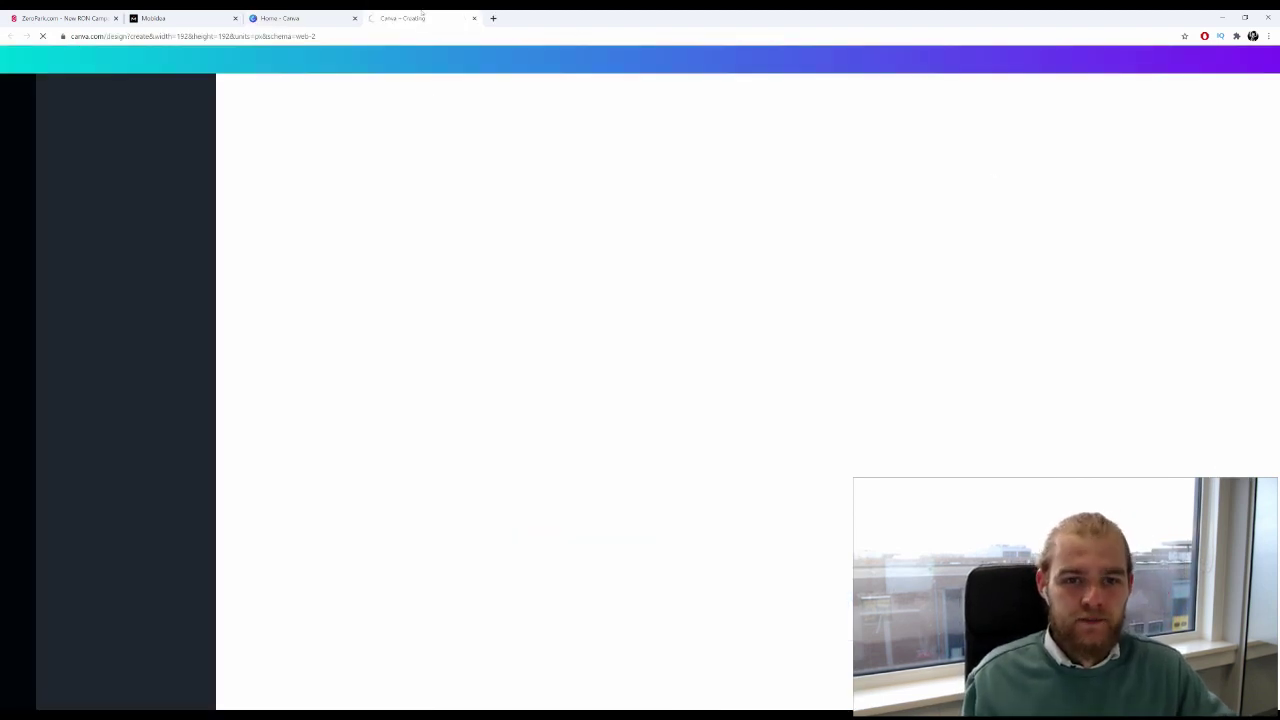
# Search Google Images for "danger" in a new tab.
pyautogui.click(493, 18)
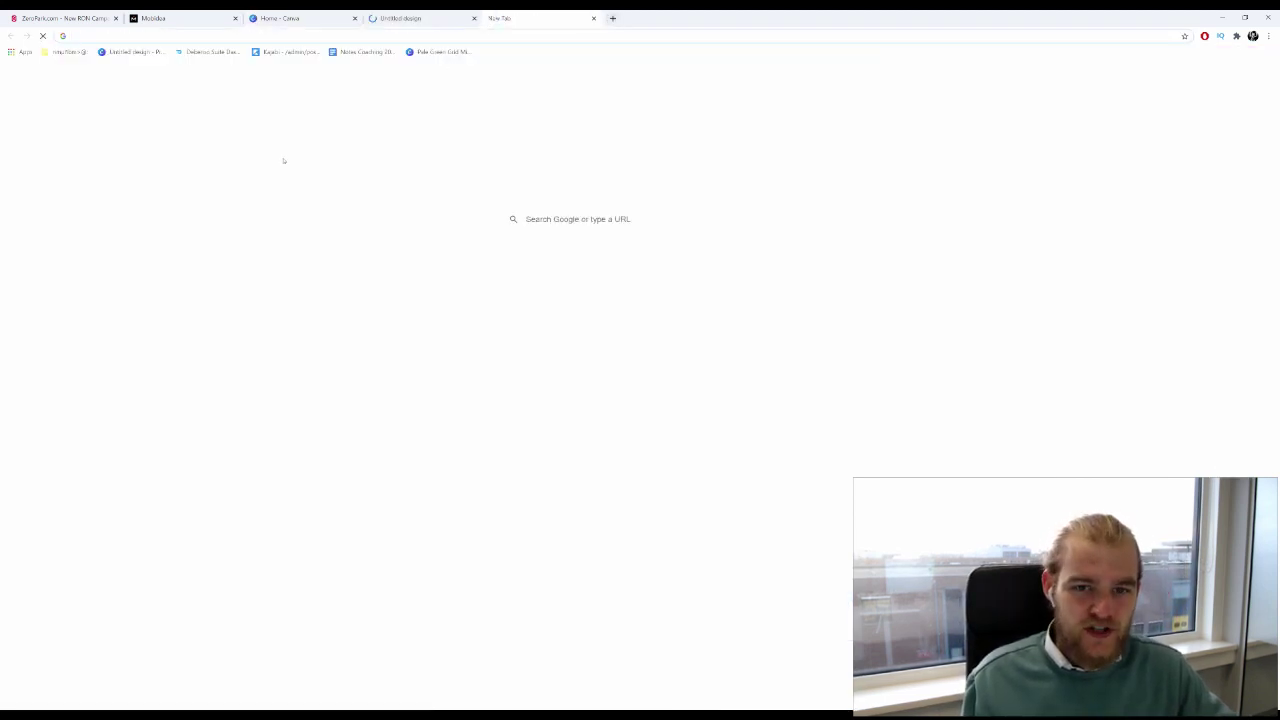
pyautogui.click(606, 218)
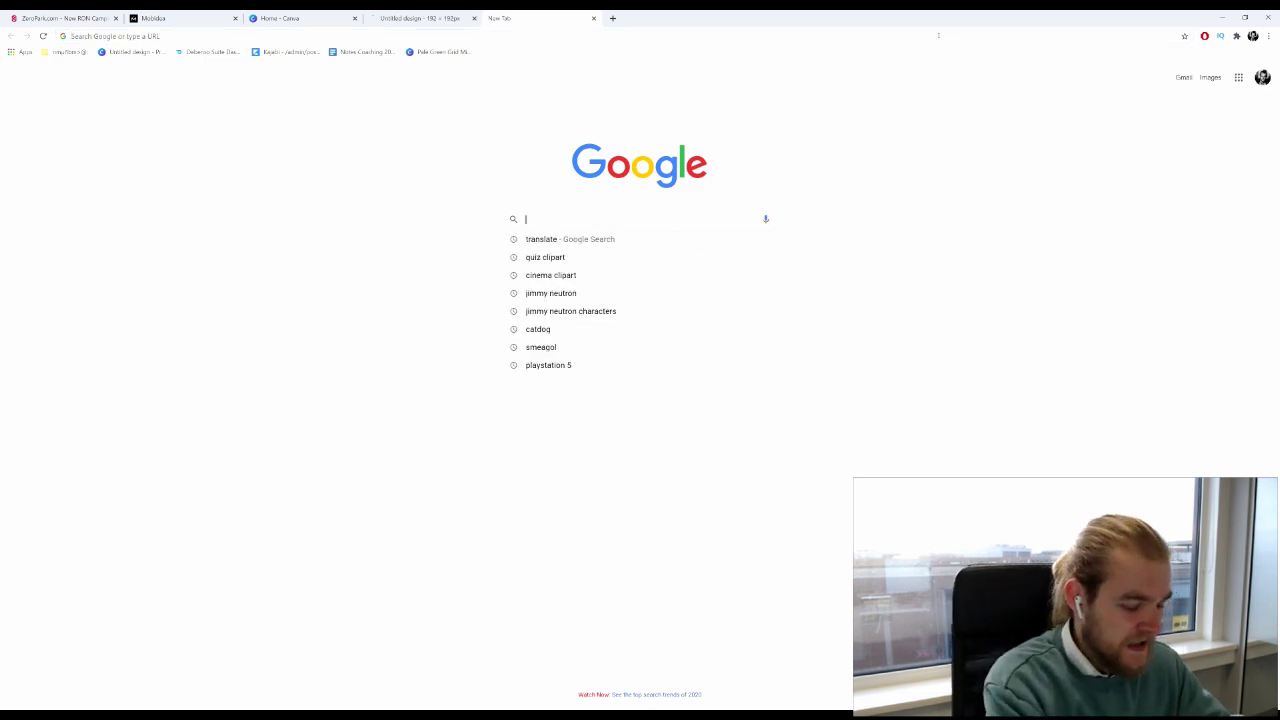
pyautogui.write('danger')
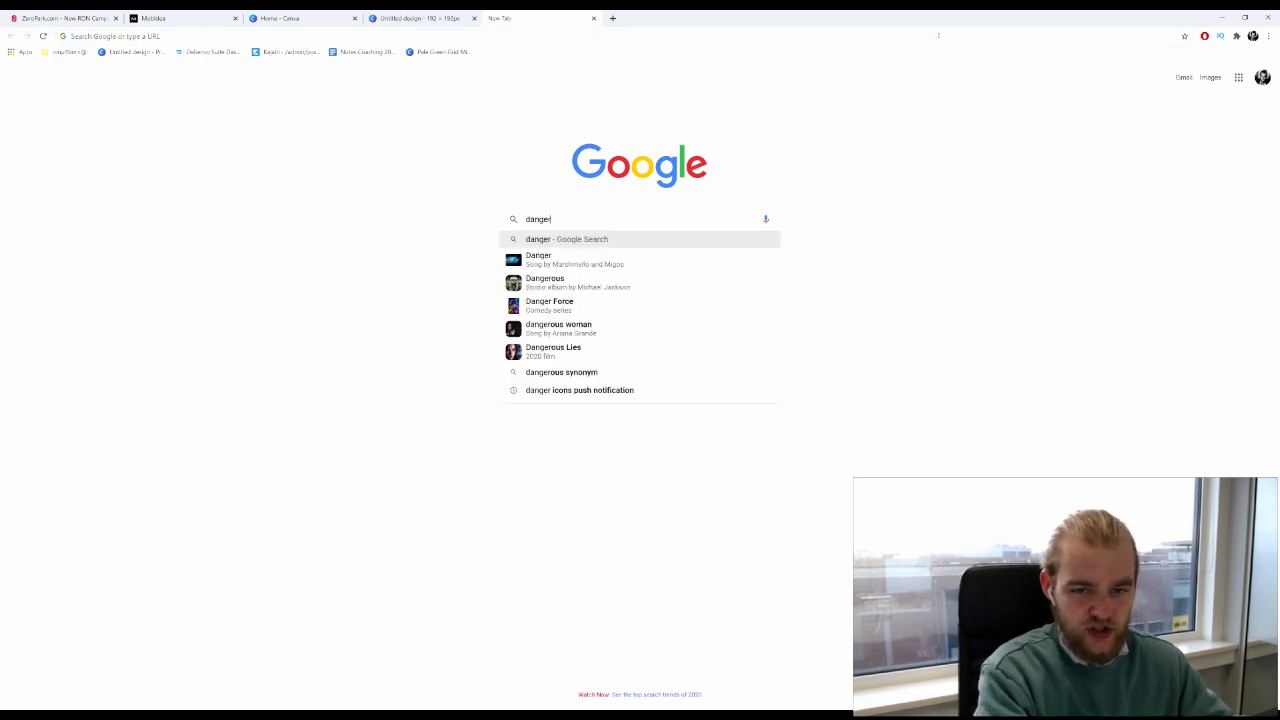
pyautogui.press('Return')
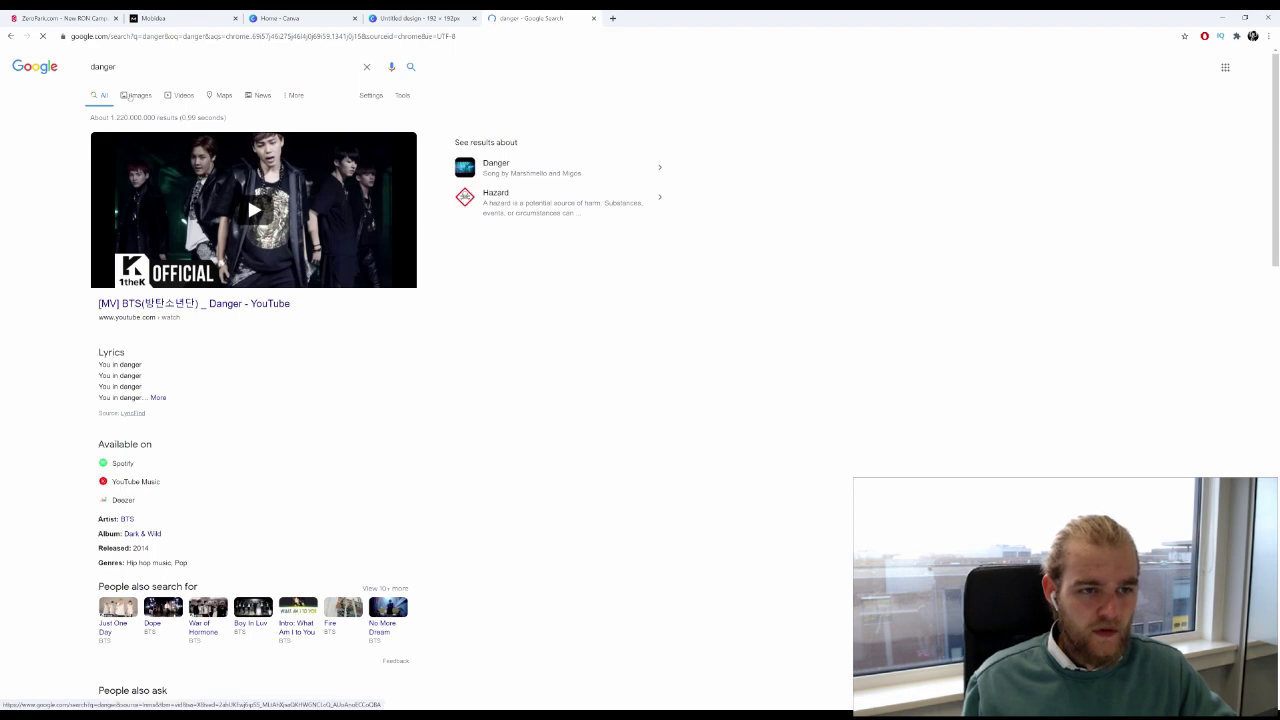
pyautogui.click(136, 94)
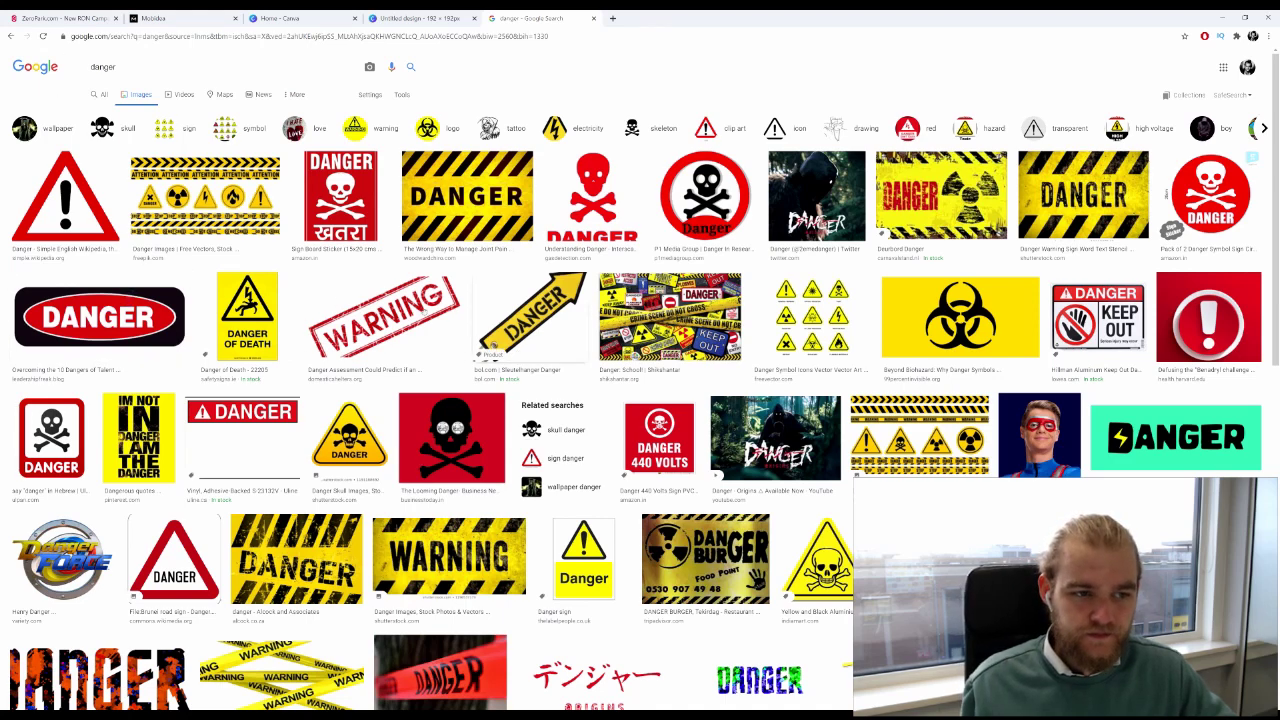
pyautogui.click(101, 312)
pyautogui.rightClick(990, 155)
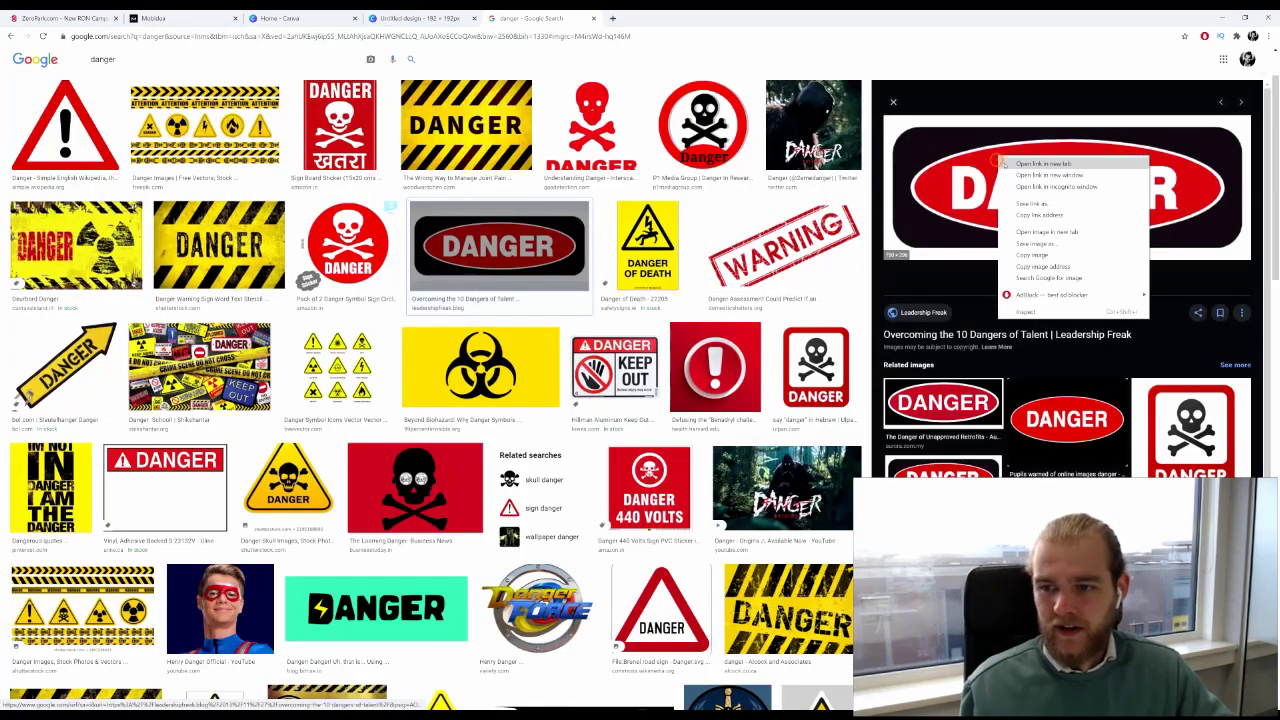
pyautogui.click(1030, 291)
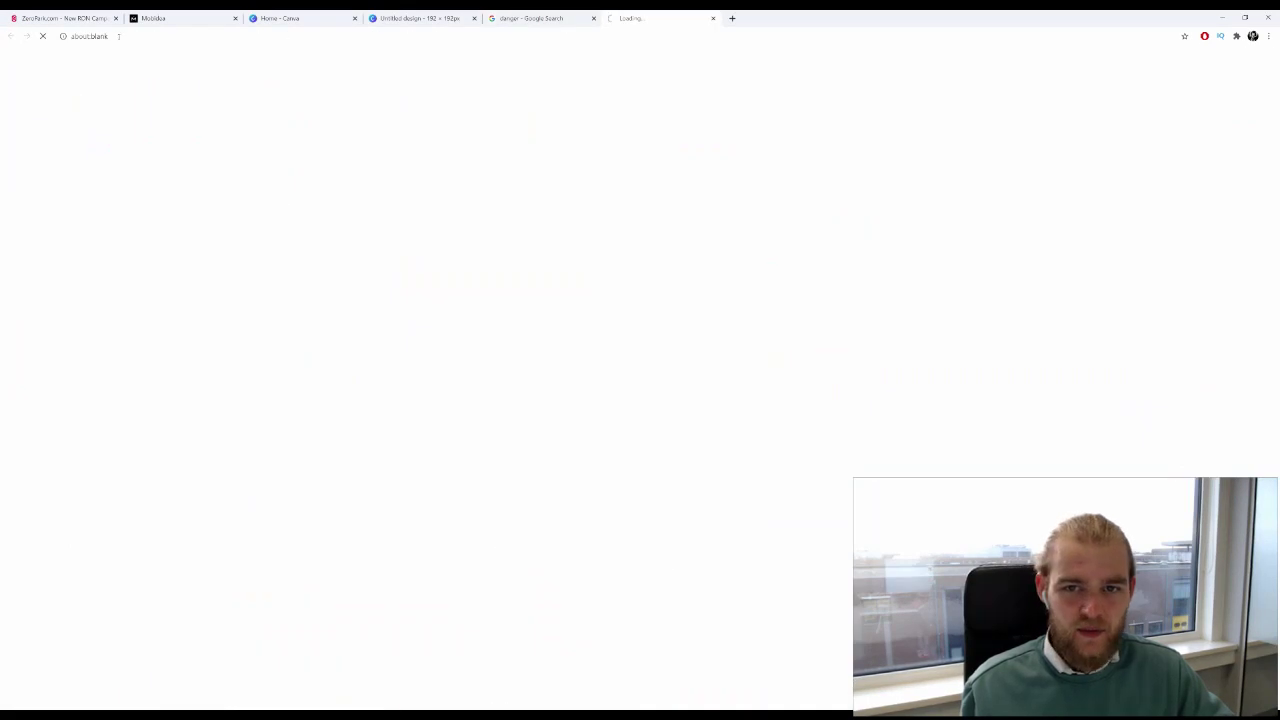
pyautogui.click(713, 18)
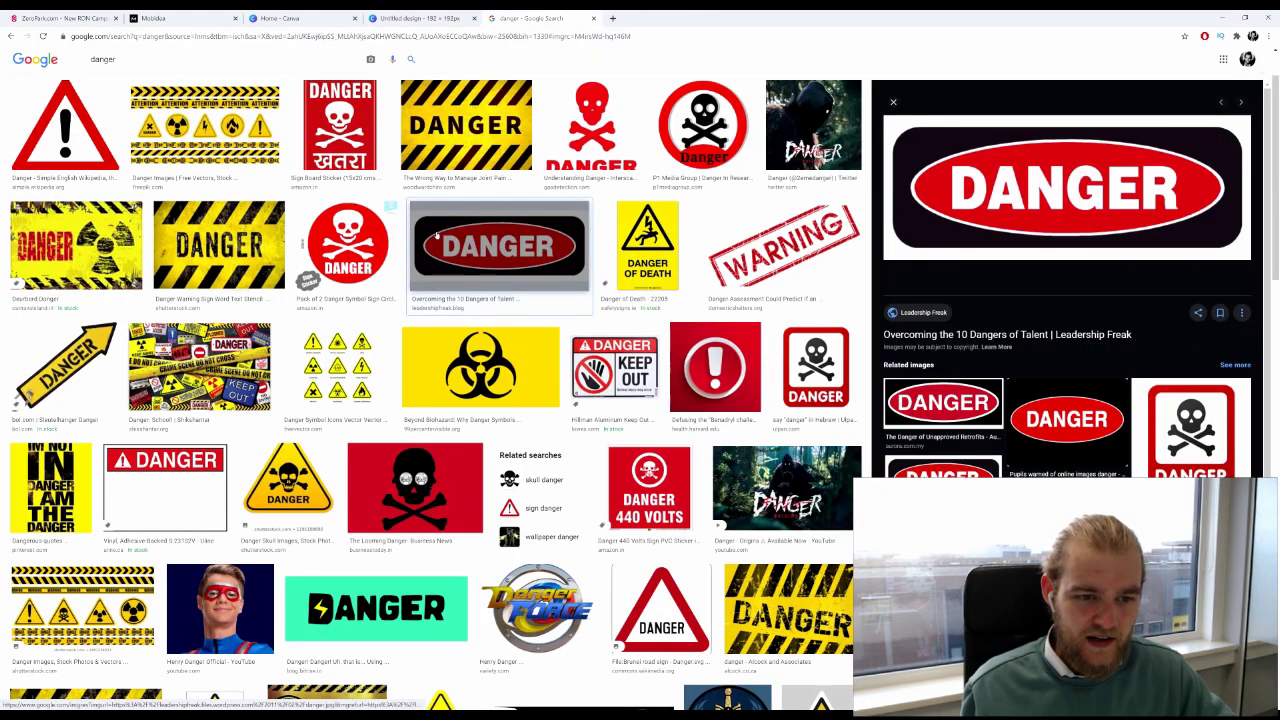
# Find and open a red DANGER image with a white skull and crossbones among the related images.
pyautogui.scroll(-2, 436, 234)
pyautogui.scroll(-2, 440, 235)
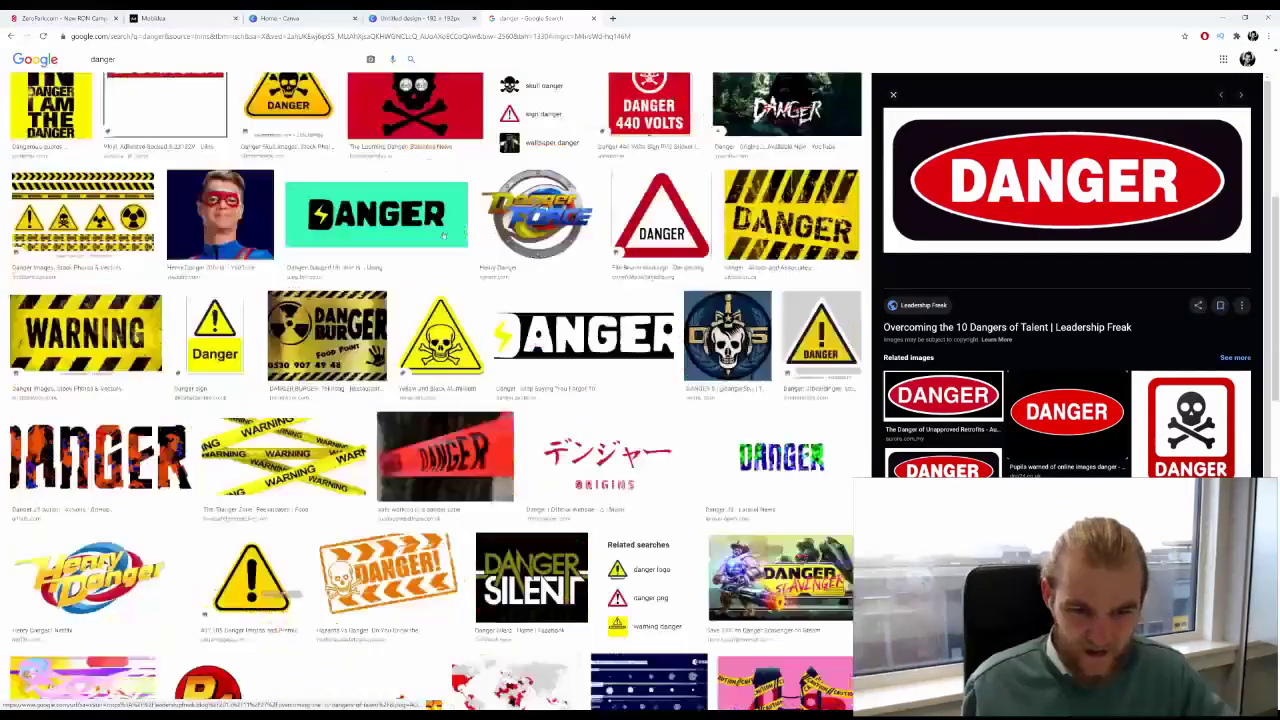
pyautogui.scroll(-3, 446, 233)
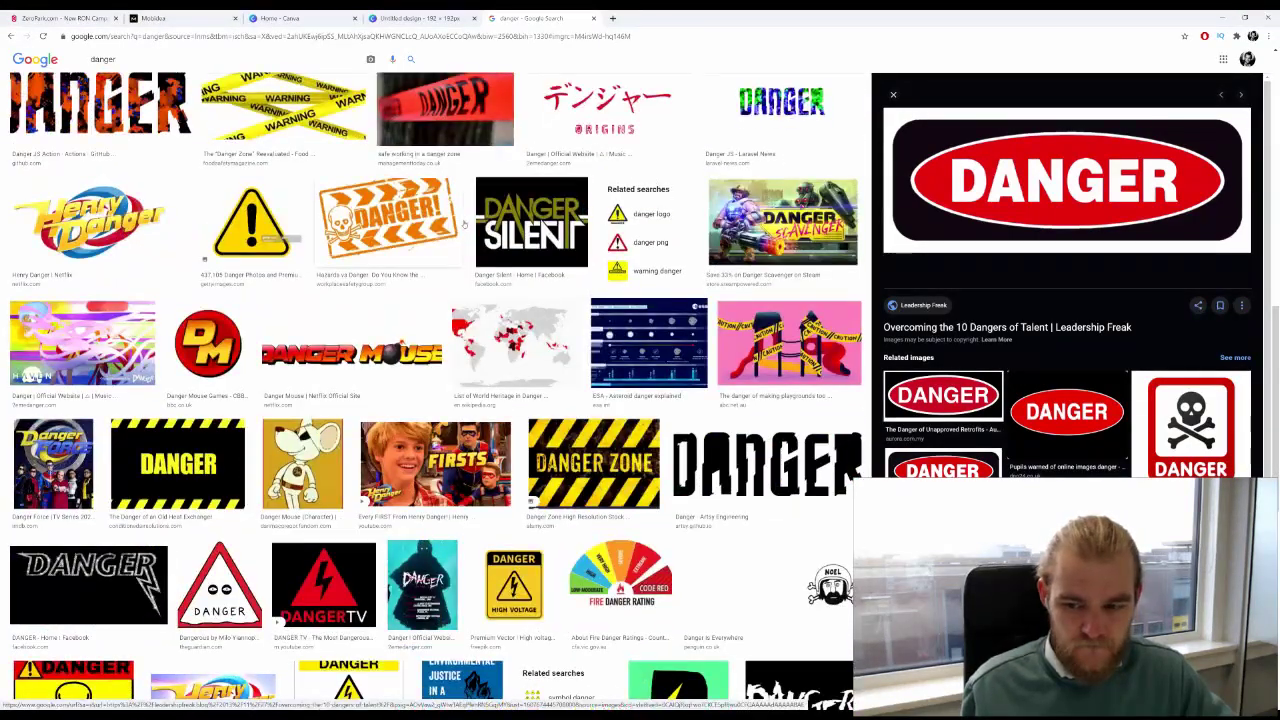
pyautogui.scroll(-2, 463, 225)
pyautogui.scroll(-2, 1024, 410)
pyautogui.scroll(-2, 1024, 410)
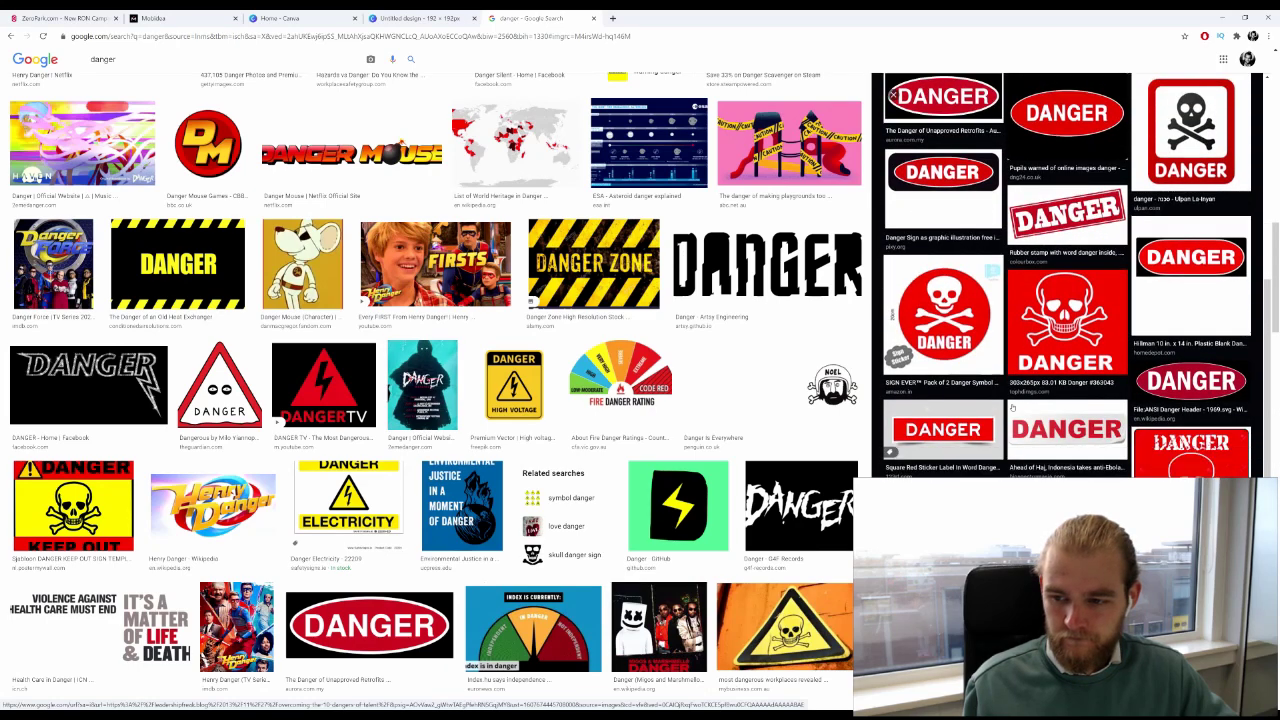
pyautogui.click(1080, 343)
pyautogui.rightClick(1068, 106)
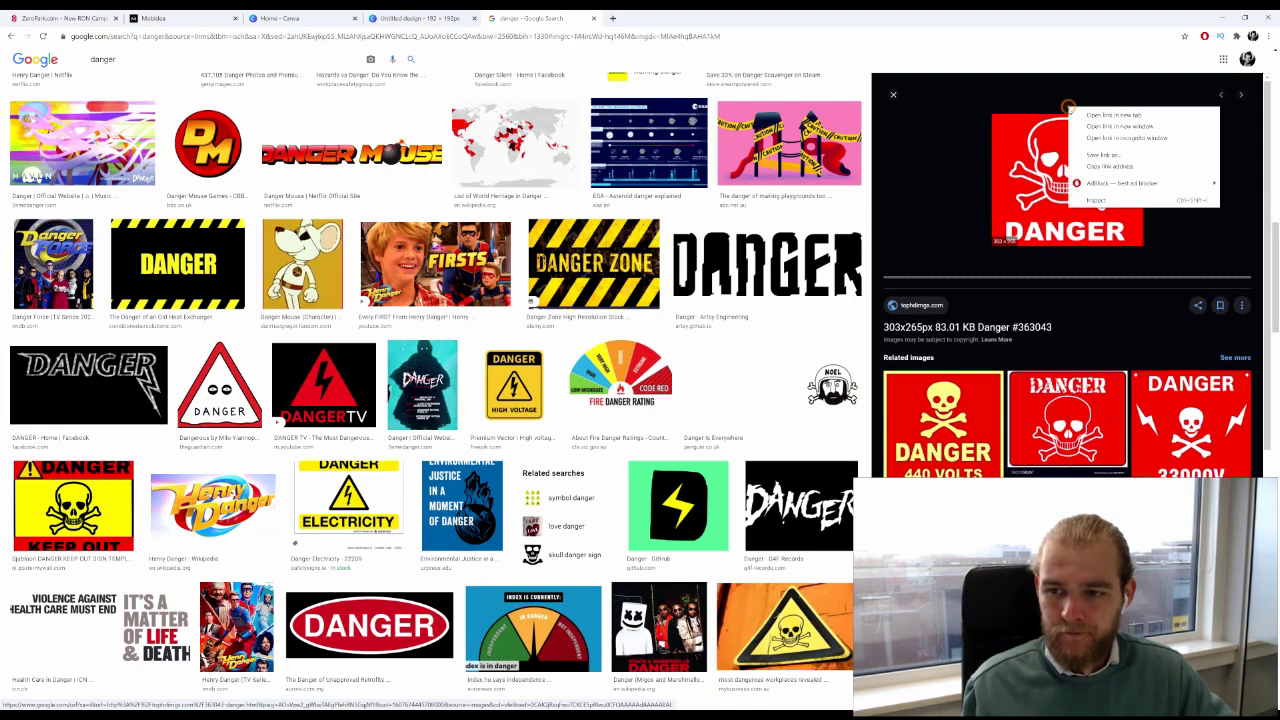
pyautogui.click(1120, 157)
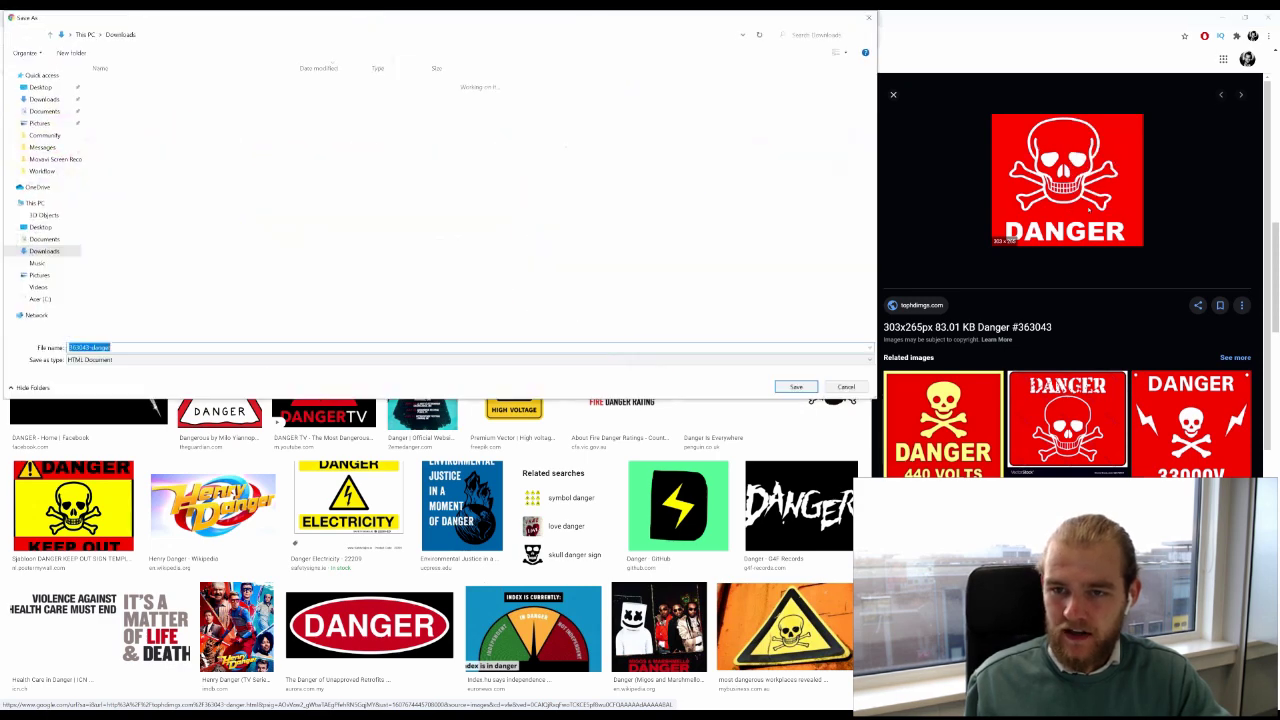
pyautogui.click(870, 17)
# Save the red skull-and-crossbones image to the Downloads folder as a JPEG.
pyautogui.rightClick(1086, 175)
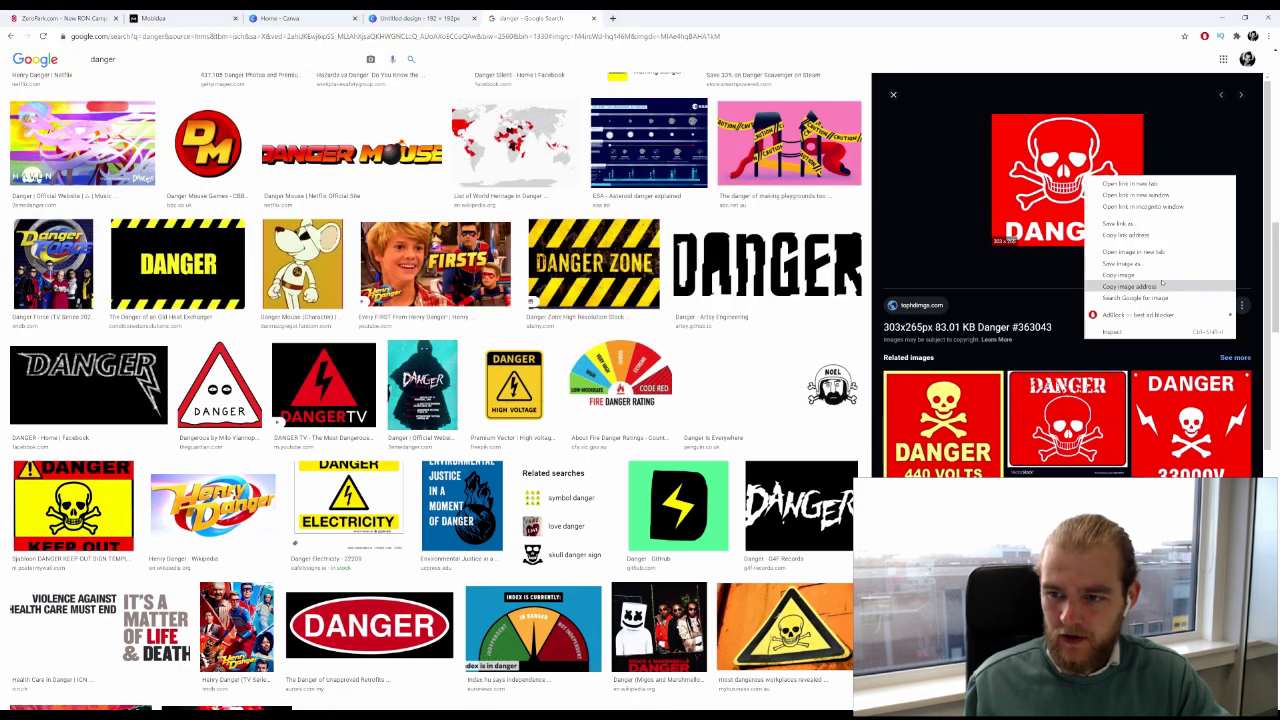
pyautogui.click(1115, 307)
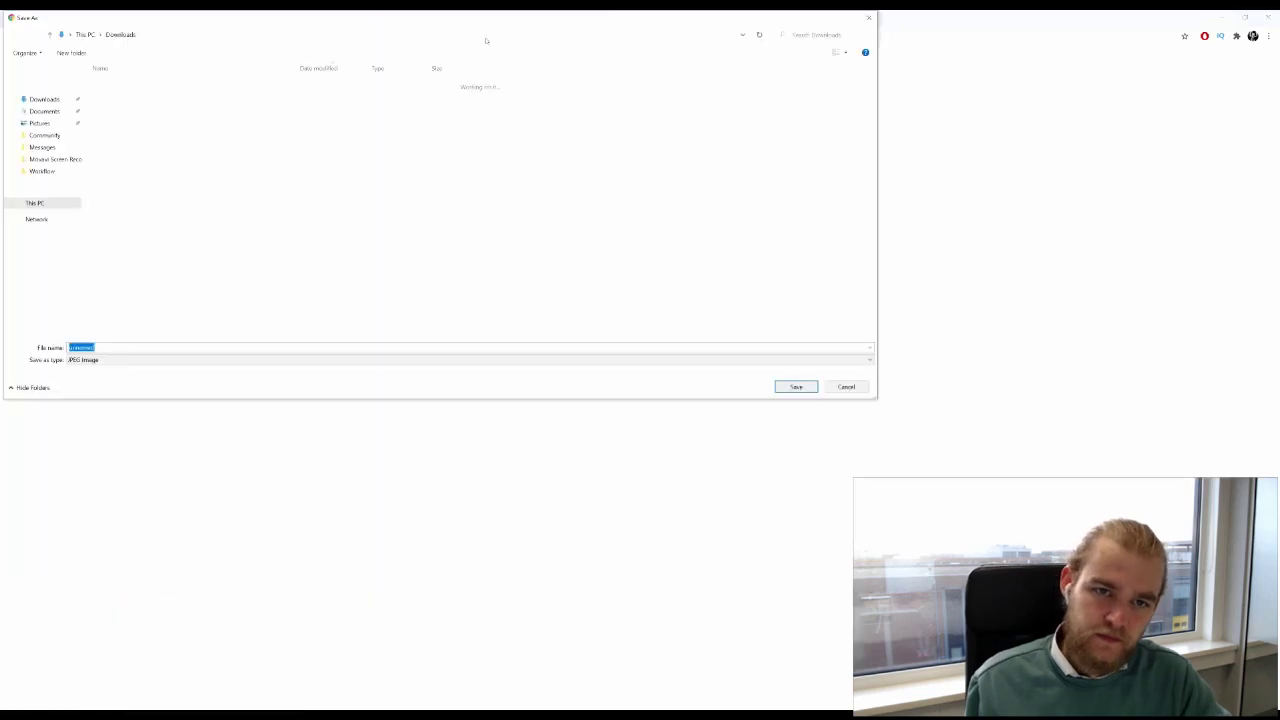
pyautogui.press('Return')
# Upload the saved danger image to the 192 x 192 px Canva design, fill the page with it and download the design as PNG.
pyautogui.click(420, 18)
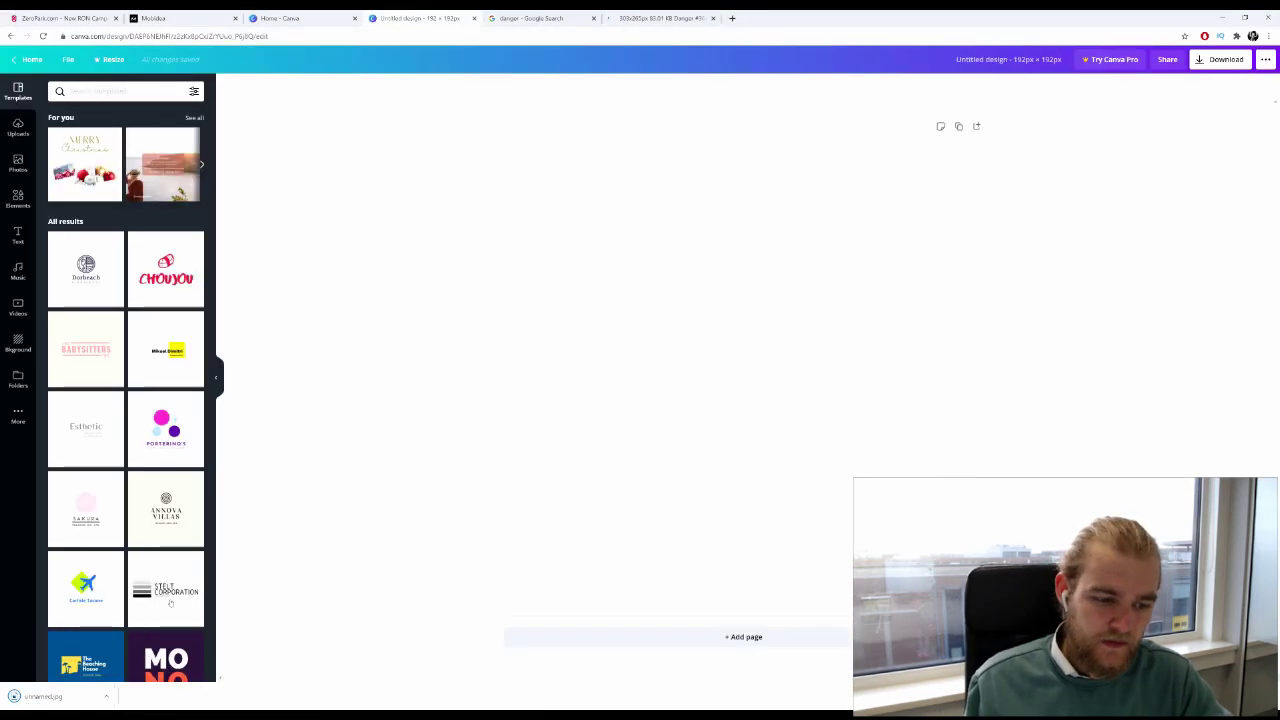
pyautogui.click(18, 128)
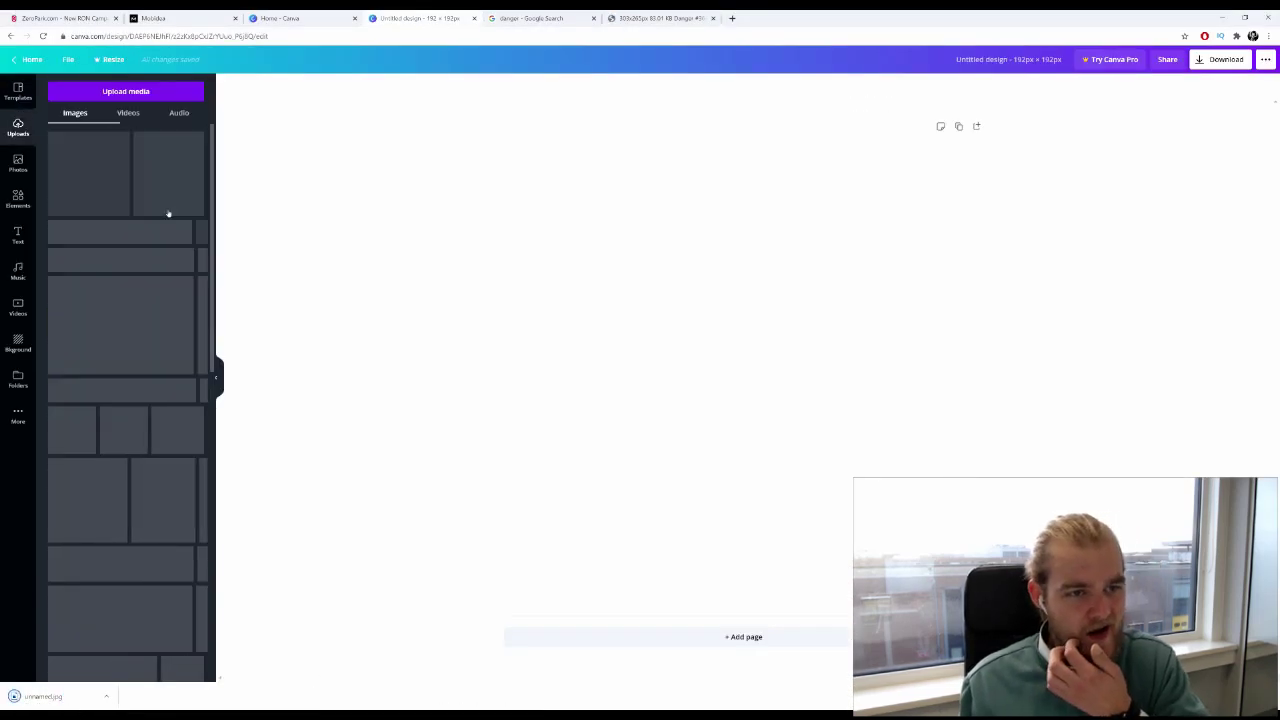
pyautogui.moveTo(89, 163); pyautogui.dragTo(493, 214)
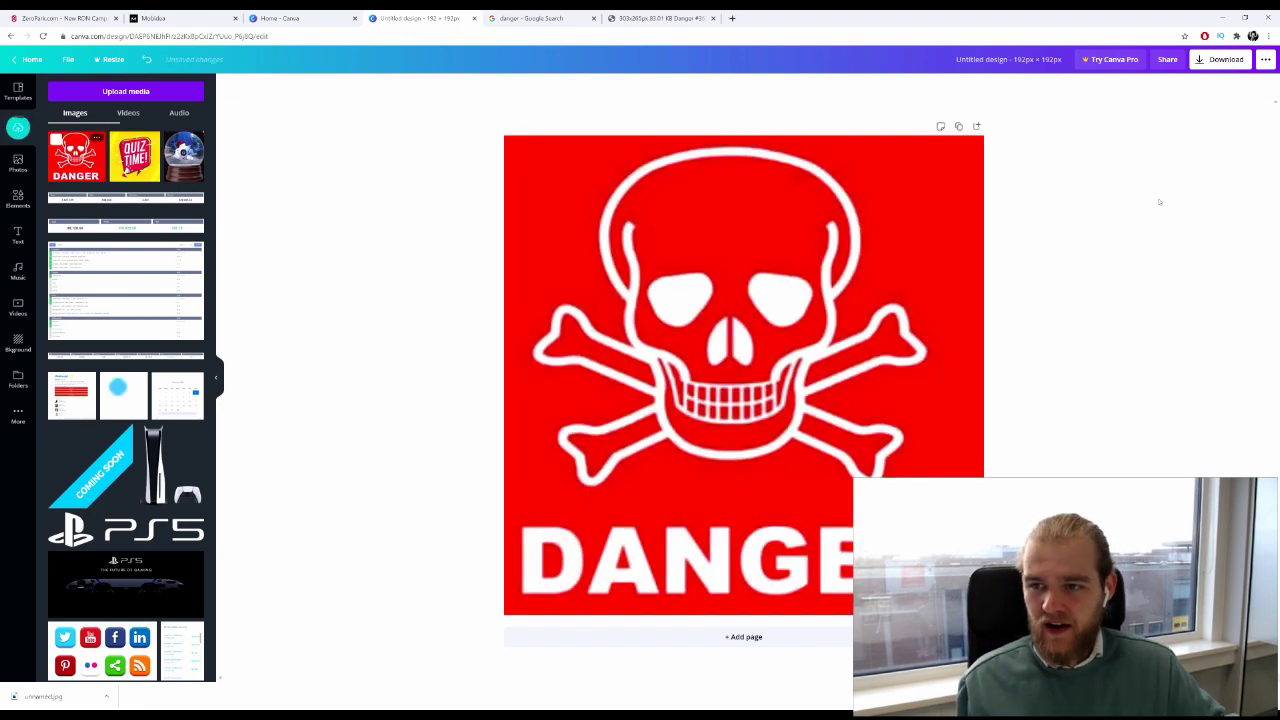
pyautogui.click(1222, 59)
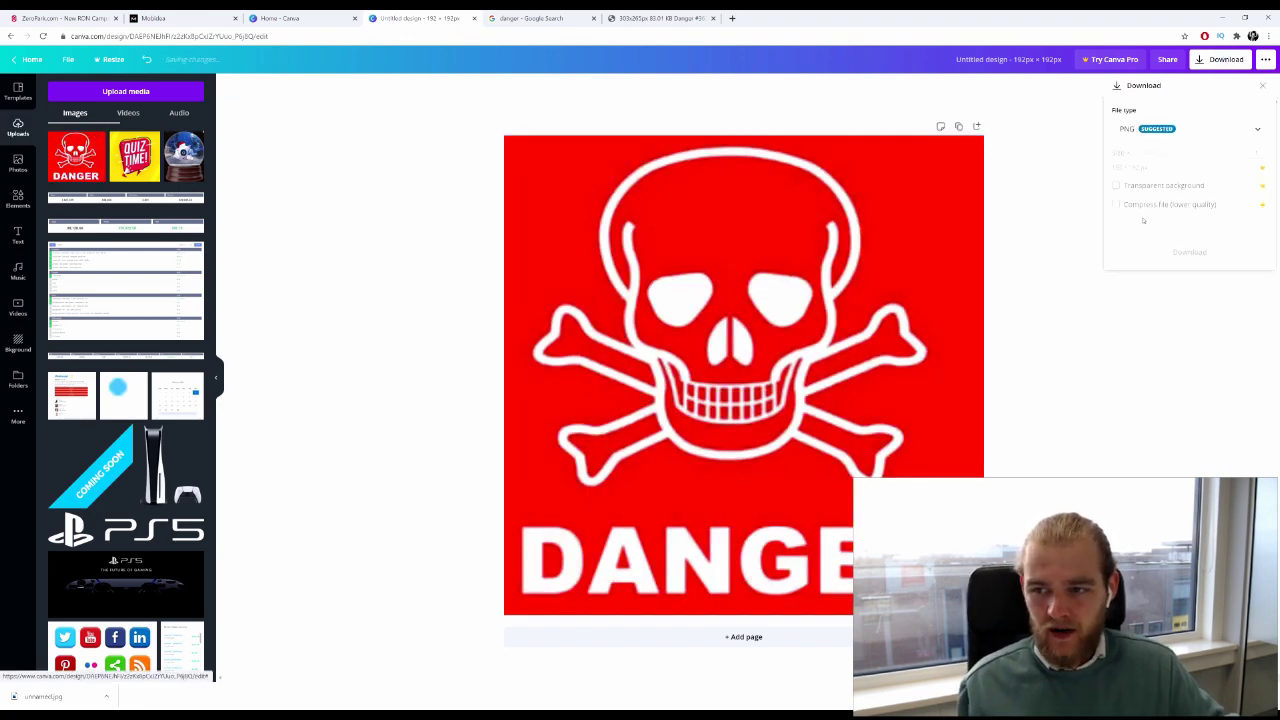
pyautogui.click(1152, 229)
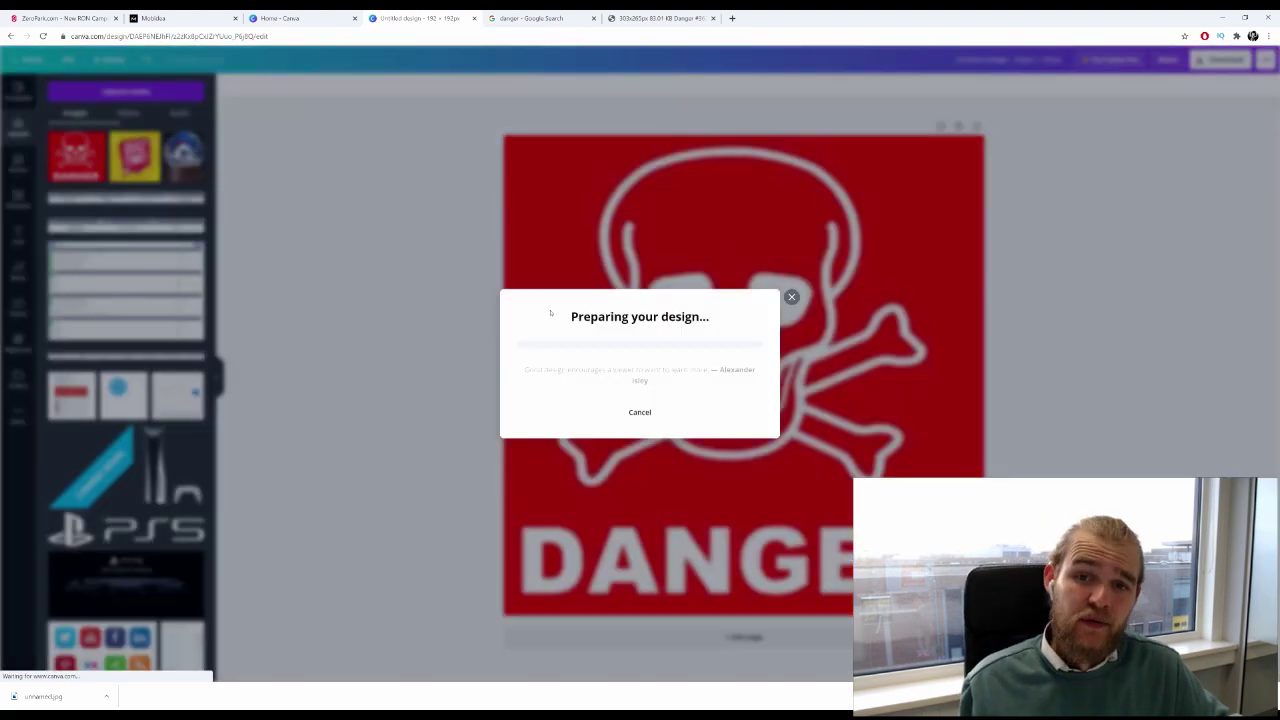
# Switch back to the Zeropark campaign form and upload the downloaded PNG design as a push creative image.
pyautogui.click(280, 18)
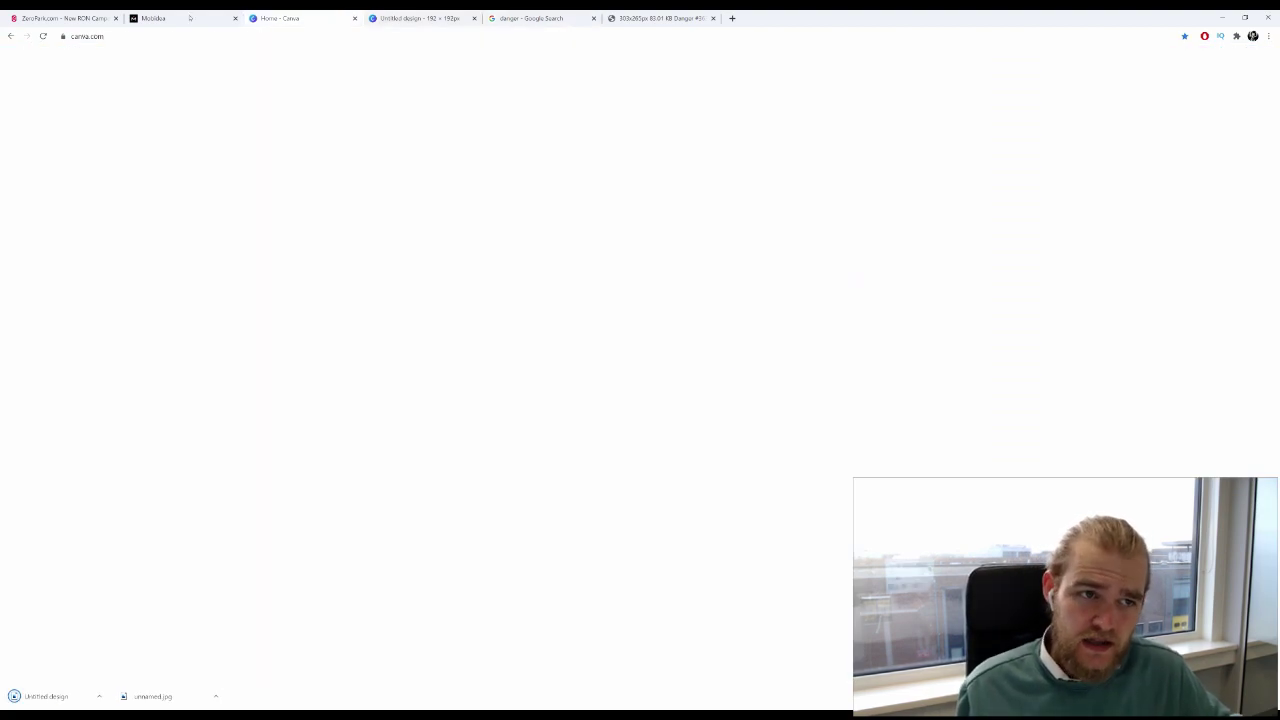
pyautogui.click(93, 14)
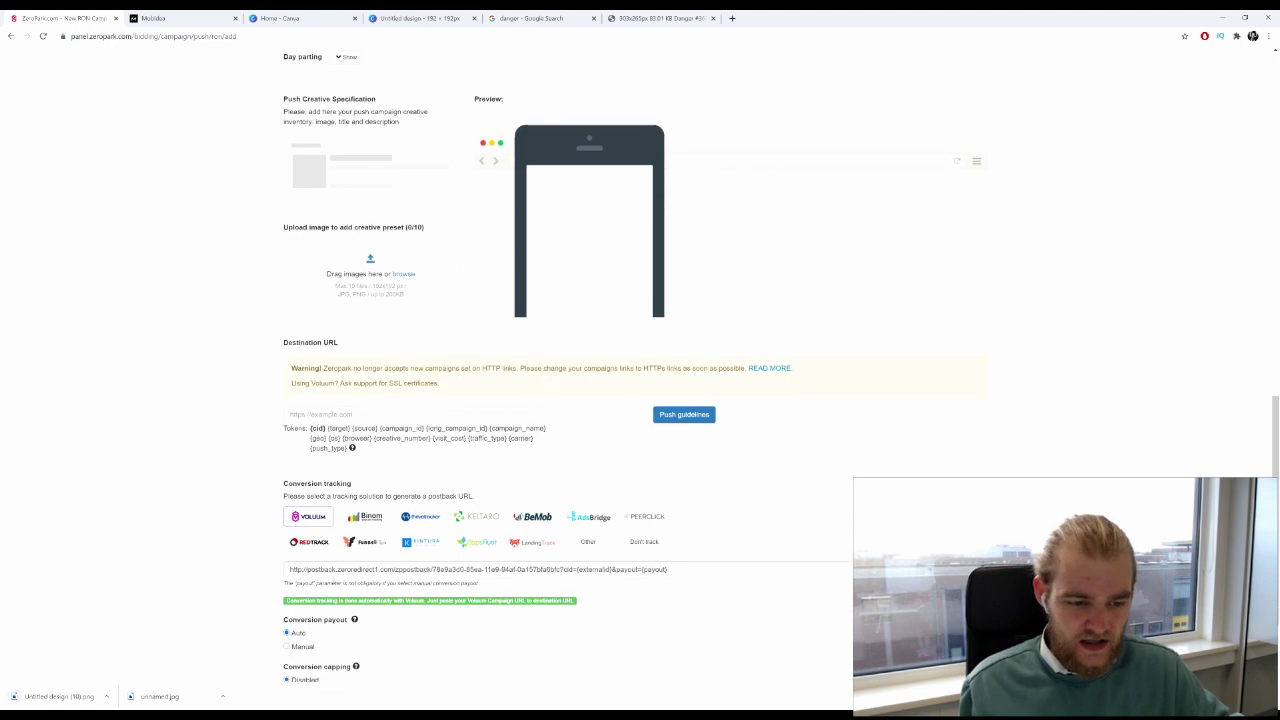
pyautogui.moveTo(44, 698); pyautogui.dragTo(360, 268)
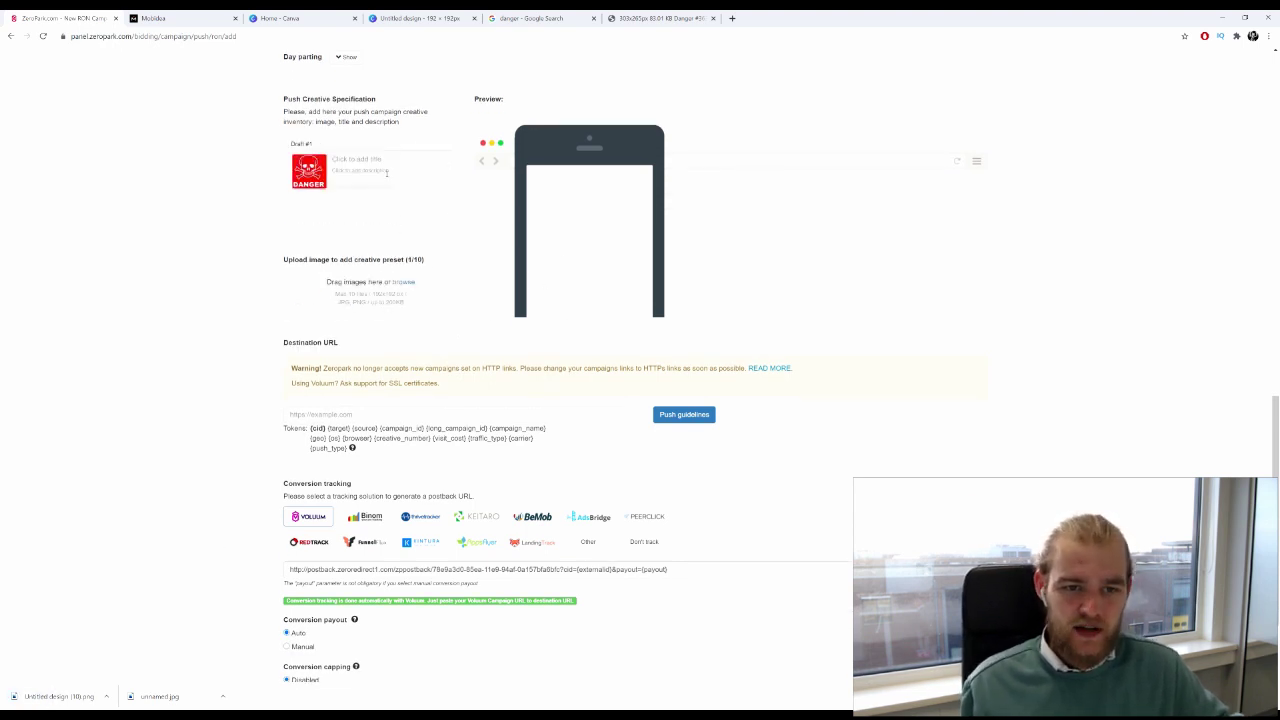
# Set the title of creative Draft #1 to "Your Device Might Be in Danger".
pyautogui.click(387, 172)
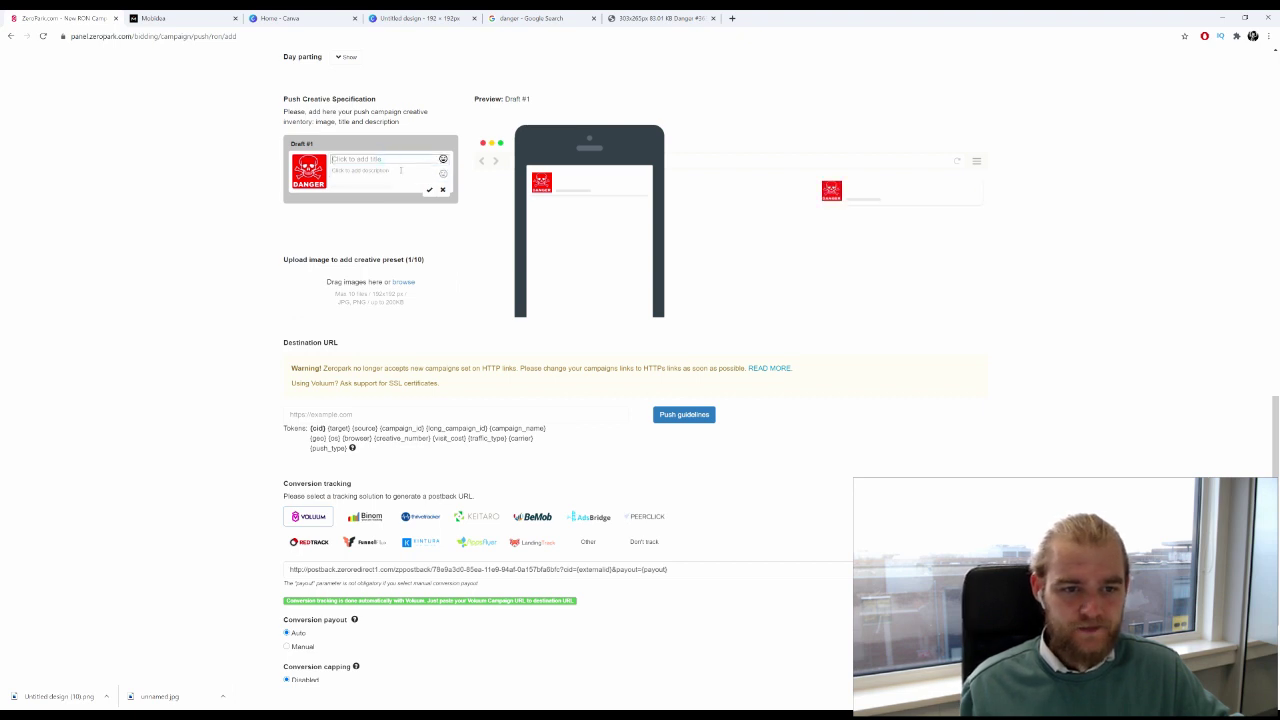
pyautogui.scroll(1, 388, 244)
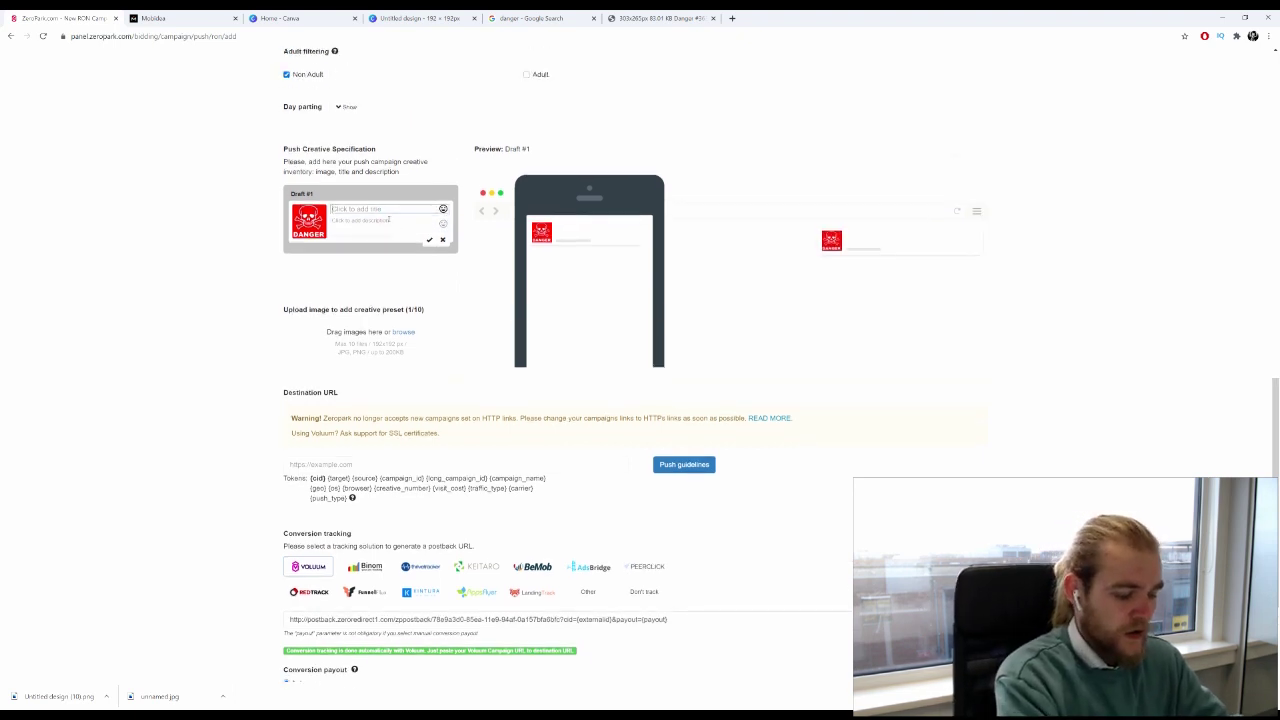
pyautogui.write('Your D')
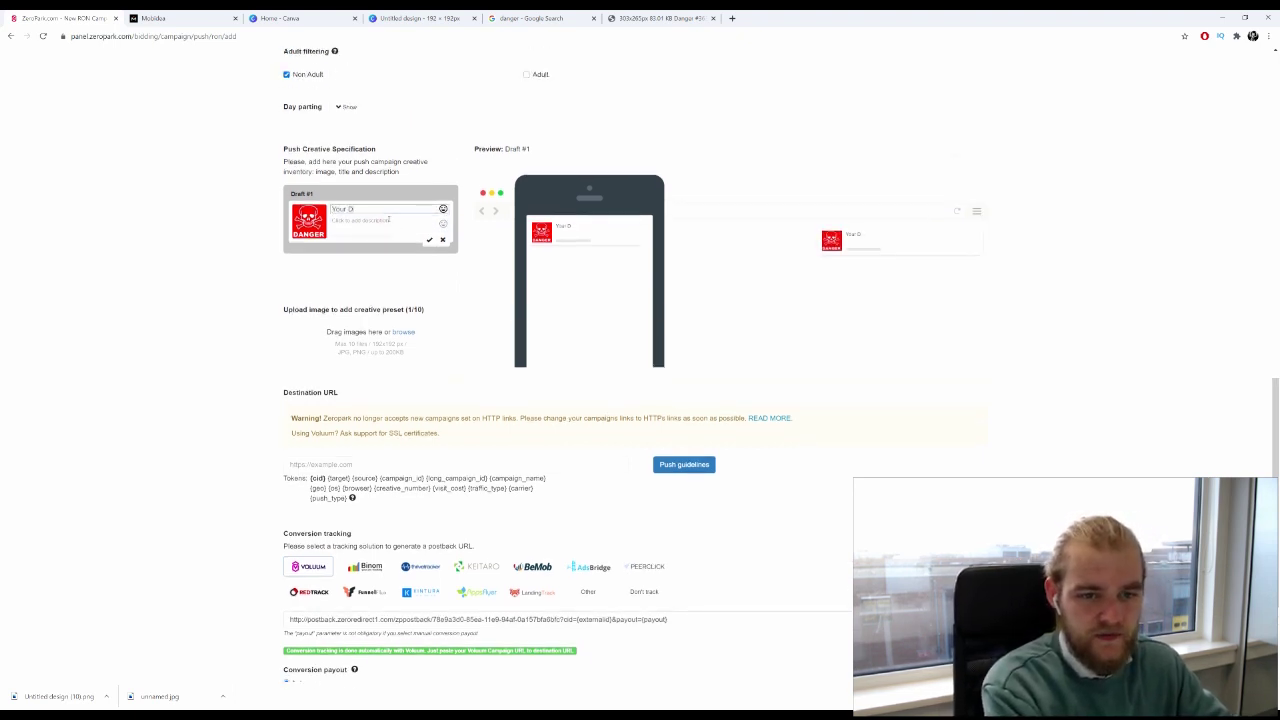
pyautogui.write('evice Might Be in Danger')
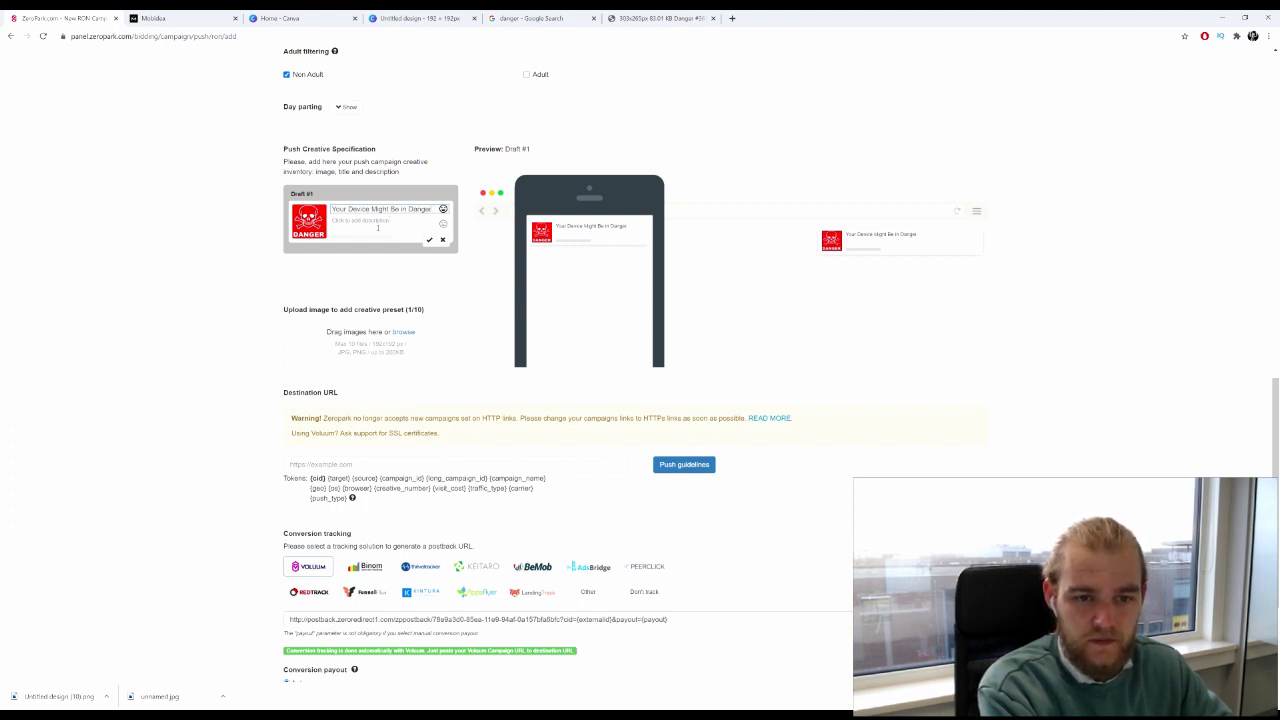
# Set the creative's description to "Get rid of viruses before it's too late!", correcting the spelling of "viruses".
pyautogui.click(371, 226)
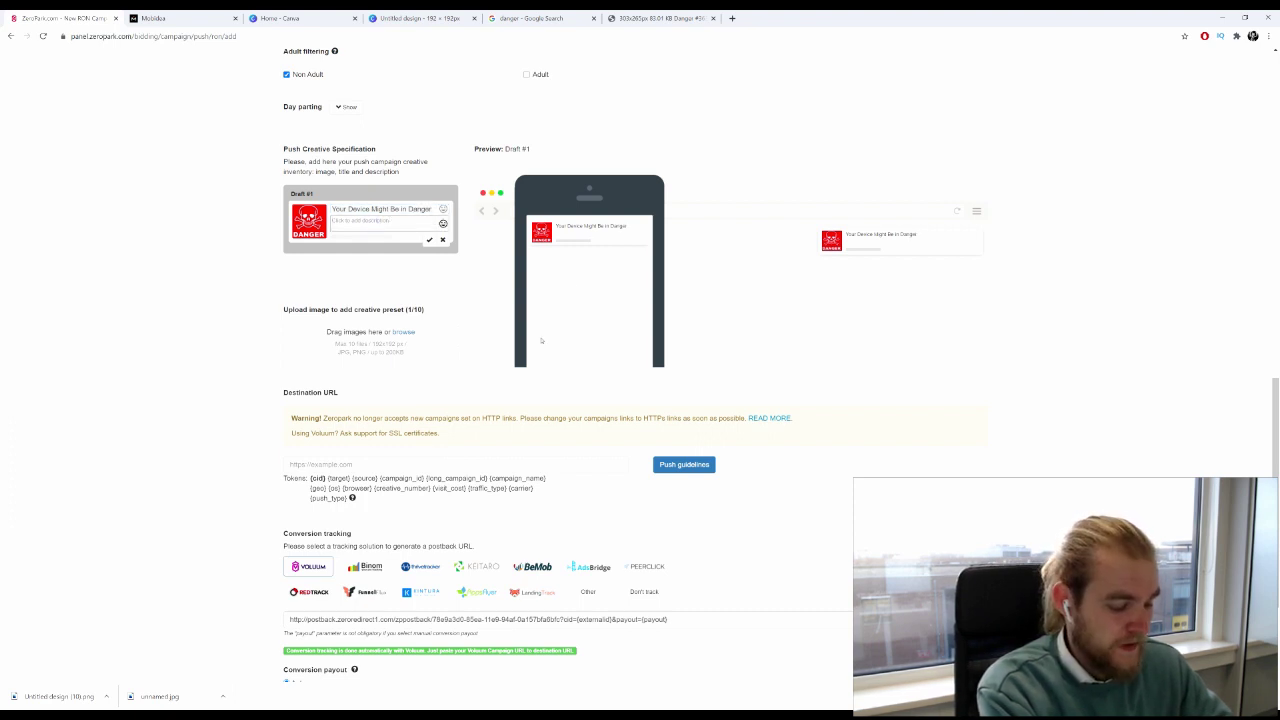
pyautogui.write('G')
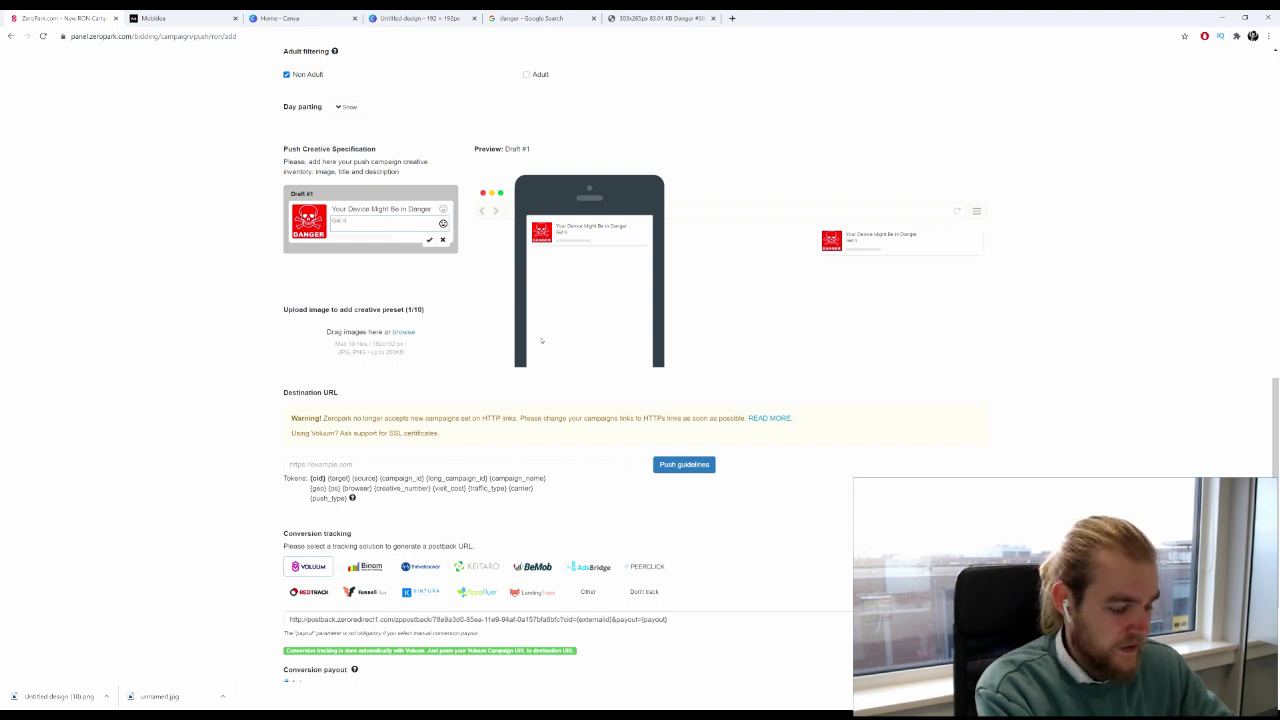
pyautogui.write('et rid of')
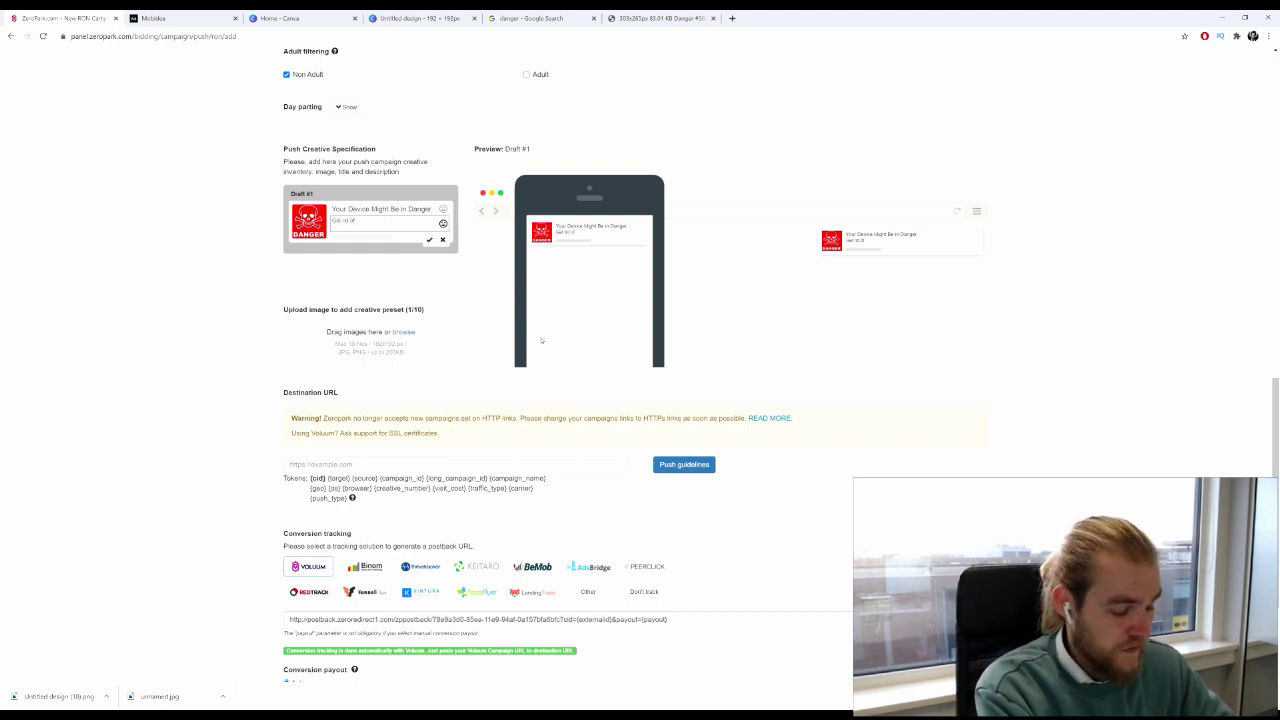
pyautogui.write(' d')
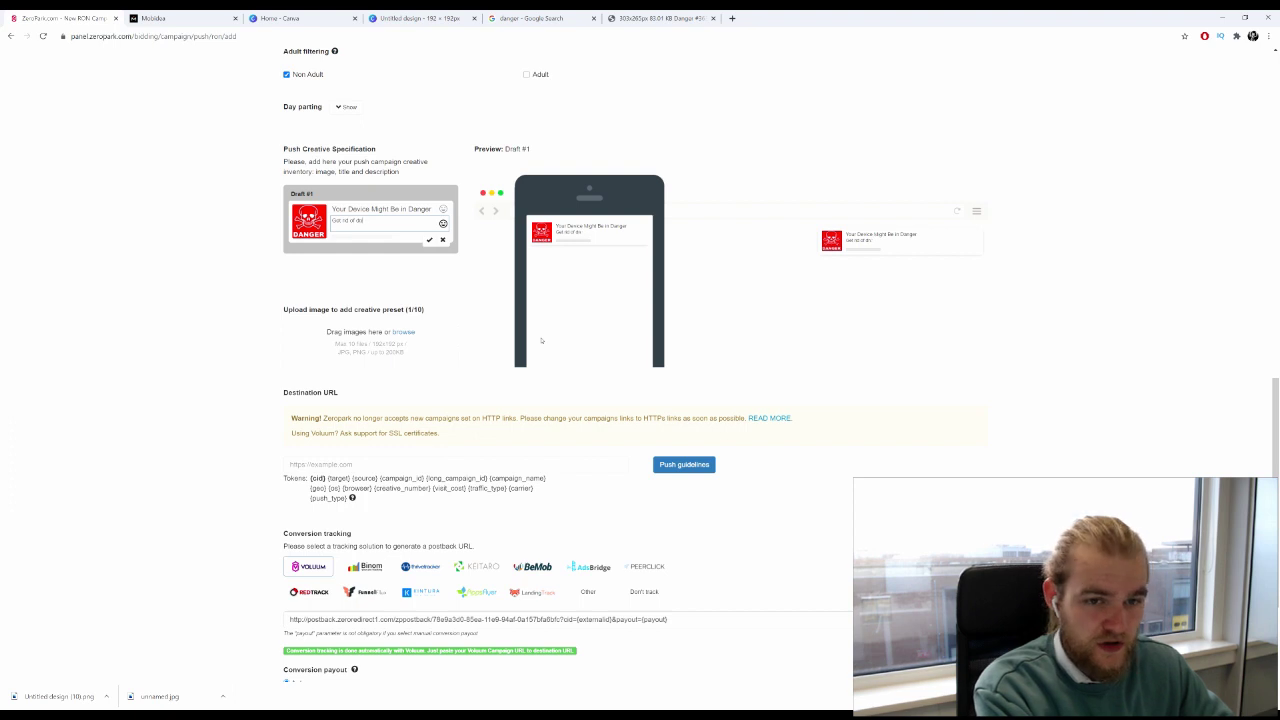
pyautogui.write('anger')
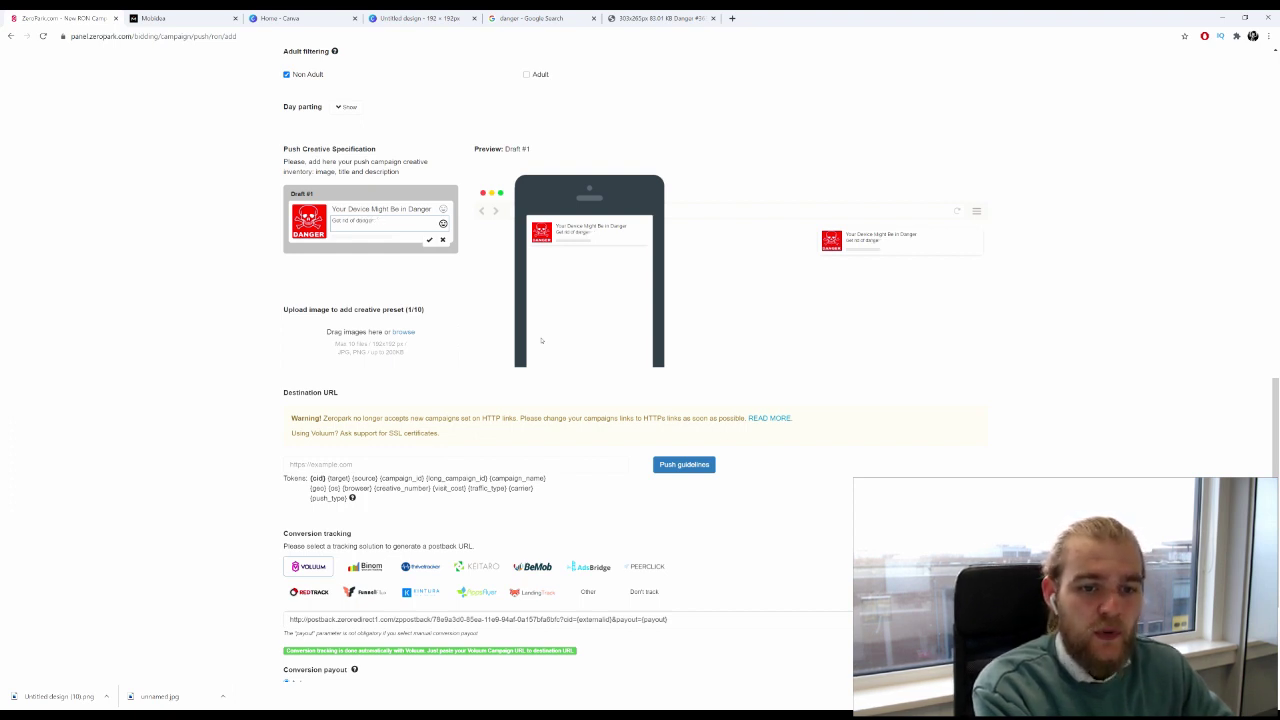
pyautogui.press('BackSpace')
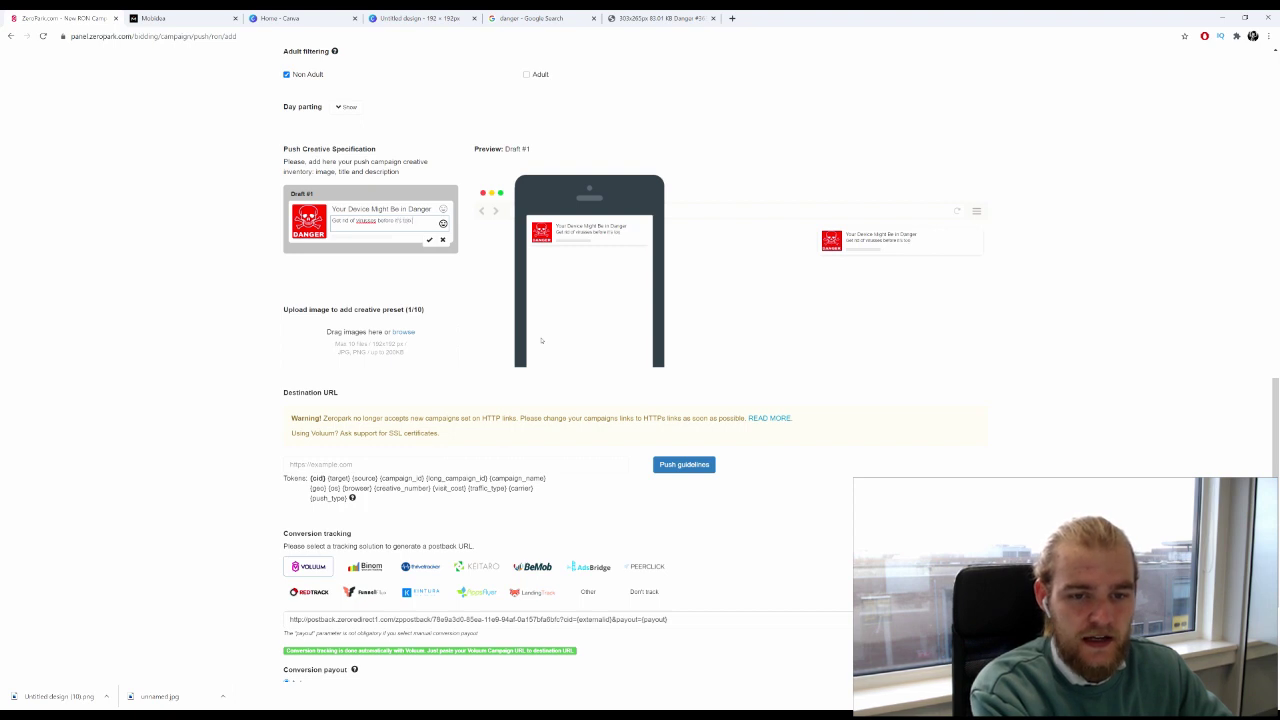
pyautogui.write('late')
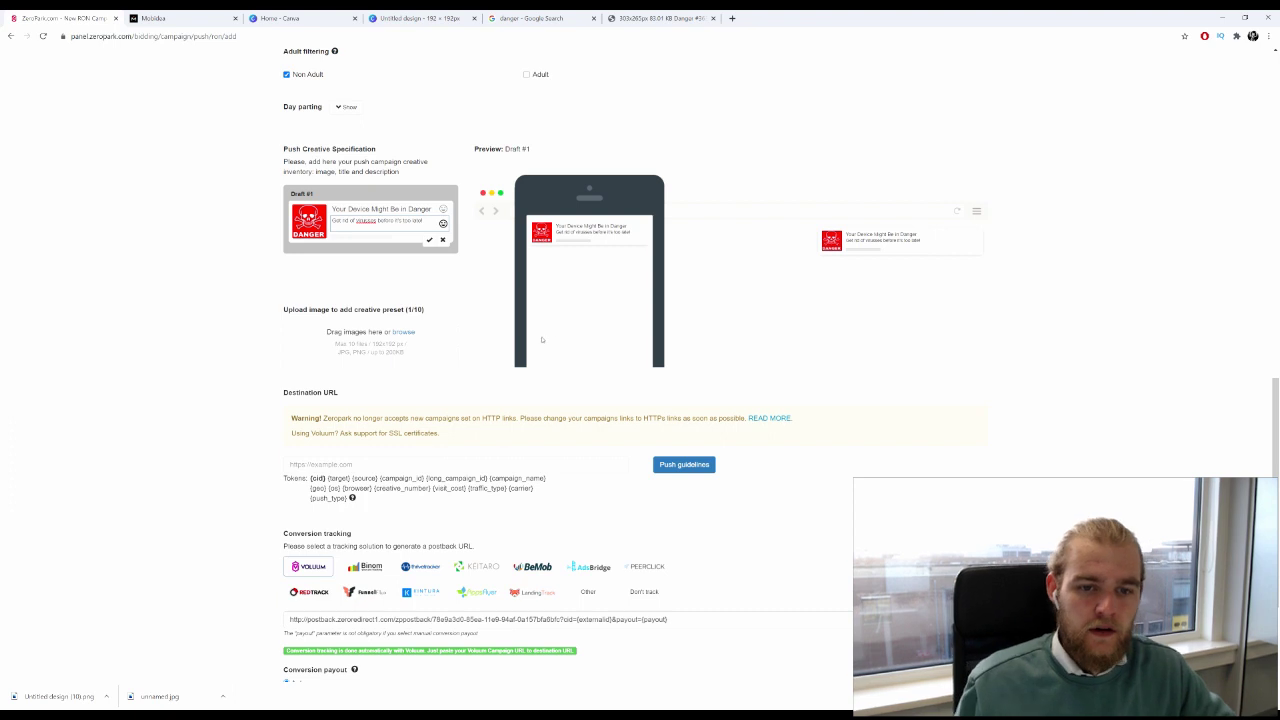
pyautogui.rightClick(368, 220)
pyautogui.click(424, 228)
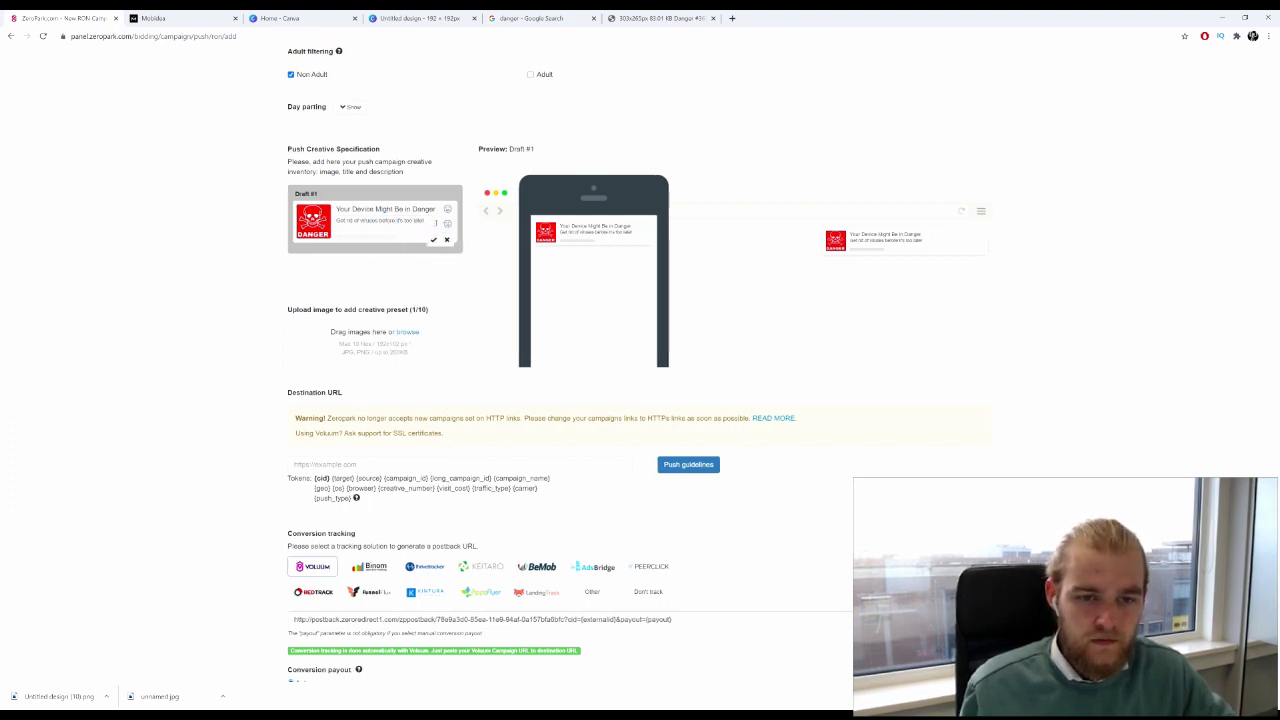
# End the creative's description with the red exclamation mark emoji found by searching the emojis for "danger", and save the draft.
pyautogui.click(447, 222)
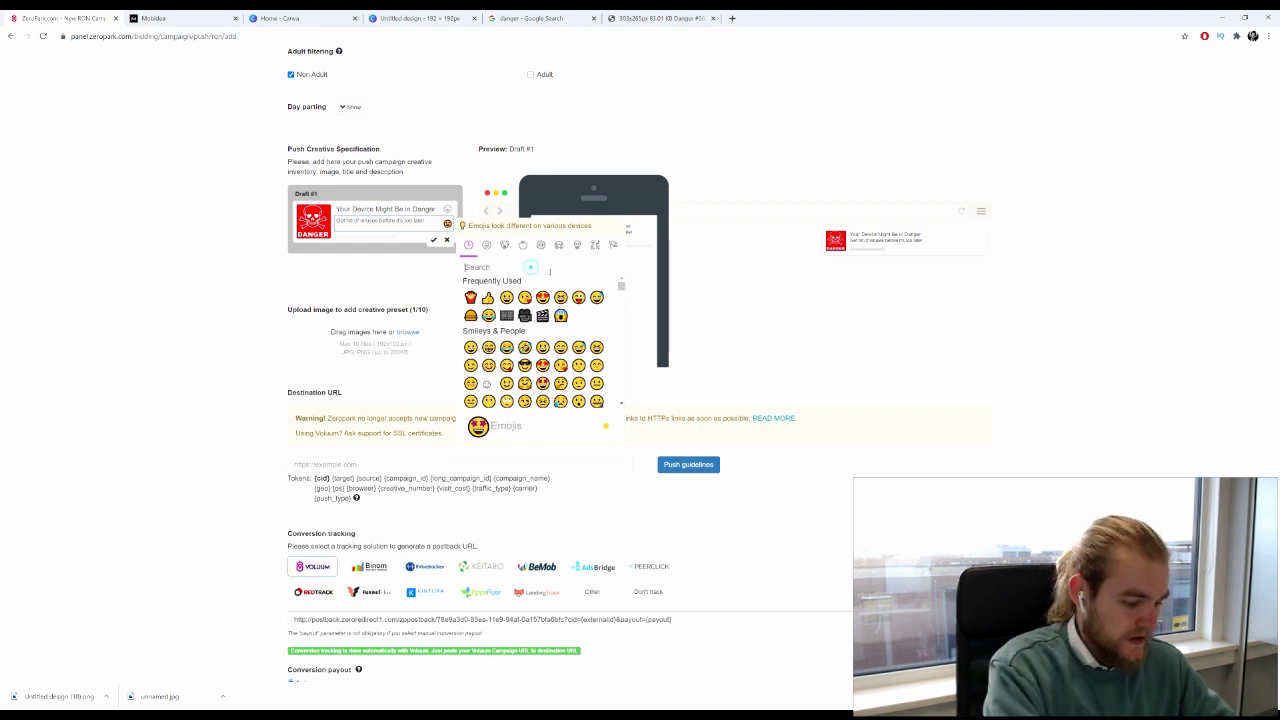
pyautogui.write('danger')
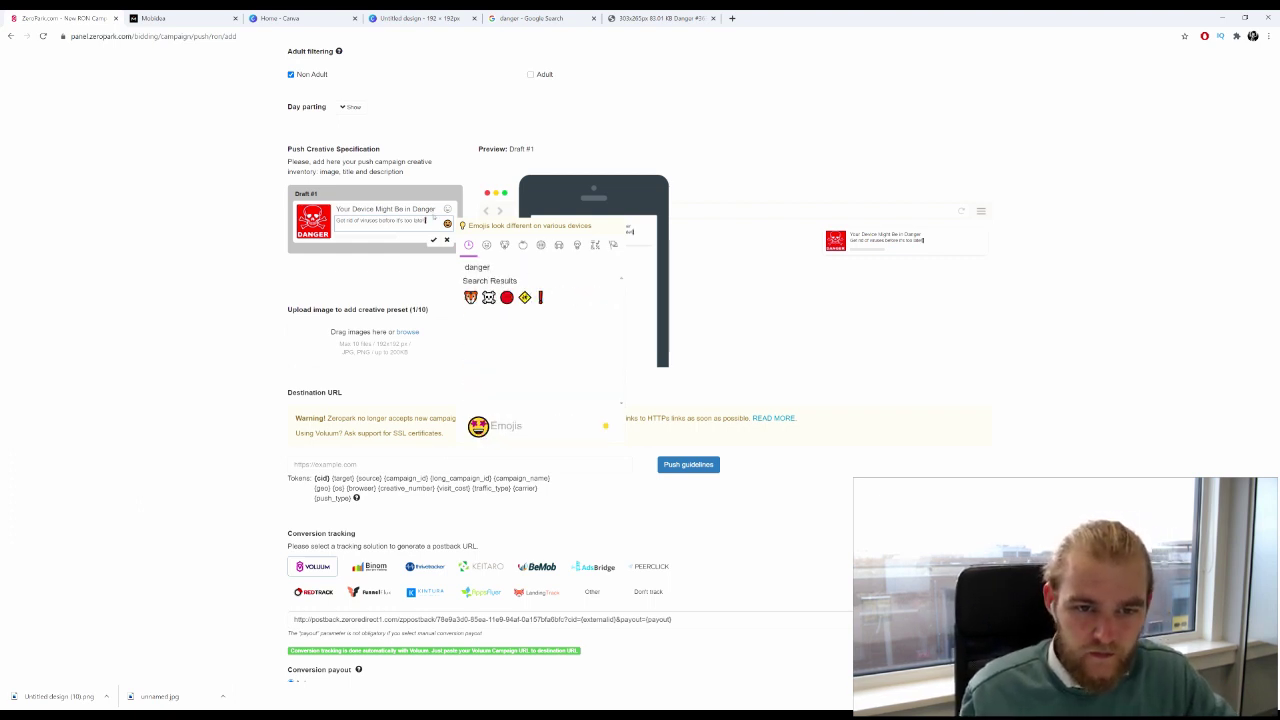
pyautogui.click(540, 297)
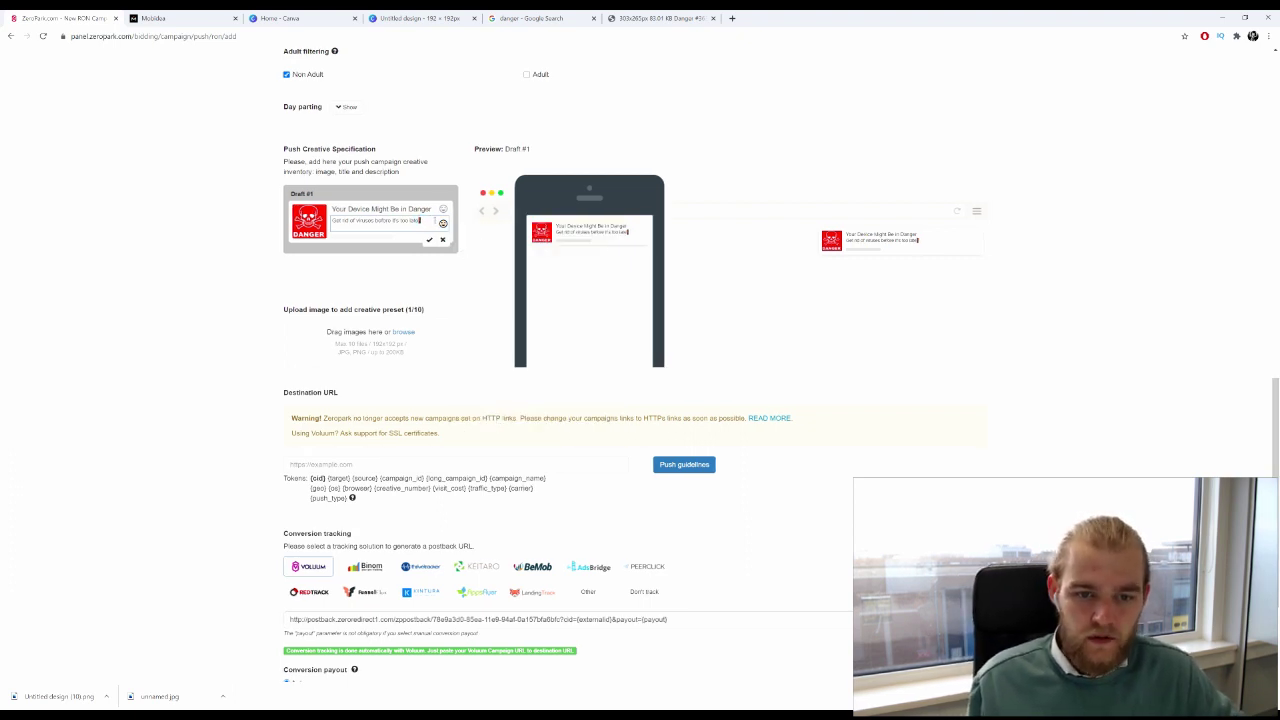
pyautogui.click(430, 240)
pyautogui.scroll(-1, 440, 240)
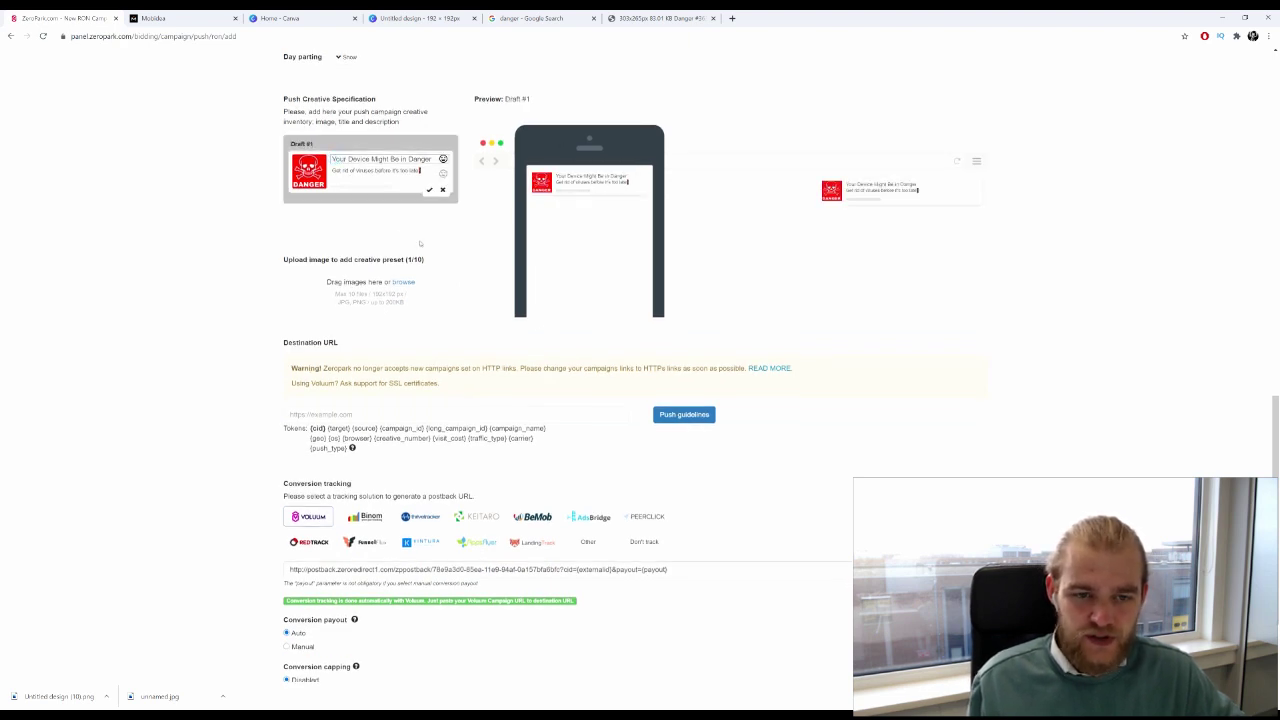
pyautogui.click(391, 259)
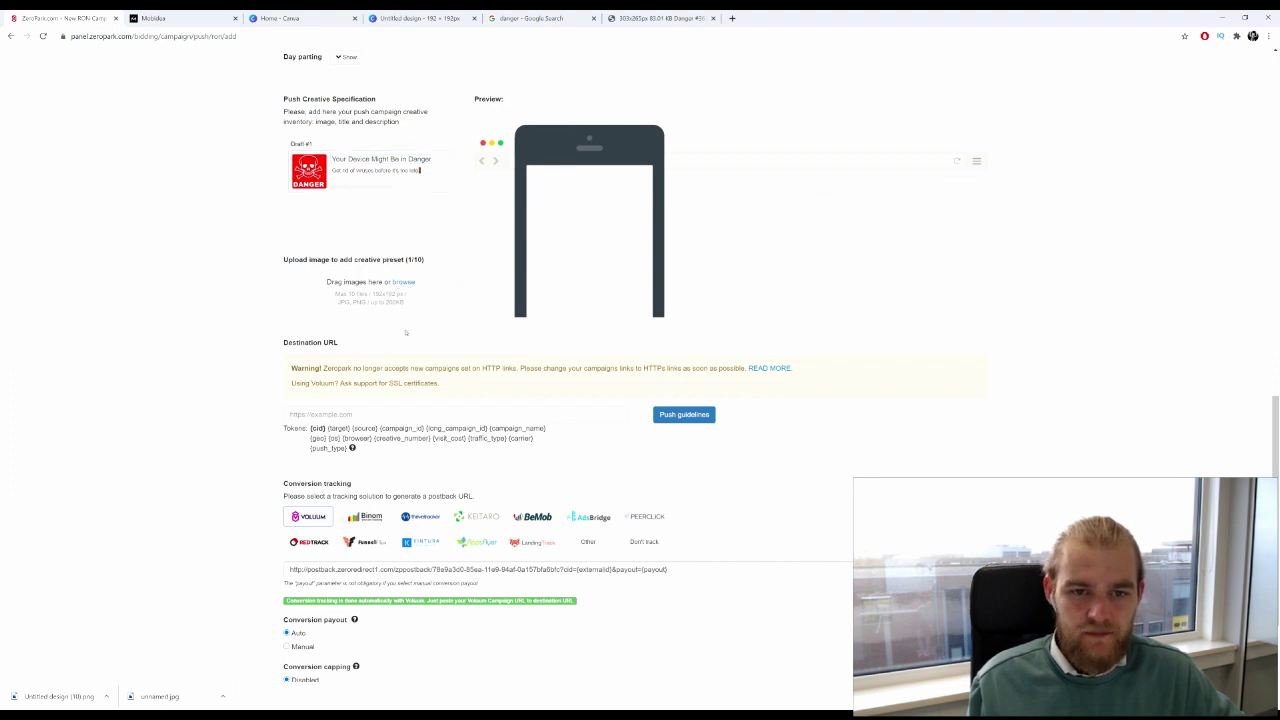
# Dismiss the push image upload dialog without choosing a file and close the browser tab with the danger wallpaper.
pyautogui.click(403, 281)
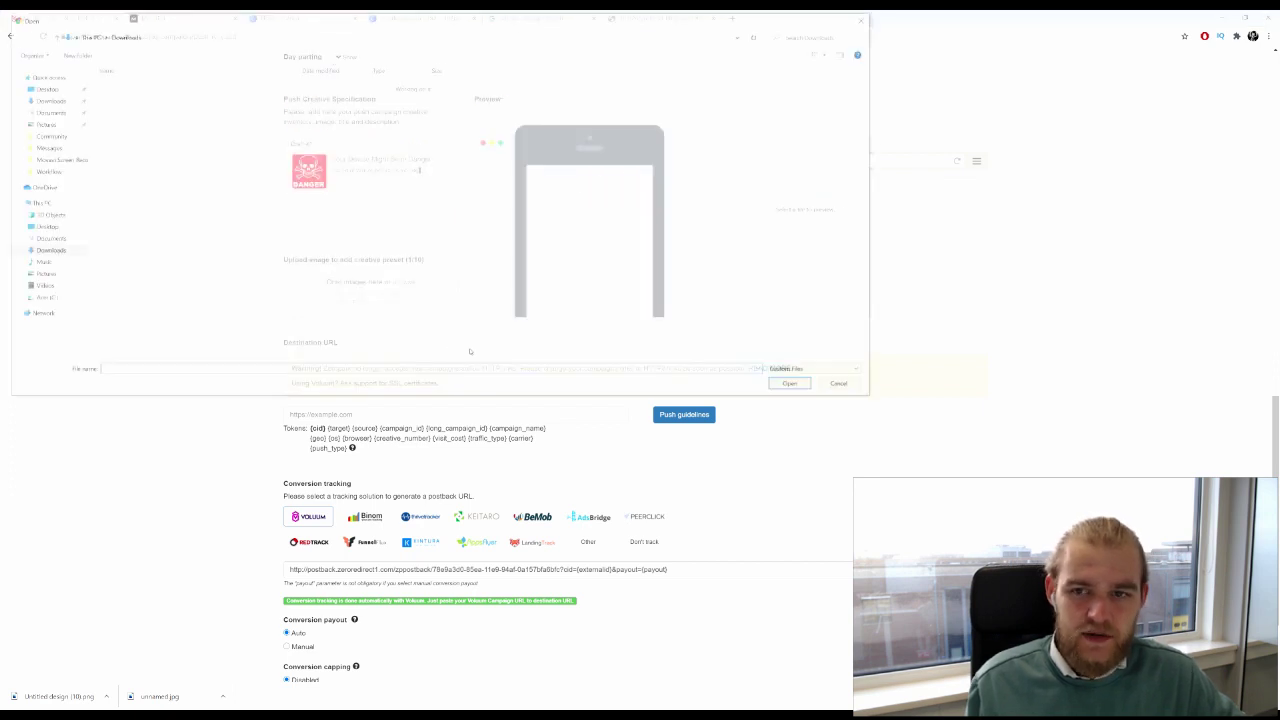
pyautogui.click(866, 18)
pyautogui.click(660, 18)
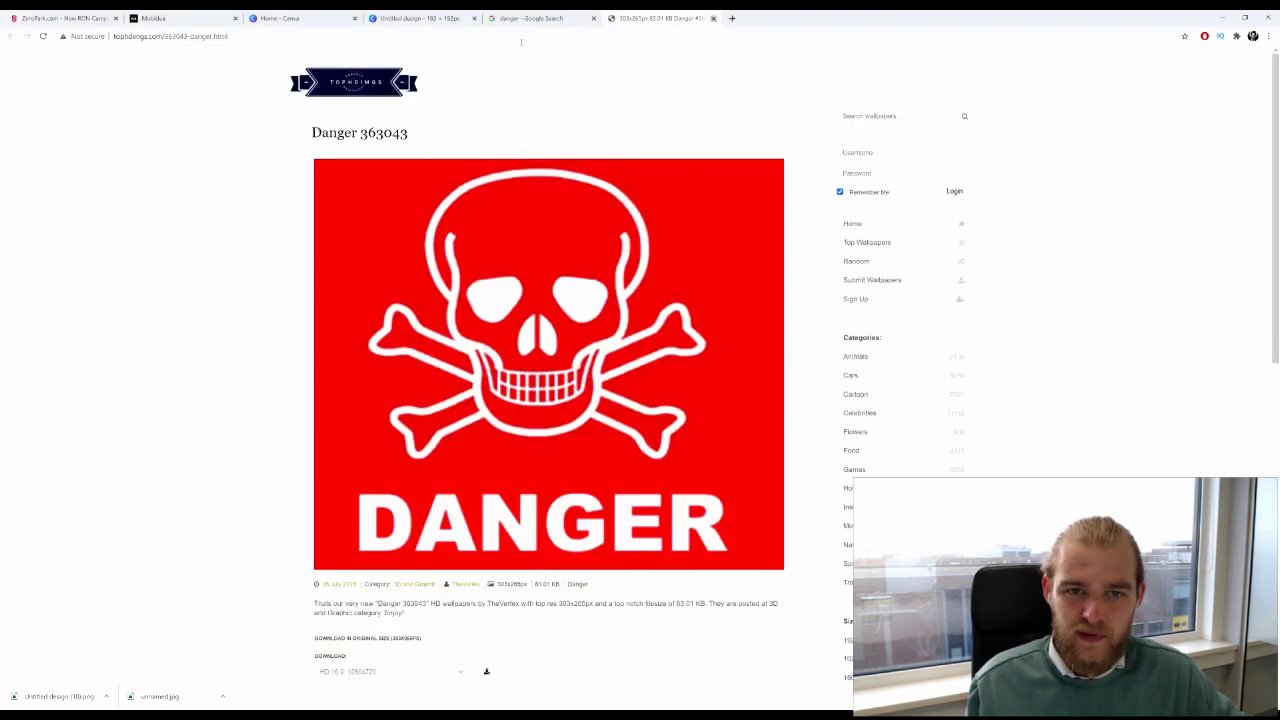
pyautogui.hotkey('ctrl', 'w')
# Search Google Images for "norton" and look through the results for another creative image.
pyautogui.scroll(10, 363, 374)
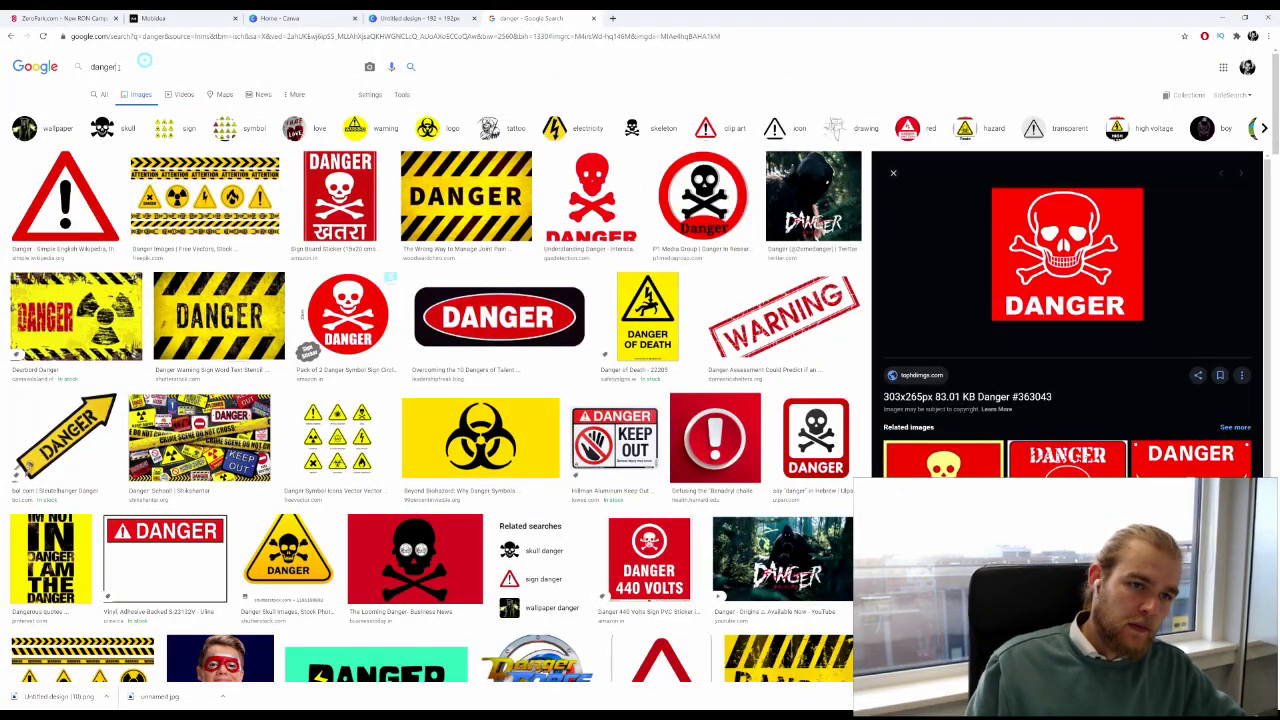
pyautogui.doubleClick(103, 66)
pyautogui.write('norton')
pyautogui.press('Return')
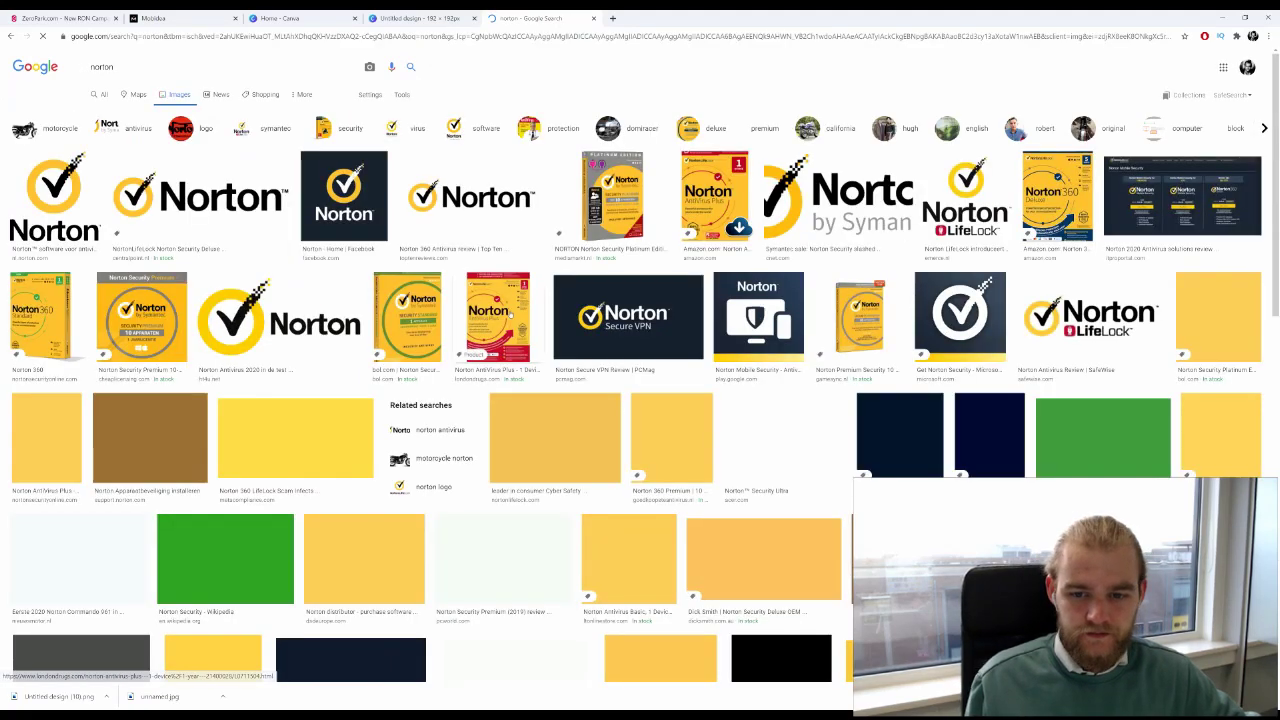
pyautogui.scroll(-5, 640, 400)
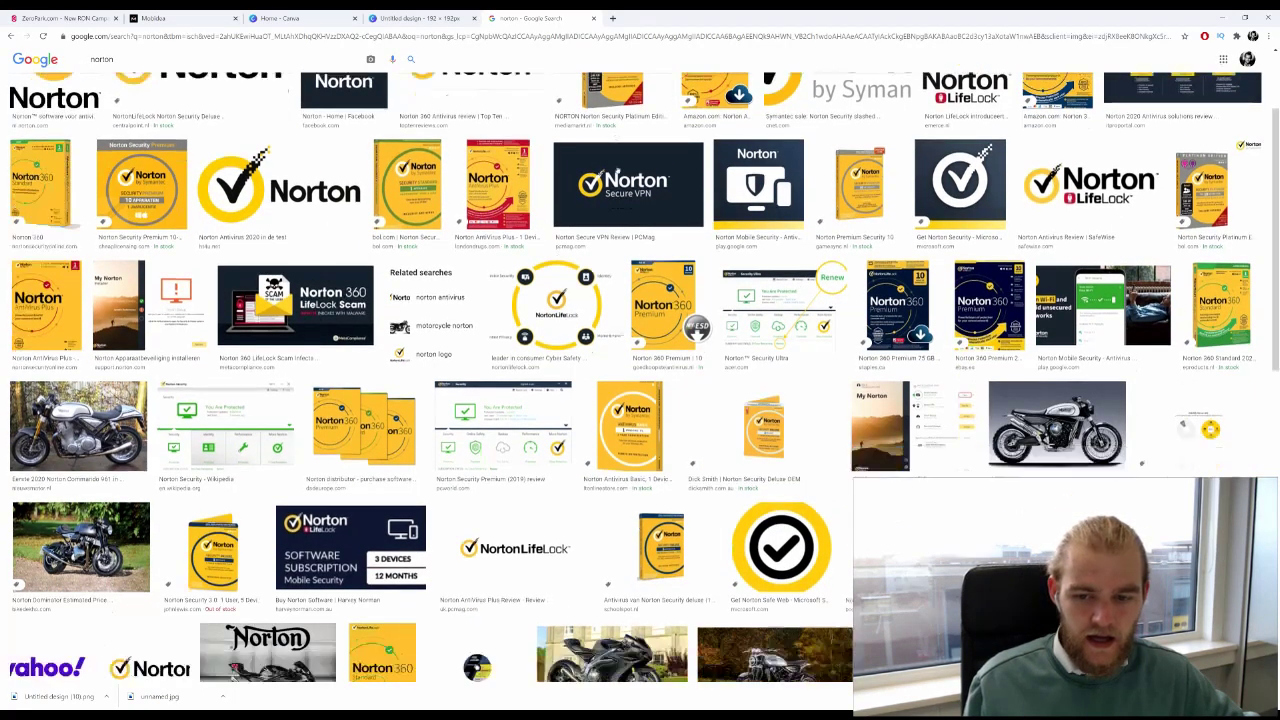
pyautogui.scroll(-5, 640, 400)
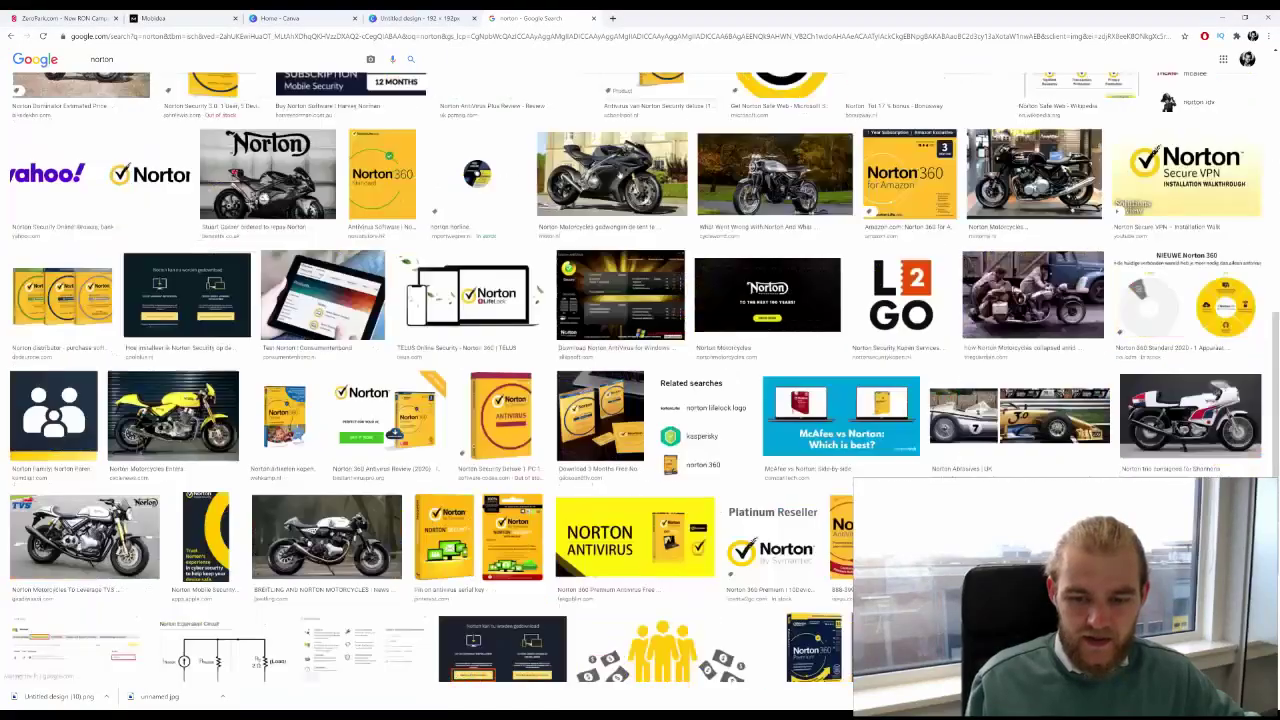
pyautogui.scroll(-4, 640, 400)
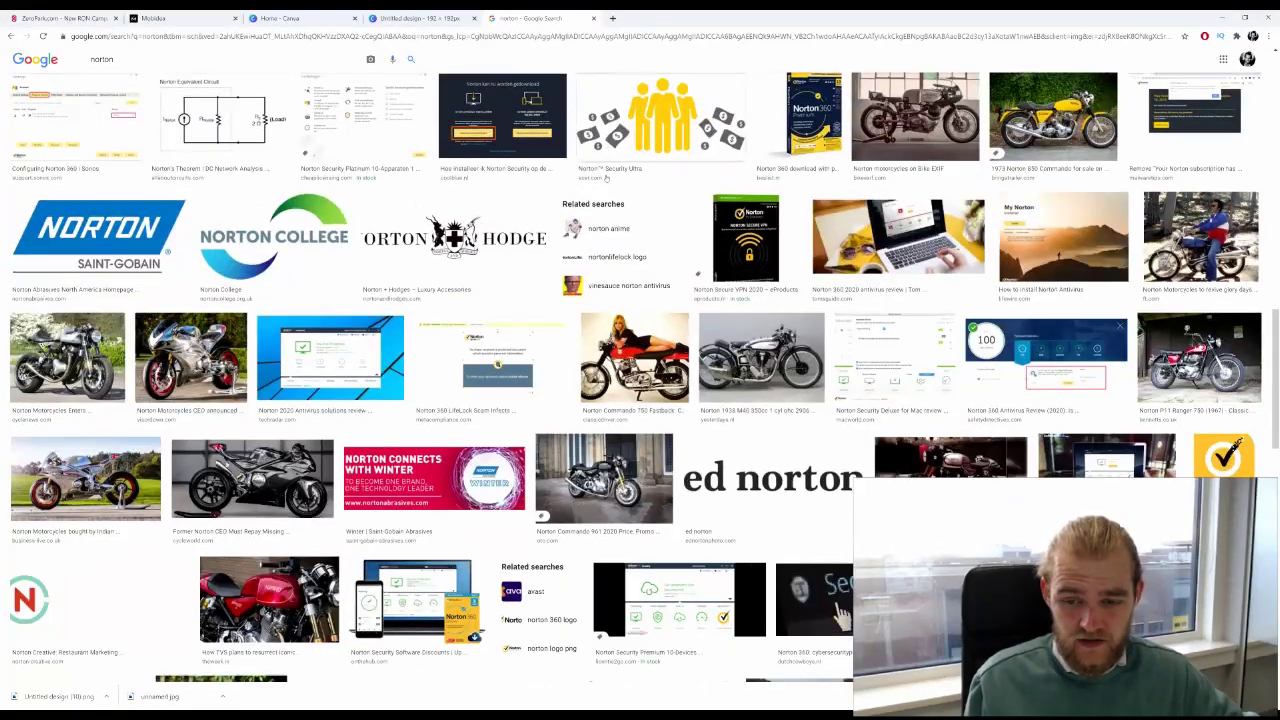
pyautogui.scroll(4, 606, 150)
pyautogui.scroll(10, 538, 272)
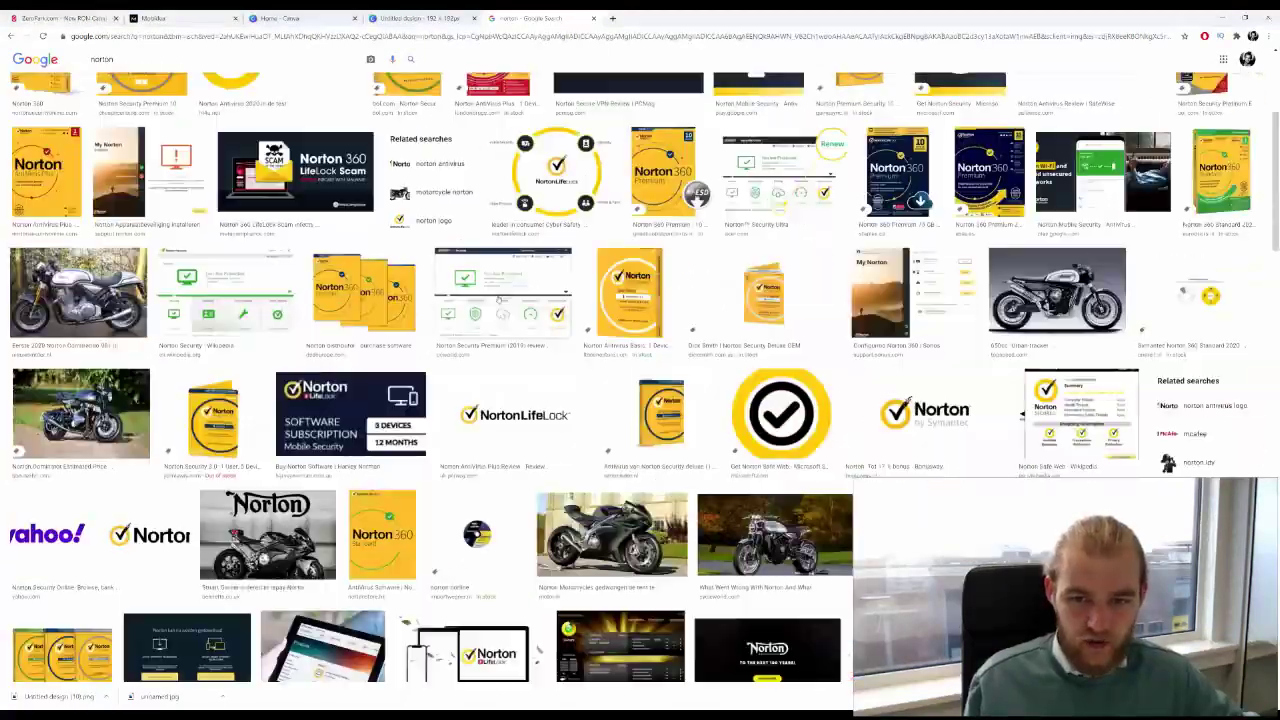
pyautogui.scroll(3, 526, 261)
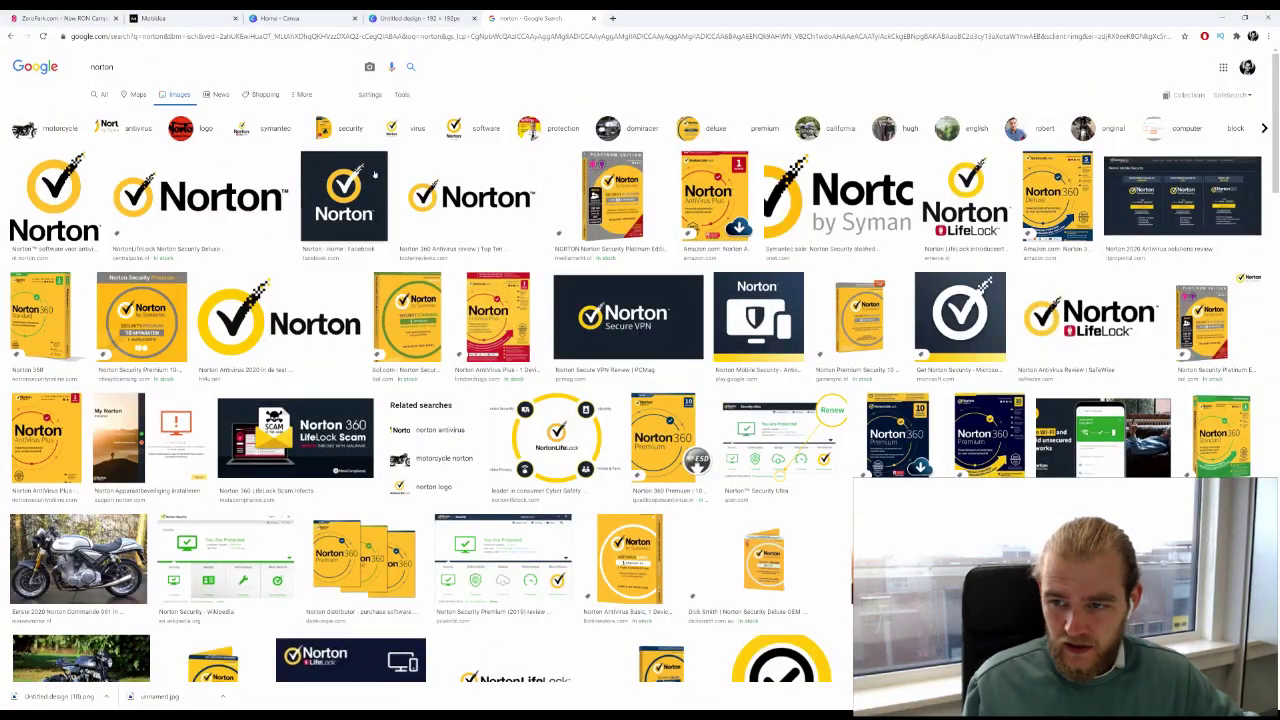
# Refine the image search to "norton danger" and examine the results for a suitable warning-style picture.
pyautogui.click(131, 74)
pyautogui.write('danger')
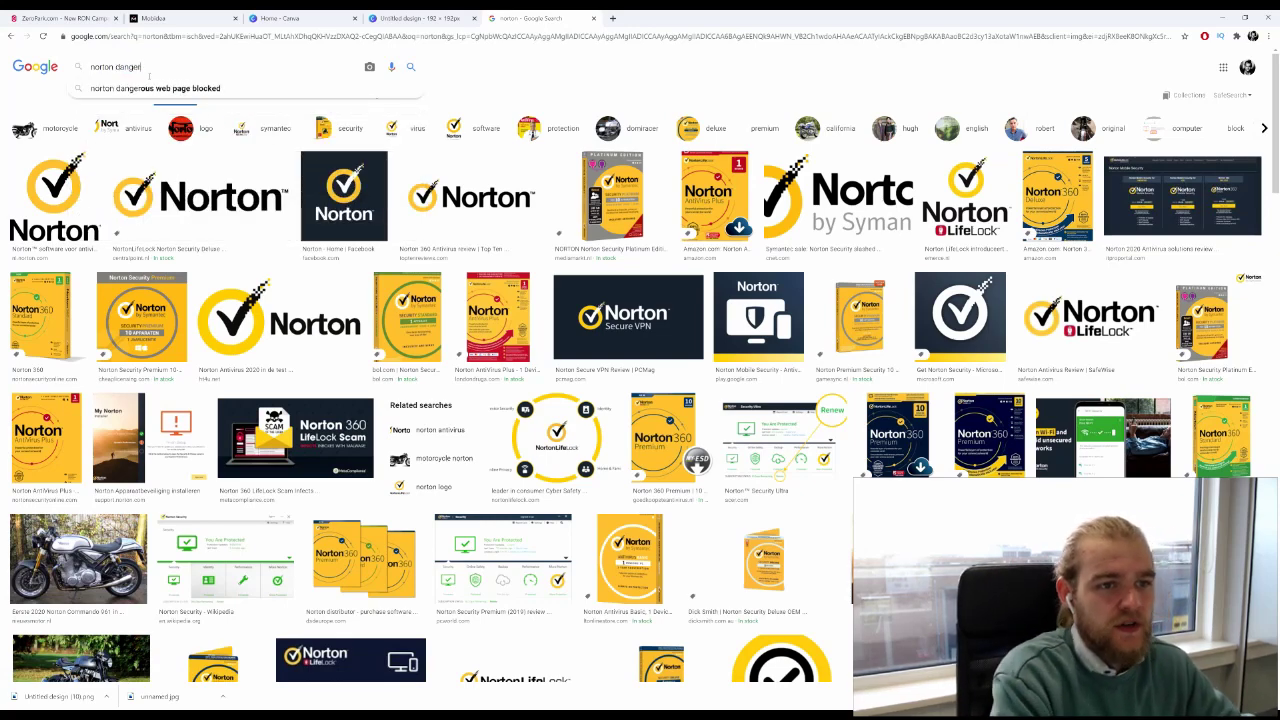
pyautogui.press('Return')
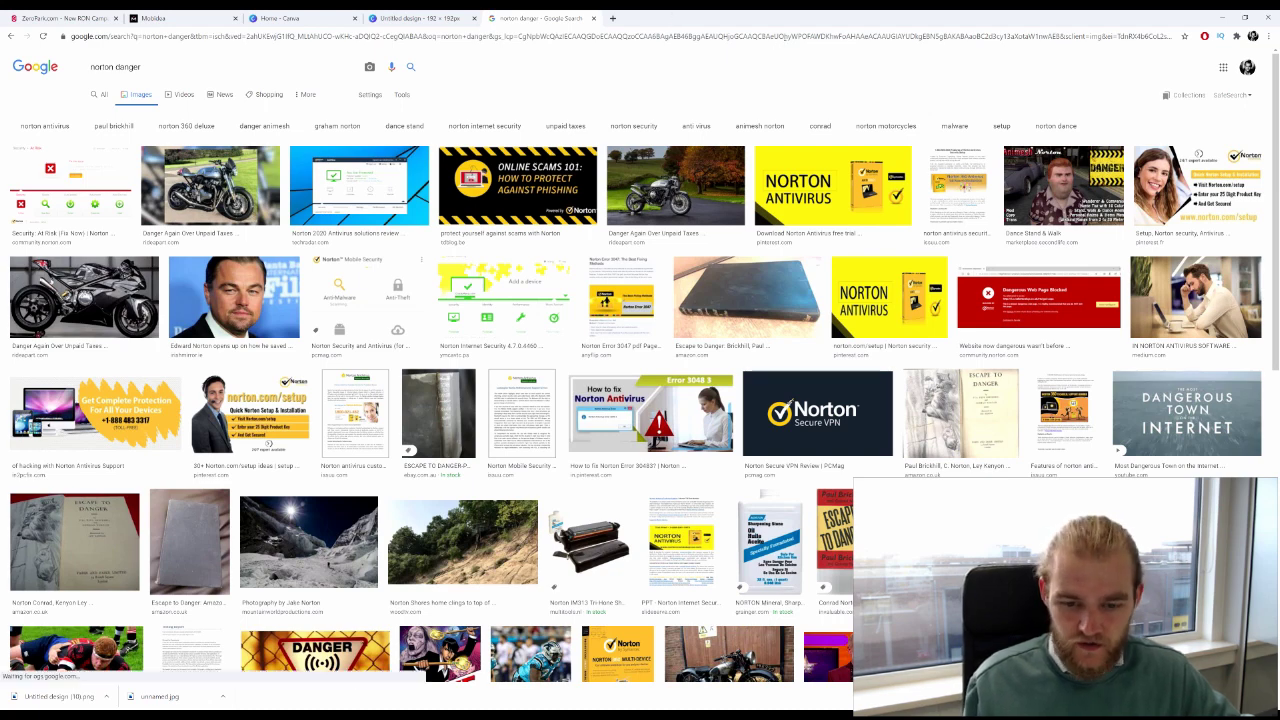
pyautogui.scroll(-2, 775, 60)
pyautogui.scroll(-8, 775, 66)
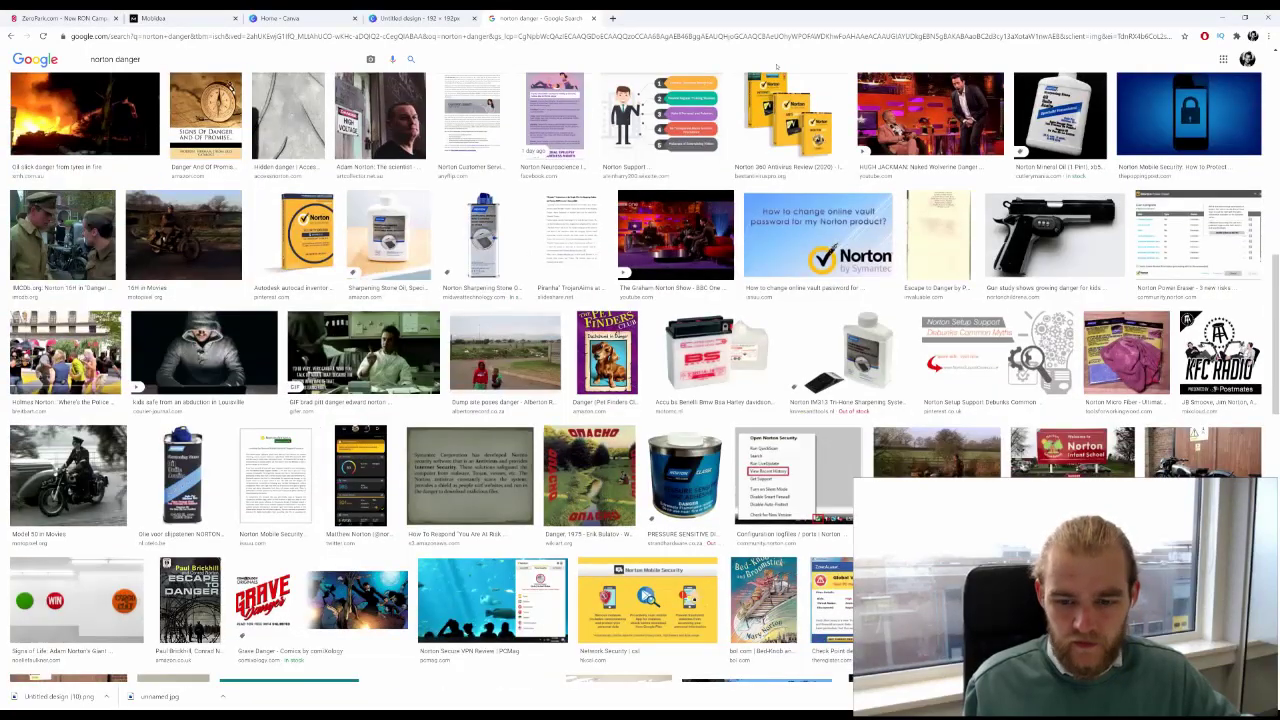
pyautogui.scroll(-1, 776, 66)
pyautogui.scroll(12, 778, 64)
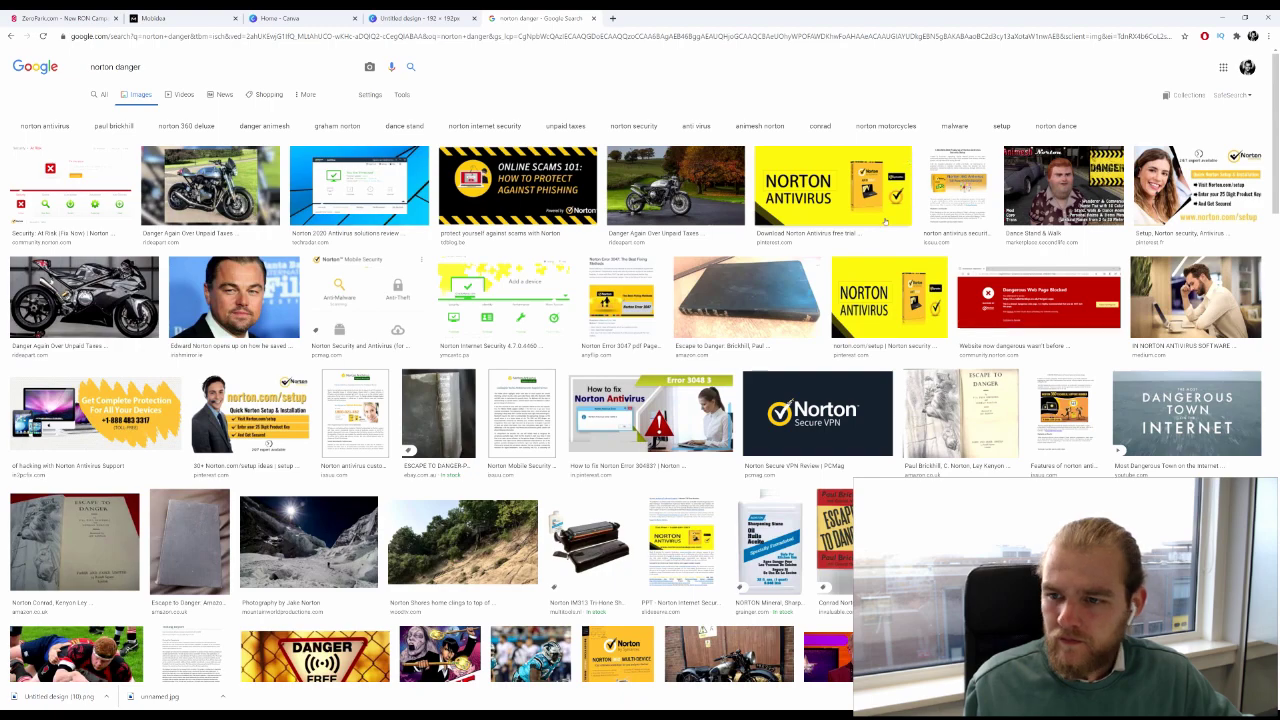
pyautogui.scroll(-10, 881, 218)
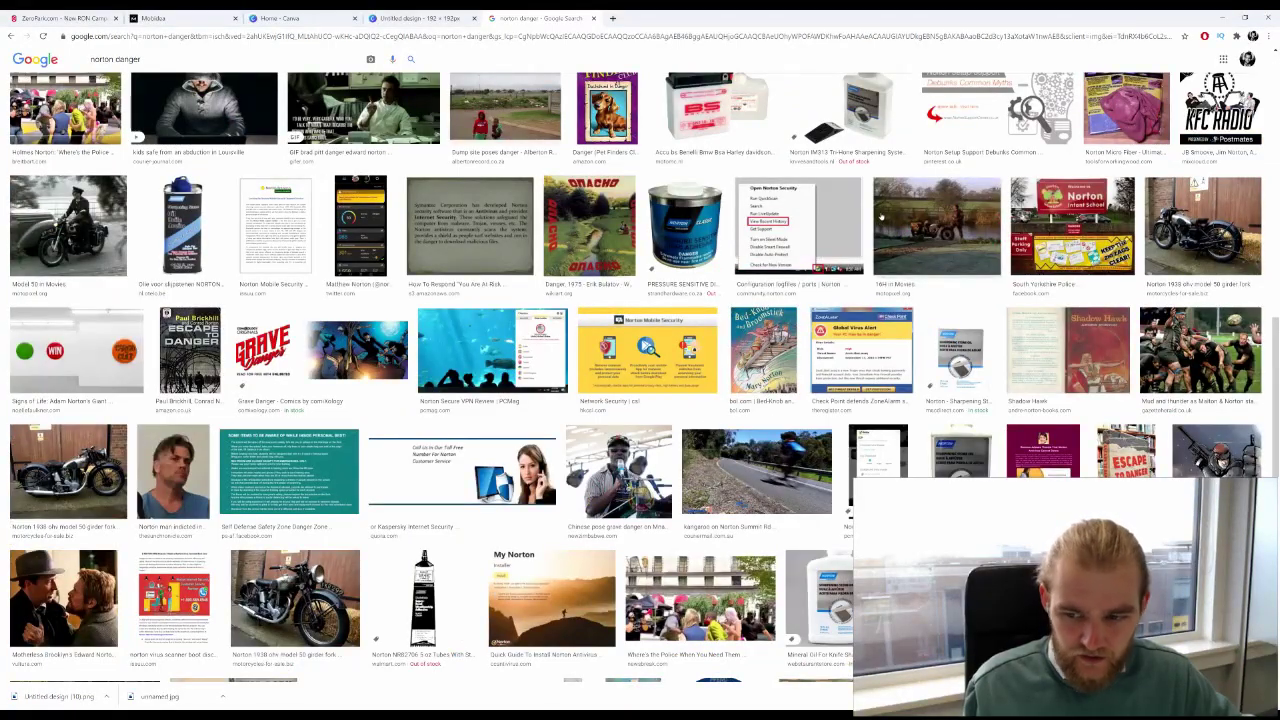
pyautogui.scroll(-4, 881, 218)
pyautogui.scroll(-10, 872, 207)
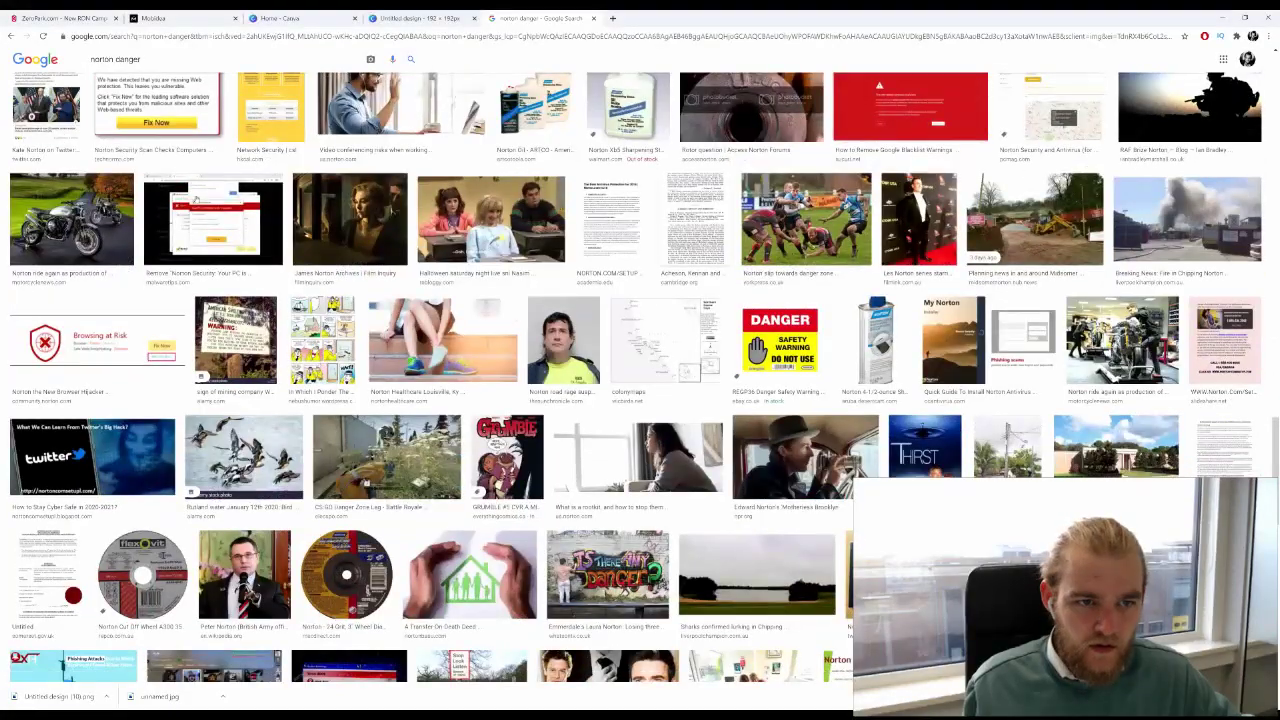
pyautogui.scroll(1, 872, 207)
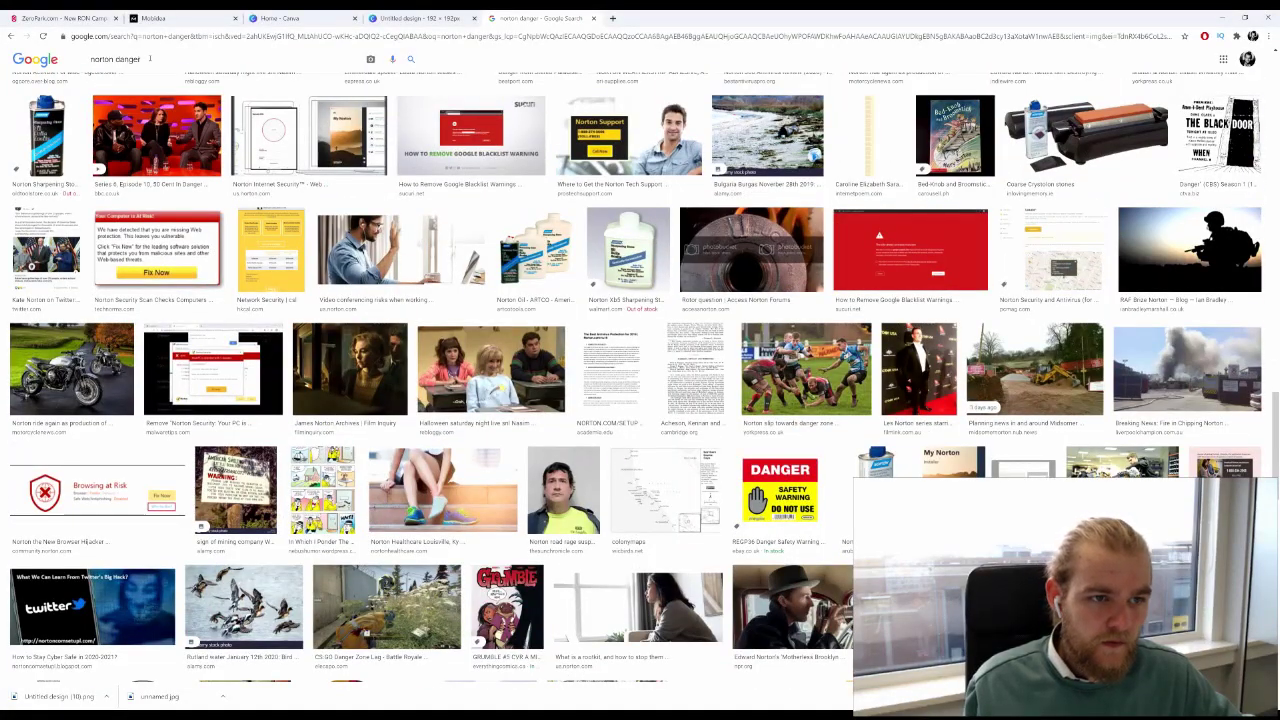
# Change the Google image search to "norton virus".
pyautogui.doubleClick(140, 59)
pyautogui.write('viru')
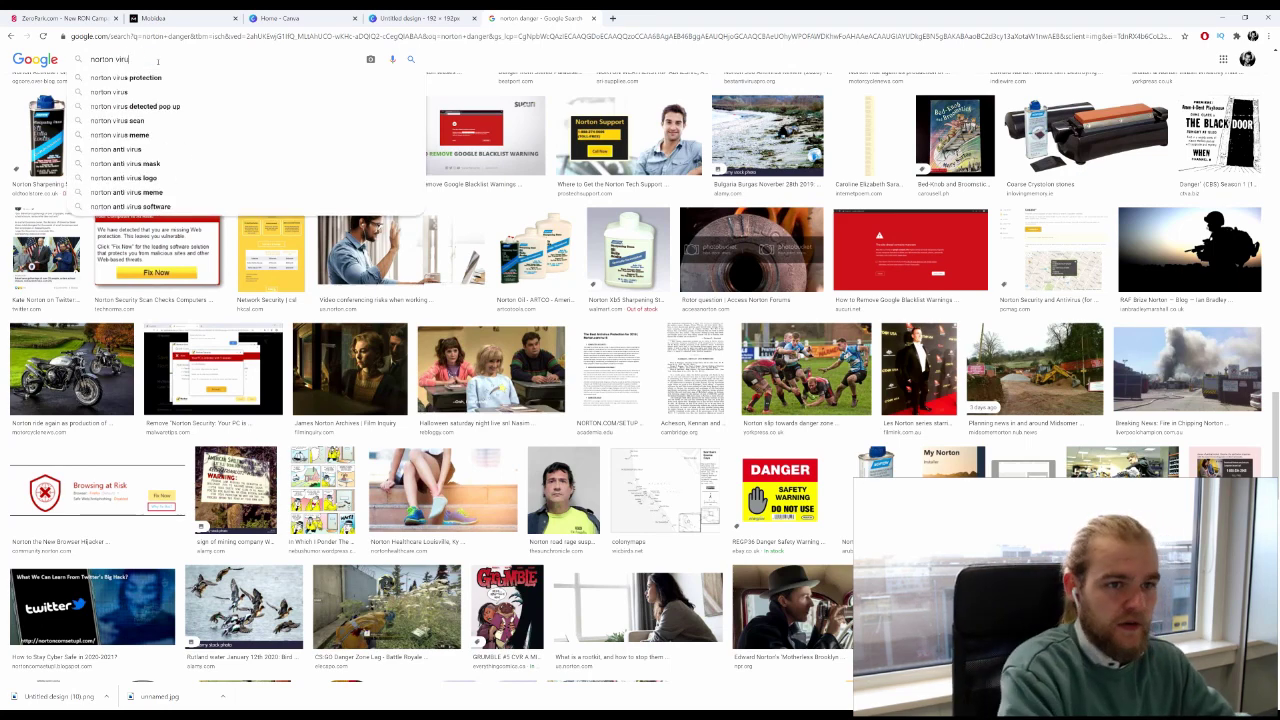
pyautogui.write('s')
pyautogui.press('Return')
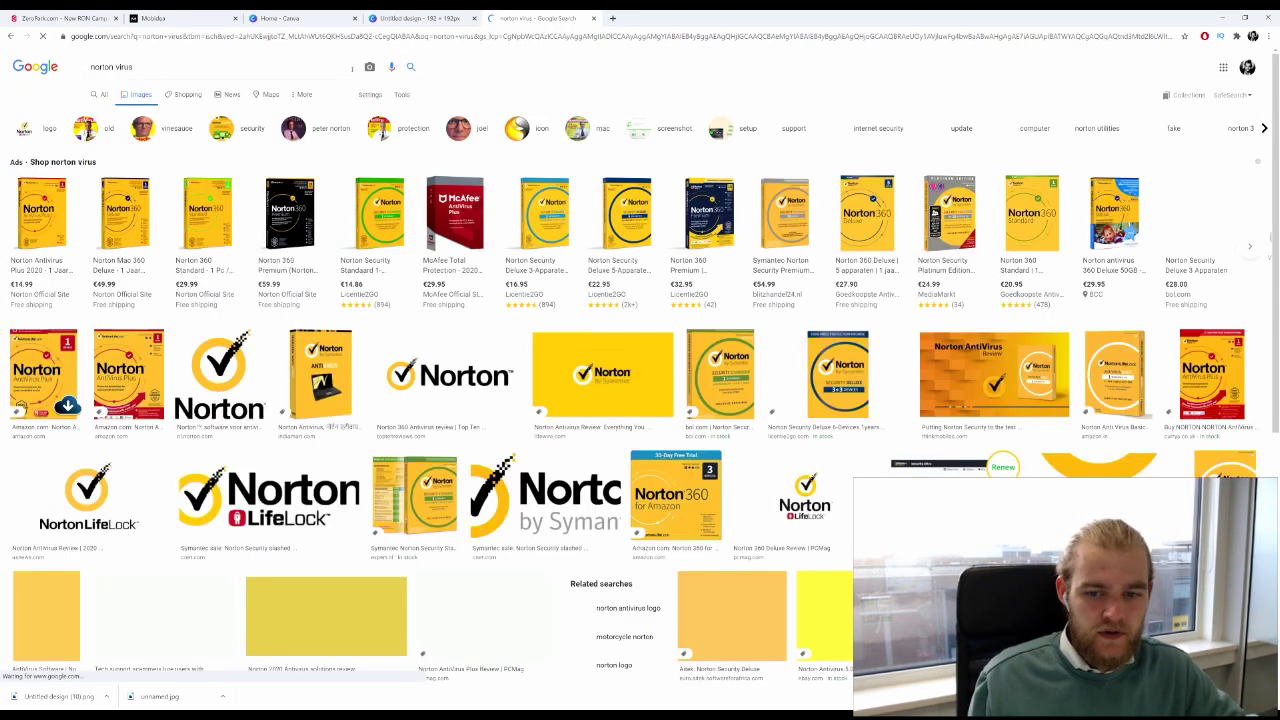
# Look through the "norton virus" image results for a warning-style picture suitable for a creative.
pyautogui.scroll(-2, 576, 244)
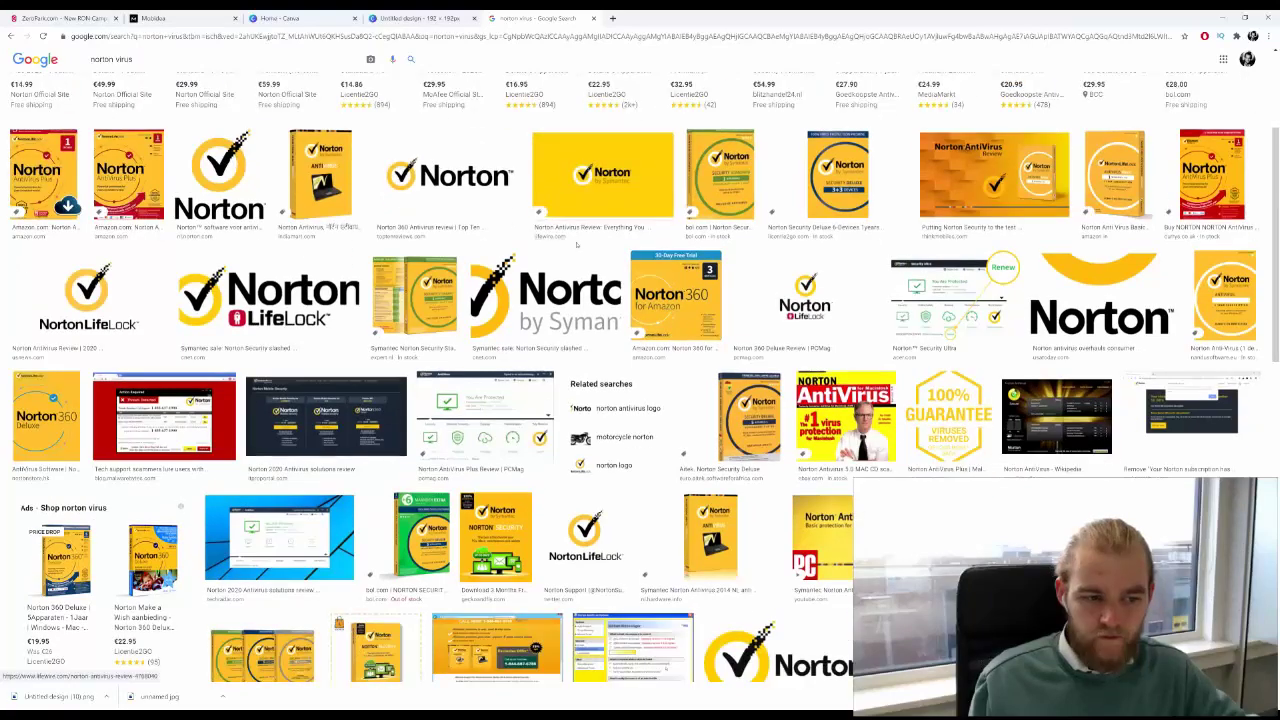
pyautogui.scroll(-3, 576, 244)
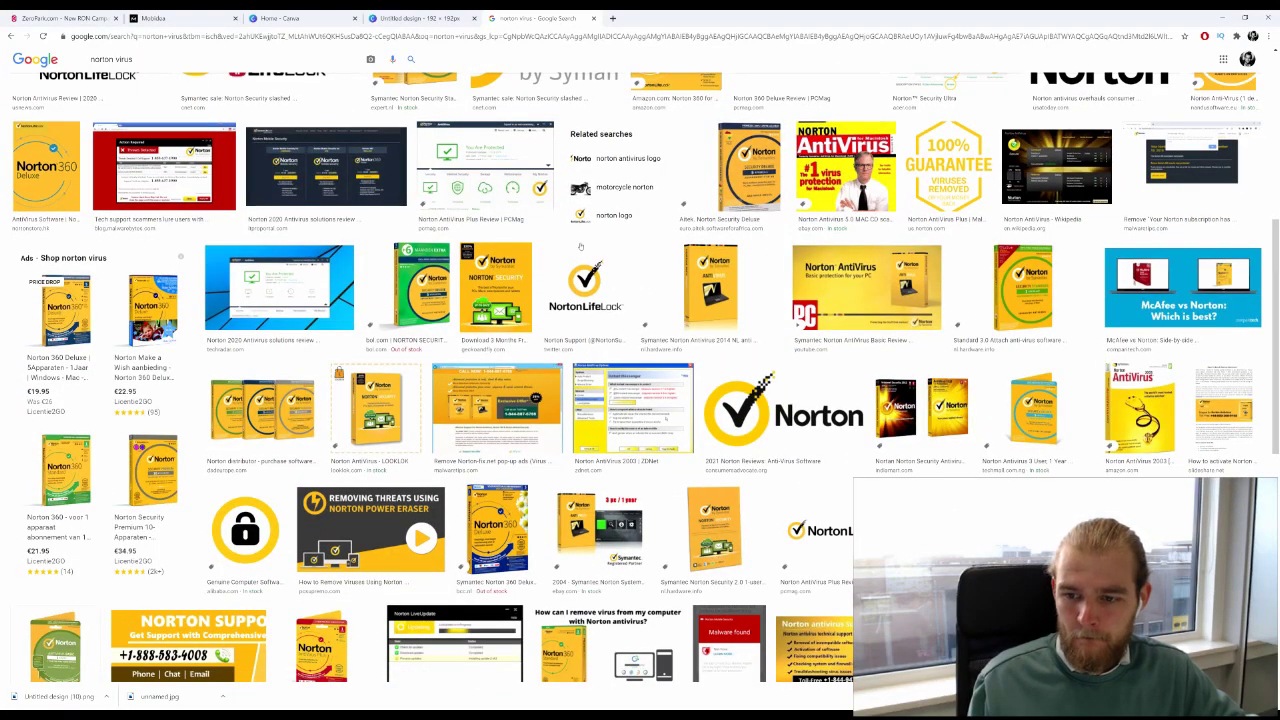
pyautogui.scroll(-3, 580, 246)
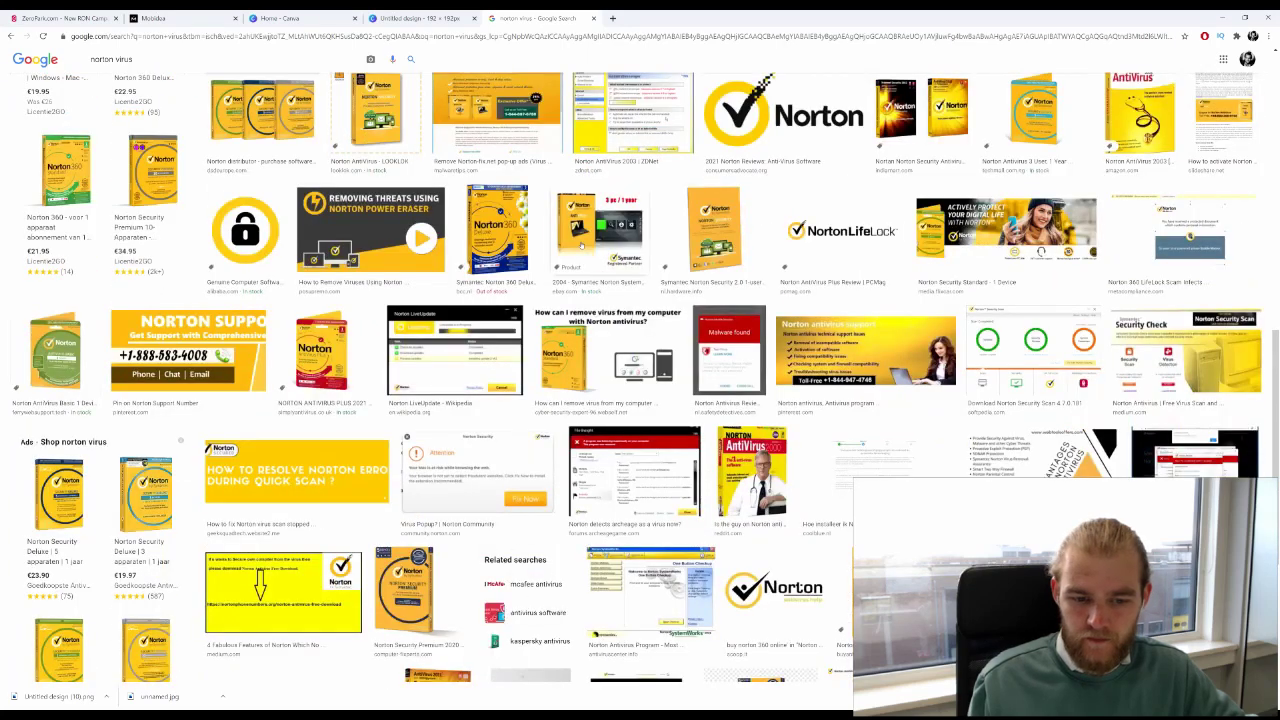
pyautogui.scroll(-3, 580, 246)
pyautogui.scroll(-1, 580, 246)
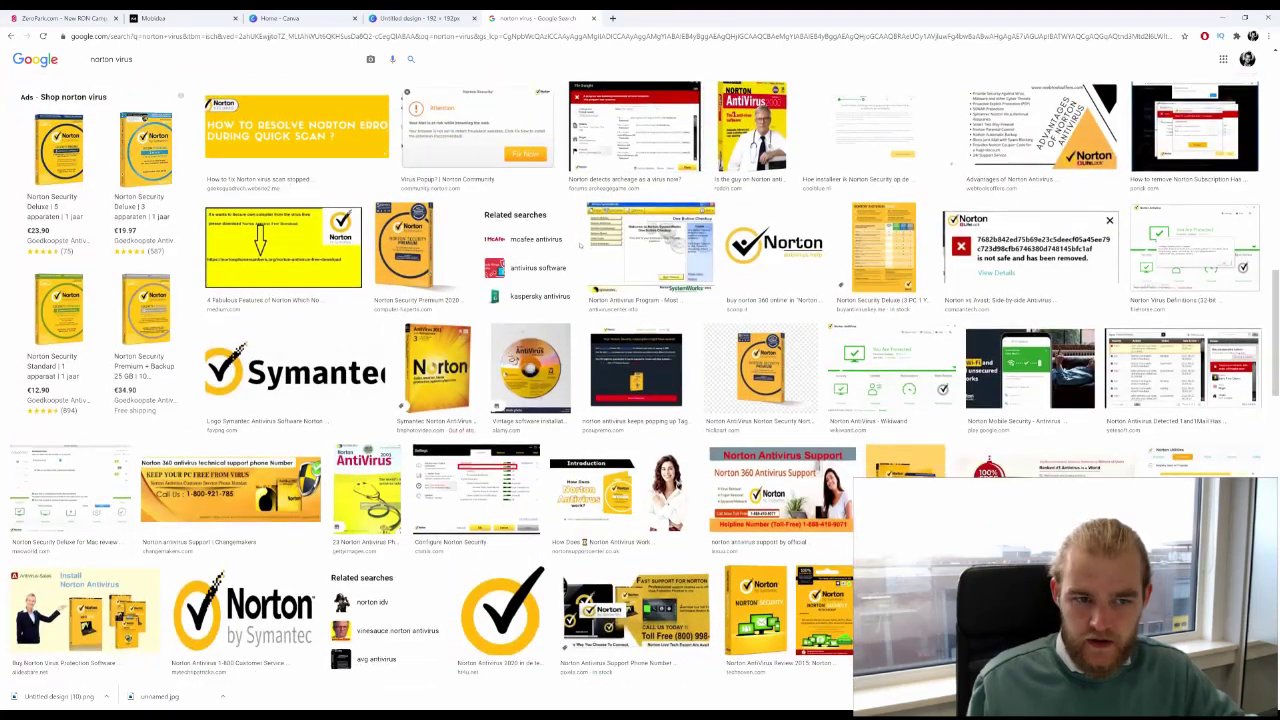
pyautogui.scroll(-2, 579, 246)
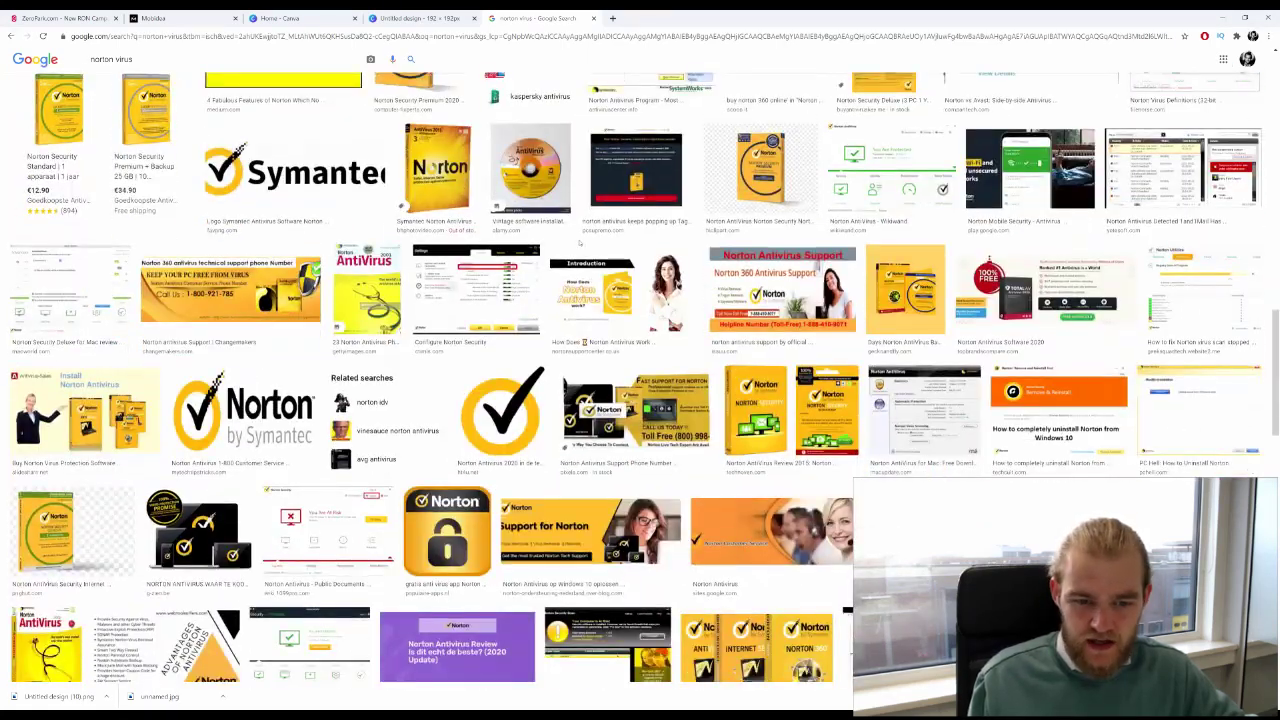
pyautogui.scroll(-2, 579, 246)
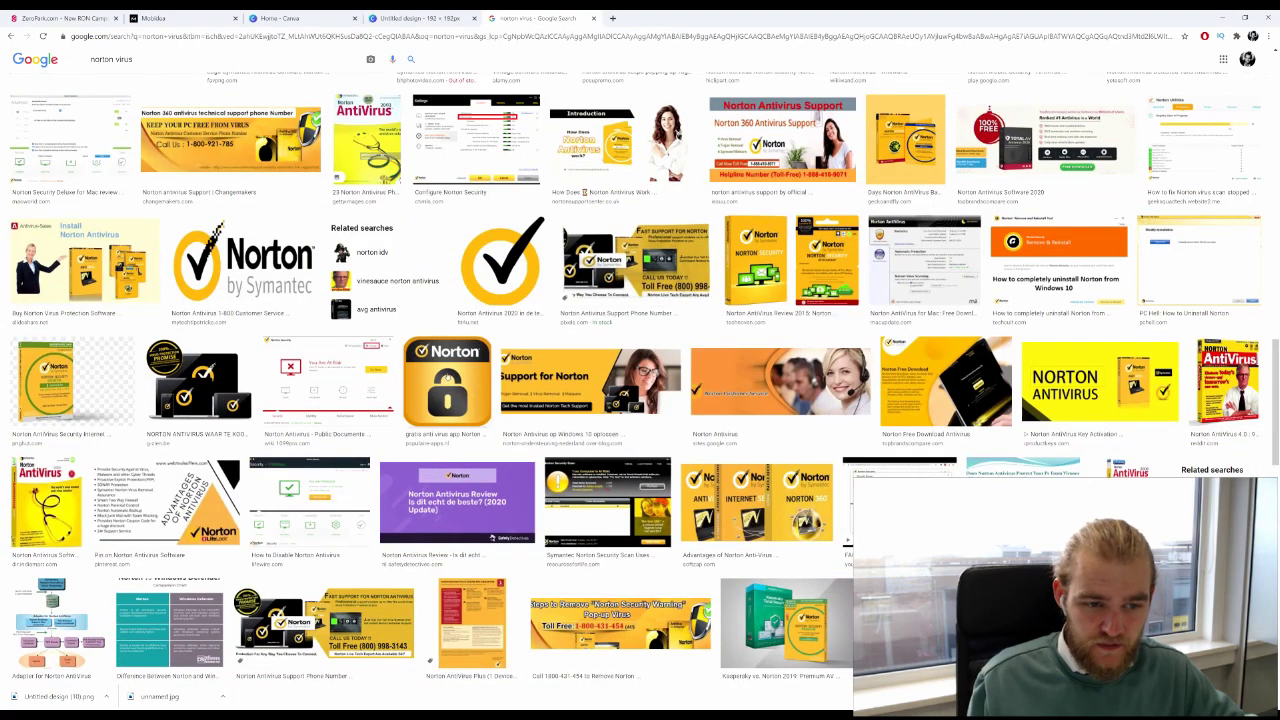
pyautogui.scroll(-2, 450, 372)
pyautogui.scroll(-3, 450, 372)
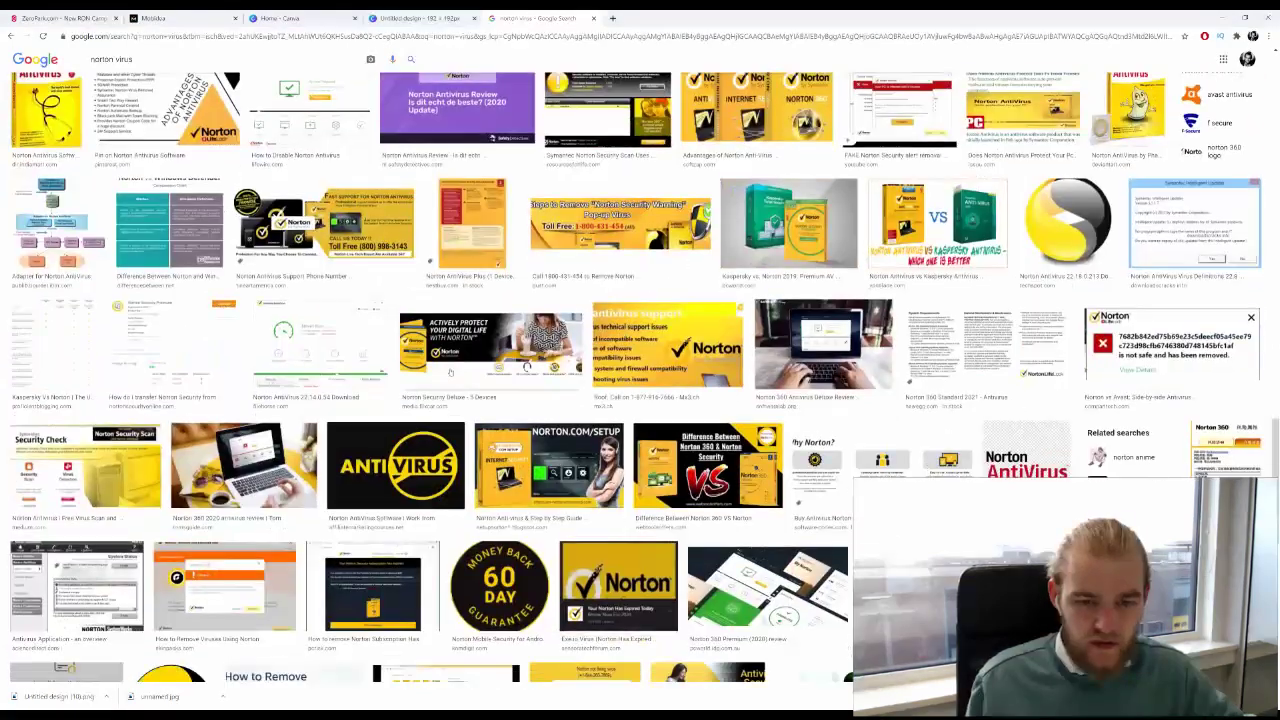
pyautogui.scroll(-5, 450, 372)
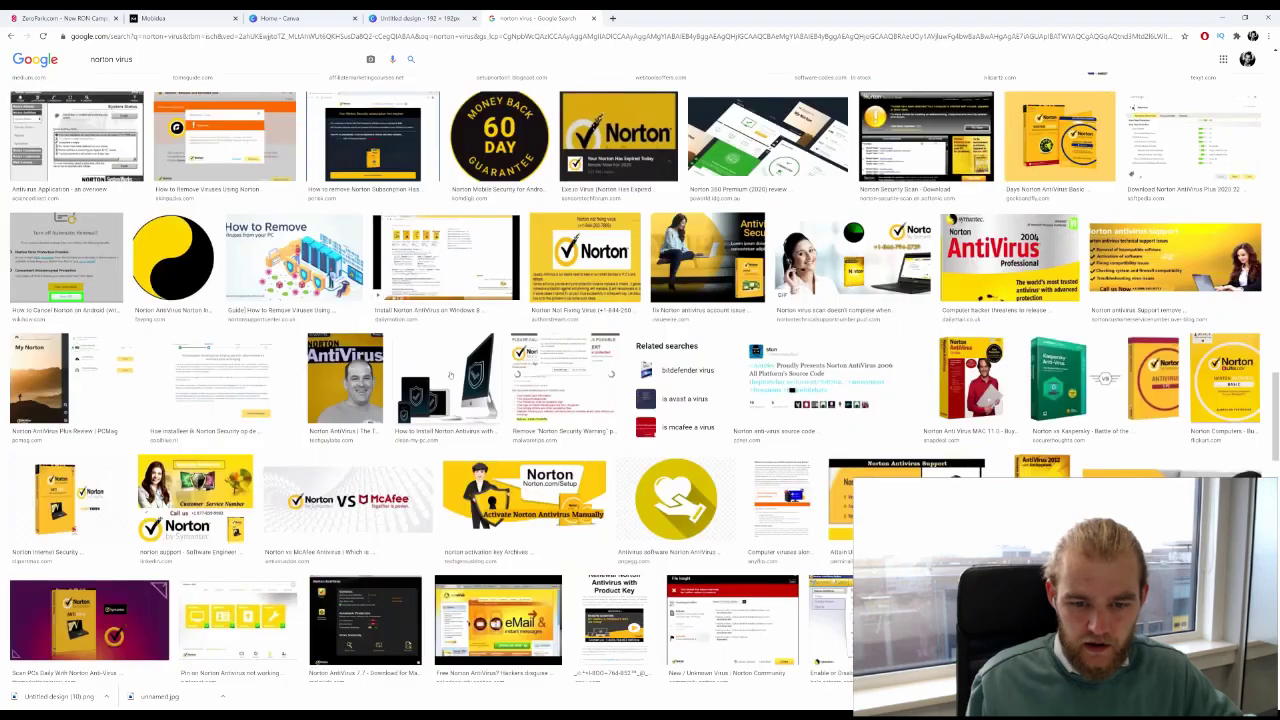
pyautogui.scroll(-6, 449, 375)
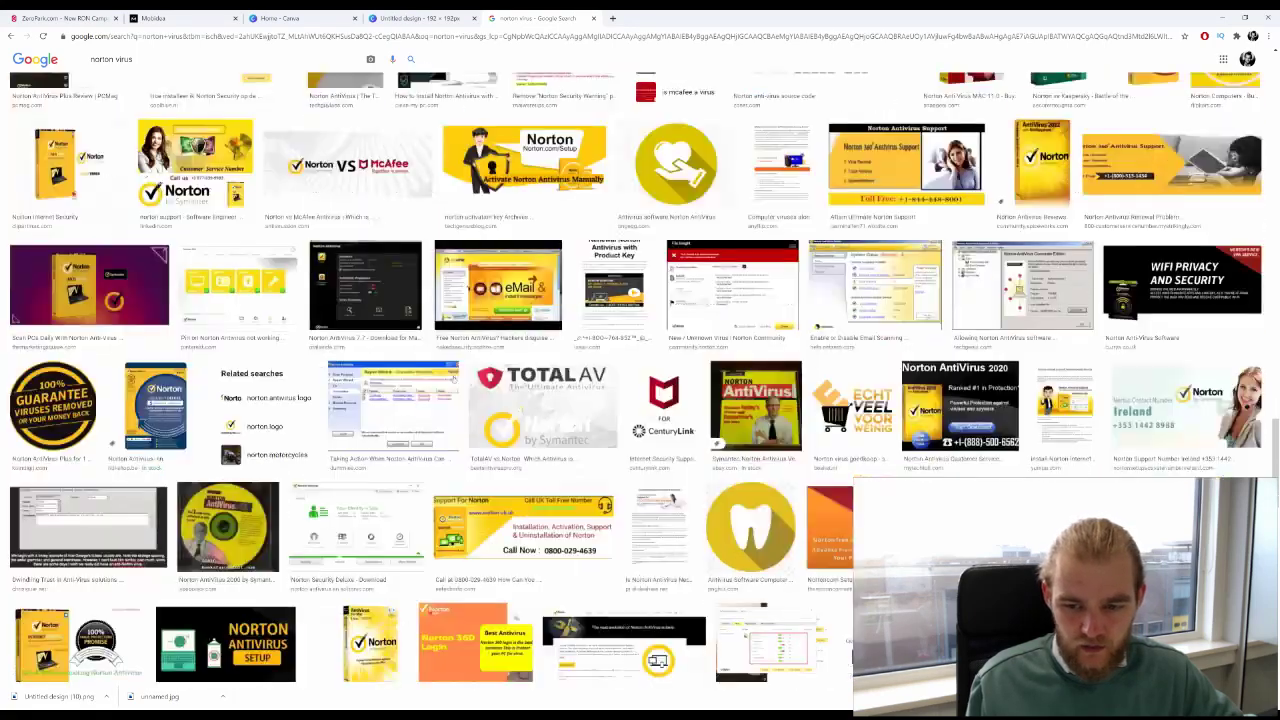
pyautogui.scroll(-4, 453, 380)
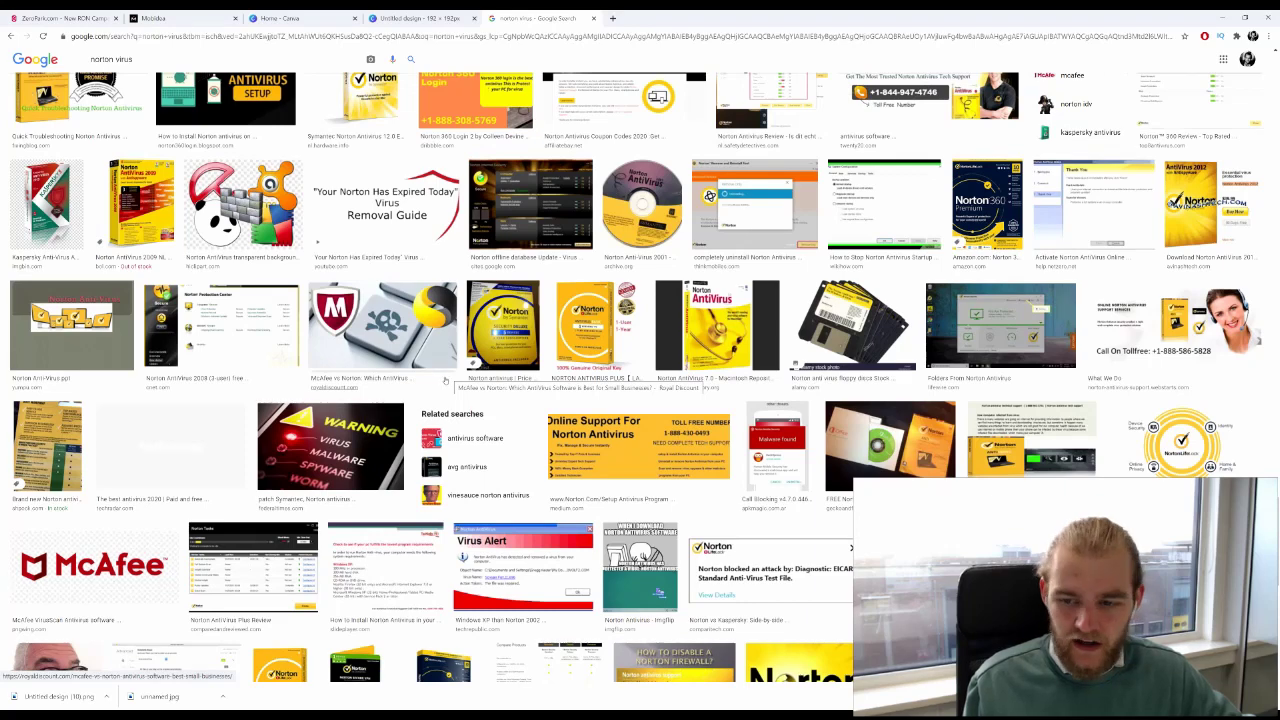
pyautogui.scroll(-2, 447, 380)
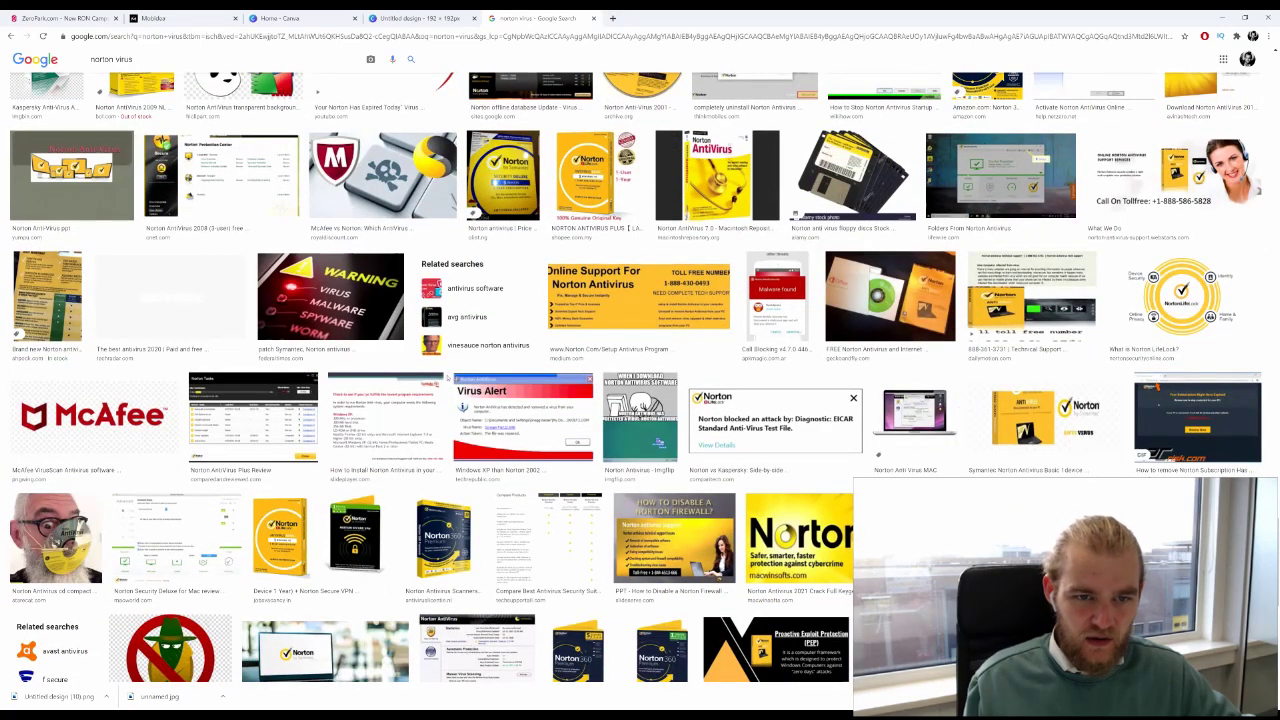
pyautogui.scroll(-3, 450, 378)
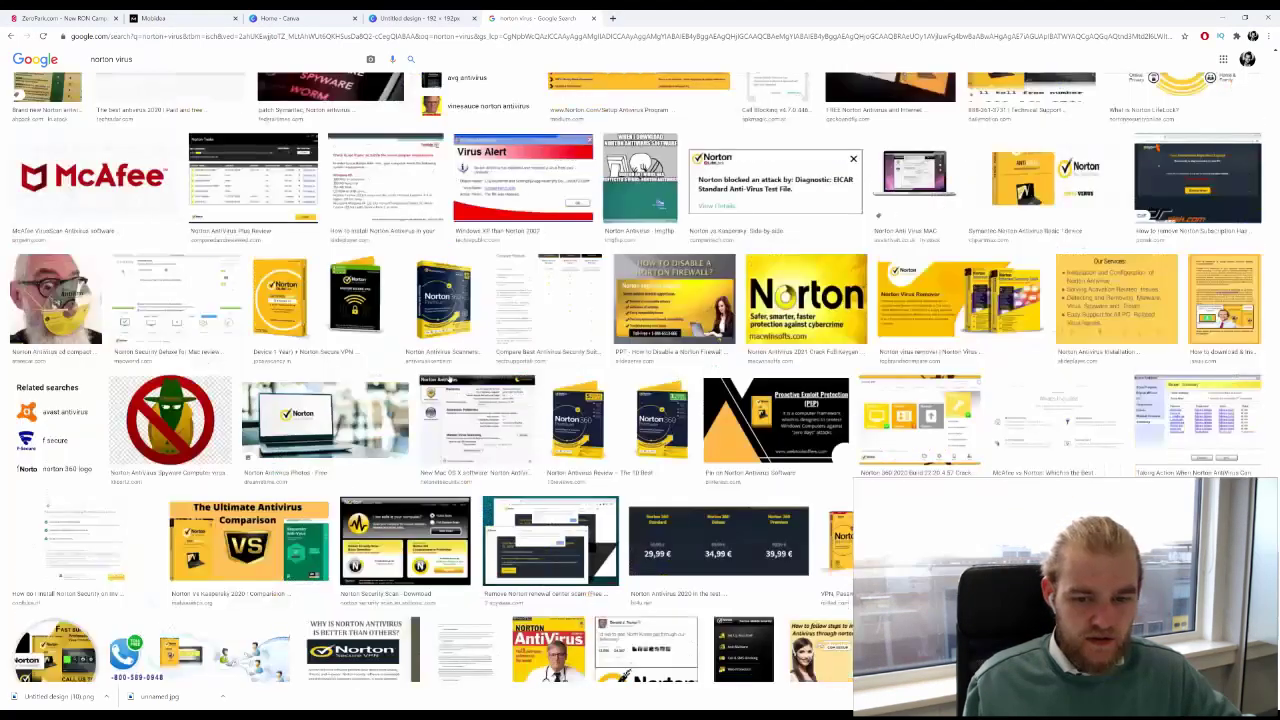
pyautogui.scroll(-5, 450, 376)
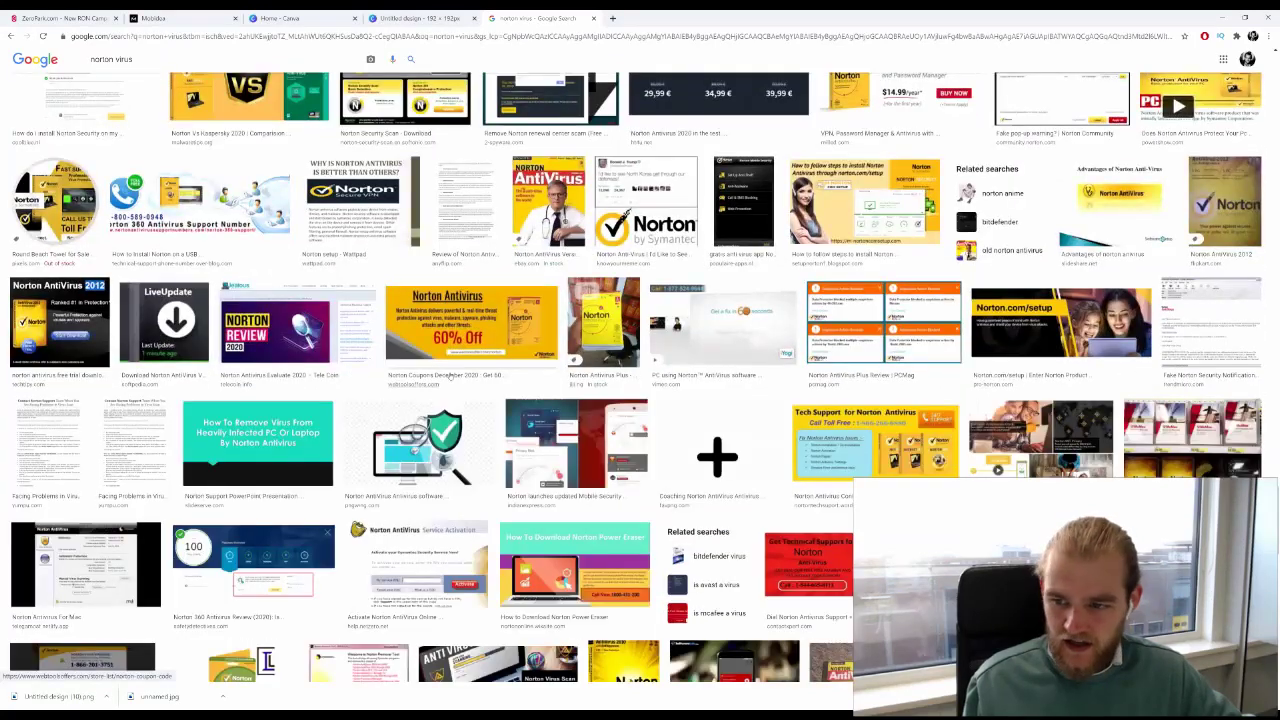
pyautogui.scroll(-4, 450, 376)
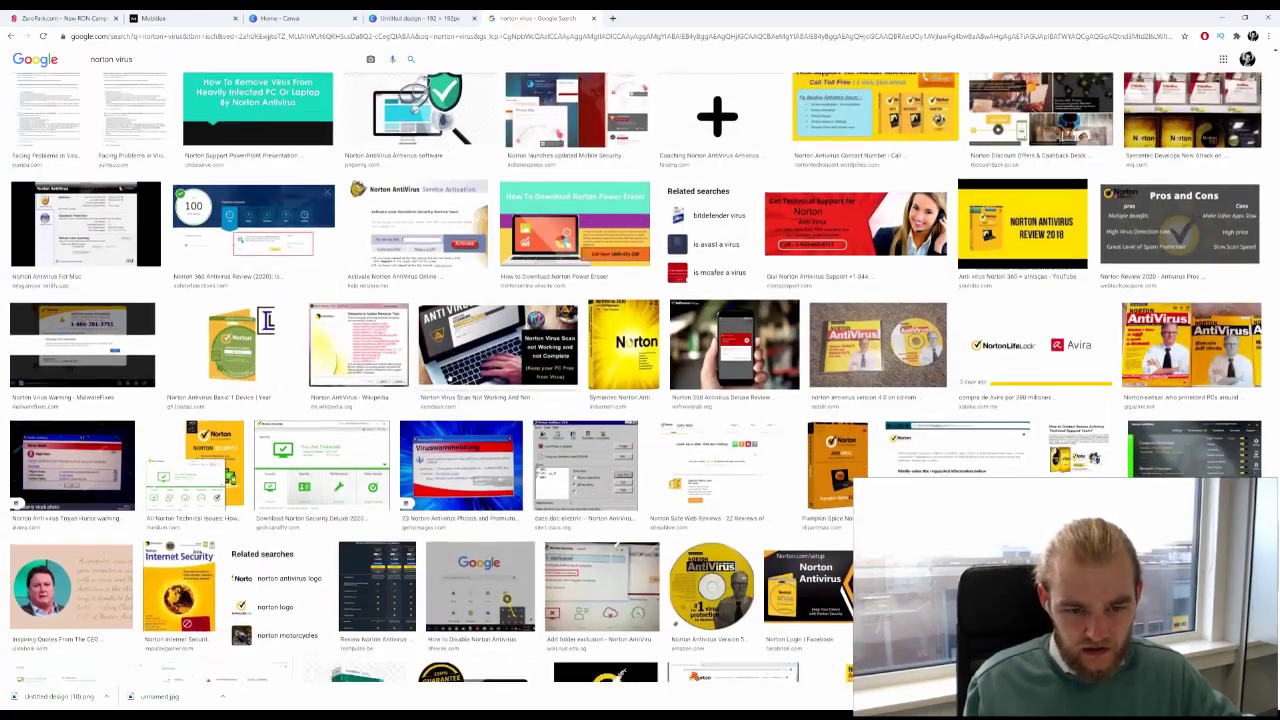
pyautogui.scroll(-4, 449, 378)
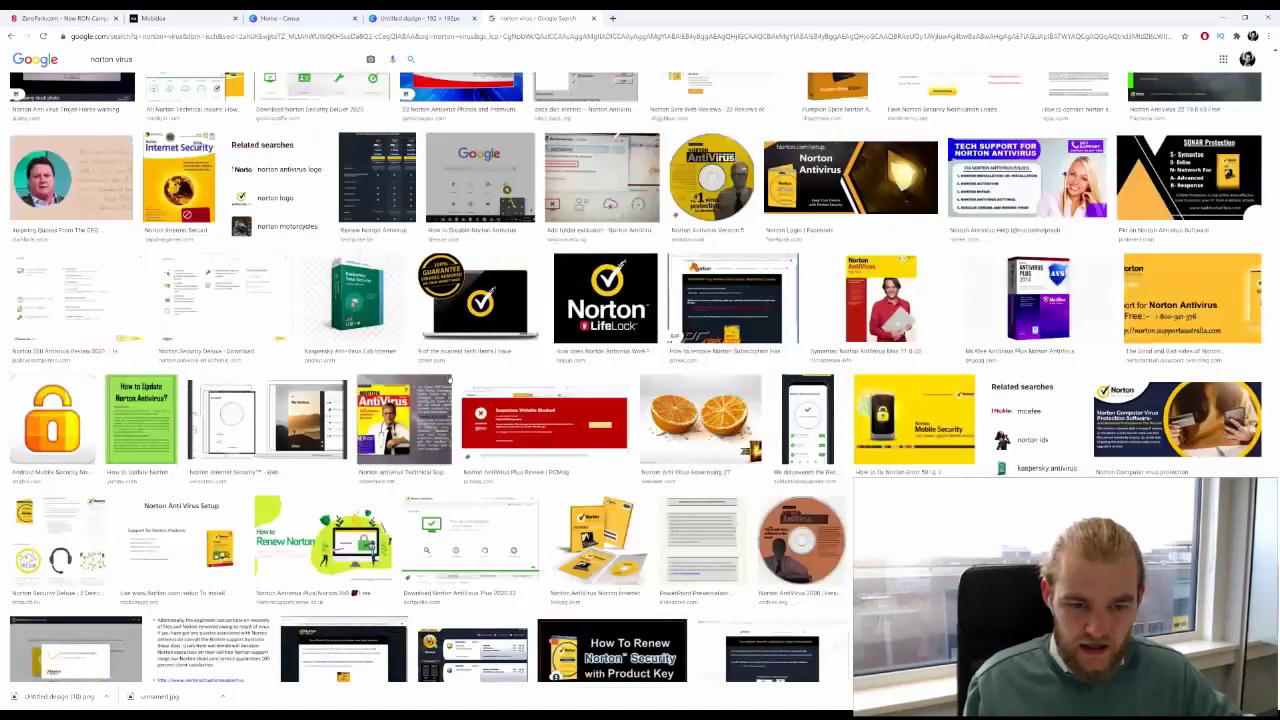
pyautogui.scroll(-2, 450, 377)
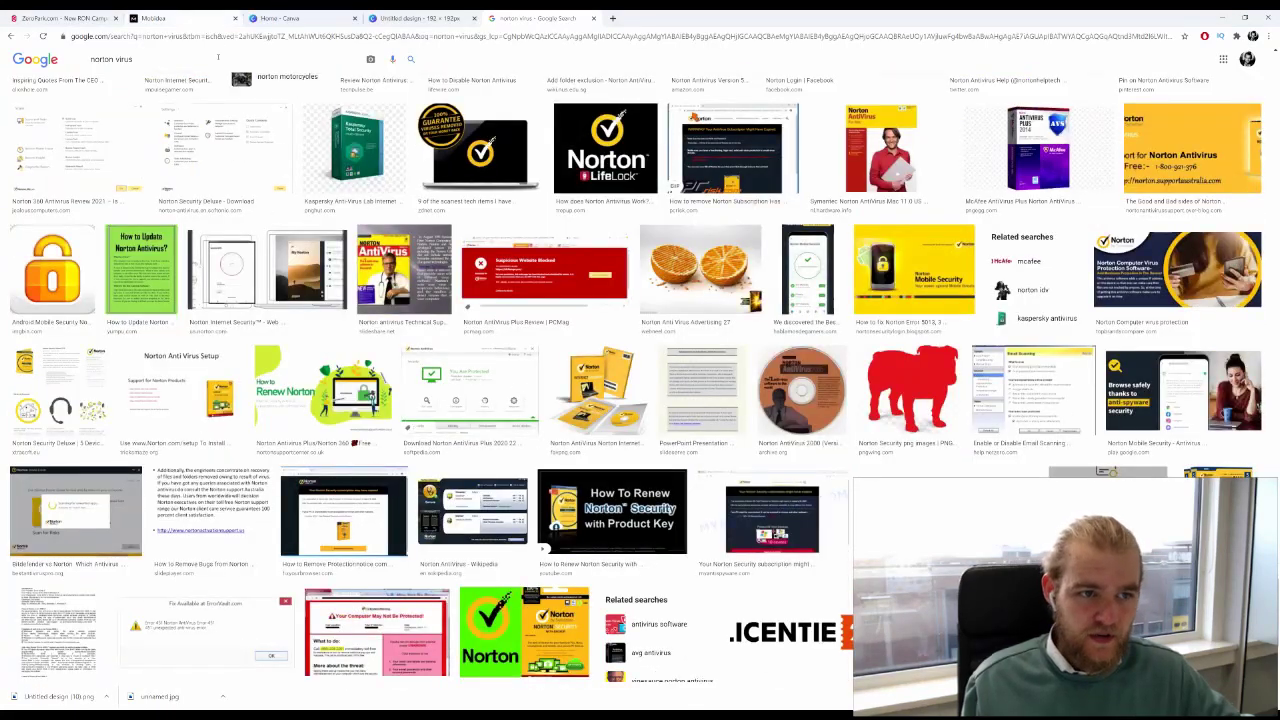
# Change the Google image search to "device warning virus" and look through the results for a suitable alert picture.
pyautogui.tripleClick(111, 59)
pyautogui.write('device wal')
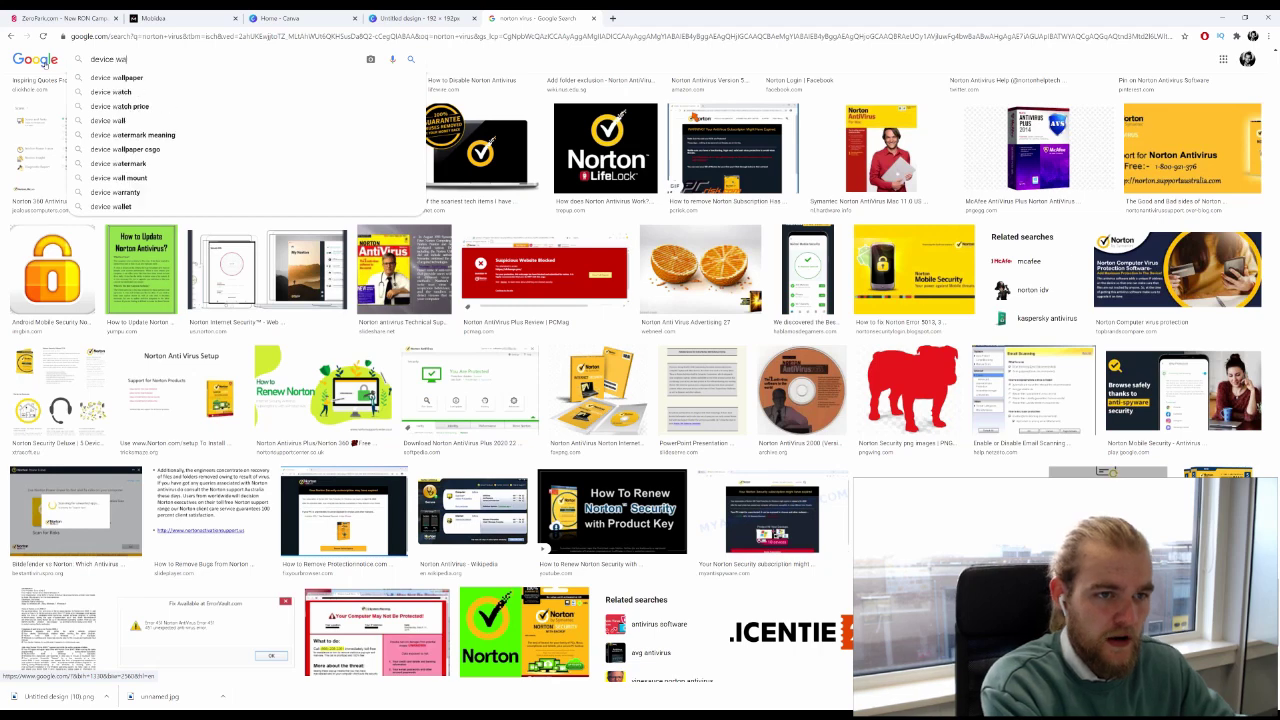
pyautogui.press('BackSpace')
pyautogui.write('rnign')
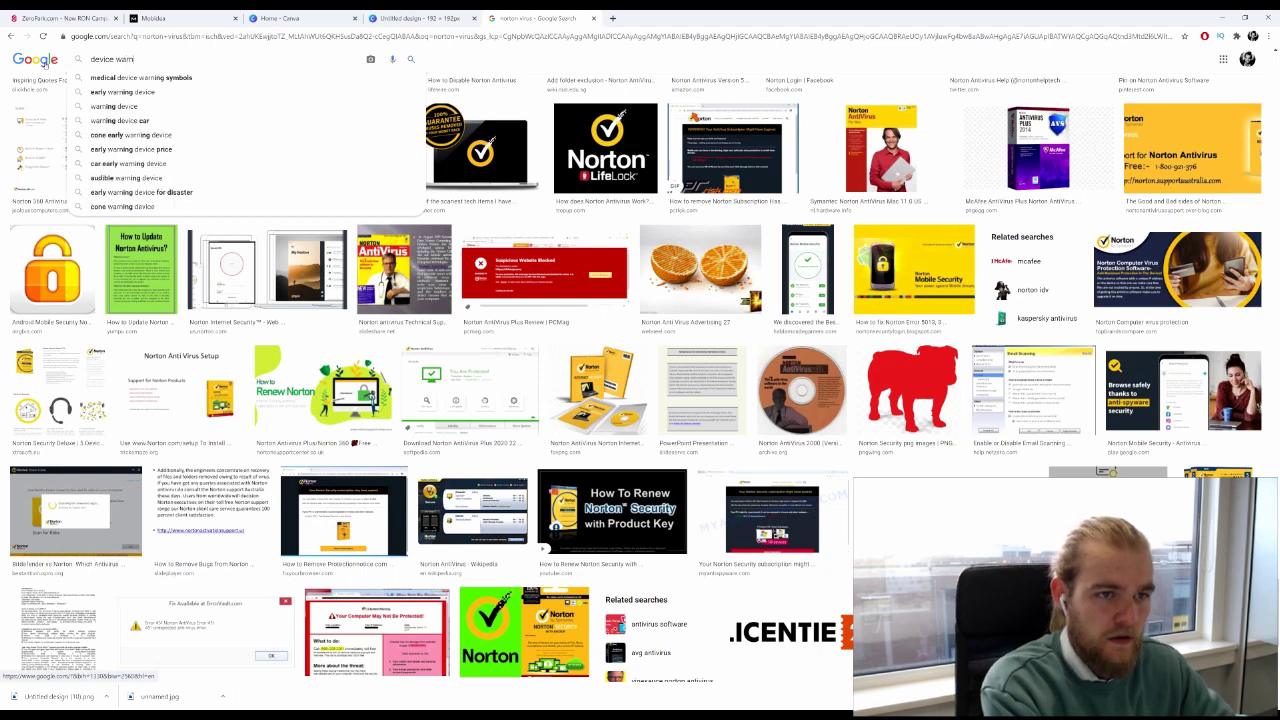
pyautogui.press('BackSpace')
pyautogui.write('ng ')
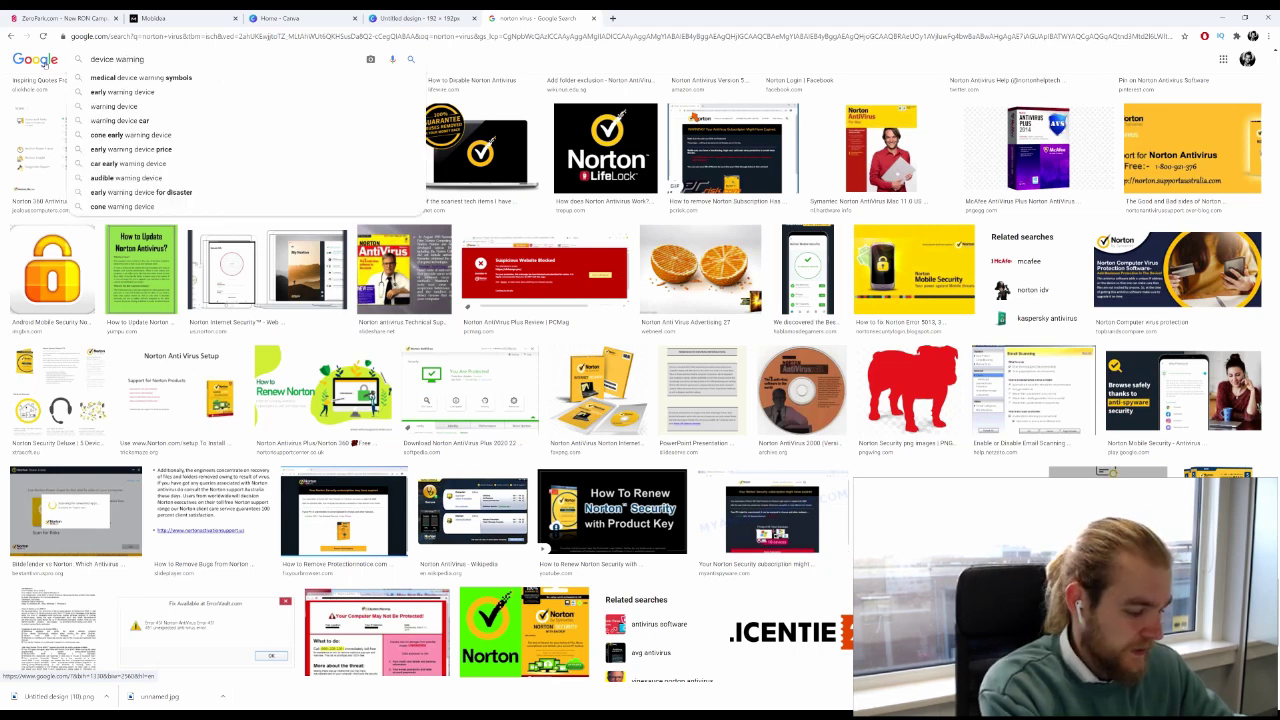
pyautogui.write('virus')
pyautogui.press('Return')
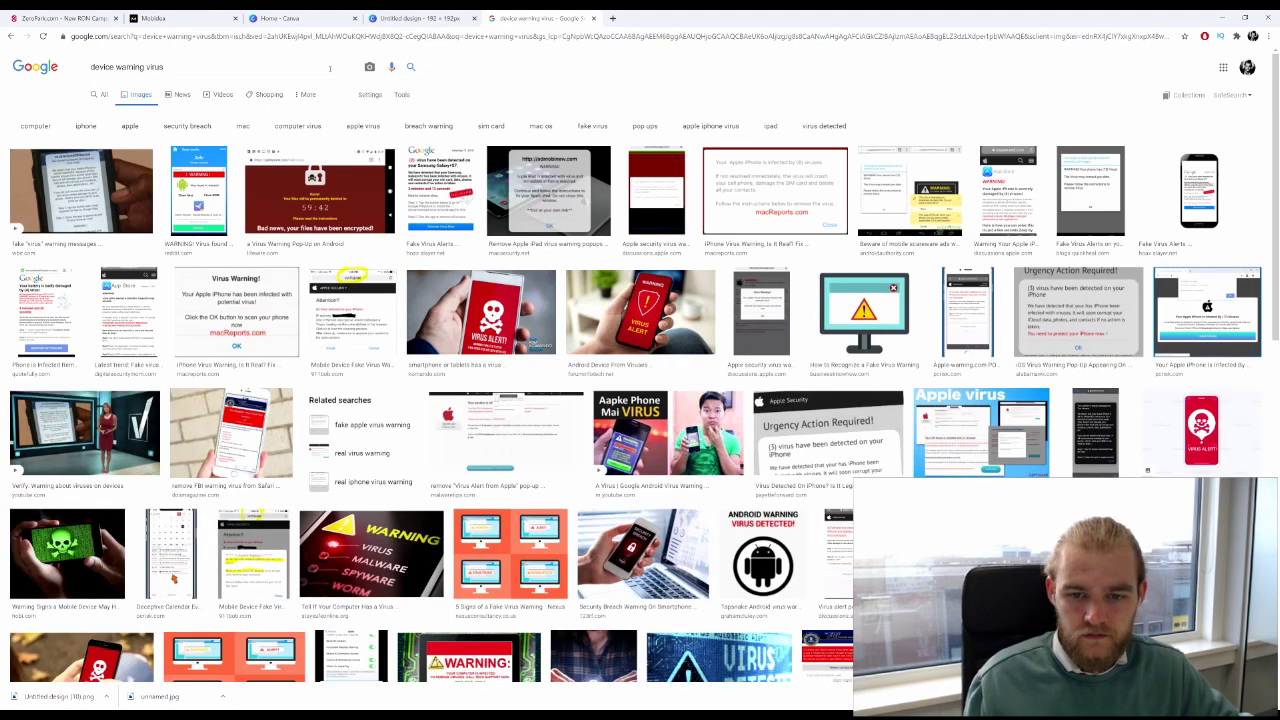
pyautogui.scroll(-3, 331, 59)
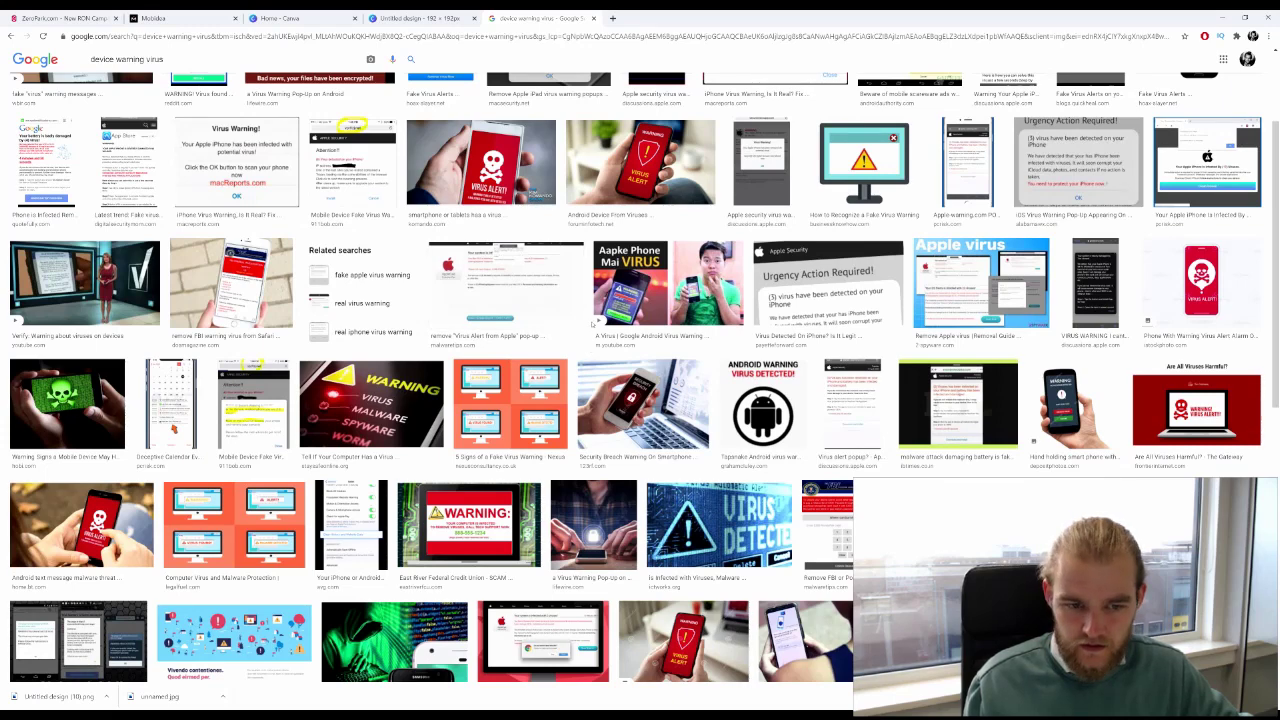
pyautogui.scroll(-3, 600, 321)
pyautogui.scroll(-1, 602, 321)
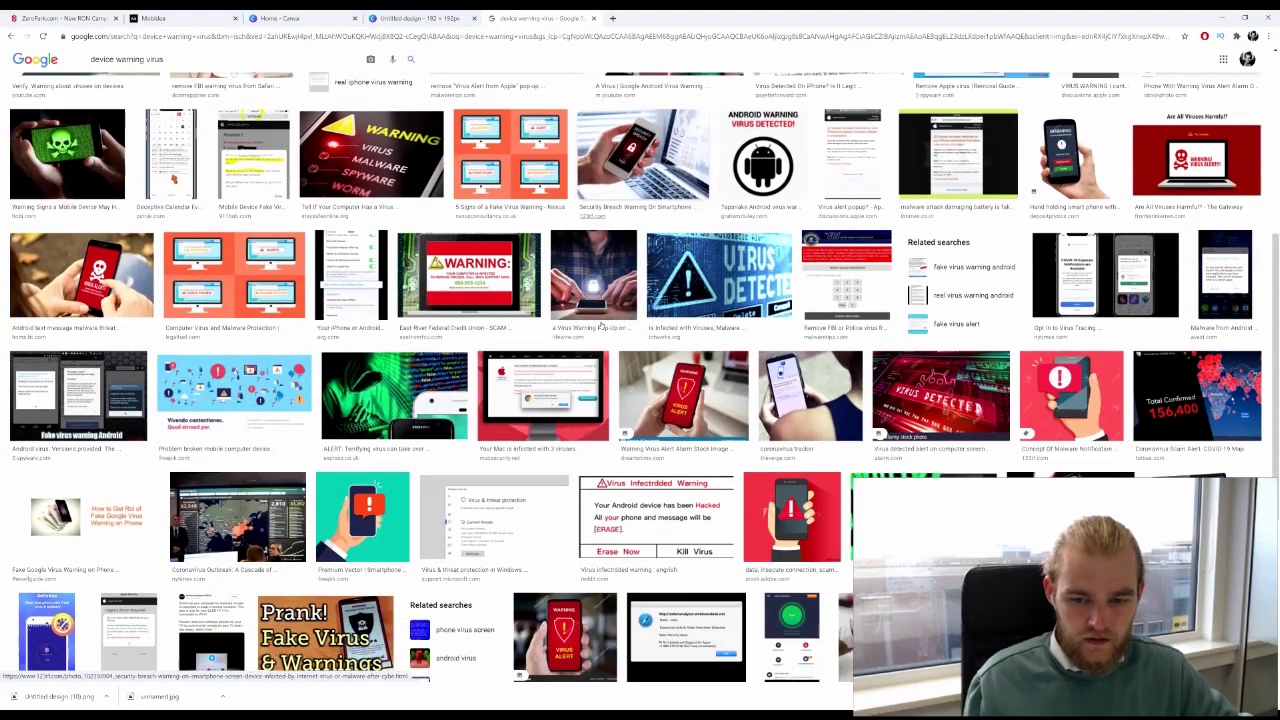
pyautogui.scroll(-4, 602, 321)
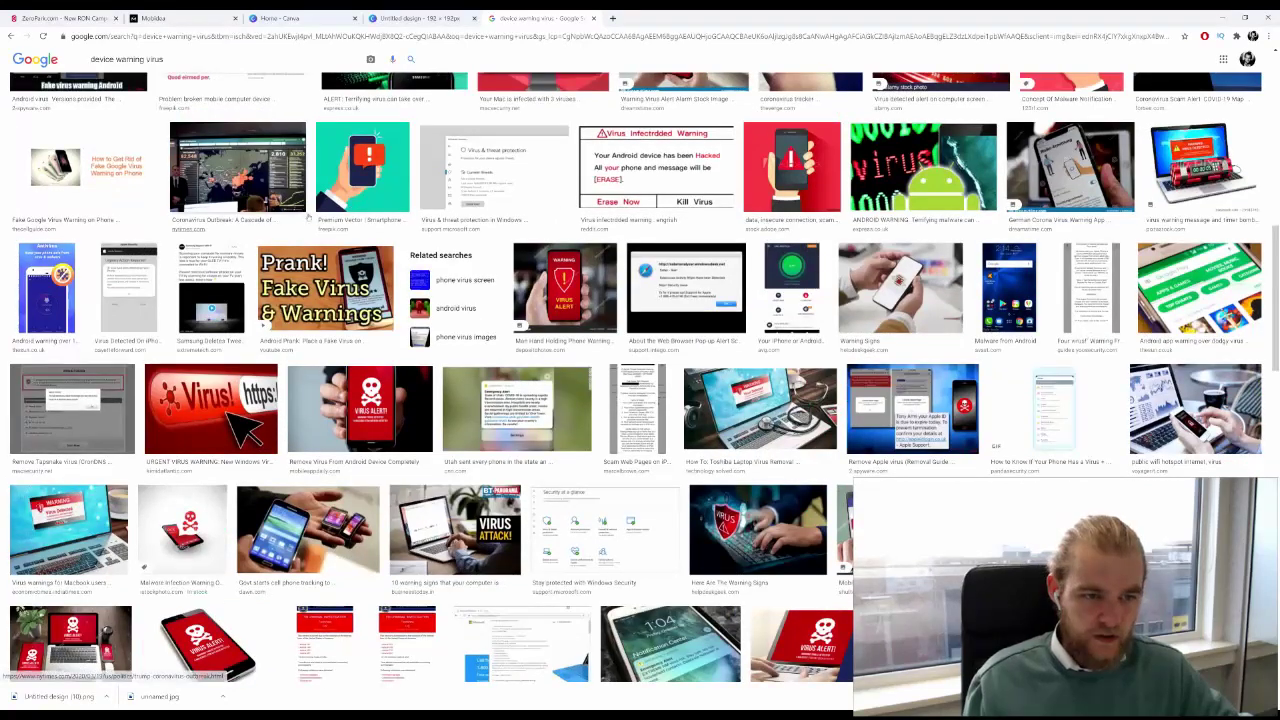
# Search Google Images for "virus alert" and save the Shutterstock picture with the red "Virus Detected" warning on a green code background.
pyautogui.press('/')
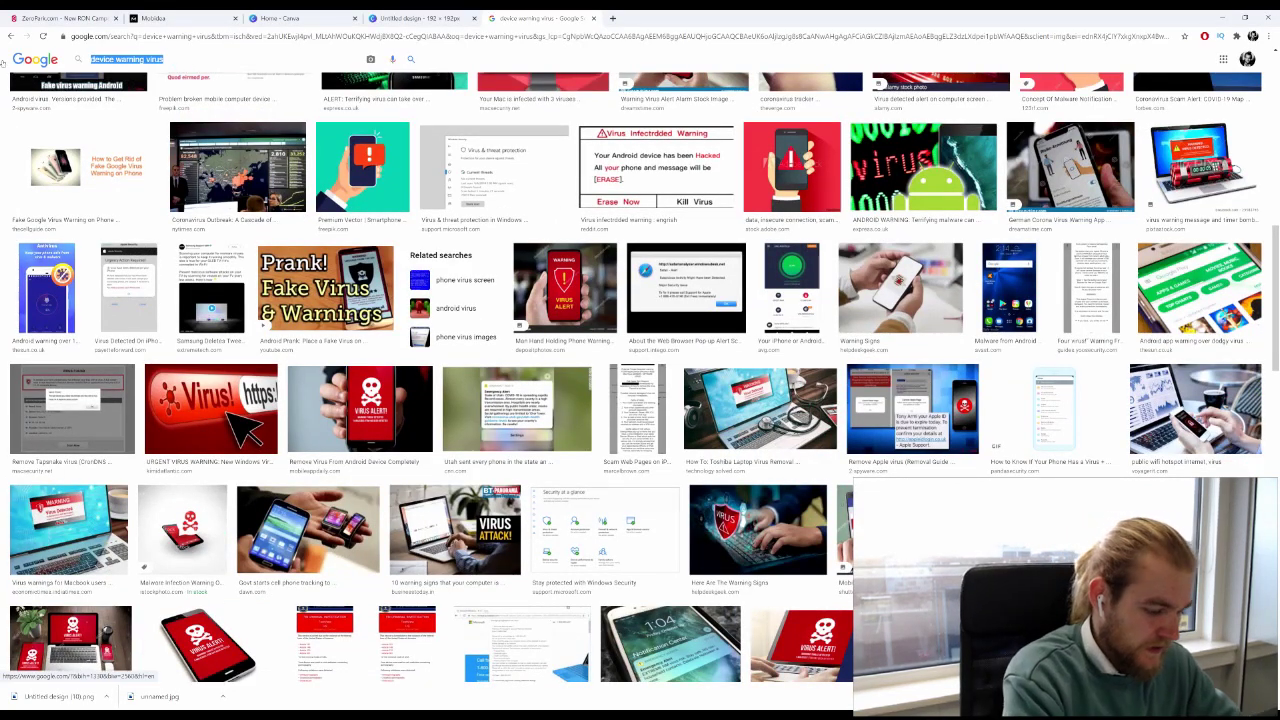
pyautogui.write('virus alert')
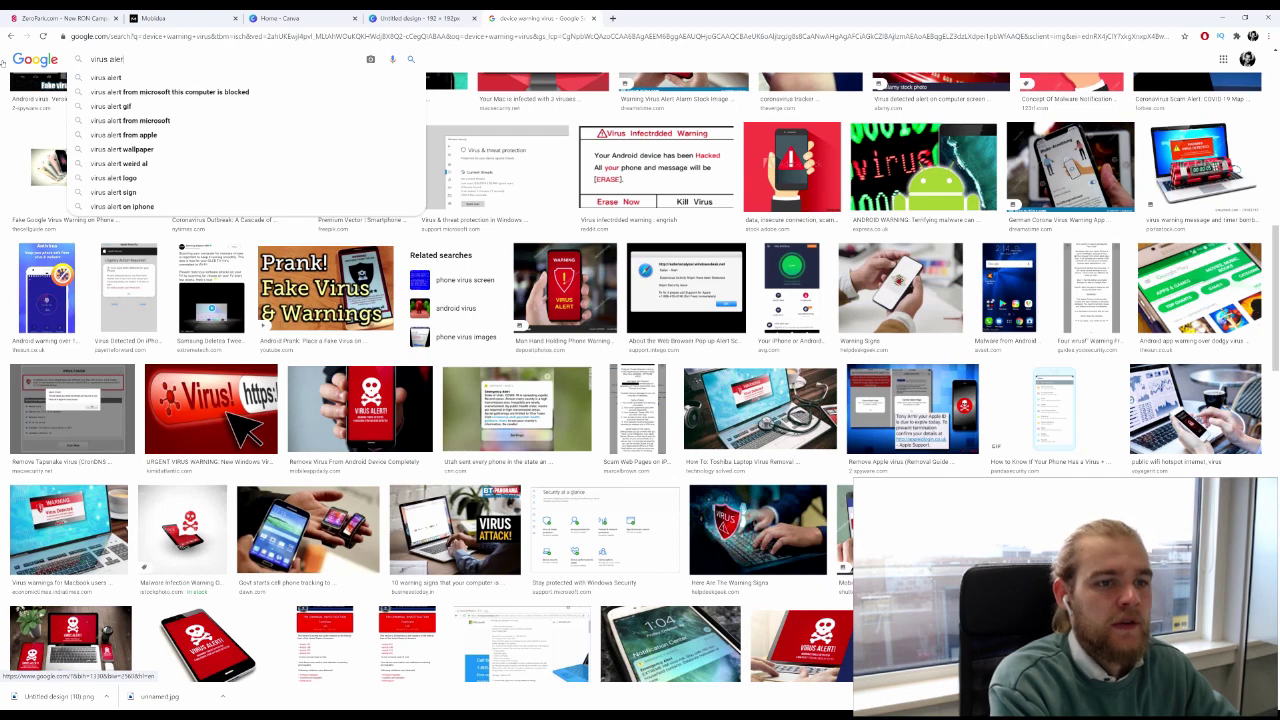
pyautogui.press('Return')
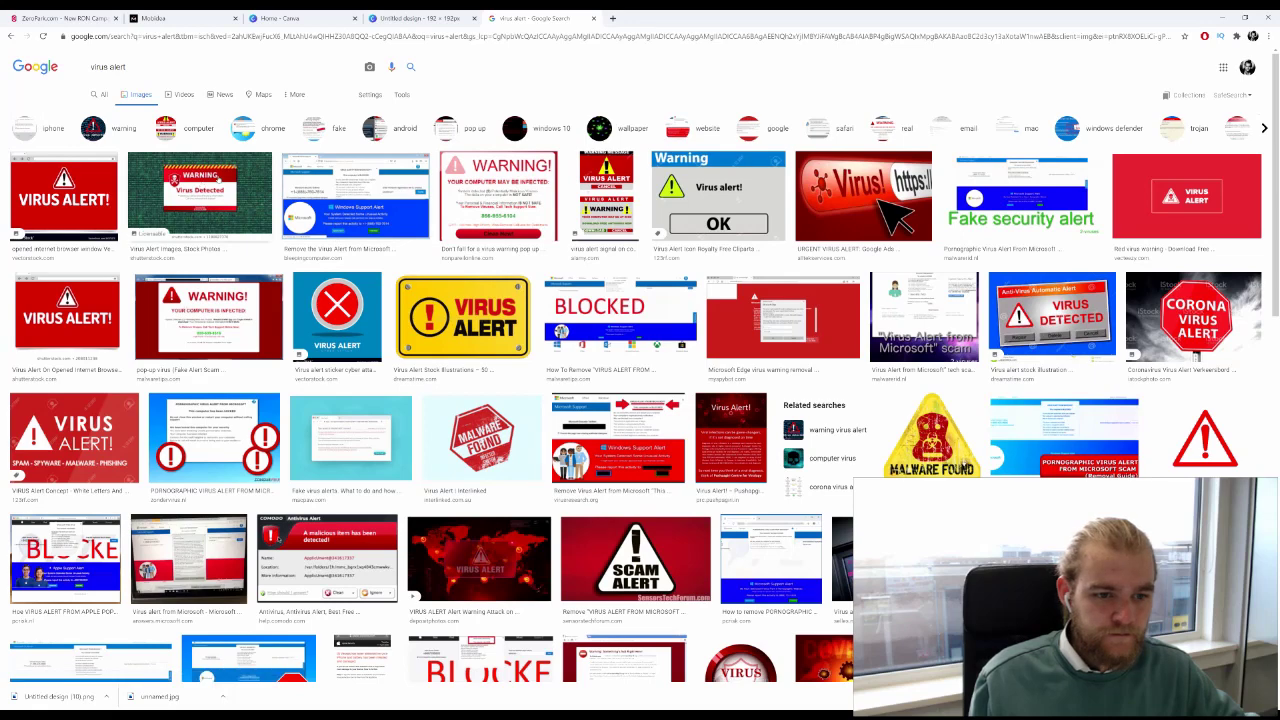
pyautogui.click(205, 180)
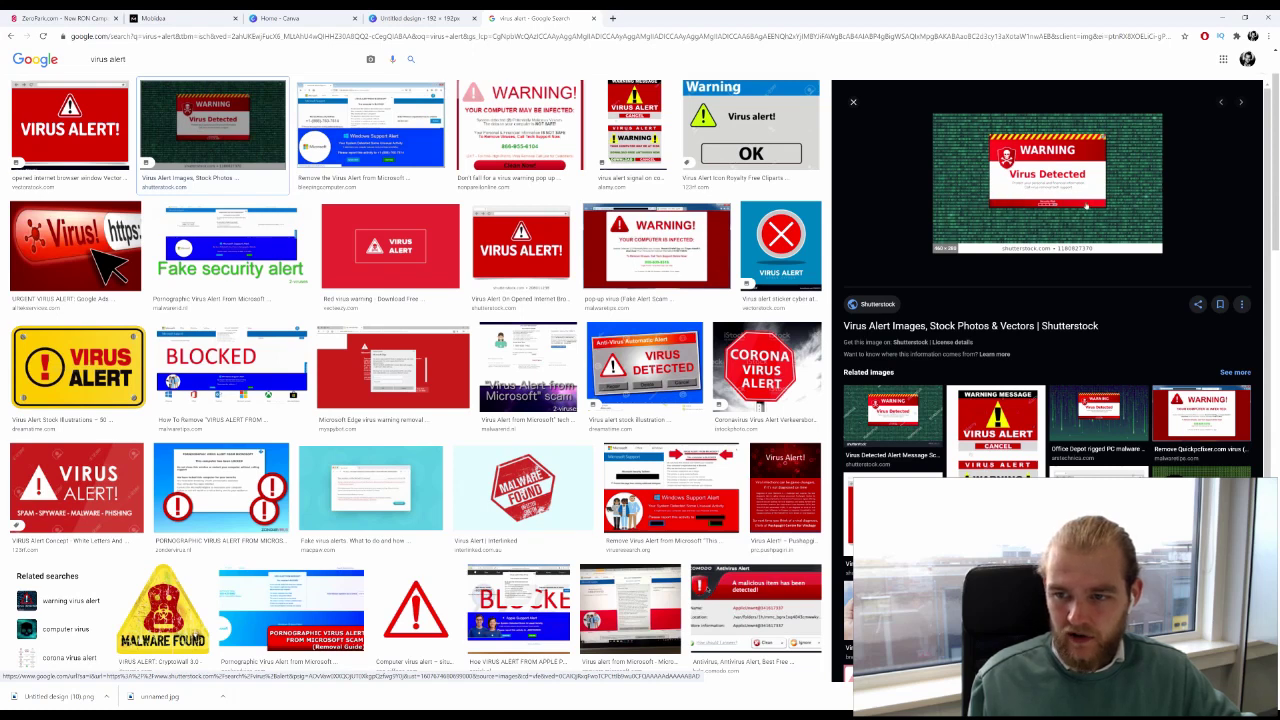
pyautogui.rightClick(981, 171)
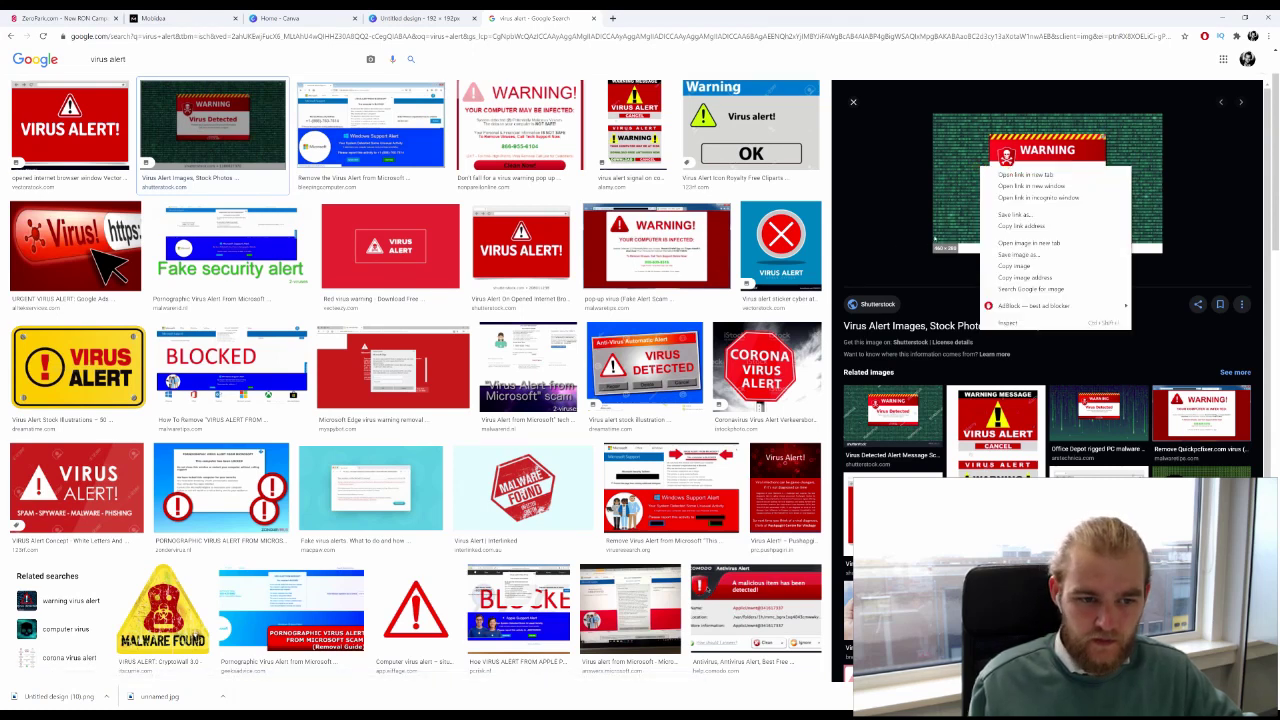
pyautogui.click(1082, 253)
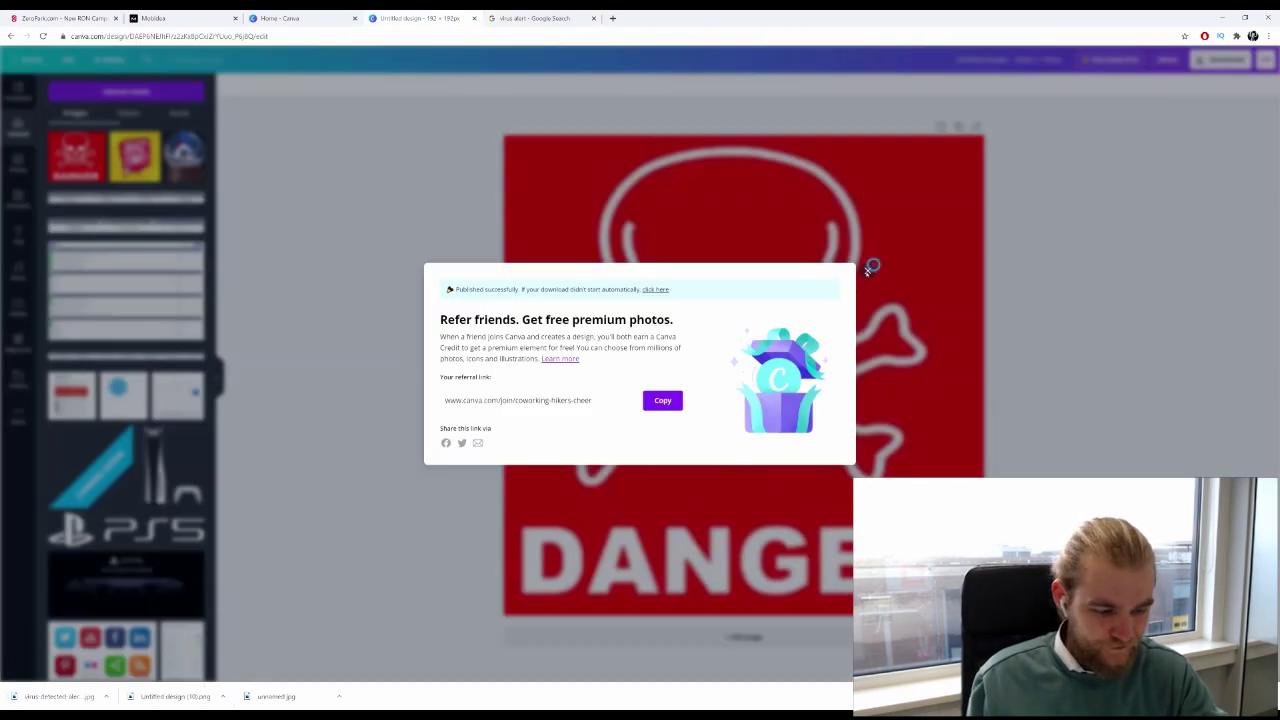
# Switch to the 192 x 192 px Canva design, remove the danger picture from the page and upload the saved virus-detected image.
pyautogui.click(868, 270)
pyautogui.press('Delete')
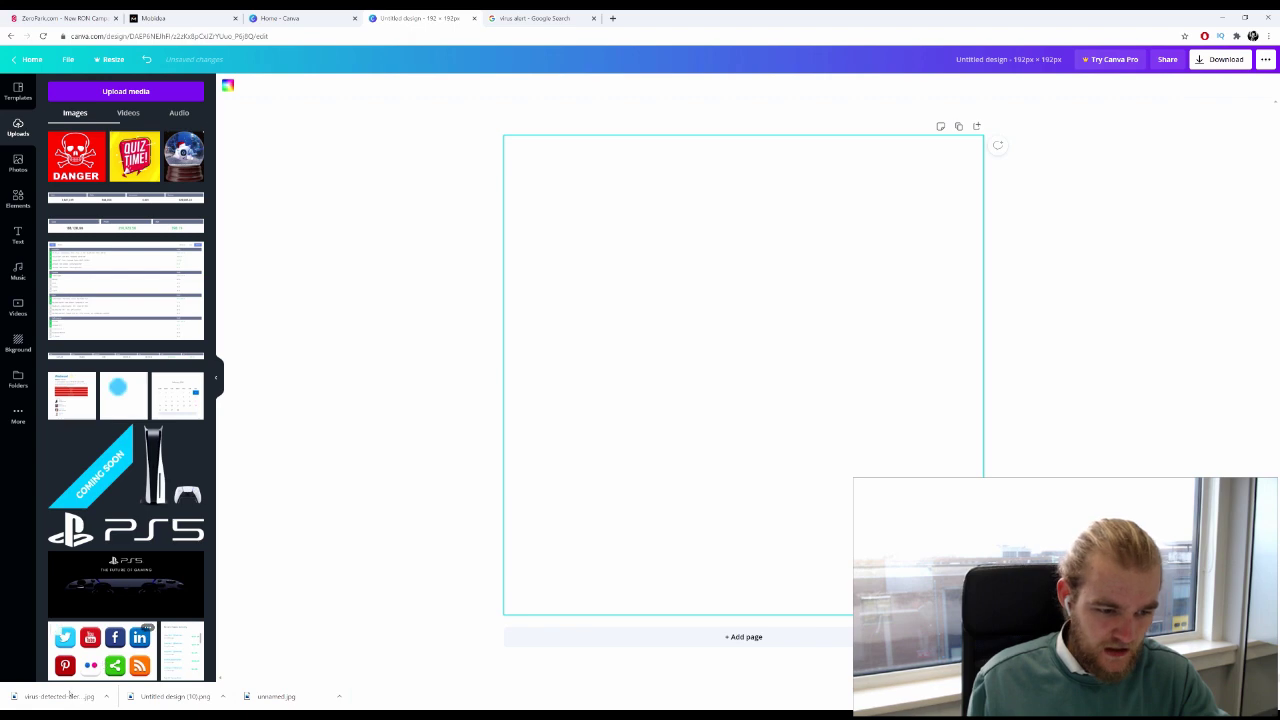
pyautogui.moveTo(70, 697); pyautogui.dragTo(128, 380)
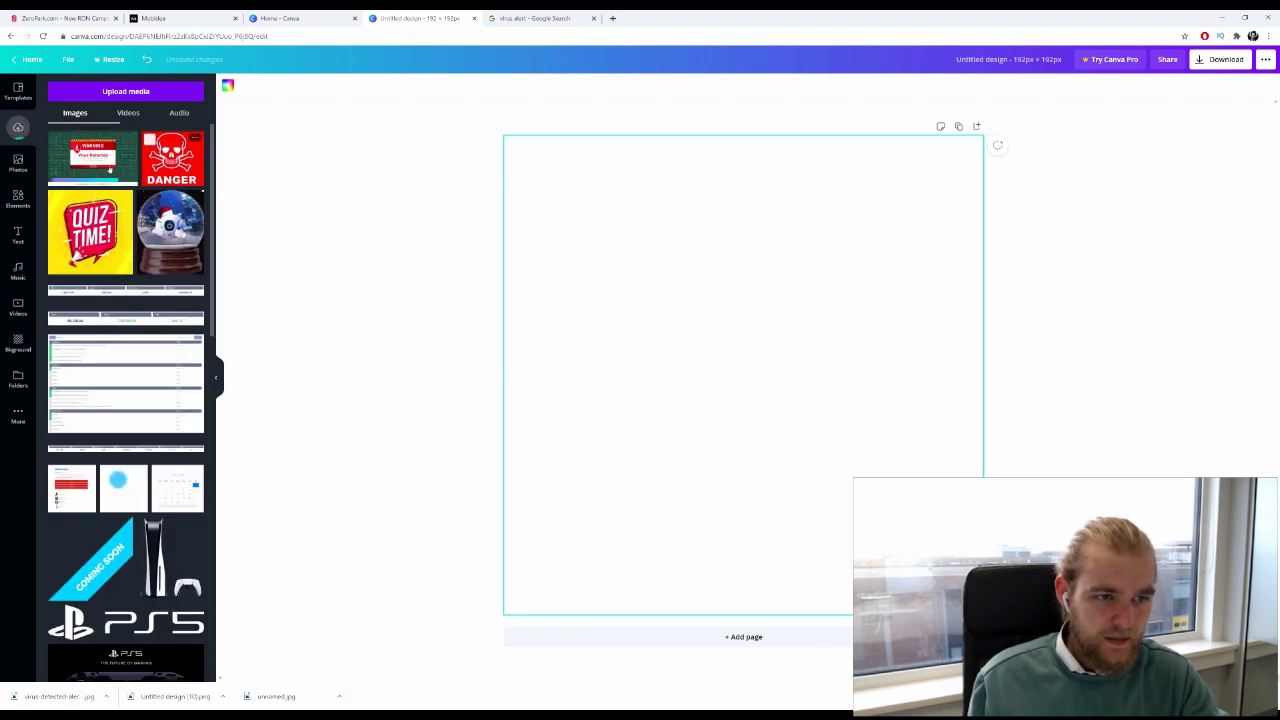
# Place the virus-detected image on the blank page, enlarging and centring it so the background covers the page and the whole warning box shows.
pyautogui.moveTo(697, 303); pyautogui.dragTo(790, 345)
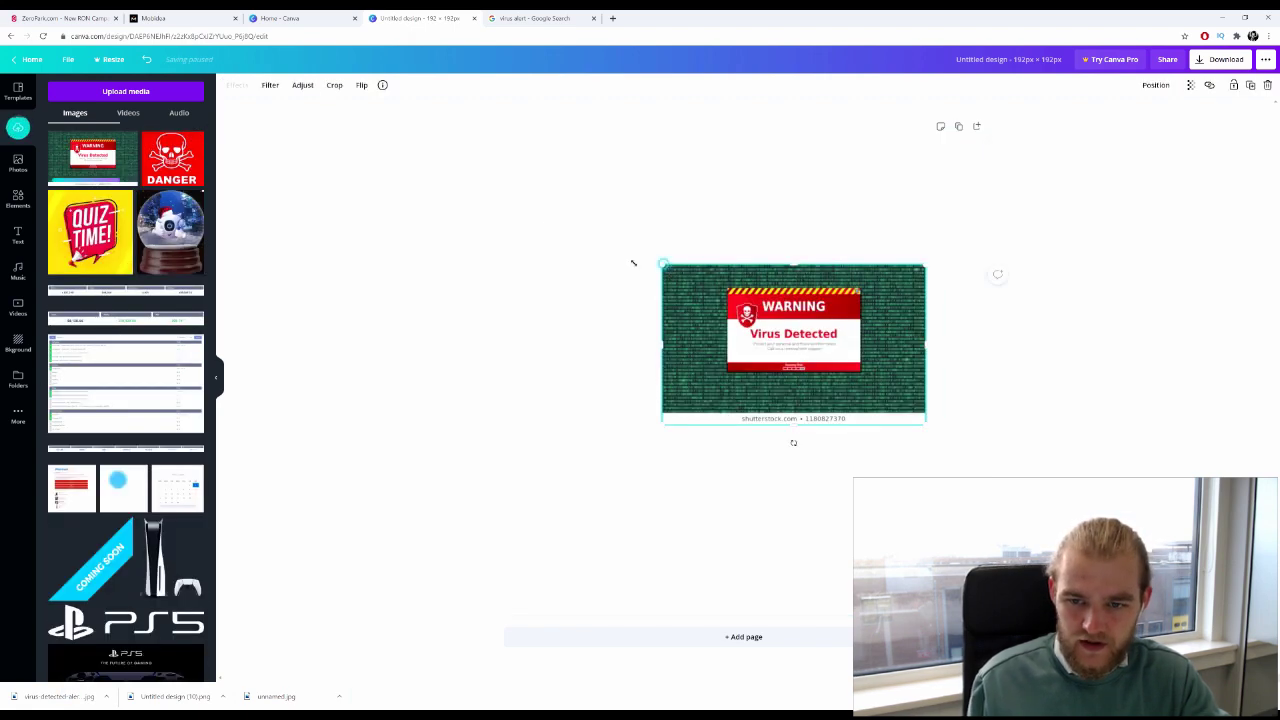
pyautogui.moveTo(660, 263); pyautogui.dragTo(399, 143)
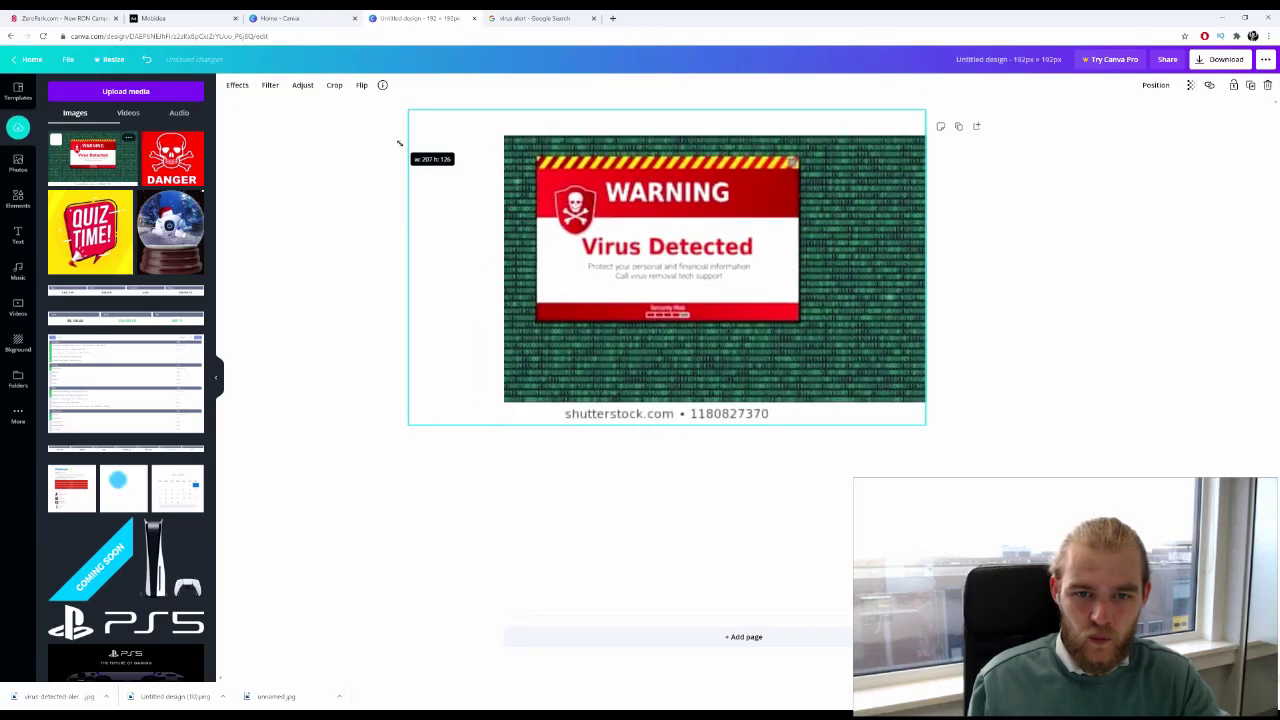
pyautogui.moveTo(939, 437); pyautogui.dragTo(1277, 678)
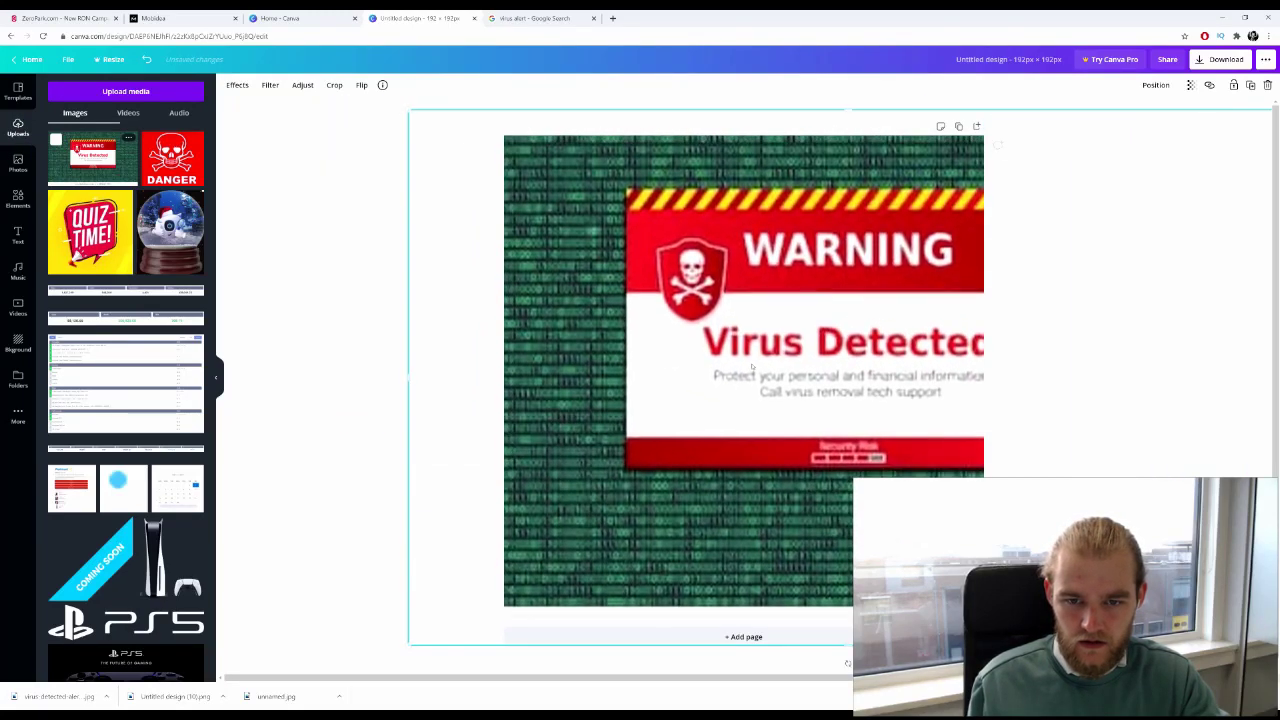
pyautogui.moveTo(752, 364); pyautogui.dragTo(648, 382)
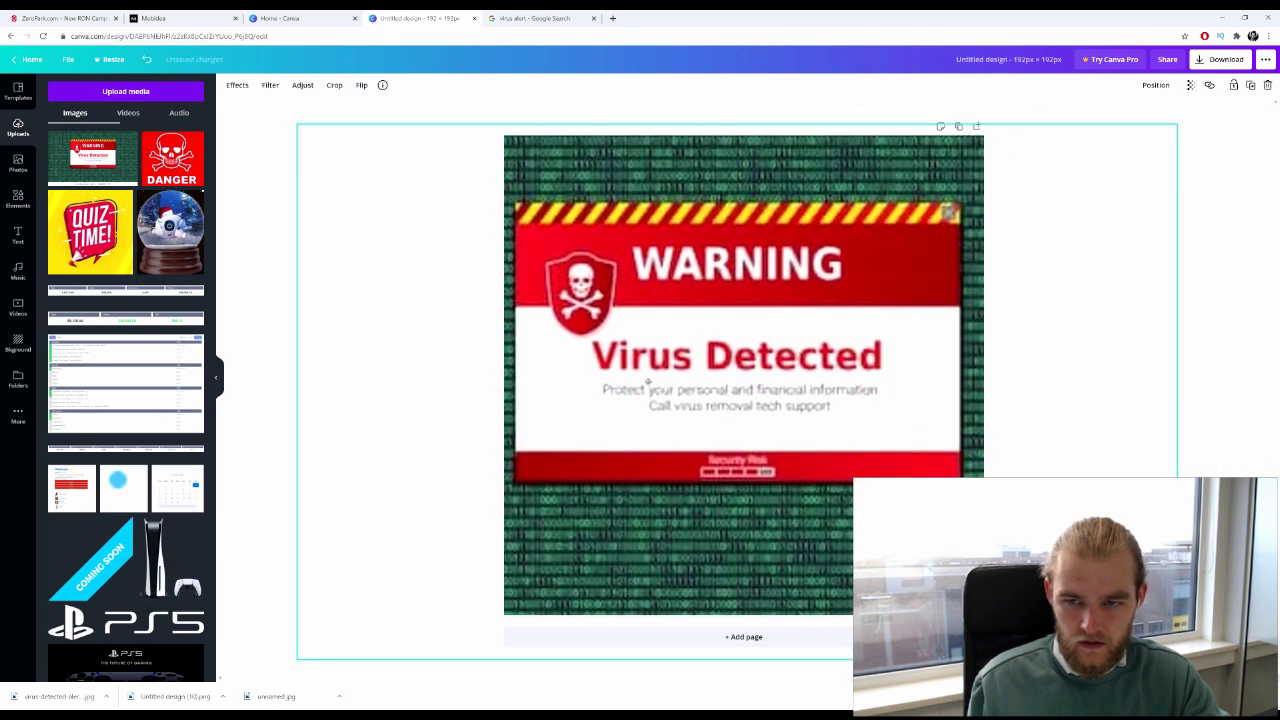
# Enlarge the virus-detected image slightly and recentre it so the warning box spans nearly the full page width.
pyautogui.moveTo(1199, 124); pyautogui.dragTo(1212, 117)
pyautogui.moveTo(828, 298); pyautogui.dragTo(823, 318)
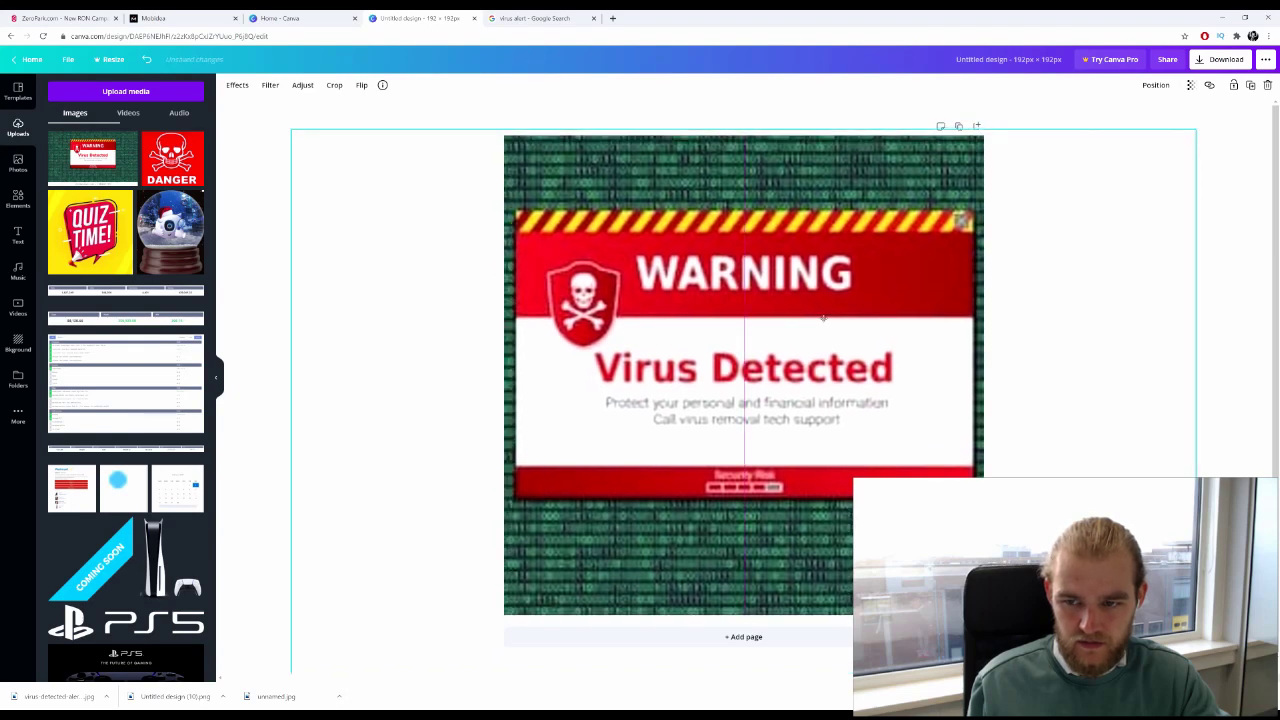
pyautogui.click(1081, 343)
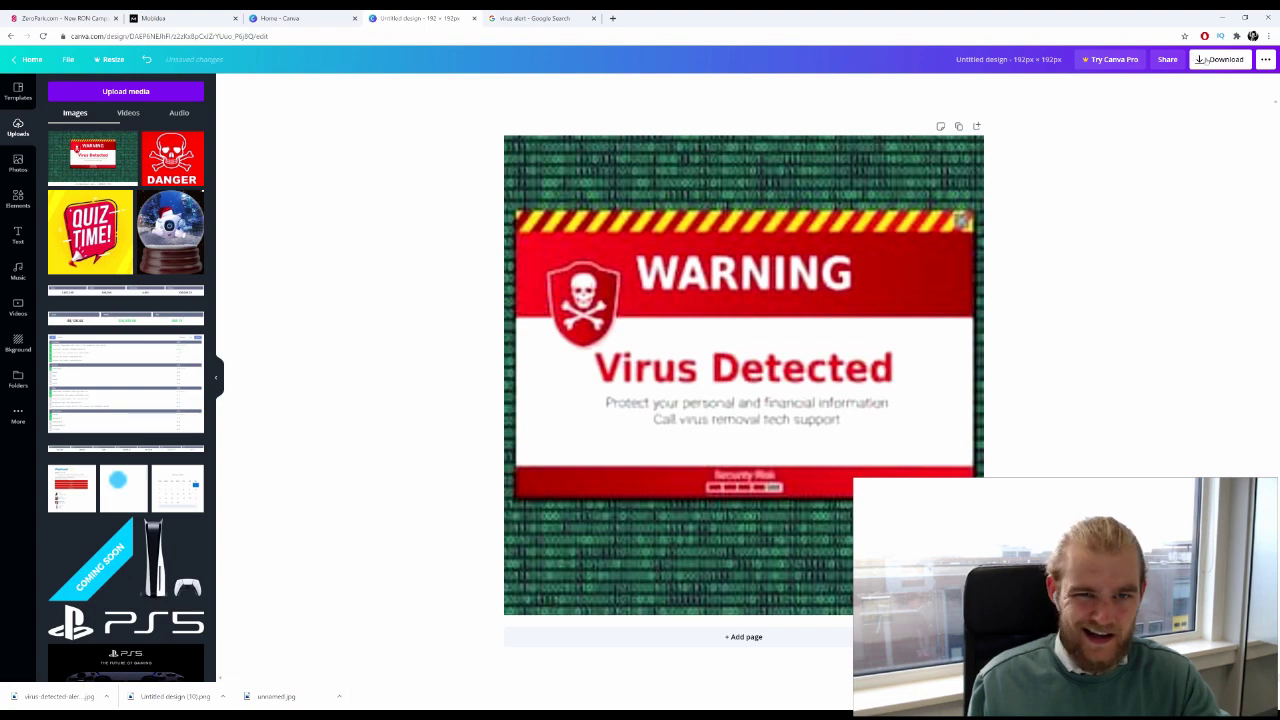
# Return to the "virus alert" Google image results and look through them for another suitable alert picture.
pyautogui.click(530, 18)
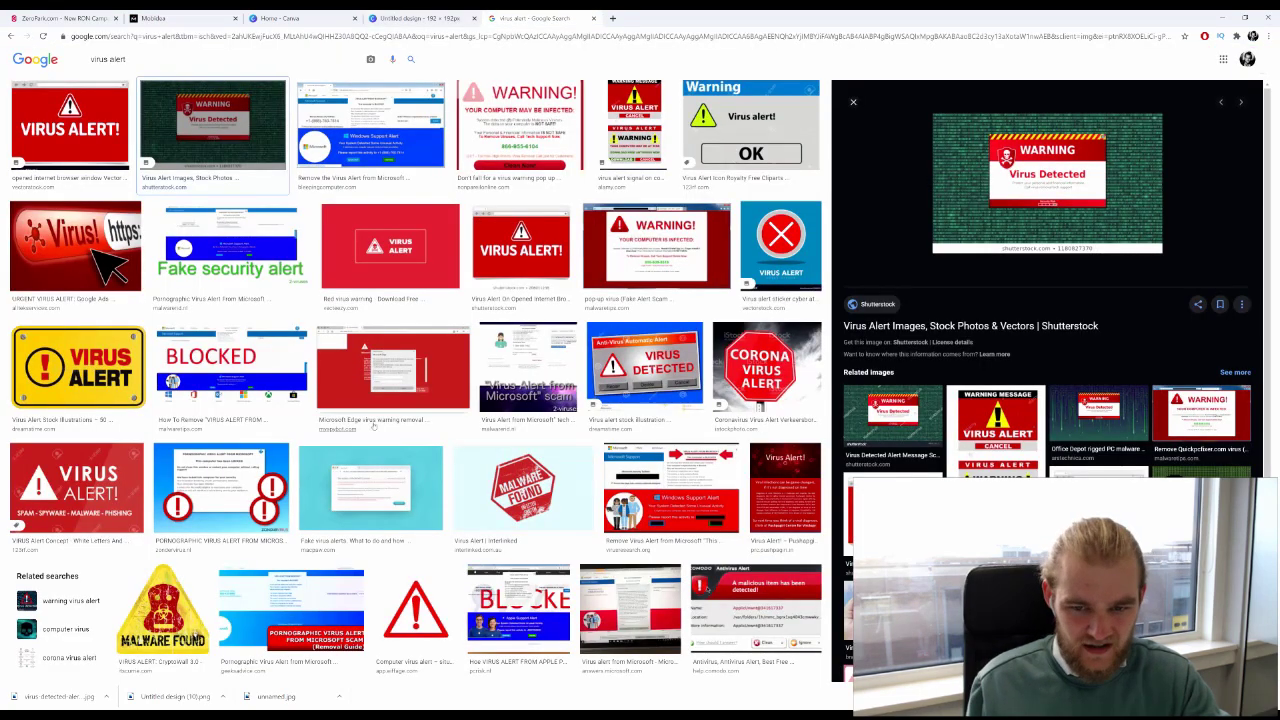
pyautogui.scroll(-3, 380, 428)
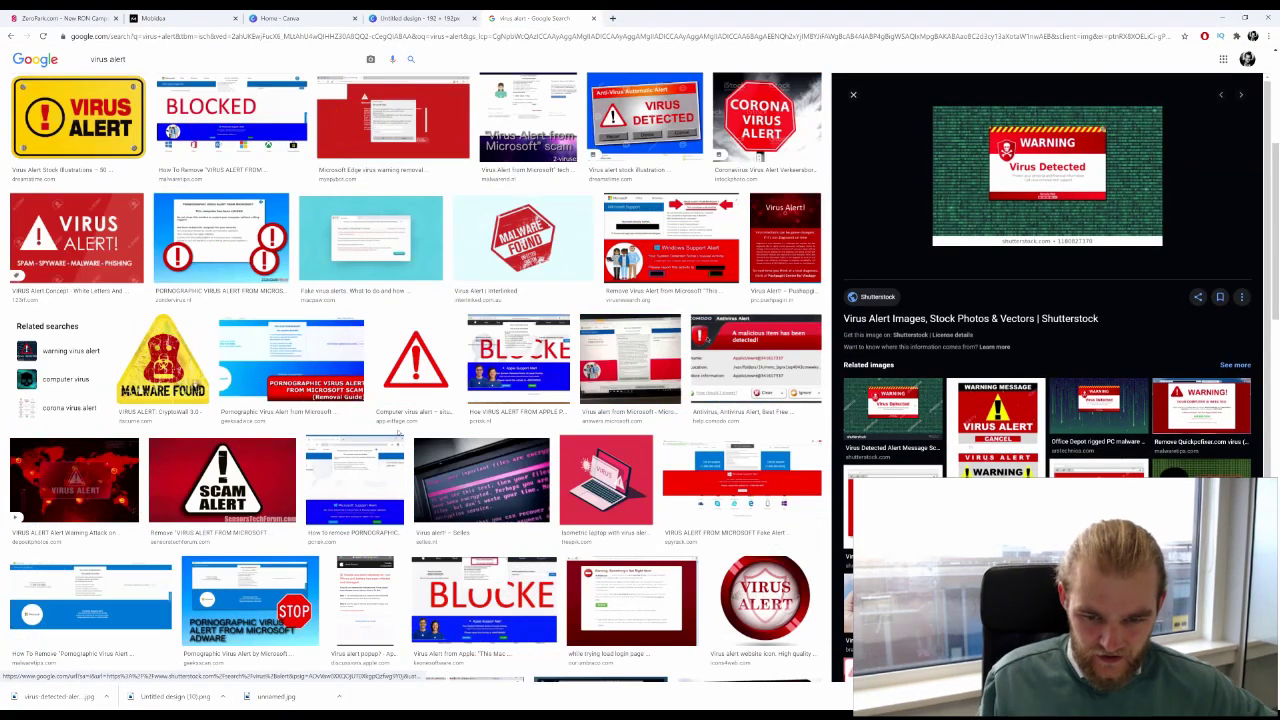
pyautogui.scroll(-3, 398, 434)
pyautogui.scroll(-3, 398, 434)
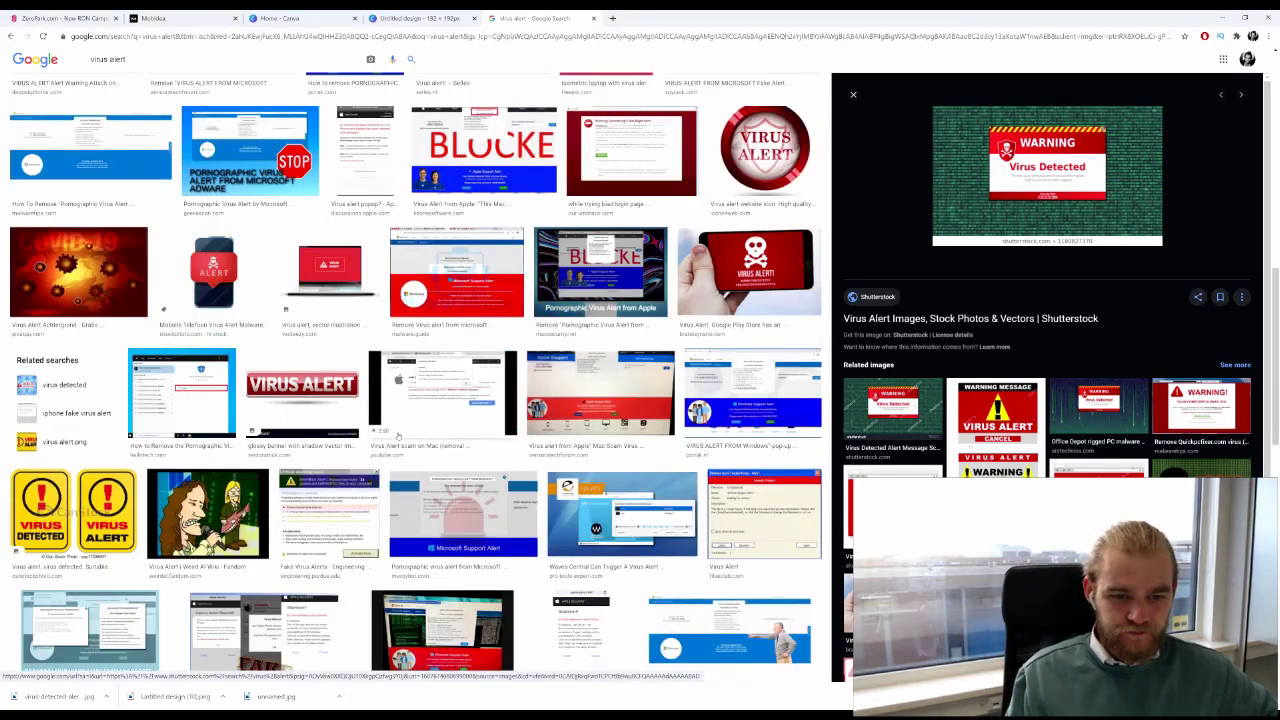
pyautogui.scroll(-3, 398, 432)
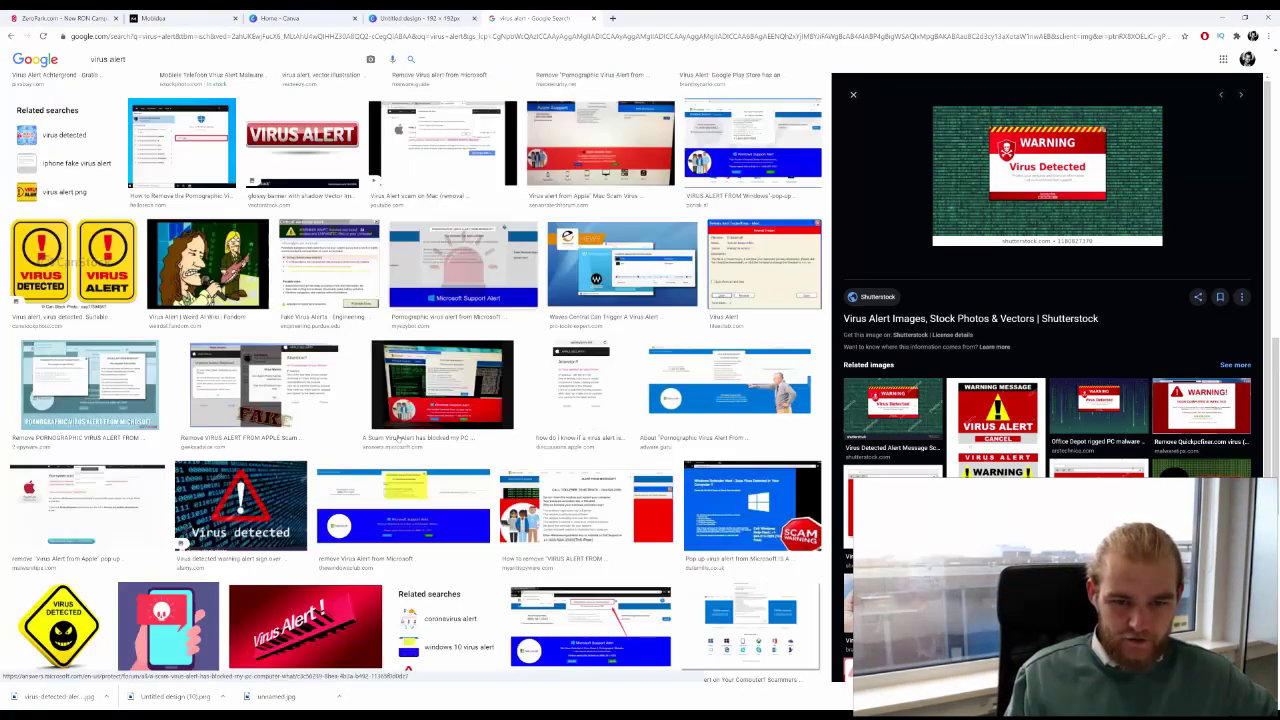
pyautogui.scroll(-2, 398, 438)
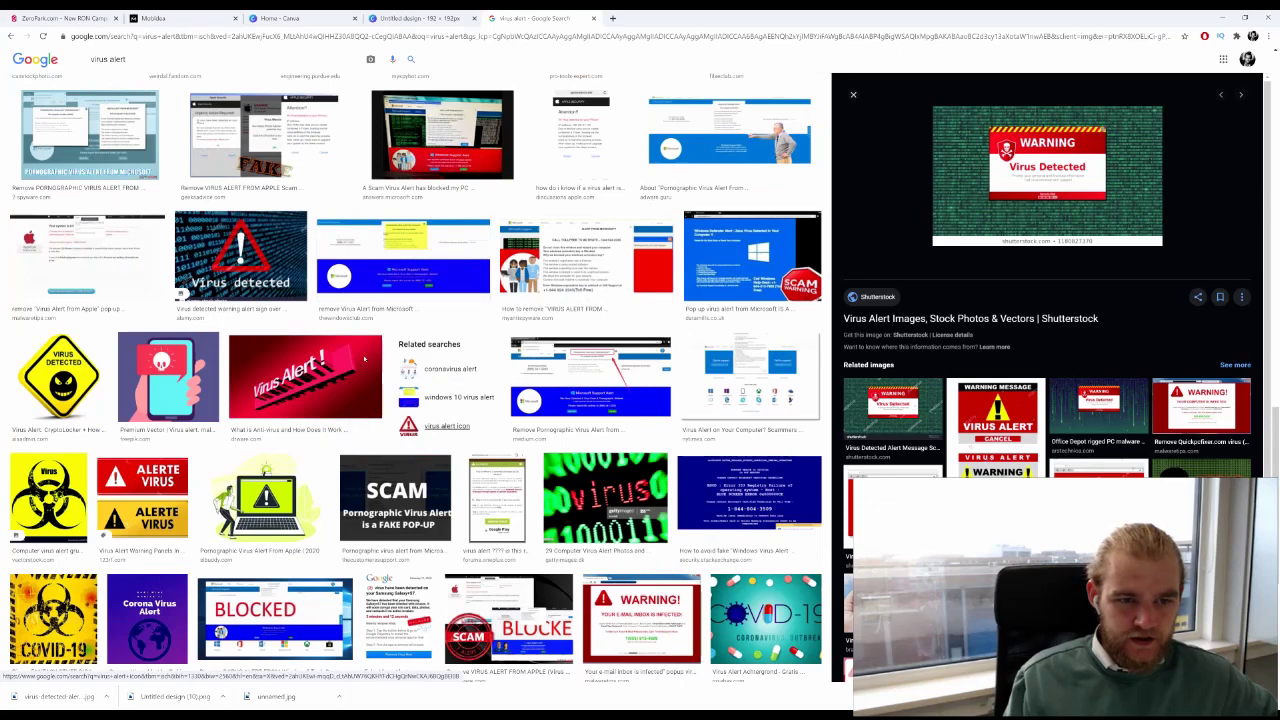
# Inspect the Alamy "Virus detected" picture with the red triangle over binary code, check its source page and close that page.
pyautogui.click(240, 255)
pyautogui.rightClick(1128, 256)
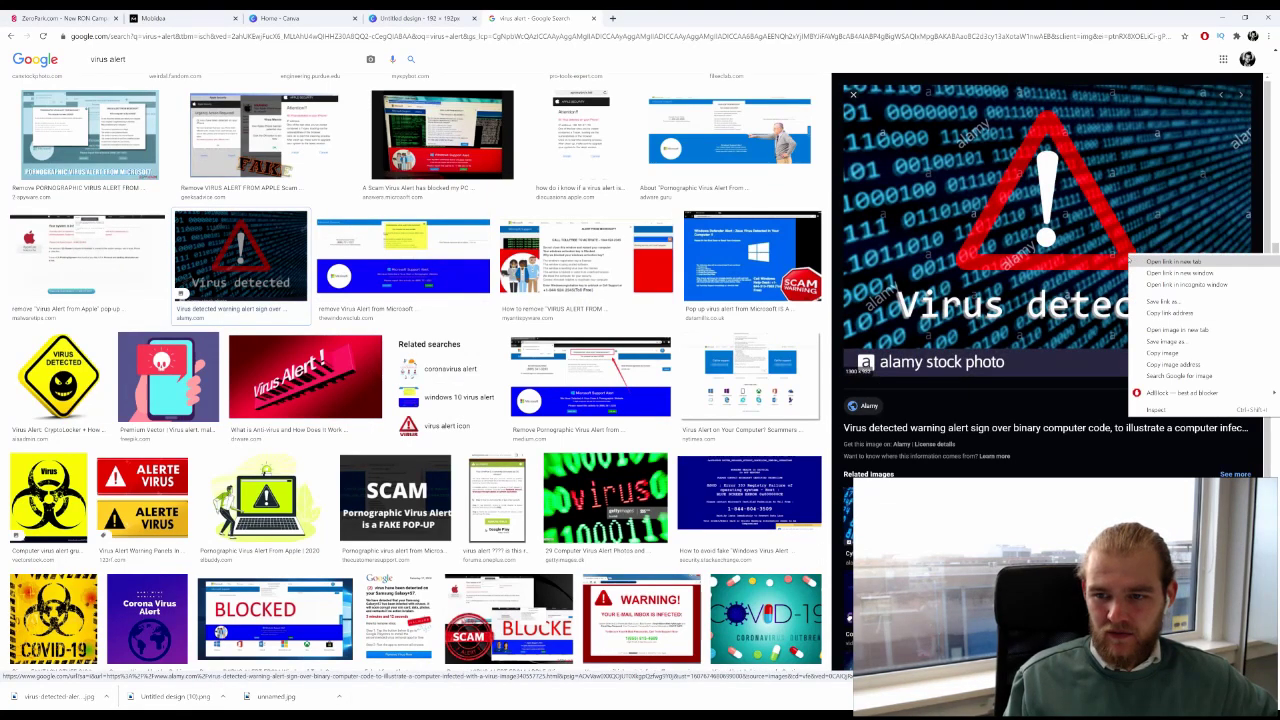
pyautogui.click(976, 323)
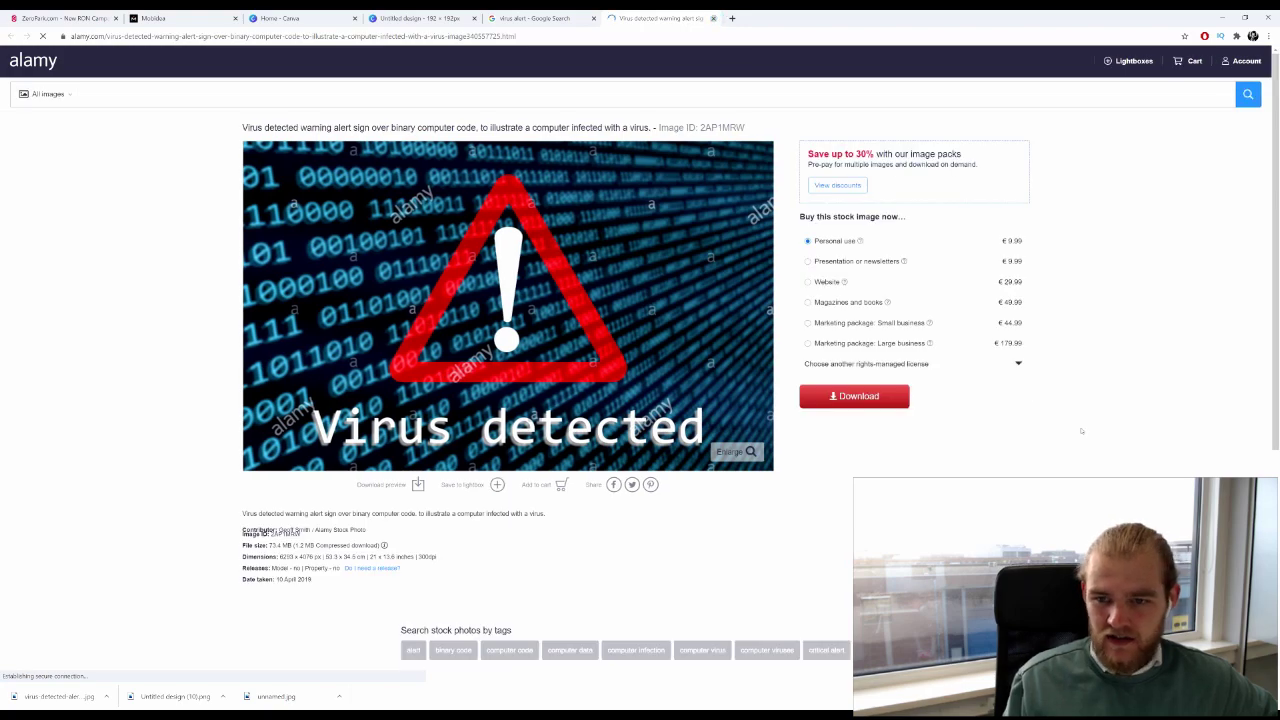
pyautogui.hotkey('ctrl', 'w')
# Compare related pictures, previewing the blue Shutterstock "Virus Detected" one, the Alamy LED display and the 123RF laptop warning.
pyautogui.scroll(-3, 1162, 366)
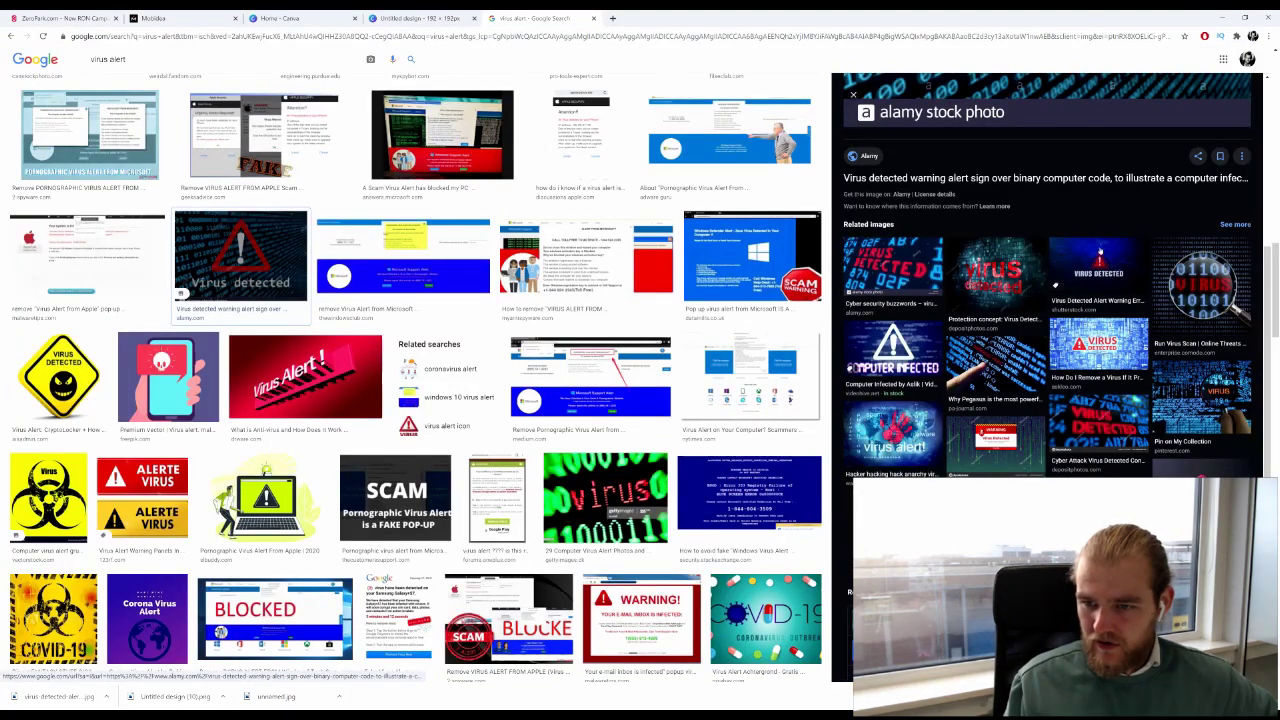
pyautogui.scroll(1, 1045, 460)
pyautogui.scroll(-1, 1045, 460)
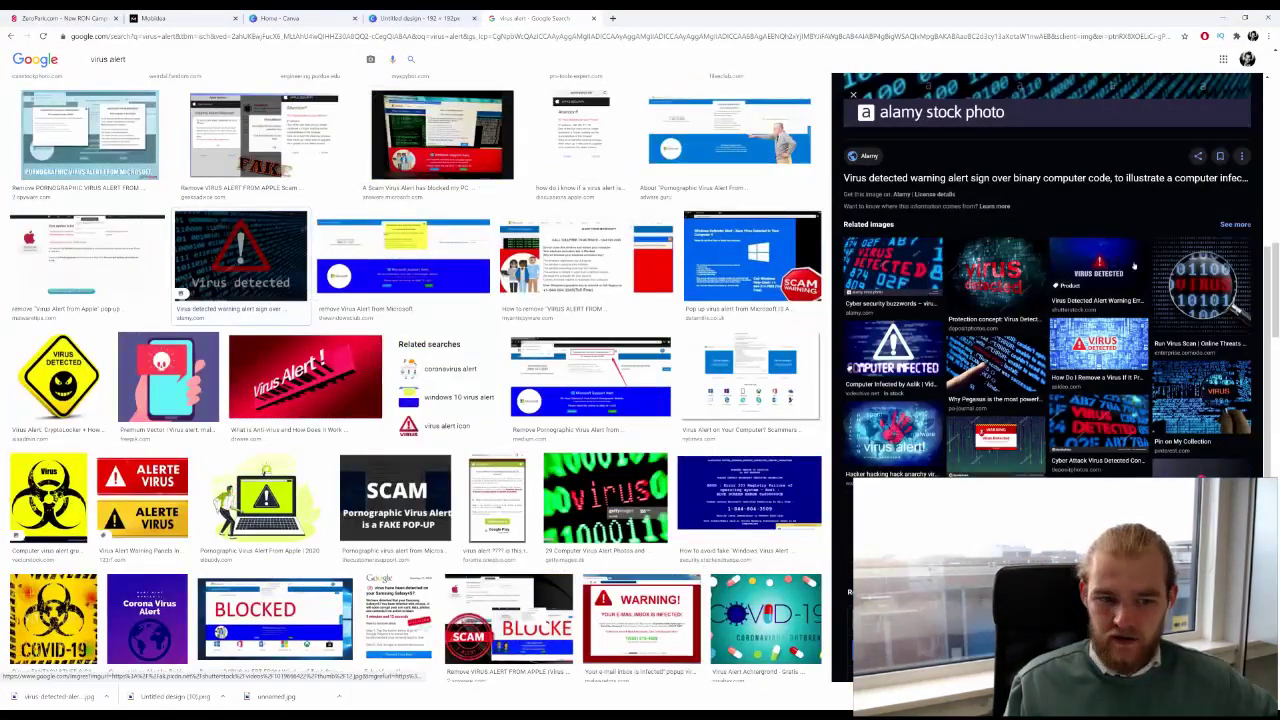
pyautogui.click(1090, 272)
pyautogui.scroll(-3, 1134, 273)
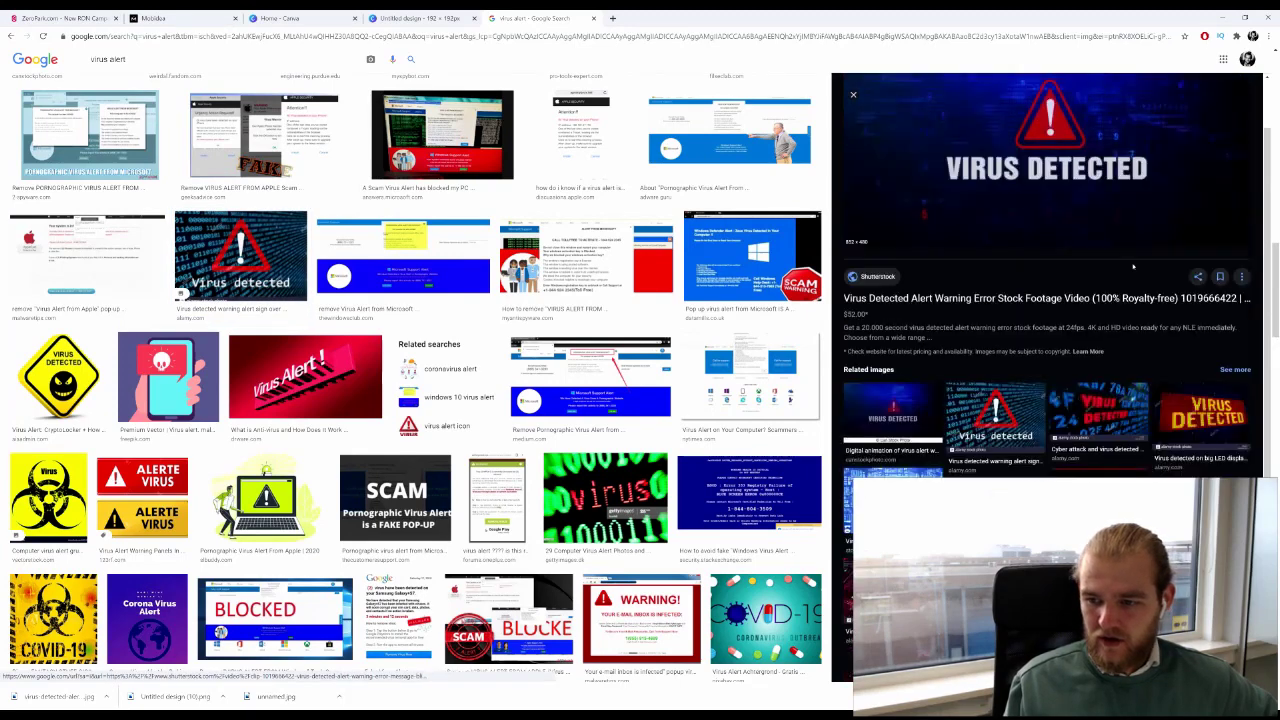
pyautogui.click(1170, 410)
pyautogui.scroll(-3, 1170, 410)
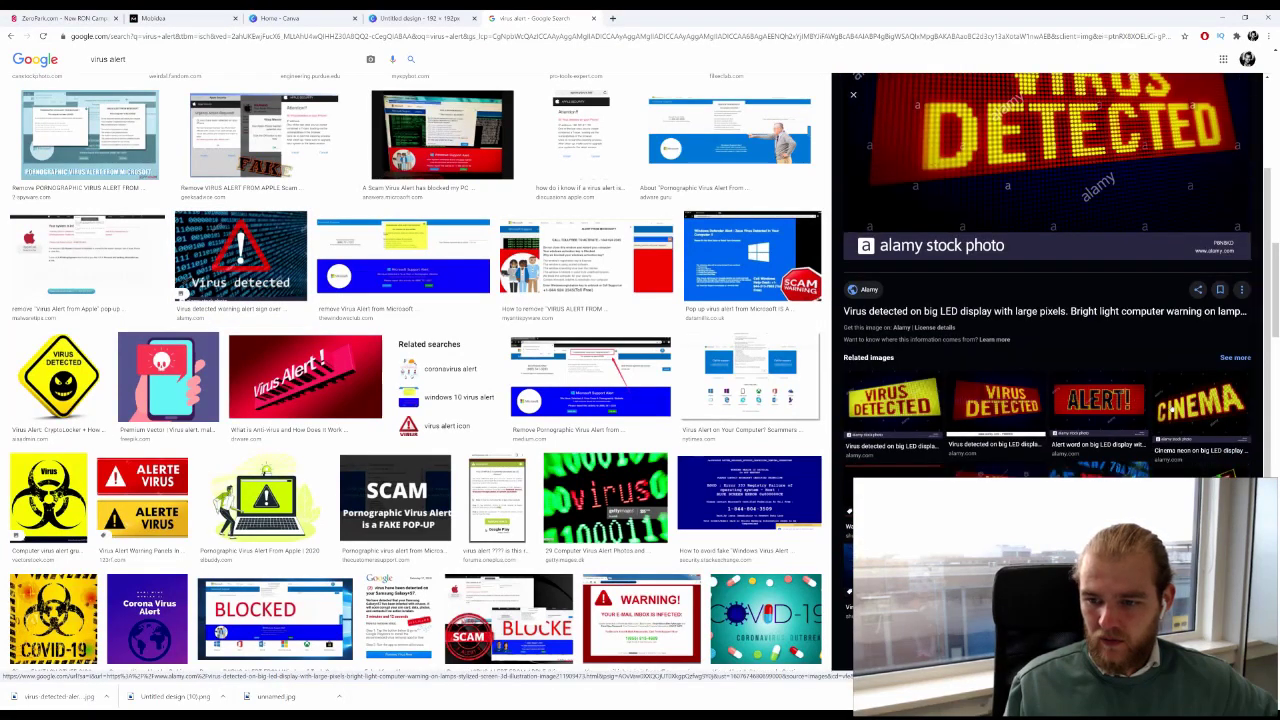
pyautogui.scroll(-1, 1170, 410)
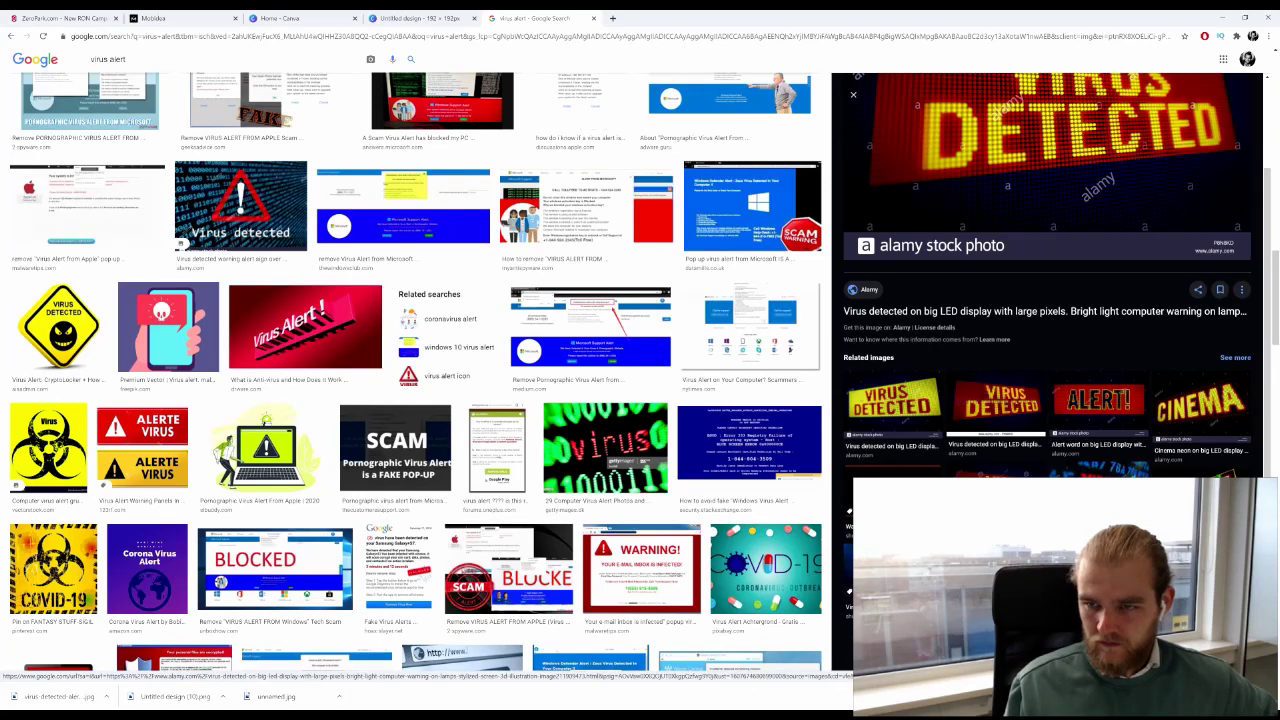
pyautogui.press('Right')
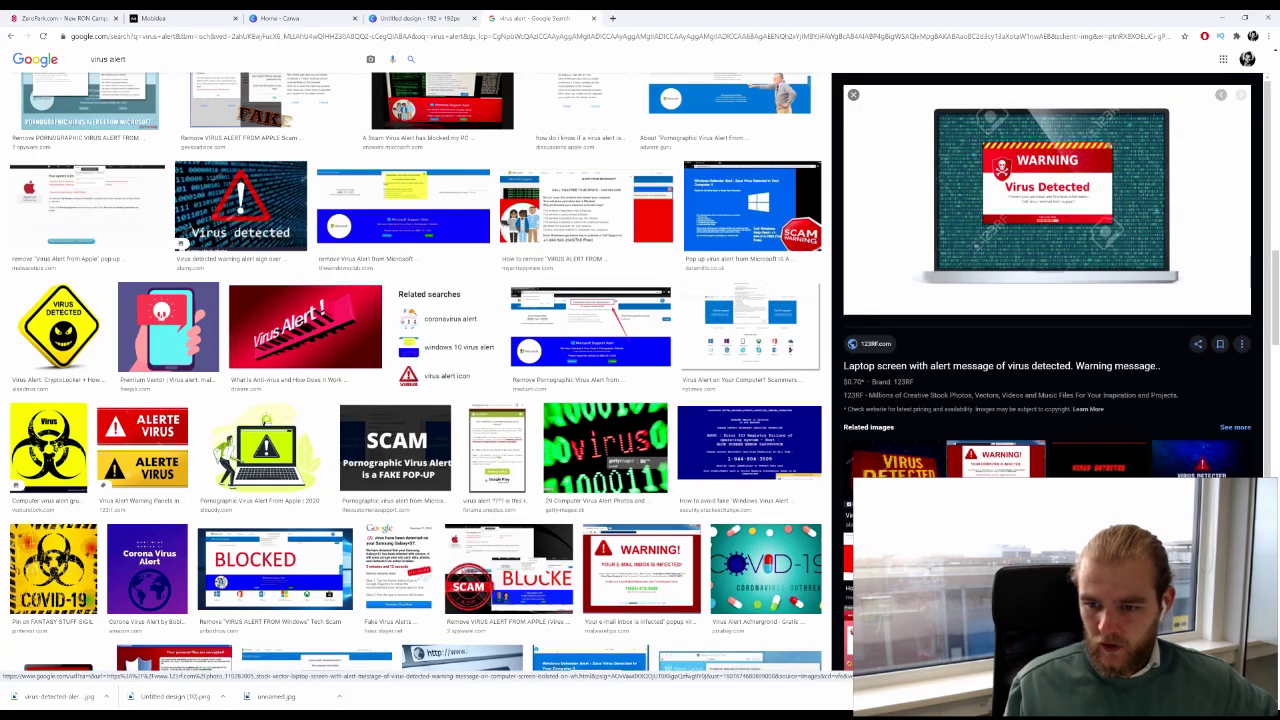
pyautogui.scroll(-2, 1016, 135)
pyautogui.scroll(2, 1016, 135)
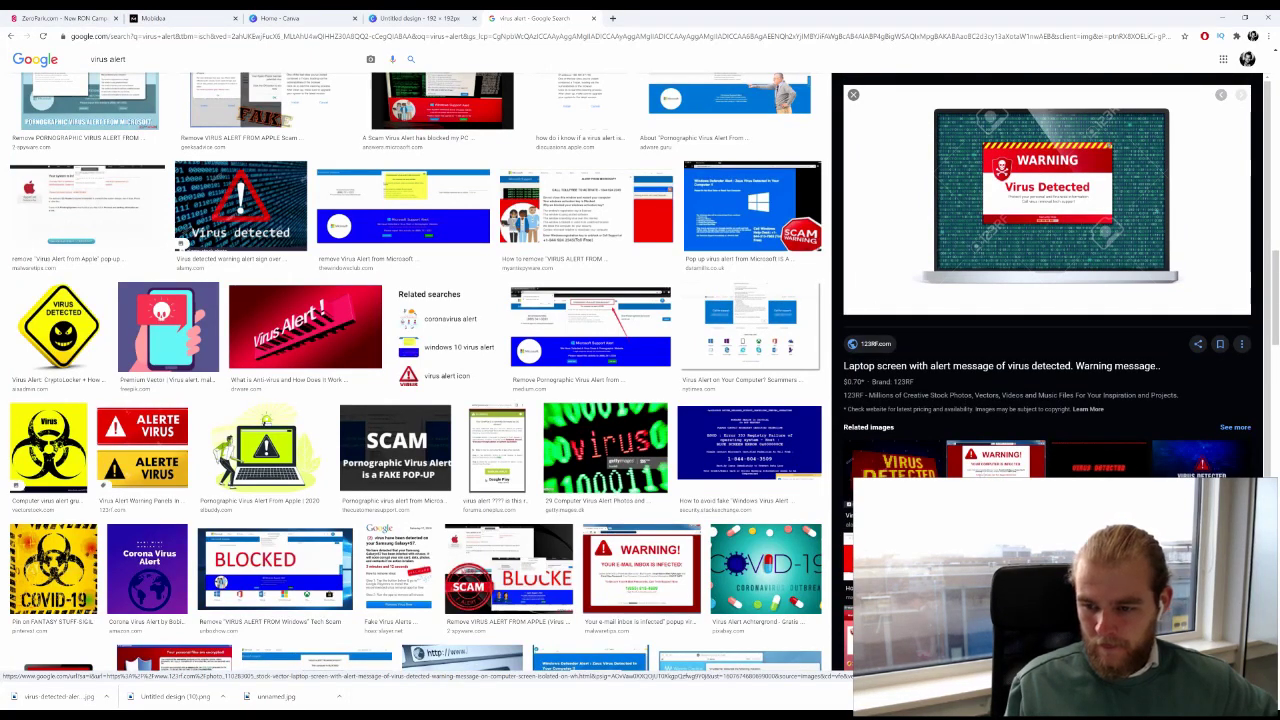
pyautogui.scroll(-2, 1048, 401)
# Preview the Bleeping Computer "Warning! Virus threat detected!" picture and look through its related images and the surrounding results.
pyautogui.click(1101, 405)
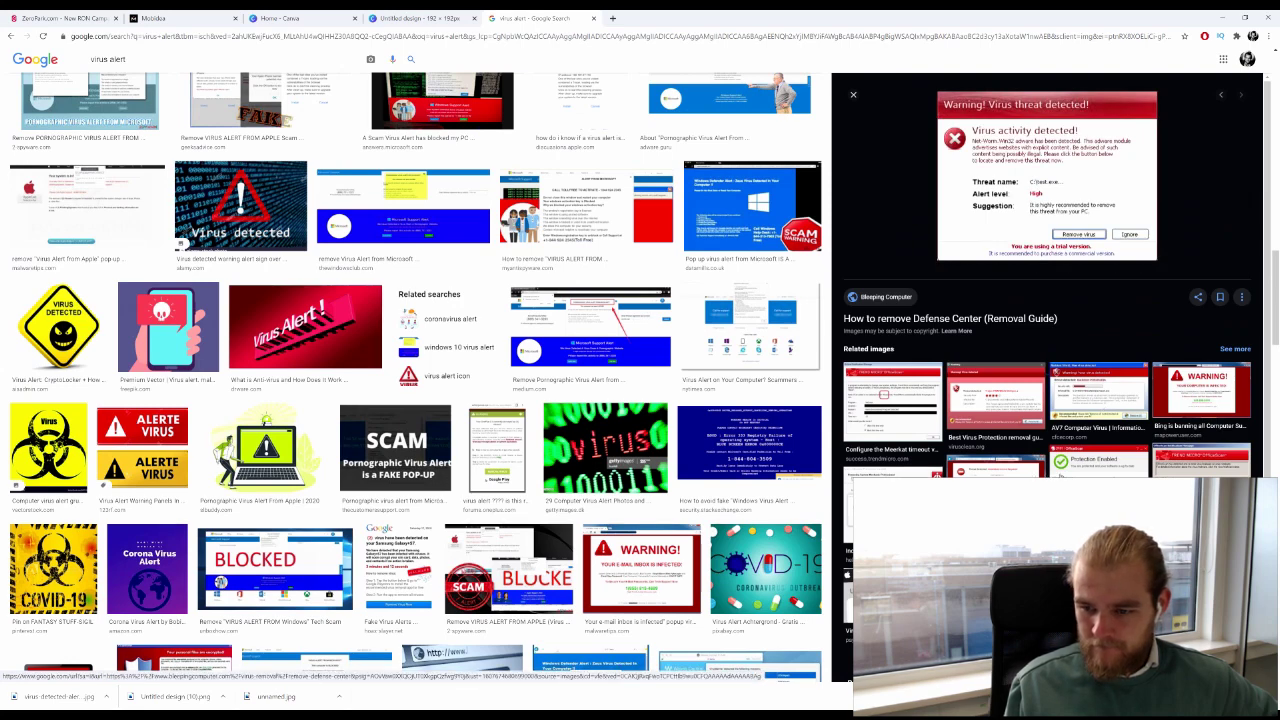
pyautogui.scroll(-1, 1104, 408)
pyautogui.scroll(-1, 995, 470)
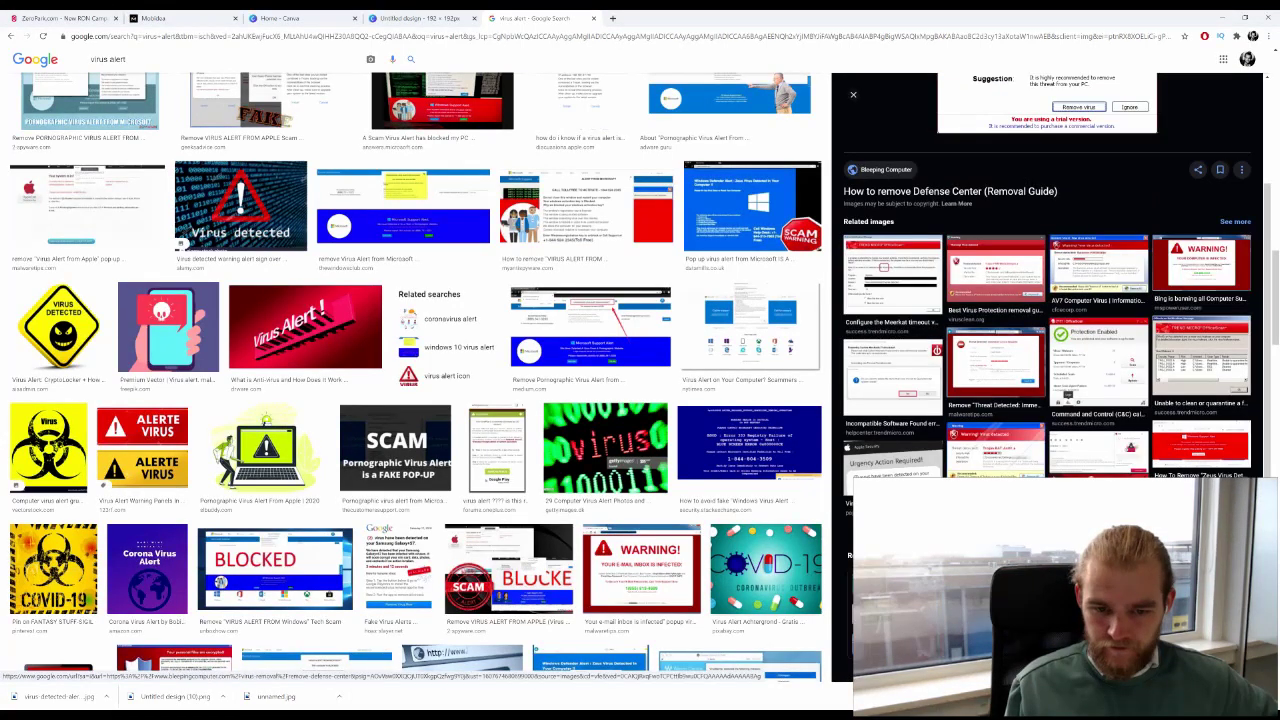
pyautogui.scroll(-2, 995, 470)
pyautogui.scroll(-1, 995, 470)
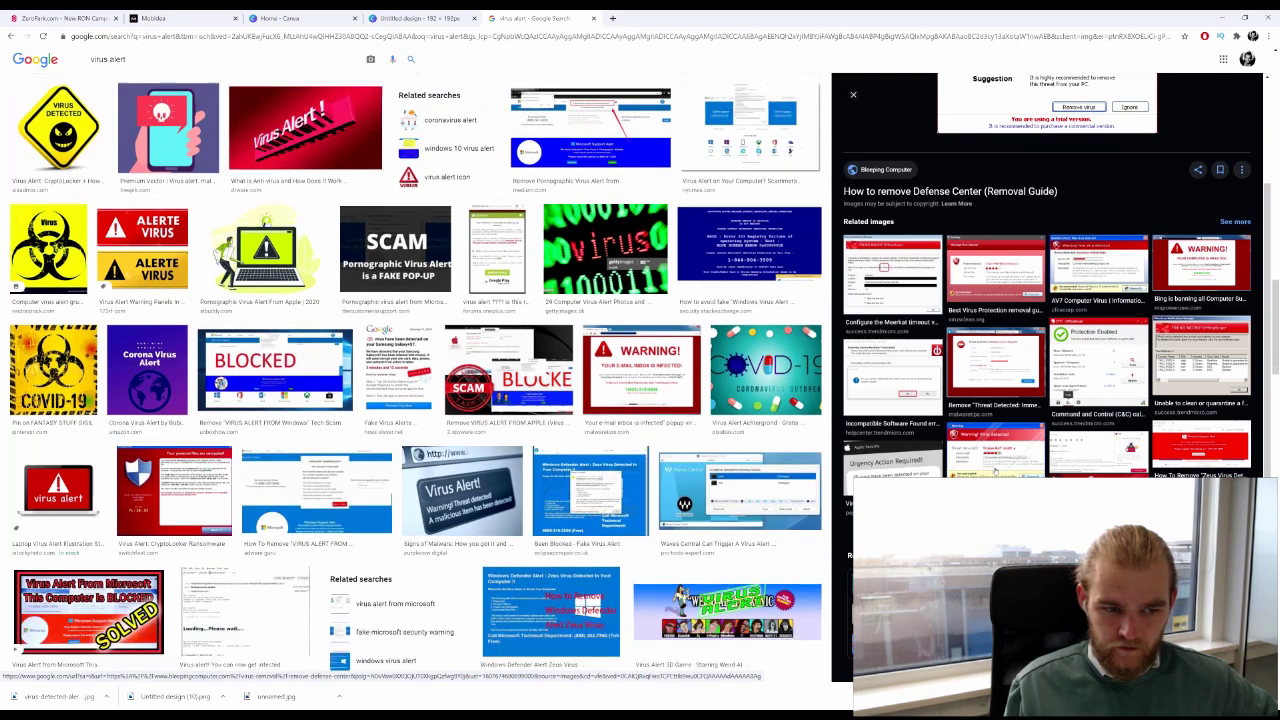
pyautogui.scroll(2, 1040, 300)
pyautogui.scroll(3, 420, 380)
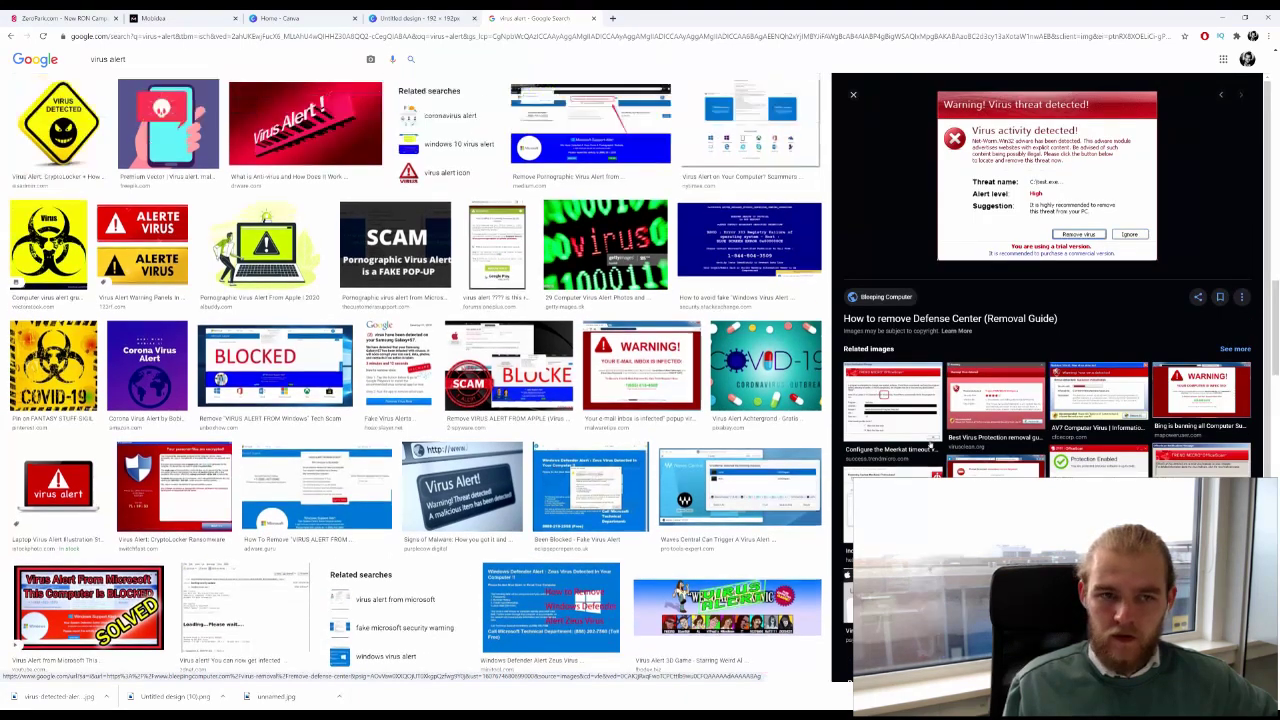
# Rerun the "virus alert" image search and preview the Alamy triangle picture and the related magnifying-glass "Virus" picture.
pyautogui.click(410, 59)
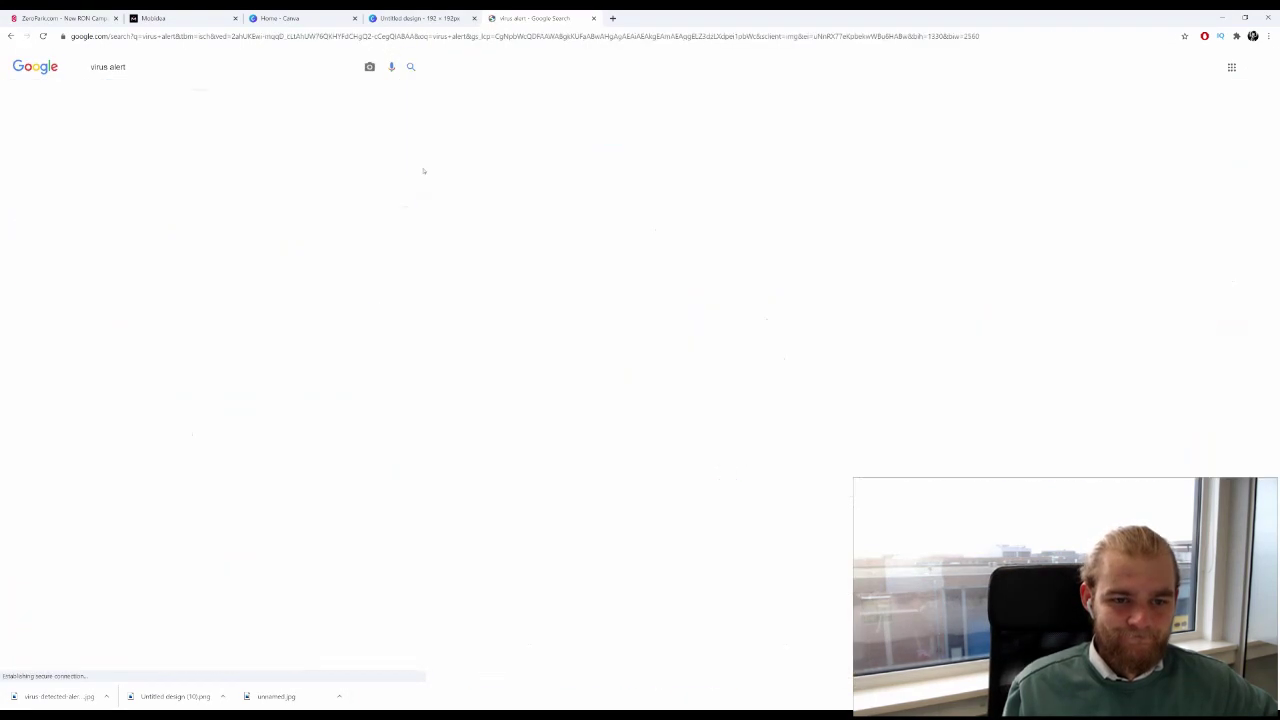
pyautogui.scroll(-2, 412, 229)
pyautogui.scroll(-4, 461, 355)
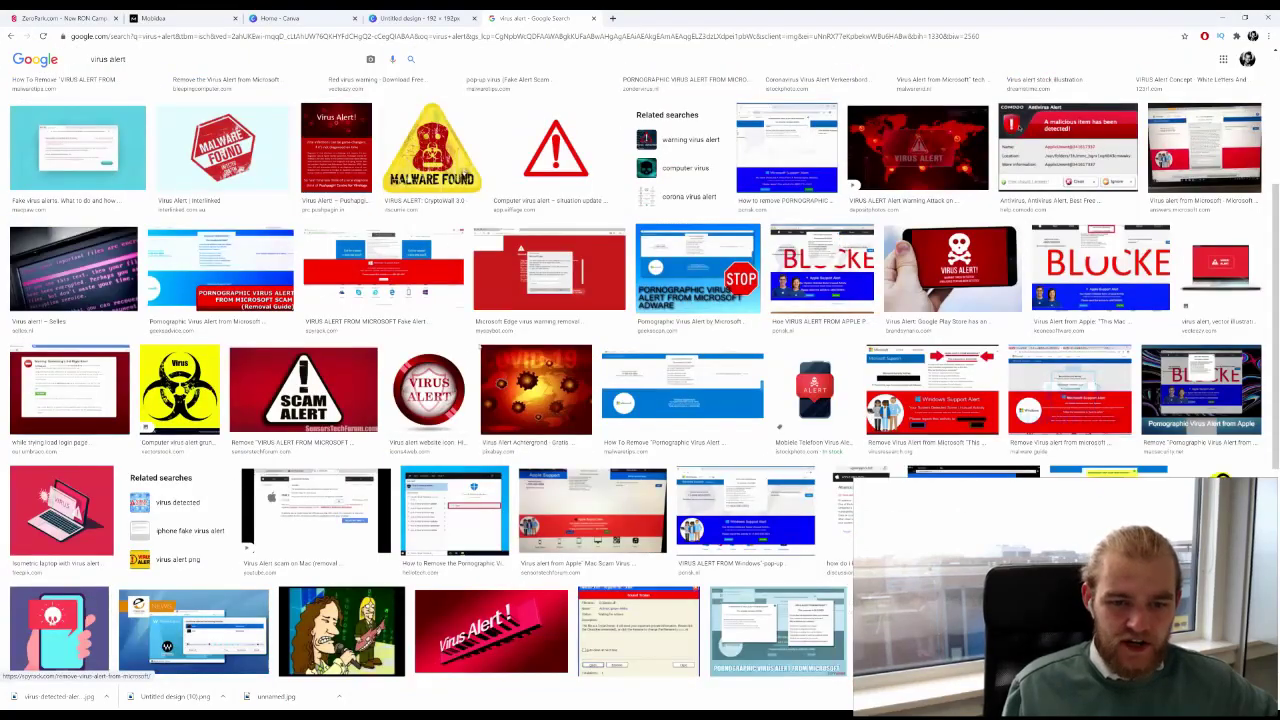
pyautogui.scroll(-3, 461, 355)
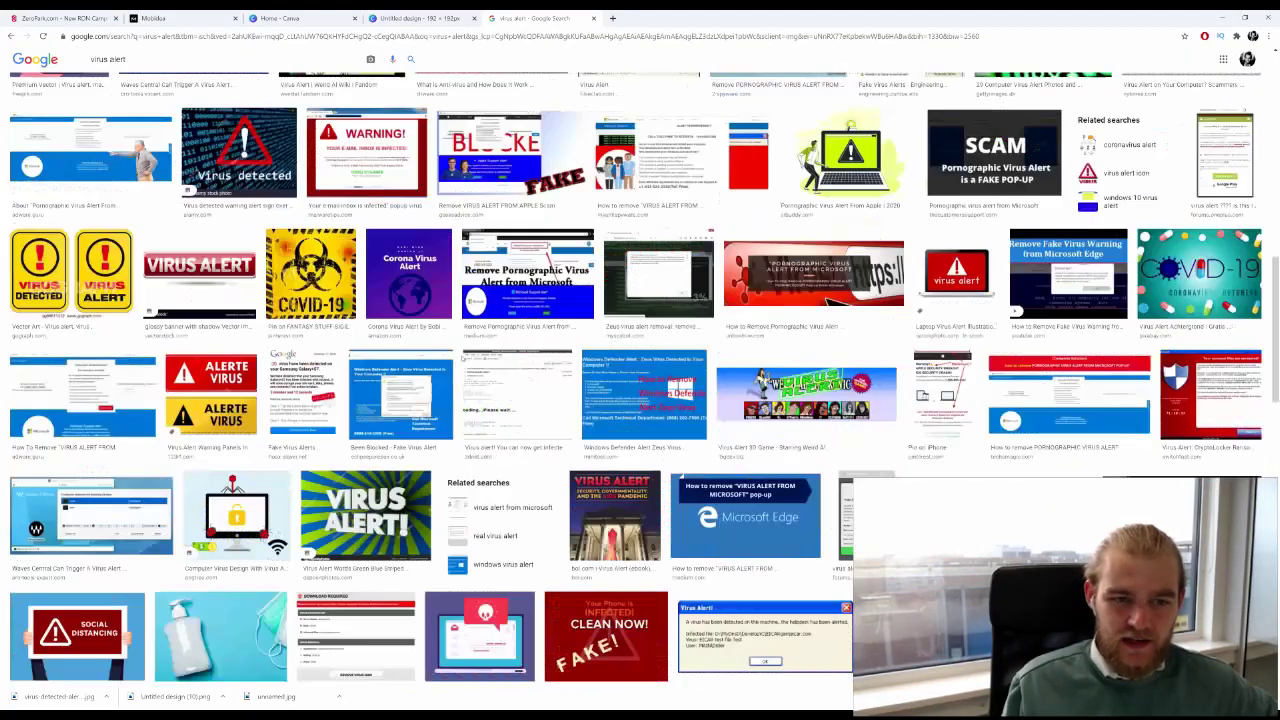
pyautogui.click(240, 160)
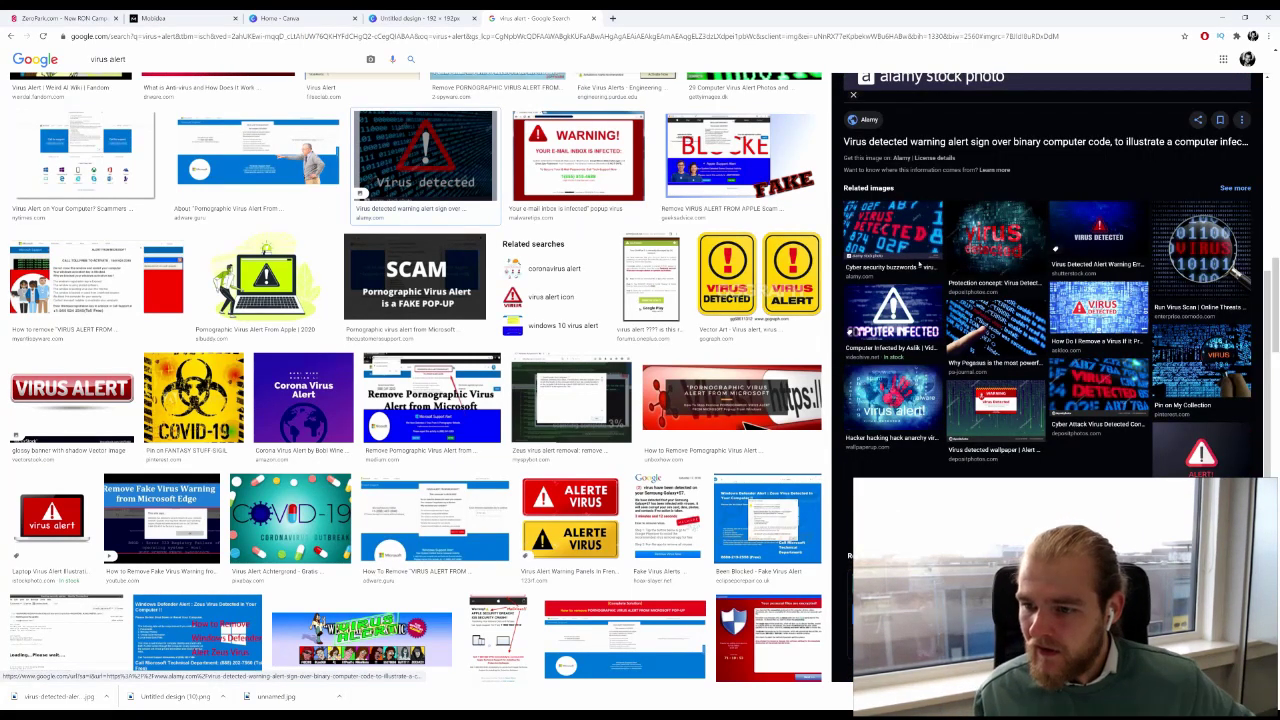
pyautogui.click(1223, 248)
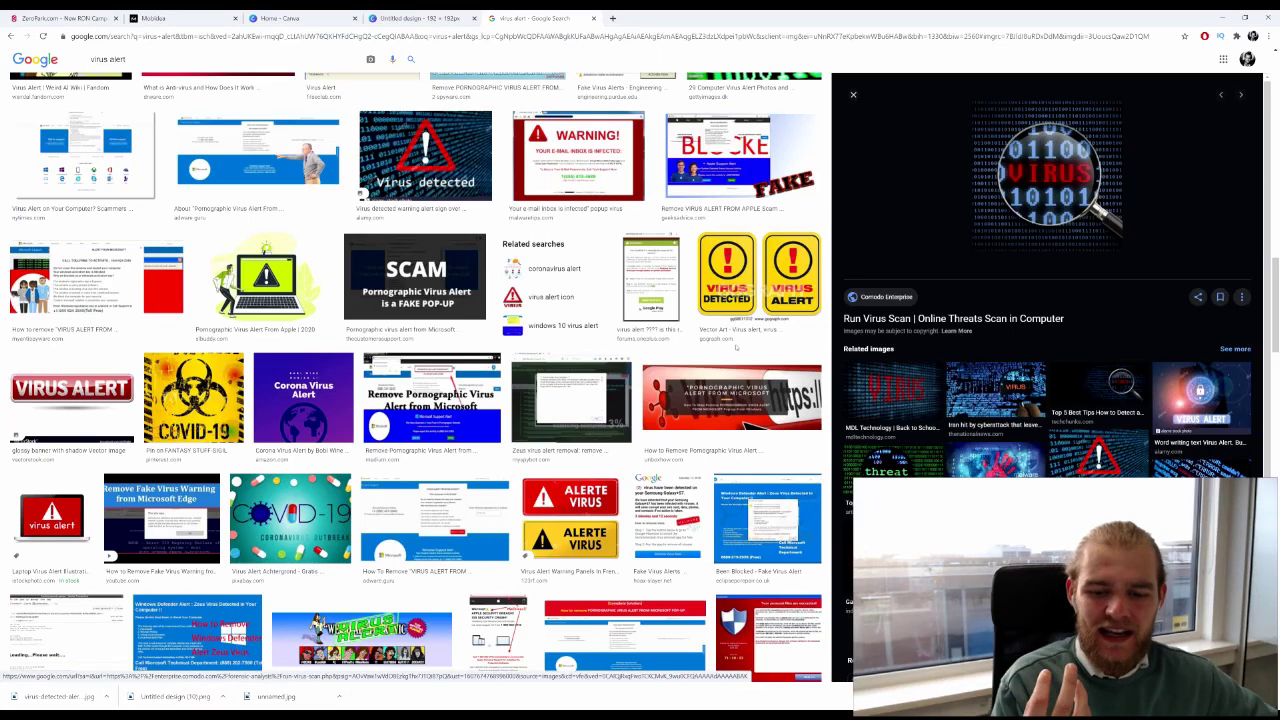
# Examine the further "virus alert" image results for a picture suitable as another creative.
pyautogui.scroll(-10, 473, 430)
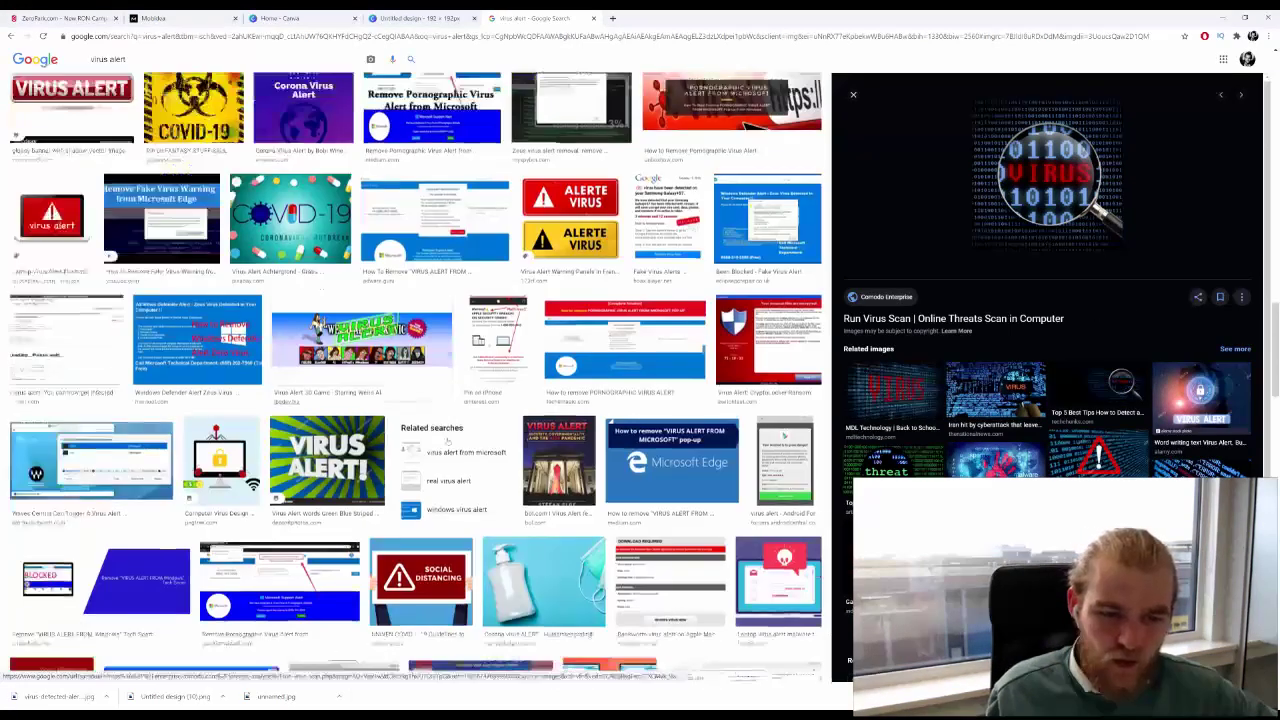
pyautogui.scroll(-3, 466, 440)
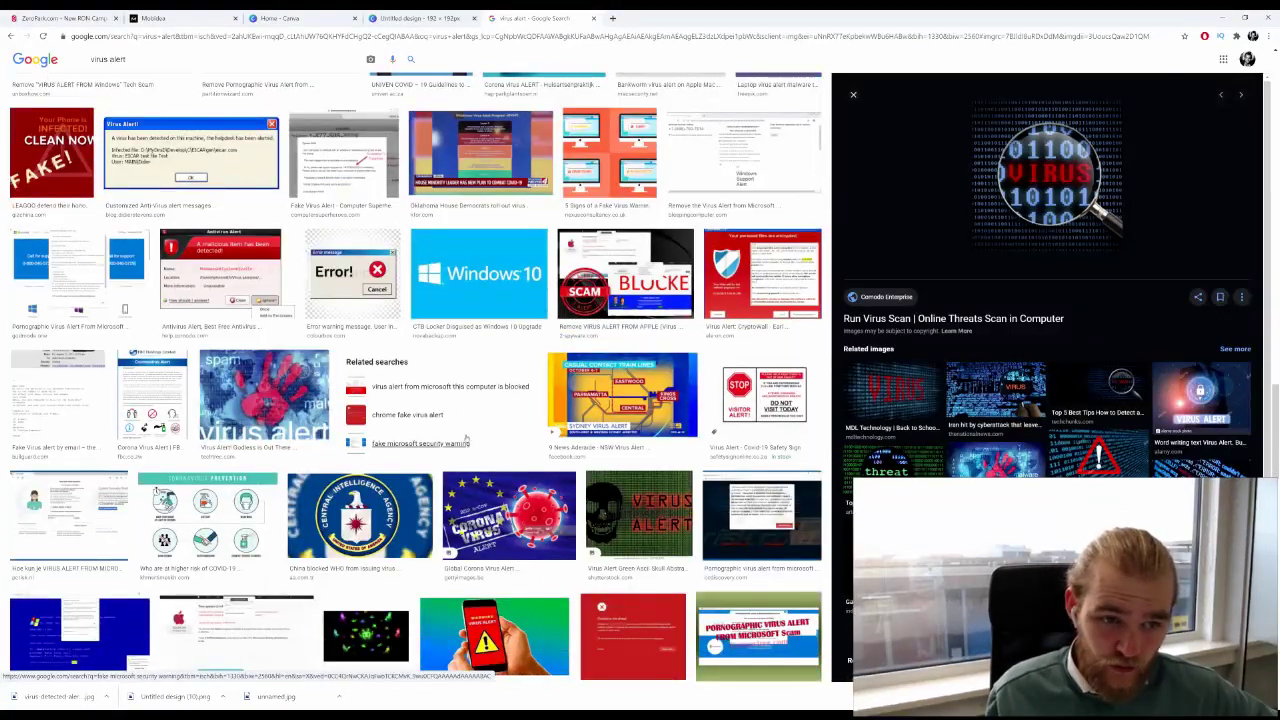
pyautogui.scroll(-2, 467, 437)
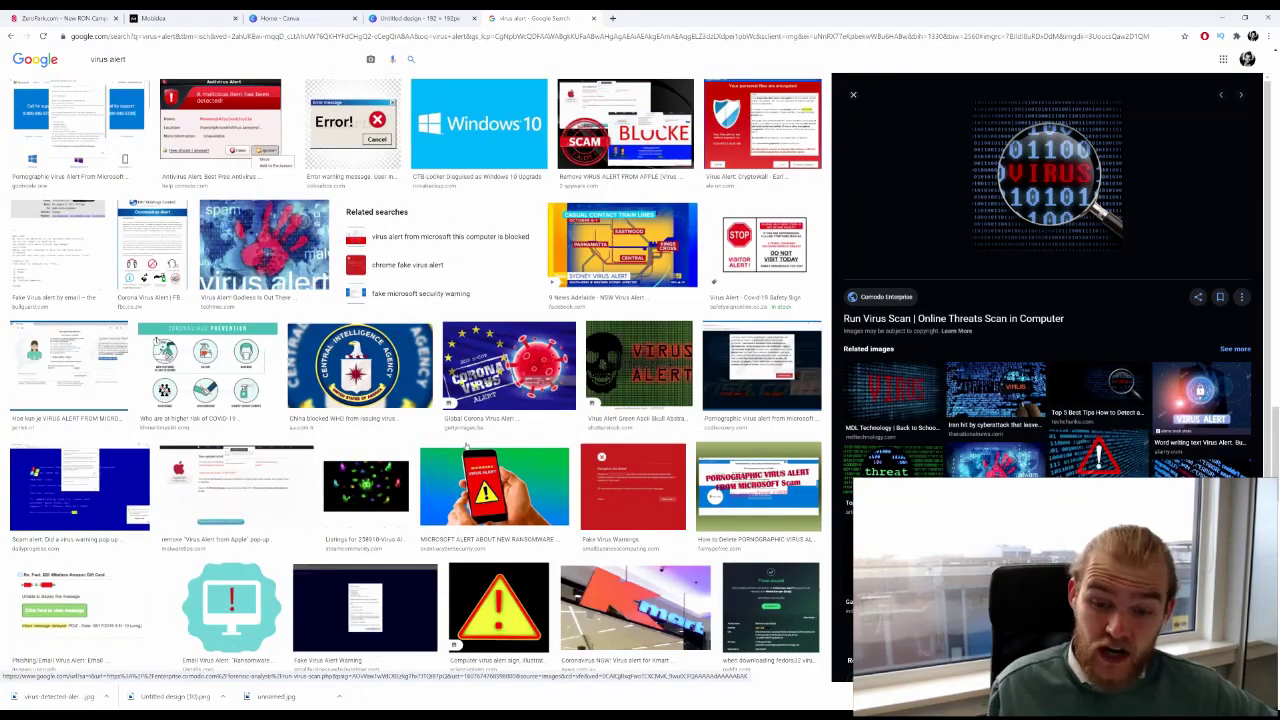
pyautogui.scroll(-4, 467, 437)
pyautogui.scroll(-4, 485, 421)
pyautogui.scroll(-6, 485, 421)
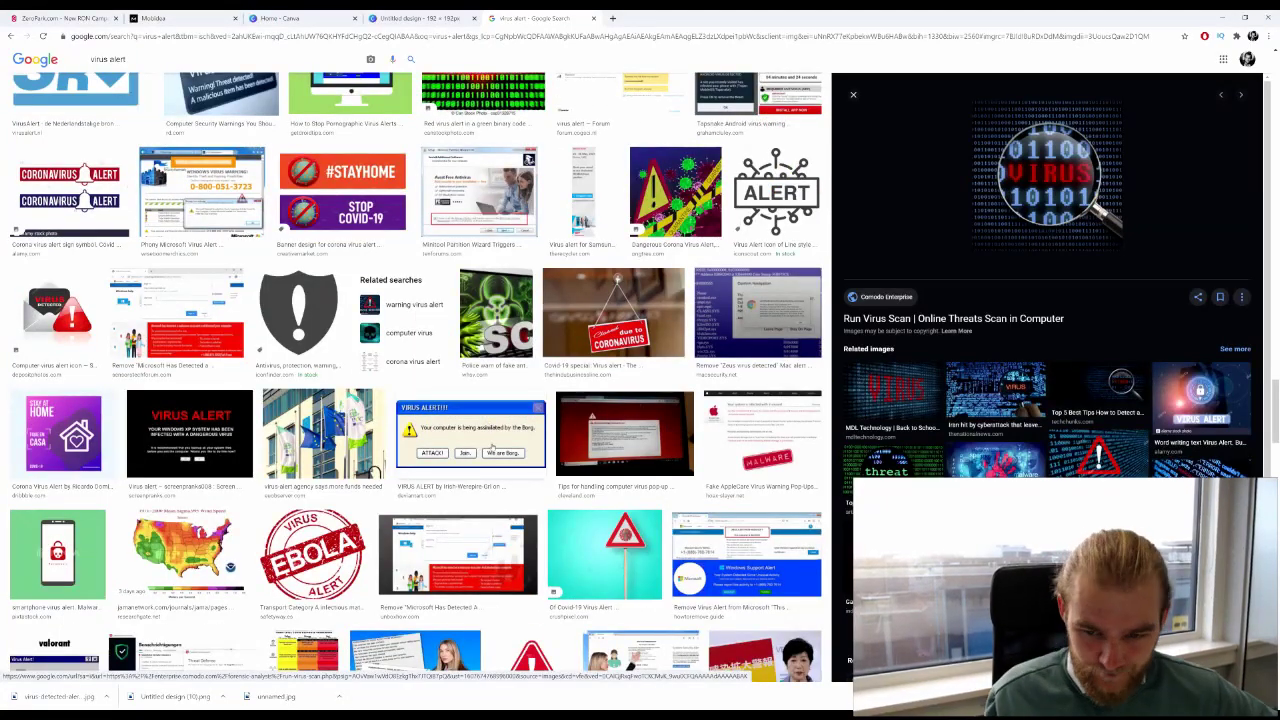
pyautogui.scroll(-2, 491, 421)
pyautogui.scroll(-3, 490, 425)
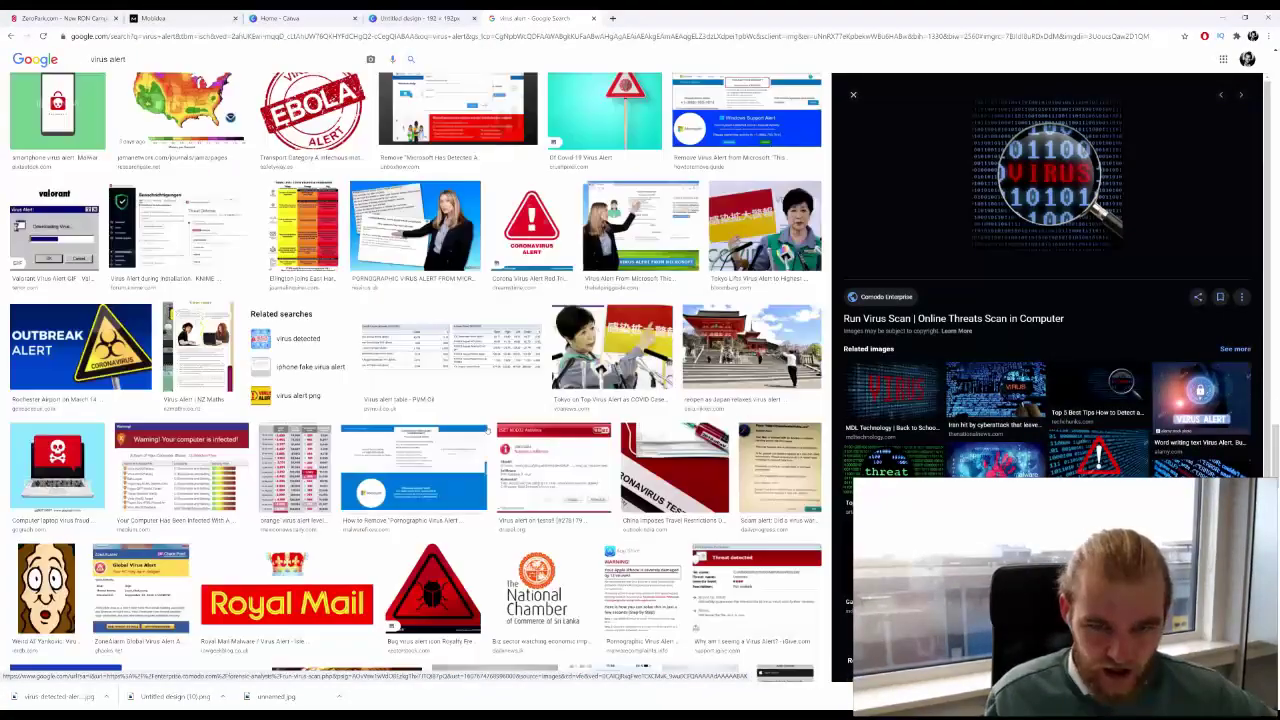
pyautogui.scroll(-4, 490, 425)
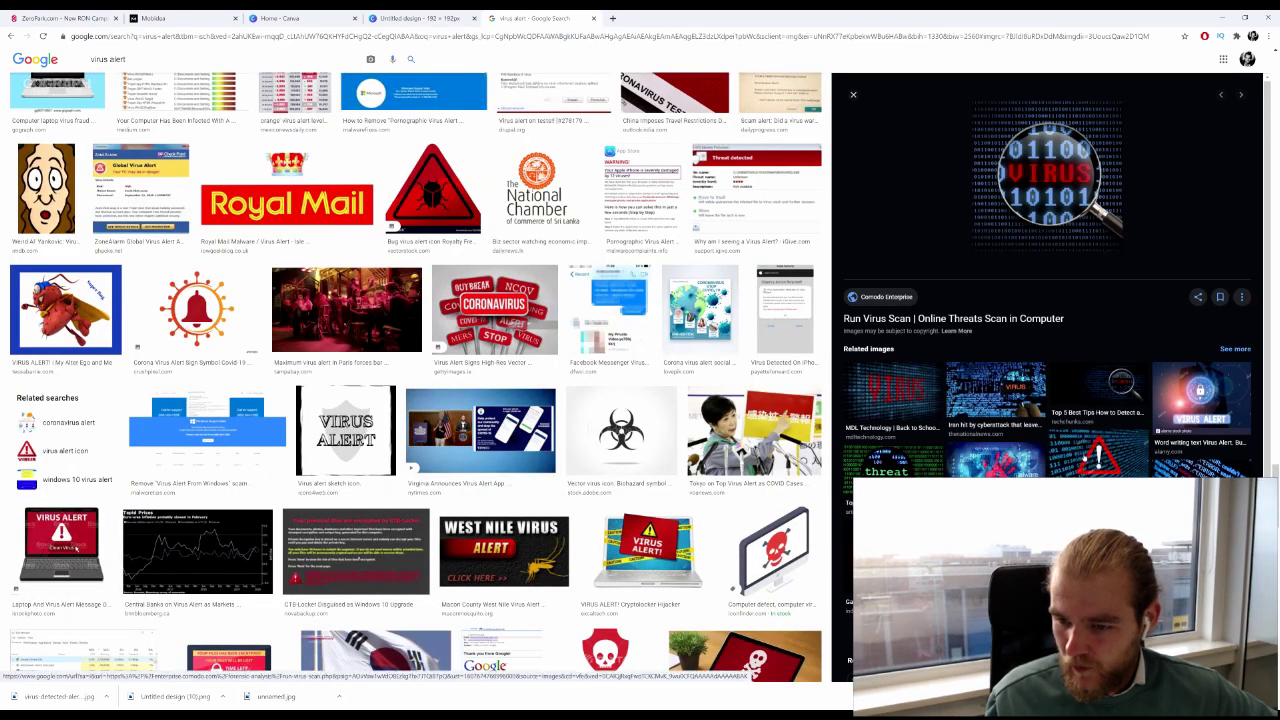
# Save the blue Shutterstock "Virus Detected" picture with the red warning triangle and switch back to the 192 x 192 px Canva design.
pyautogui.click(1087, 458)
pyautogui.scroll(-2, 1000, 405)
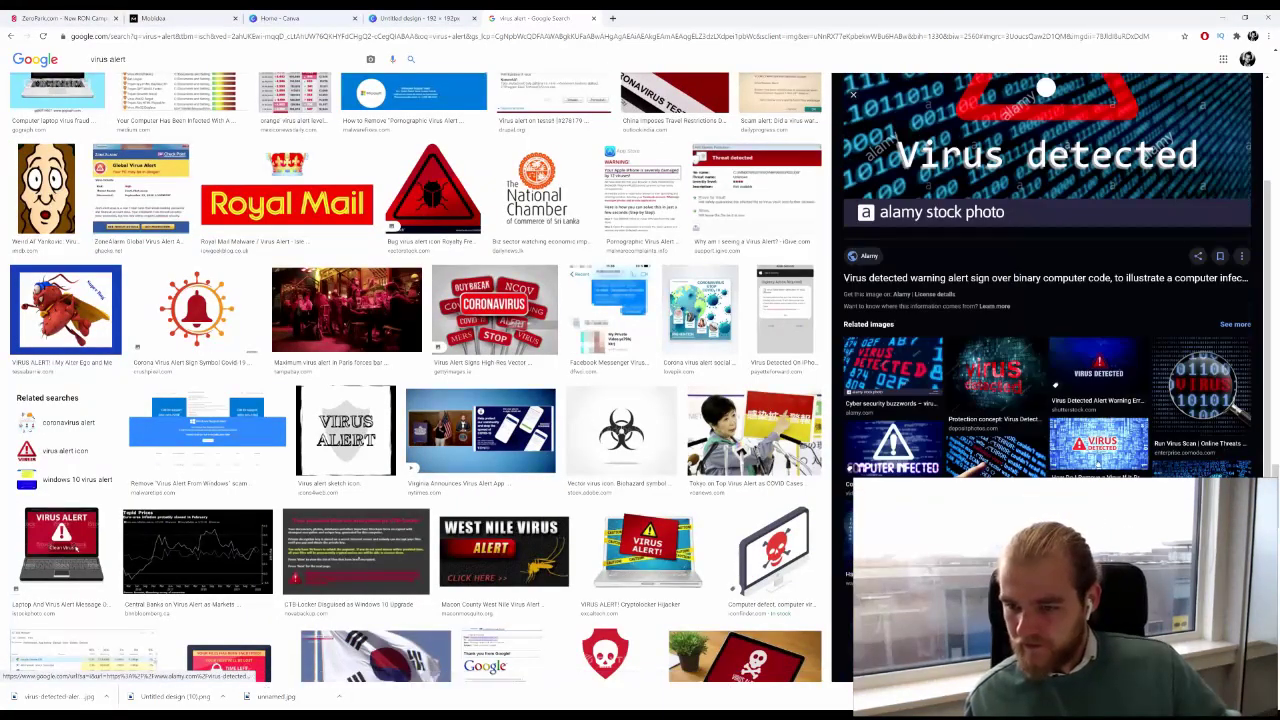
pyautogui.click(1092, 409)
pyautogui.rightClick(1059, 237)
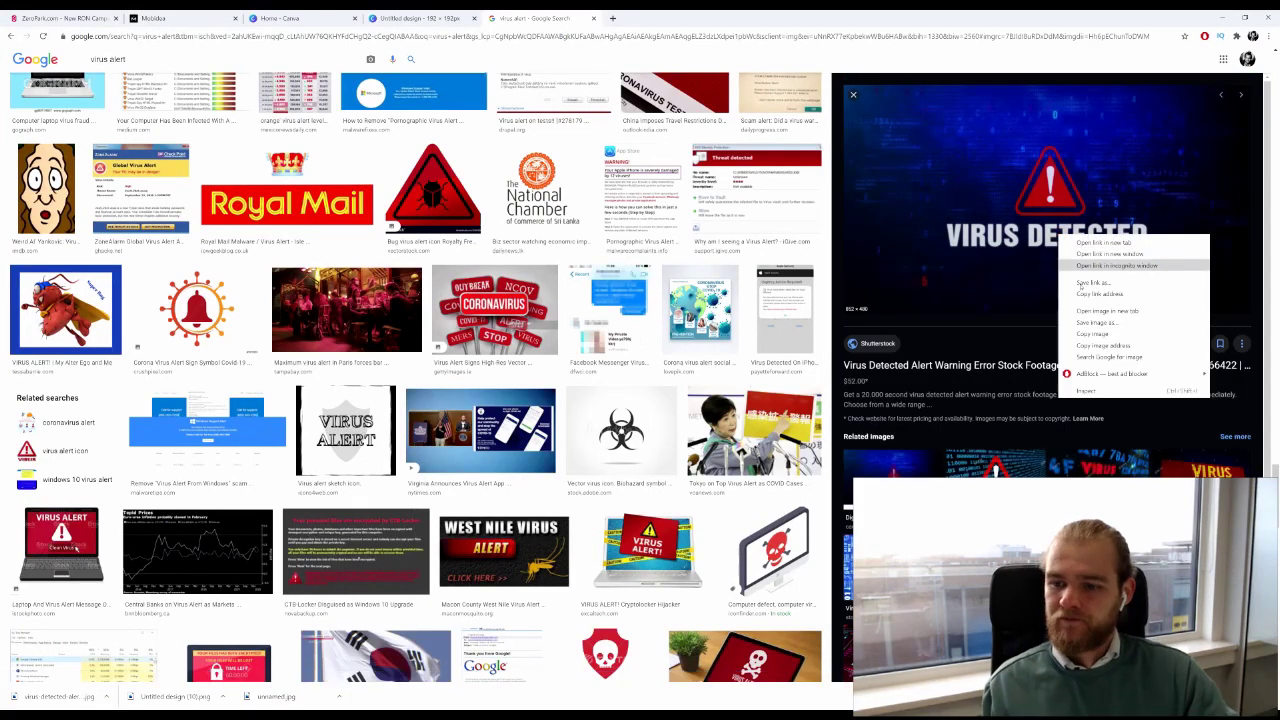
pyautogui.click(1096, 322)
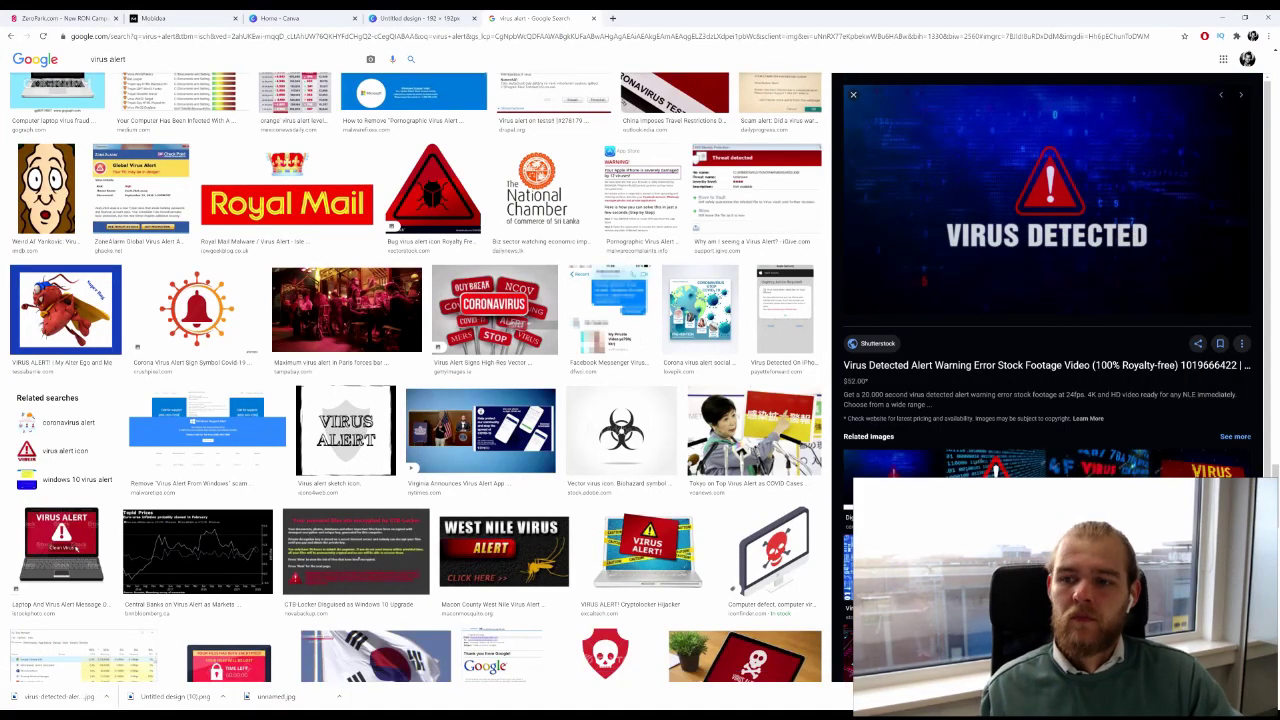
pyautogui.press('Return')
pyautogui.click(427, 18)
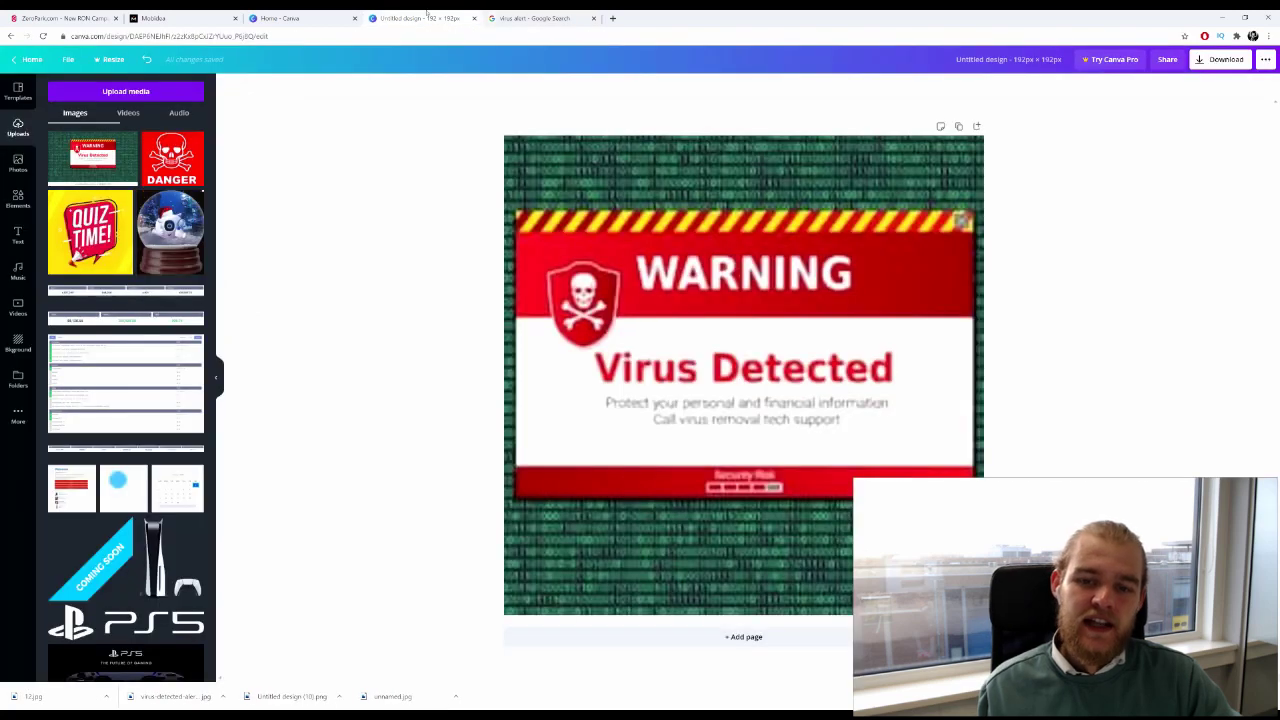
# Replace the picture in the 192 x 192 px design with the newly saved "Virus Detected" image 12.jpg, filling the whole page.
pyautogui.click(770, 345)
pyautogui.press('Delete')
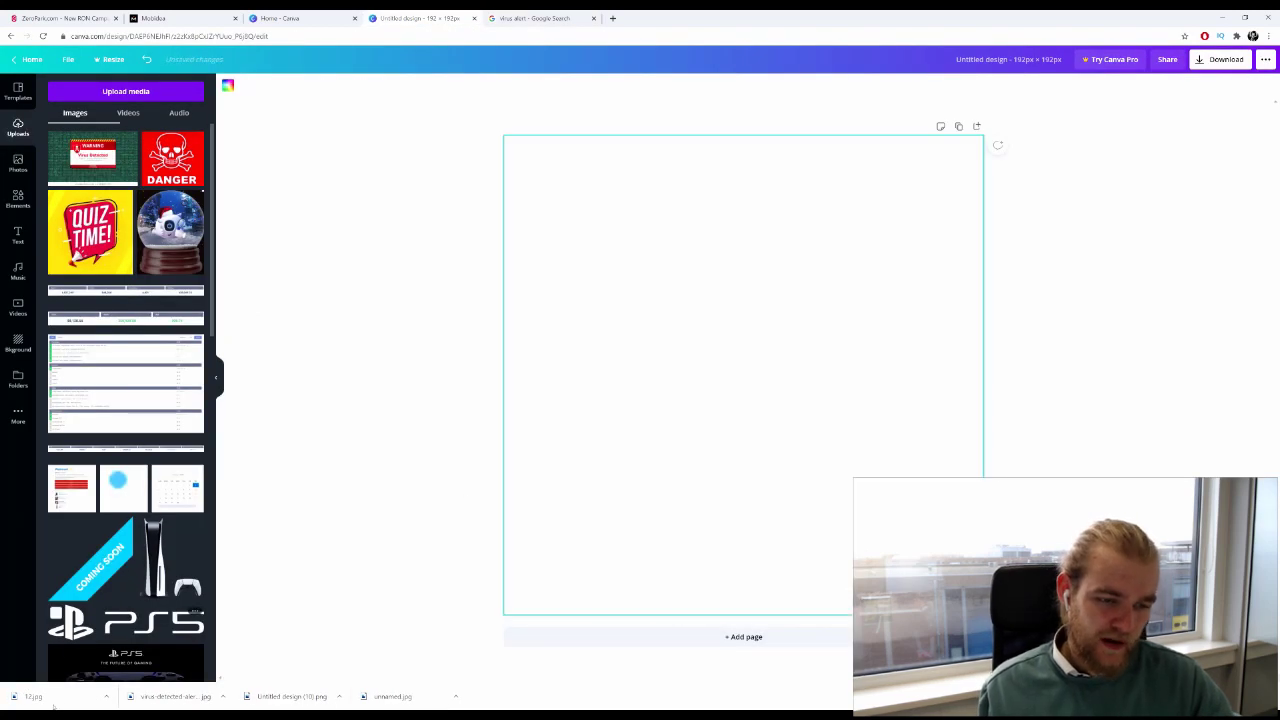
pyautogui.moveTo(35, 696); pyautogui.dragTo(130, 300)
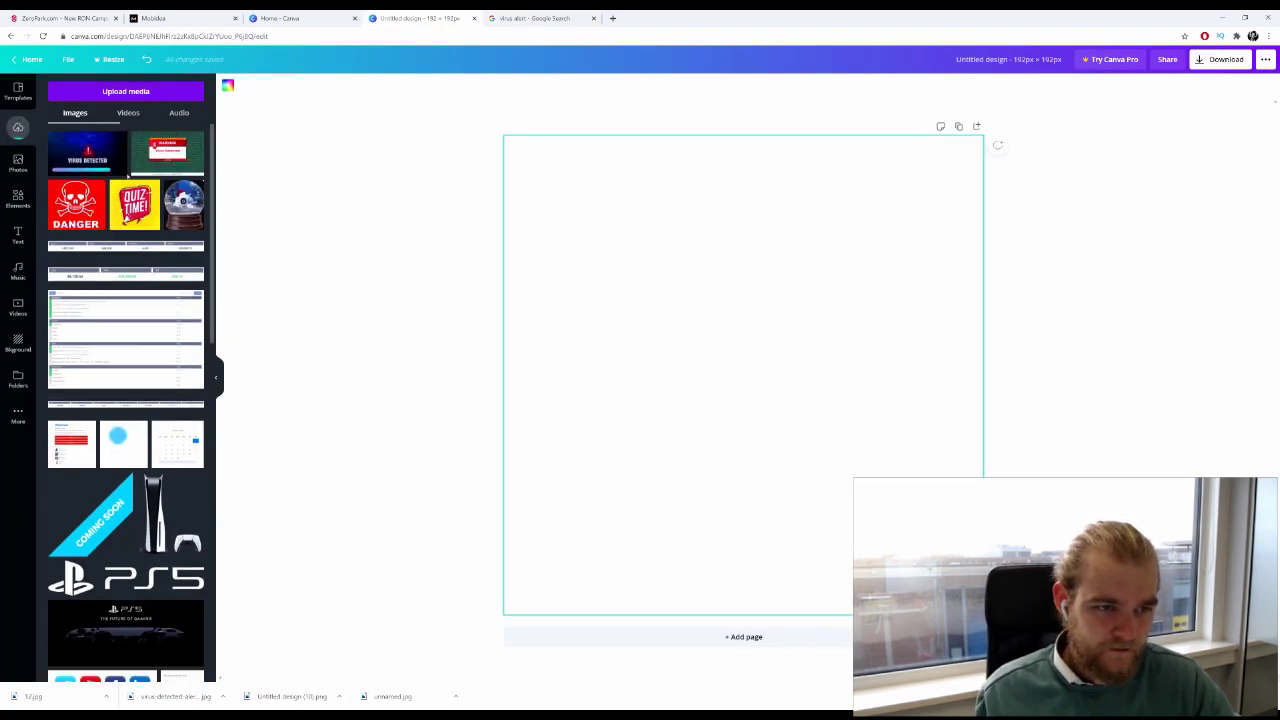
pyautogui.moveTo(122, 140); pyautogui.dragTo(516, 228)
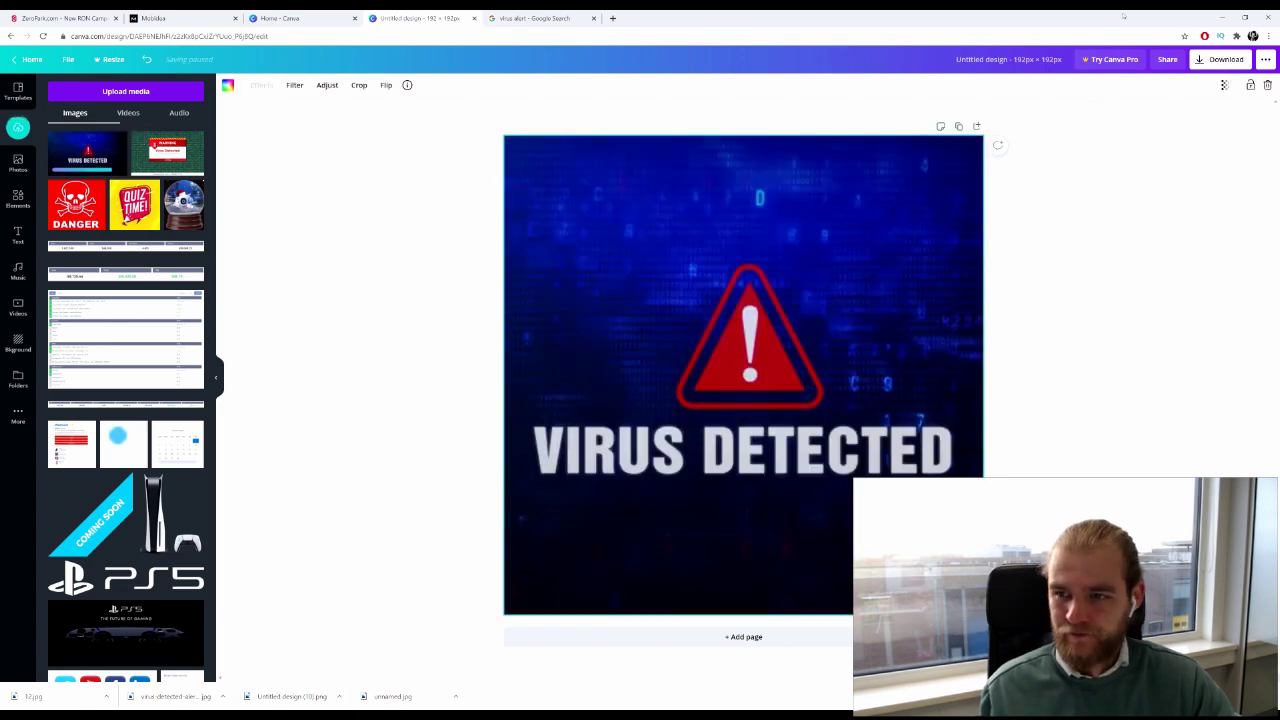
# Download the design as a PNG and upload it to the Zeropark campaign as the second push creative.
pyautogui.click(1218, 60)
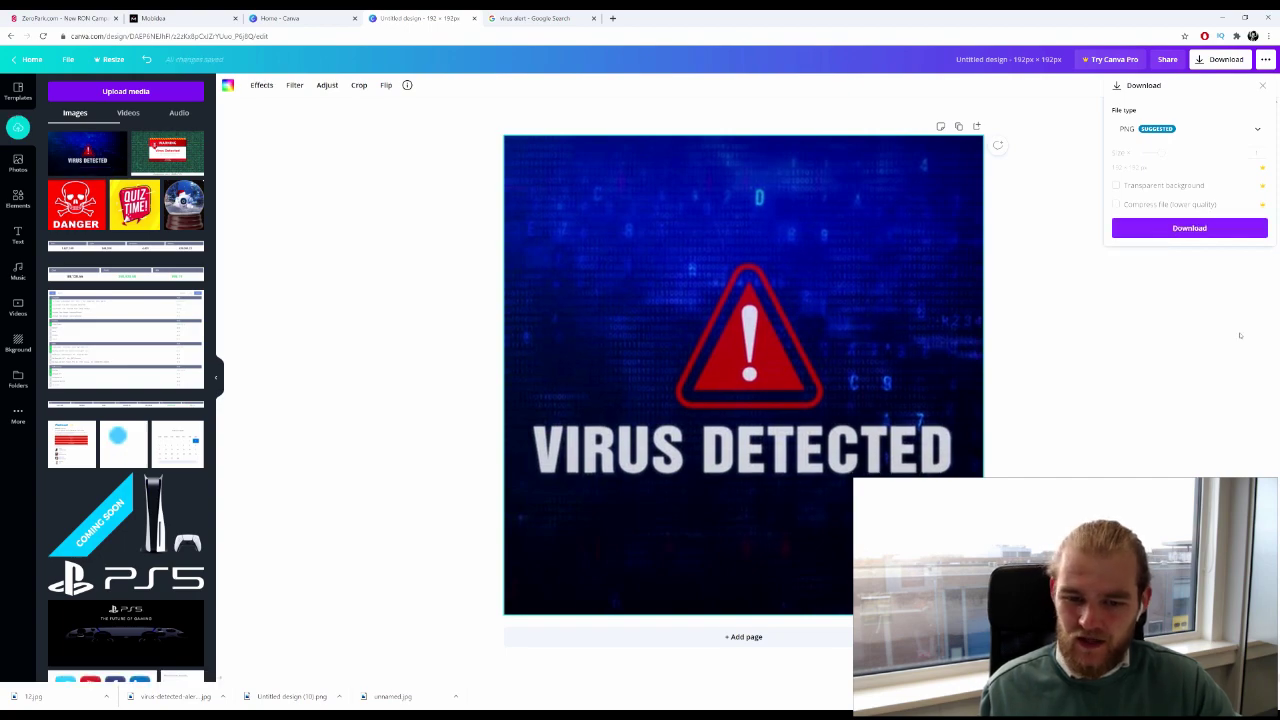
pyautogui.click(1189, 228)
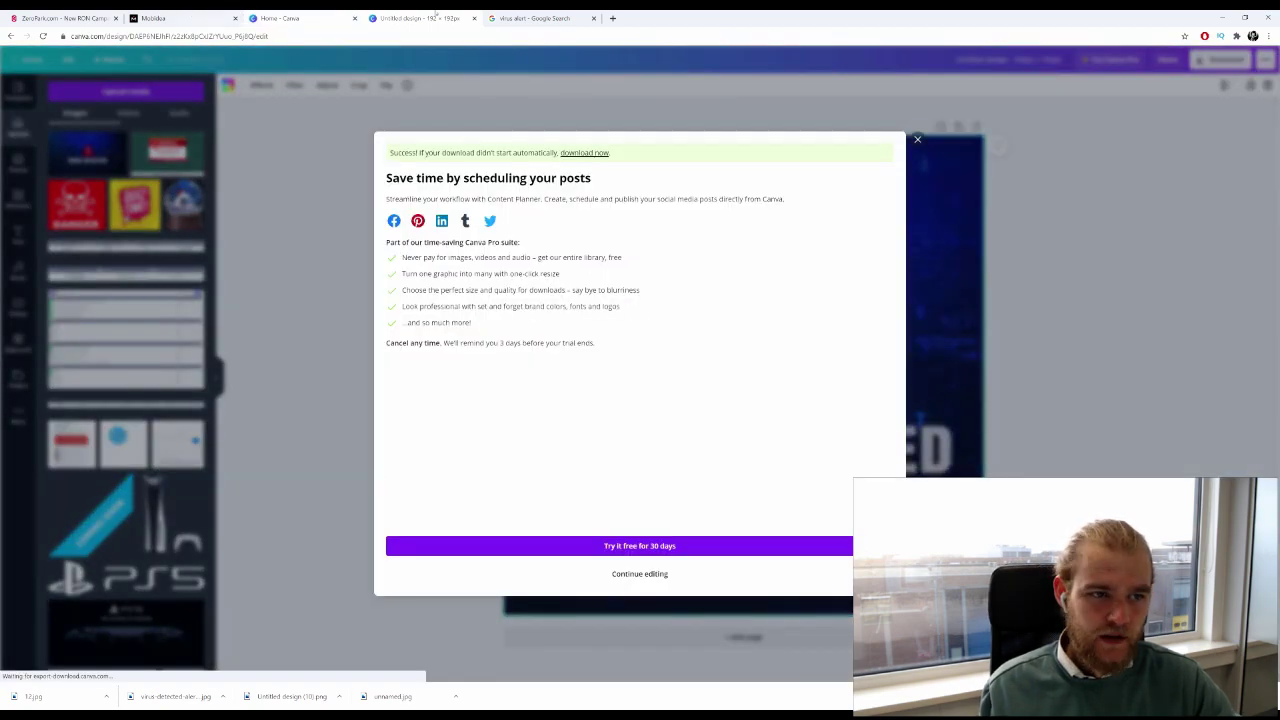
pyautogui.click(82, 16)
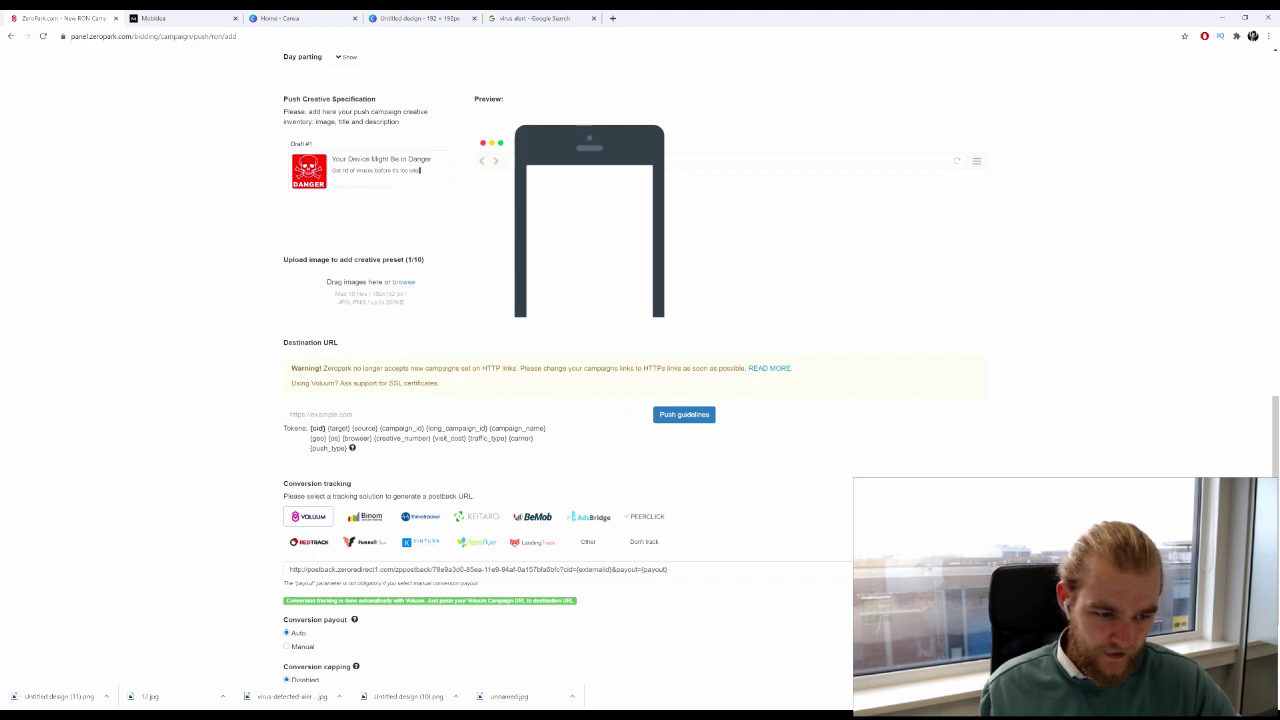
pyautogui.moveTo(60, 696); pyautogui.dragTo(455, 260)
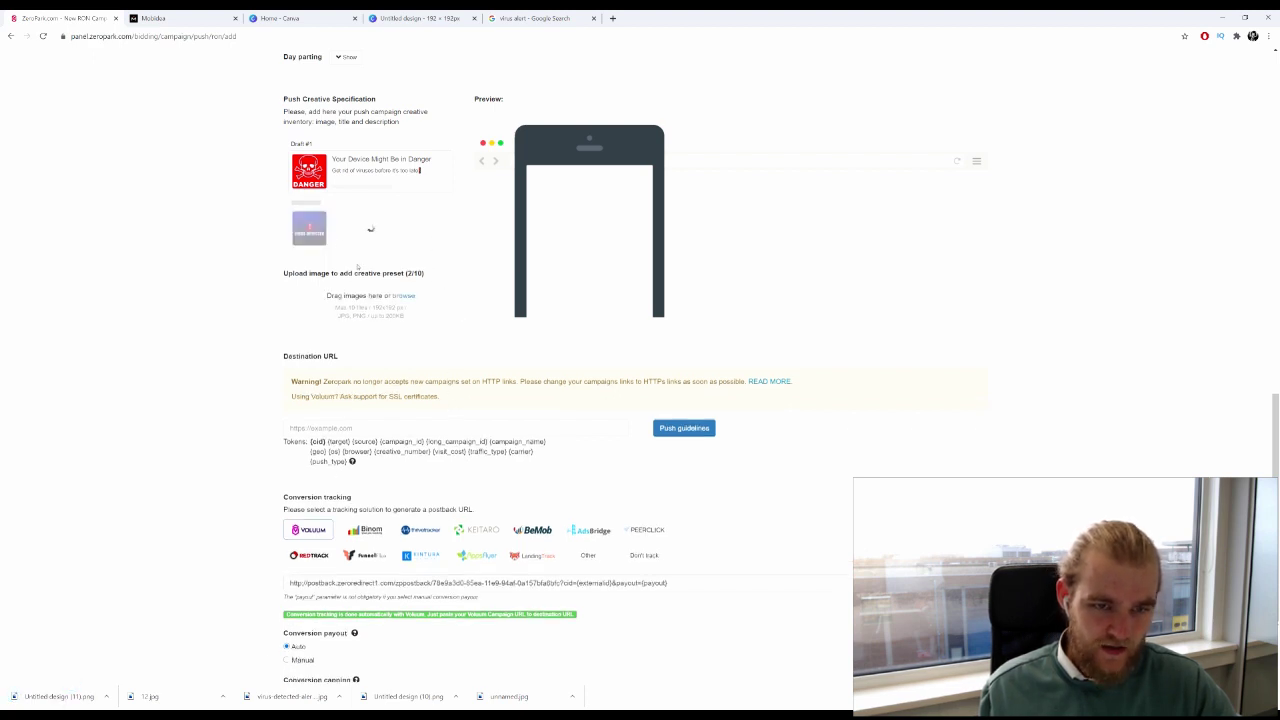
# Title the second creative "WARNING" and add the Warning Sign emoji after the word, found by searching emojis for "warning".
pyautogui.click(383, 215)
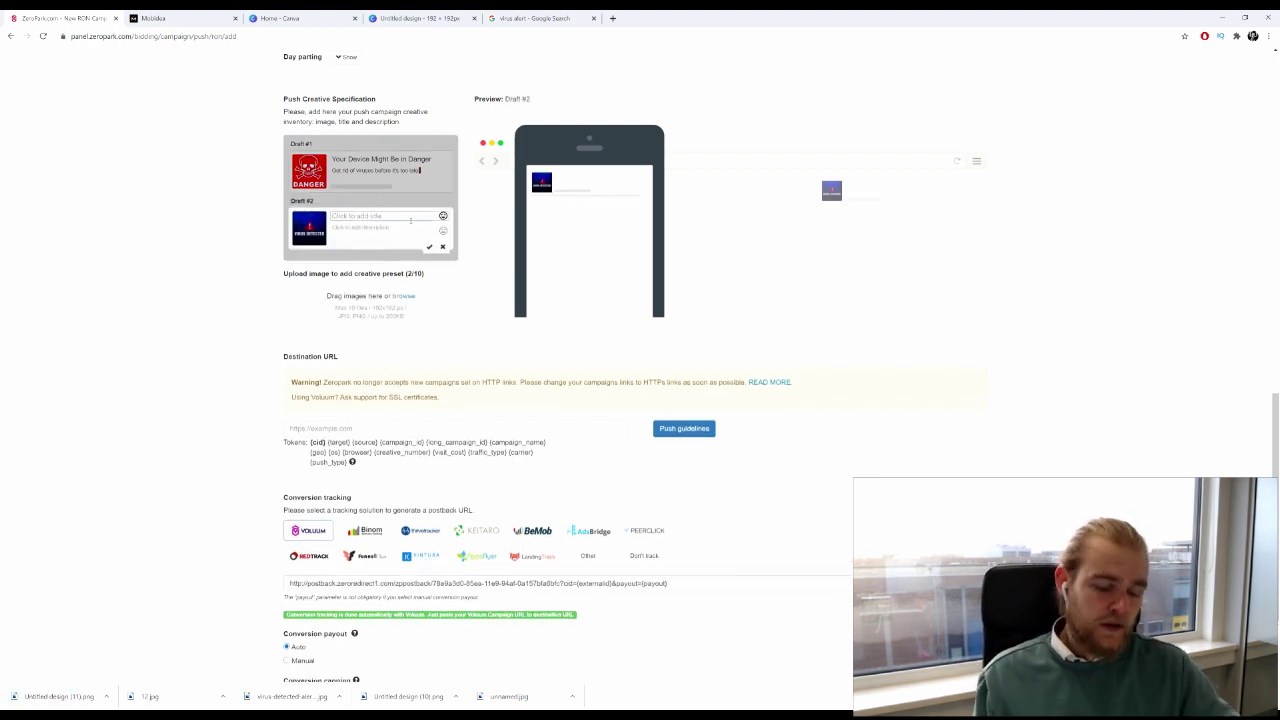
pyautogui.write('WARNING')
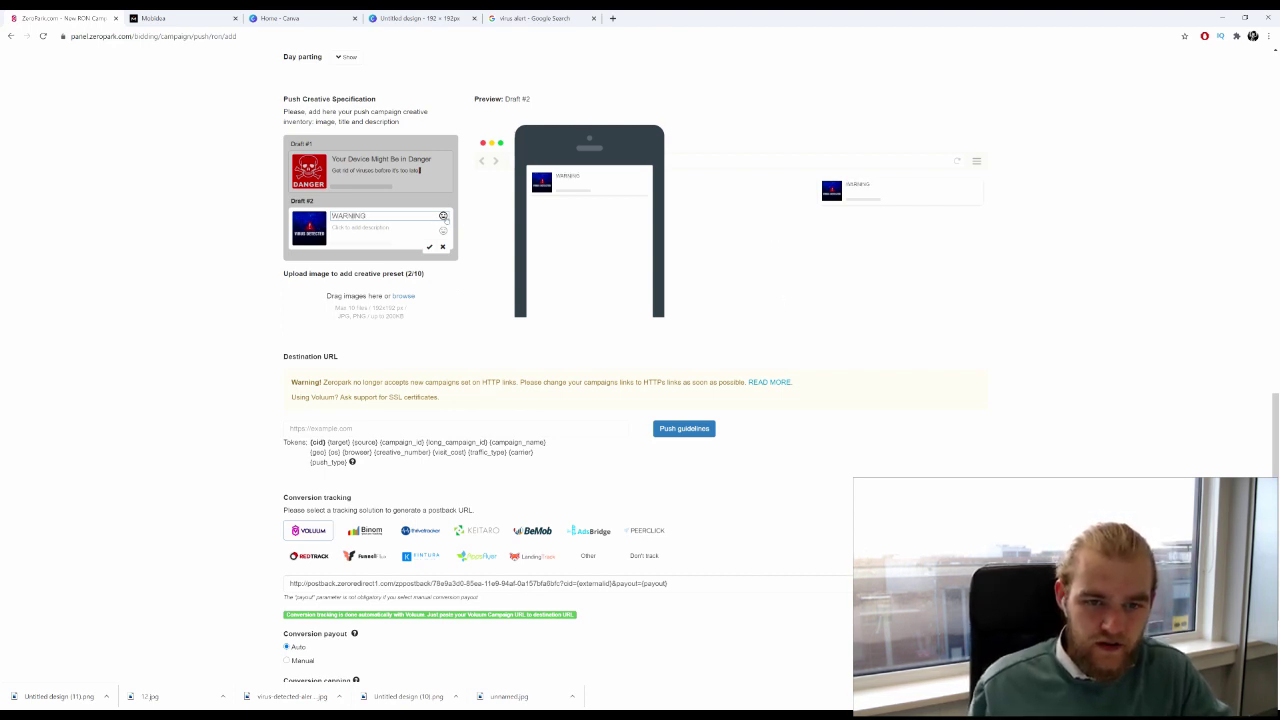
pyautogui.click(443, 216)
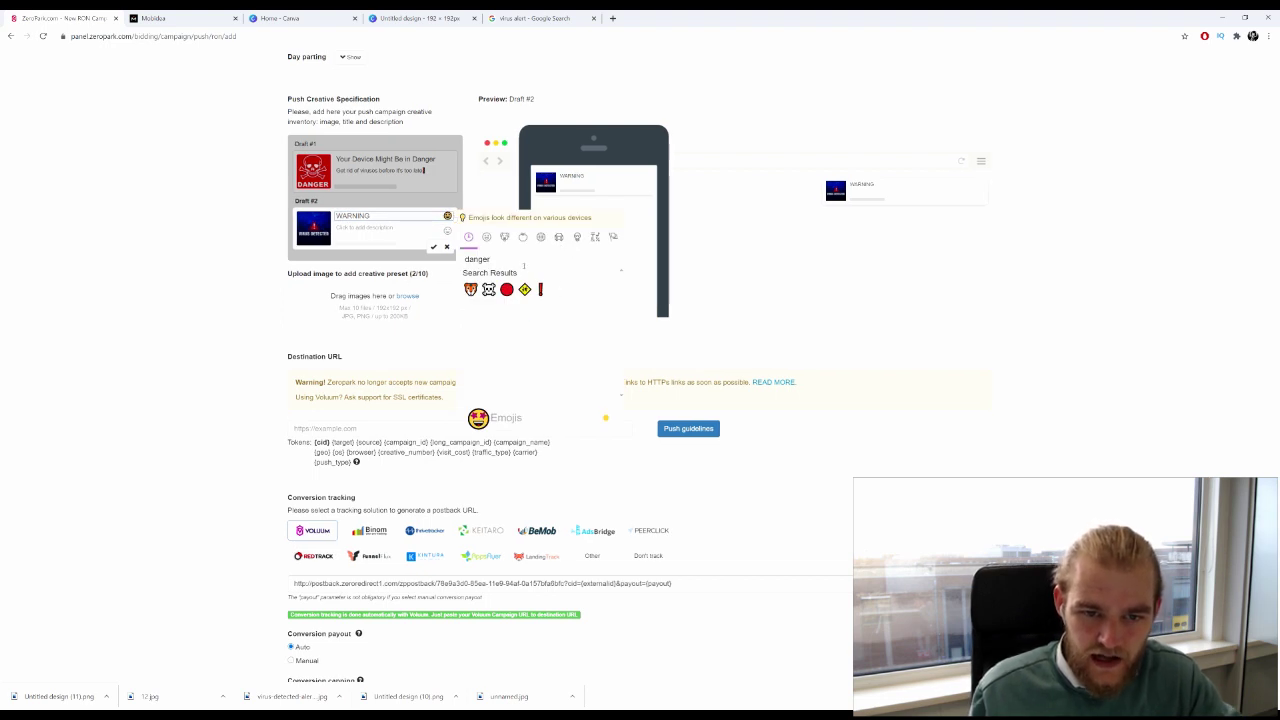
pyautogui.moveTo(524, 266); pyautogui.dragTo(392, 272)
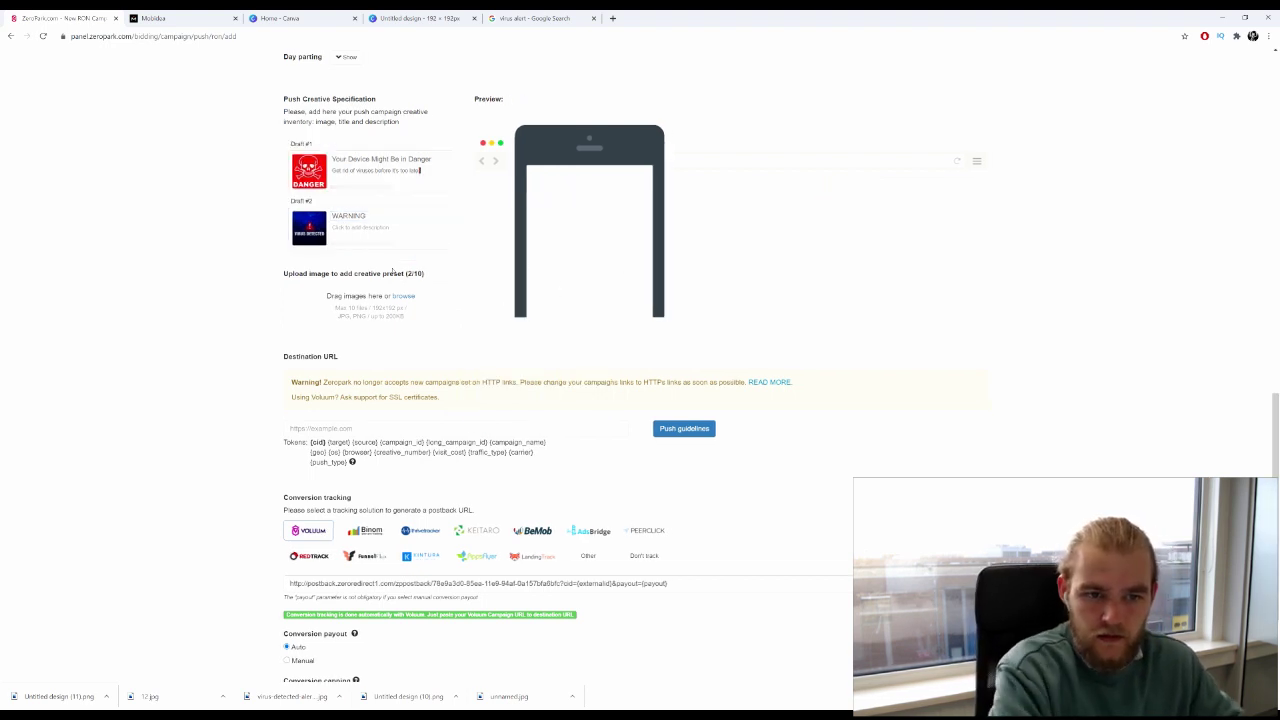
pyautogui.click(334, 217)
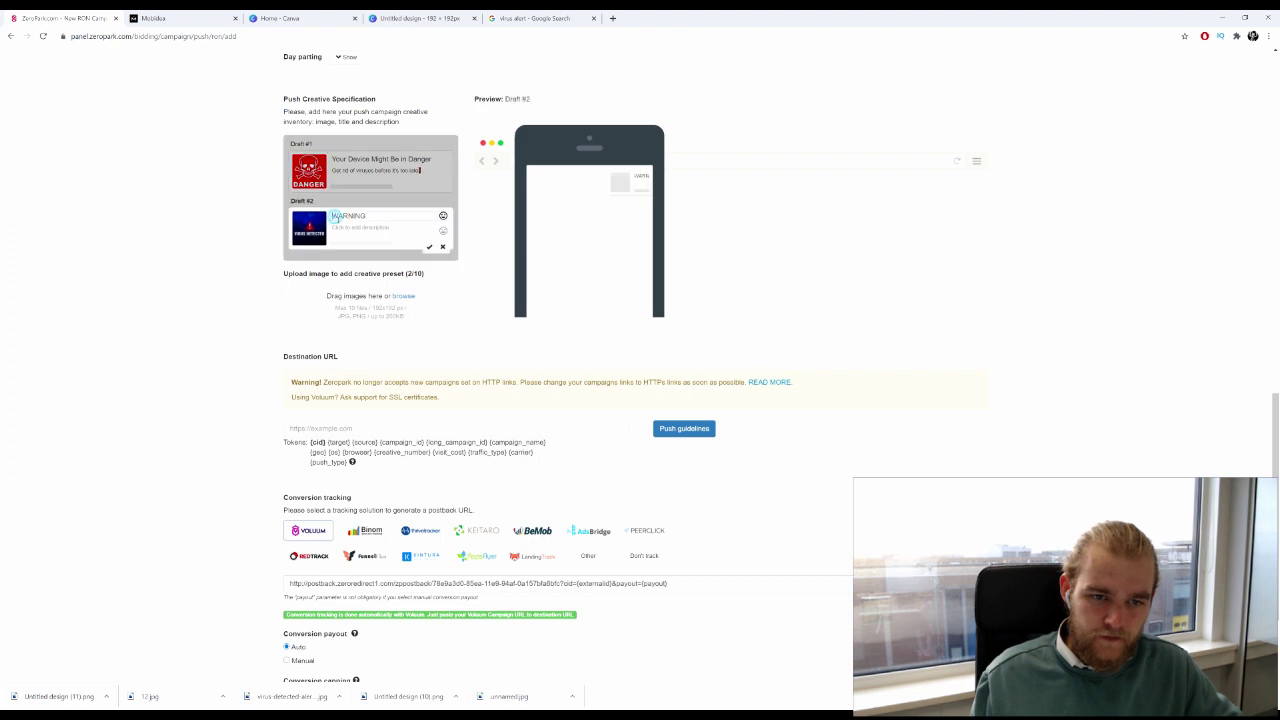
pyautogui.click(443, 216)
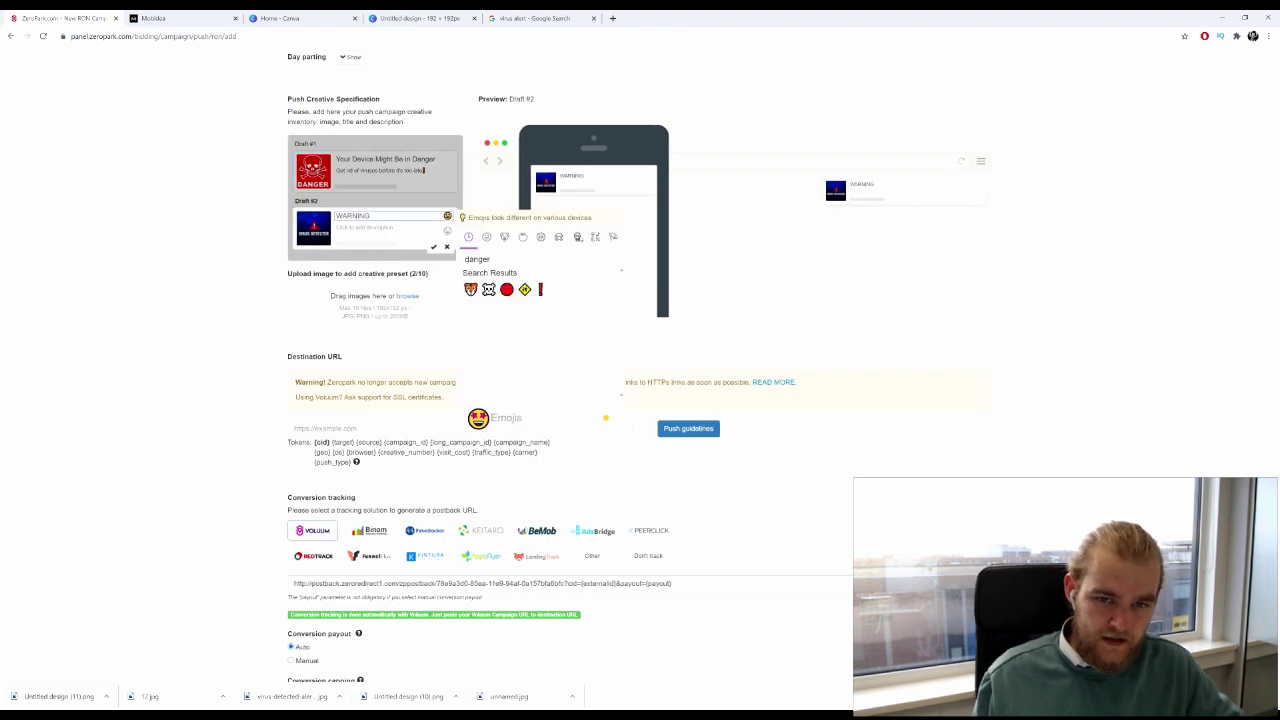
pyautogui.doubleClick(552, 257)
pyautogui.write('wa')
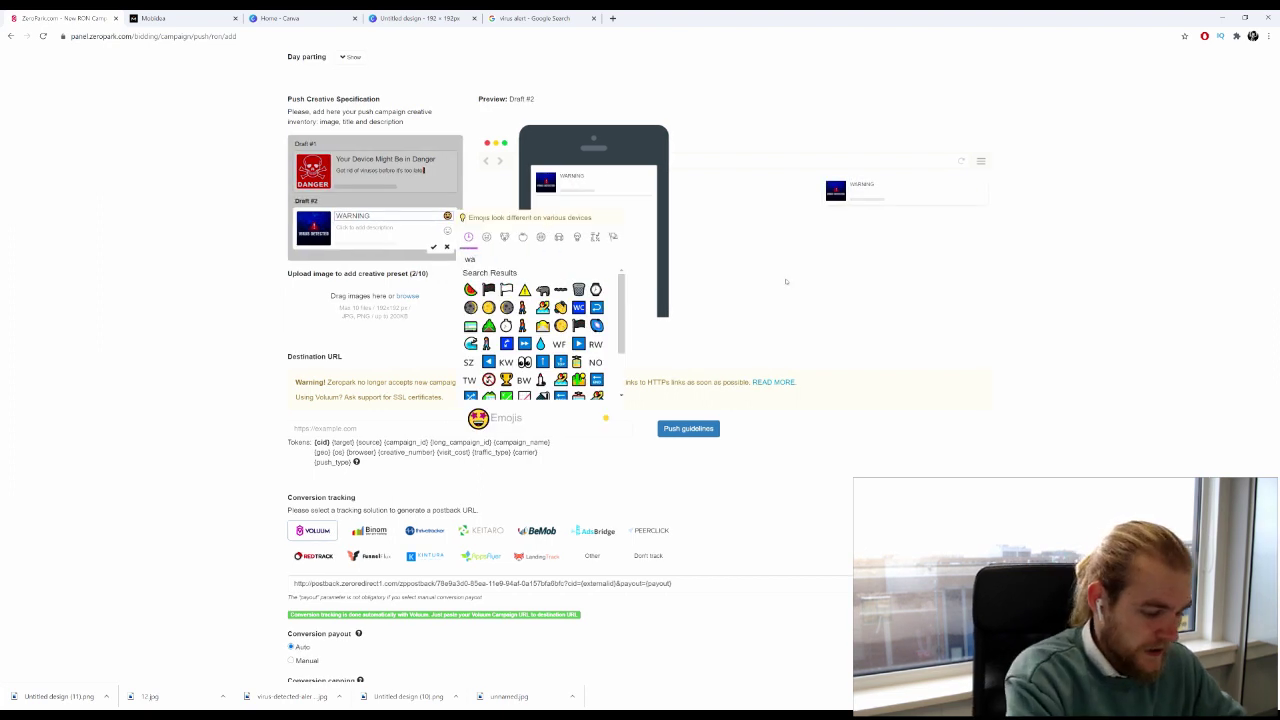
pyautogui.write('rning')
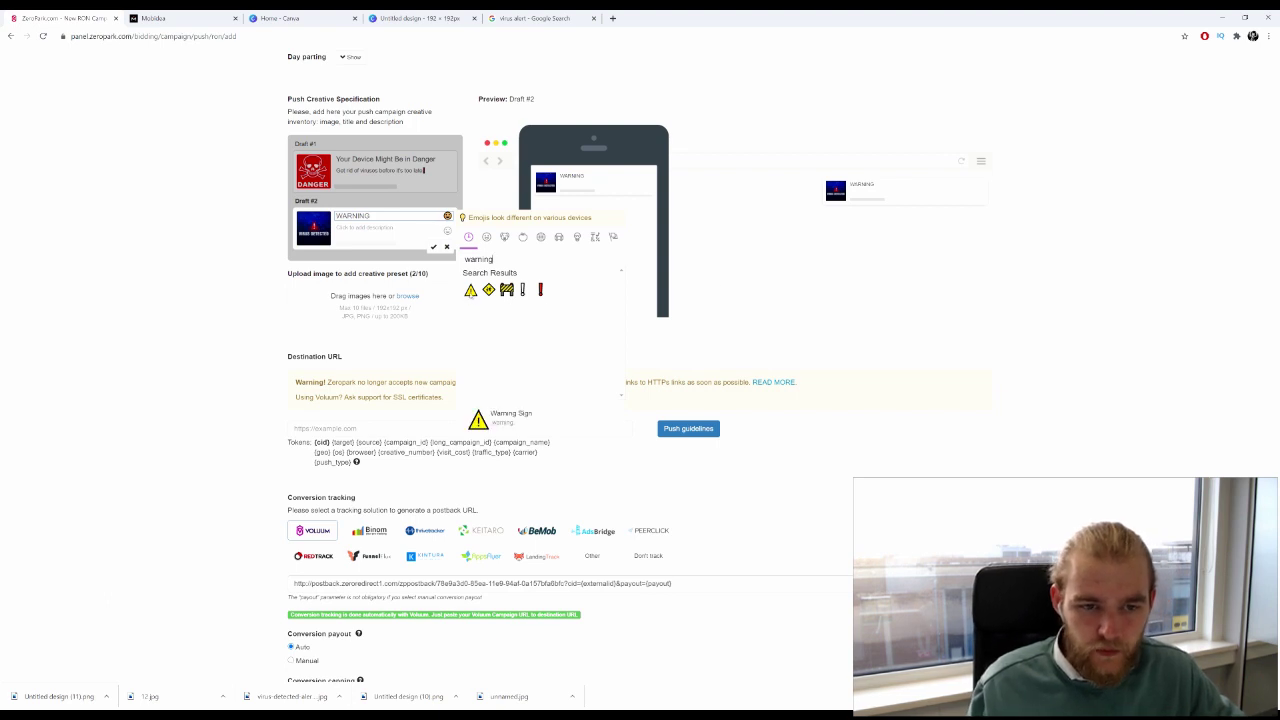
pyautogui.click(470, 290)
pyautogui.click(338, 218)
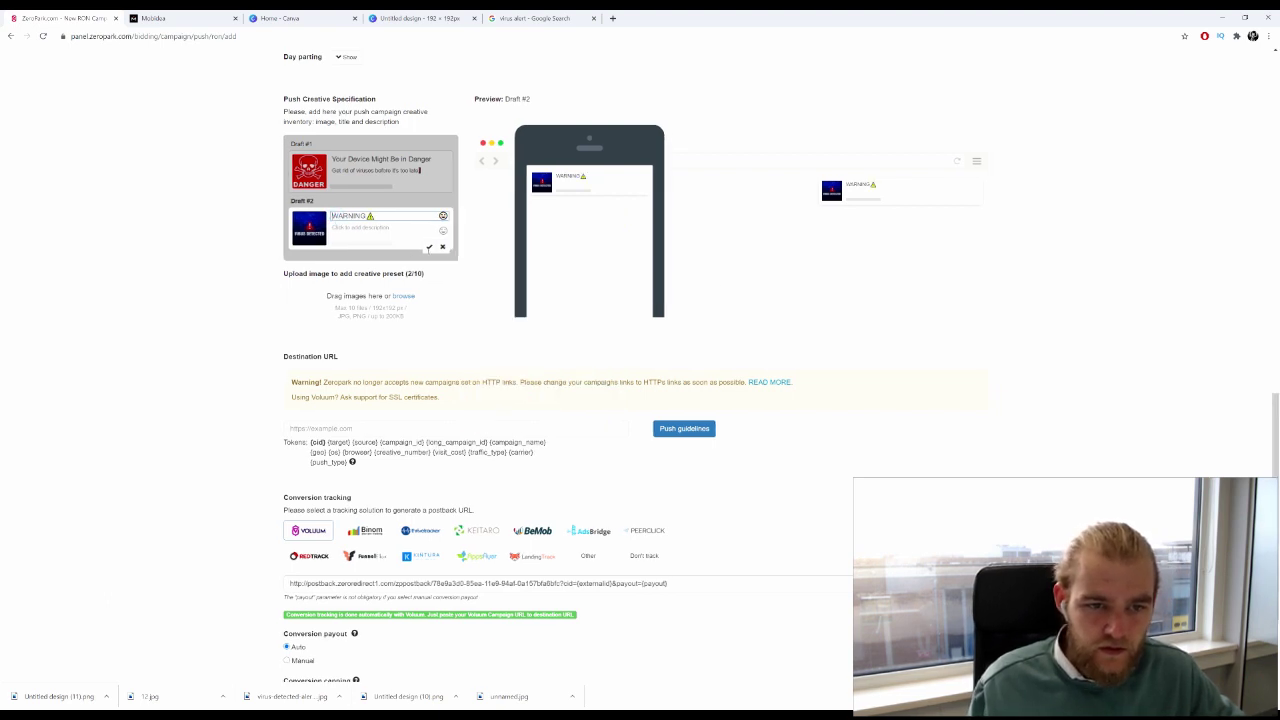
# Place another Warning Sign emoji in front of "WARNING" in the second creative's title.
pyautogui.click(443, 215)
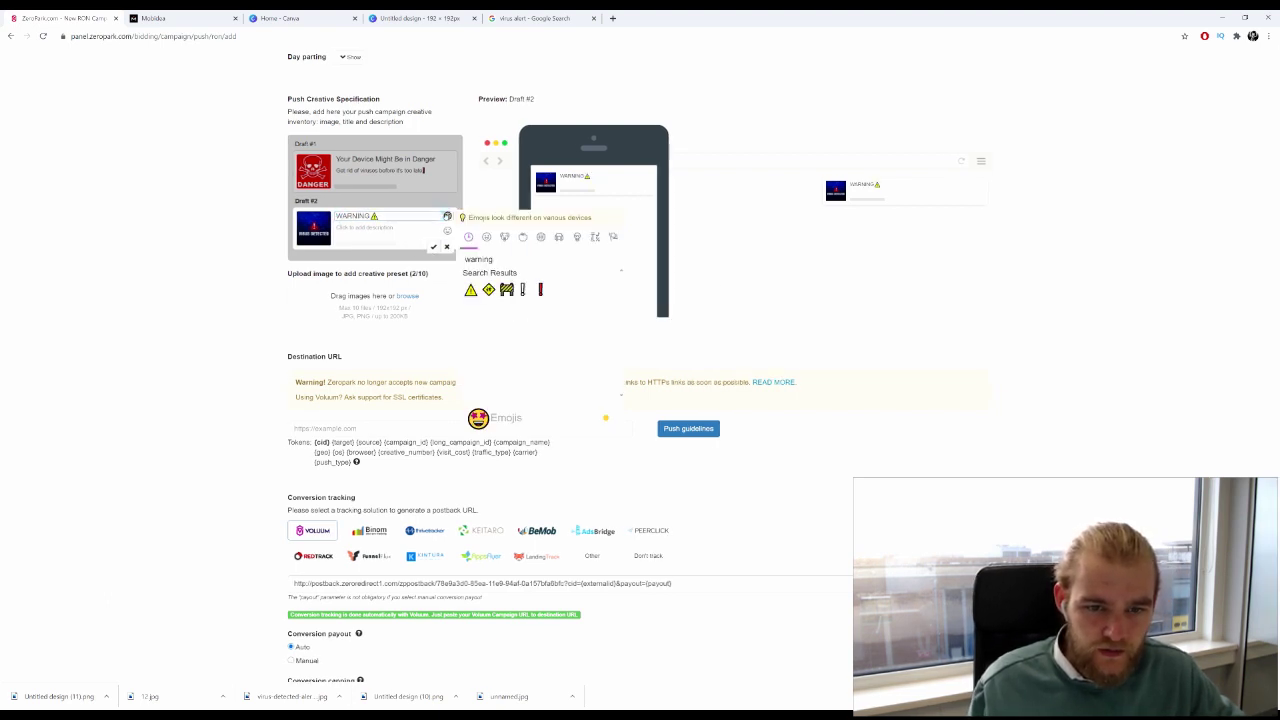
pyautogui.click(470, 290)
pyautogui.click(410, 229)
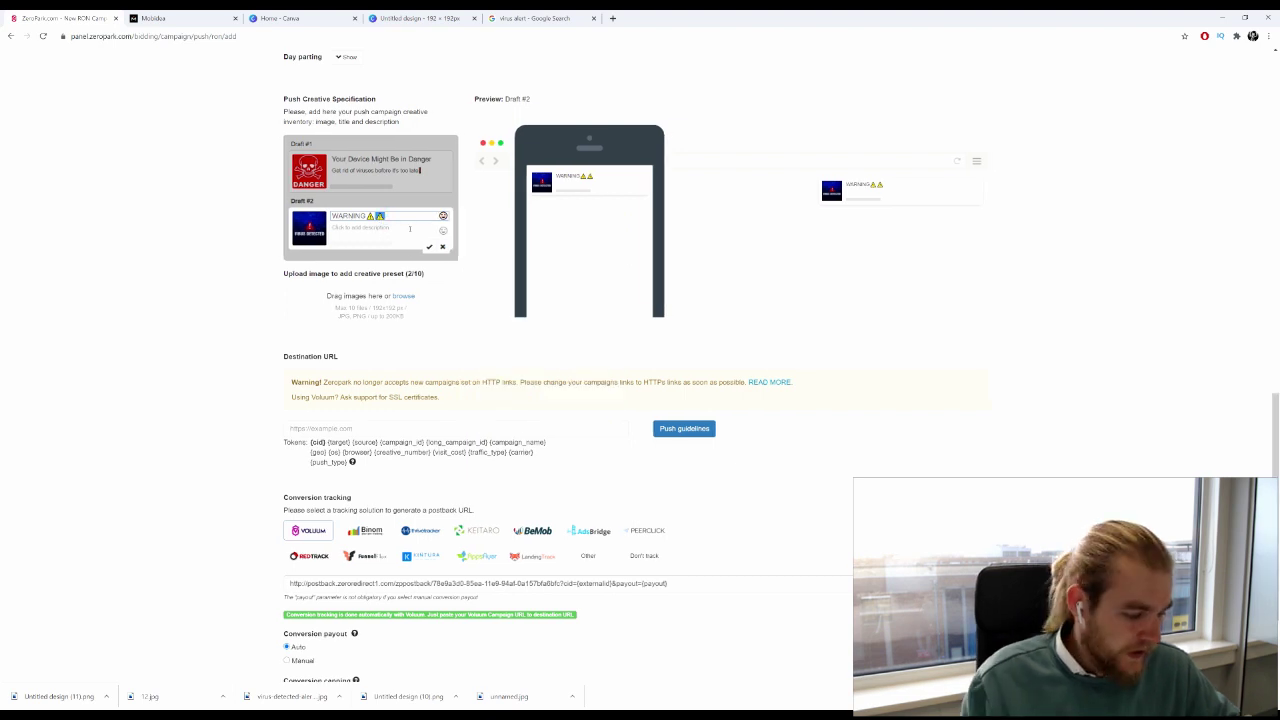
pyautogui.press('BackSpace')
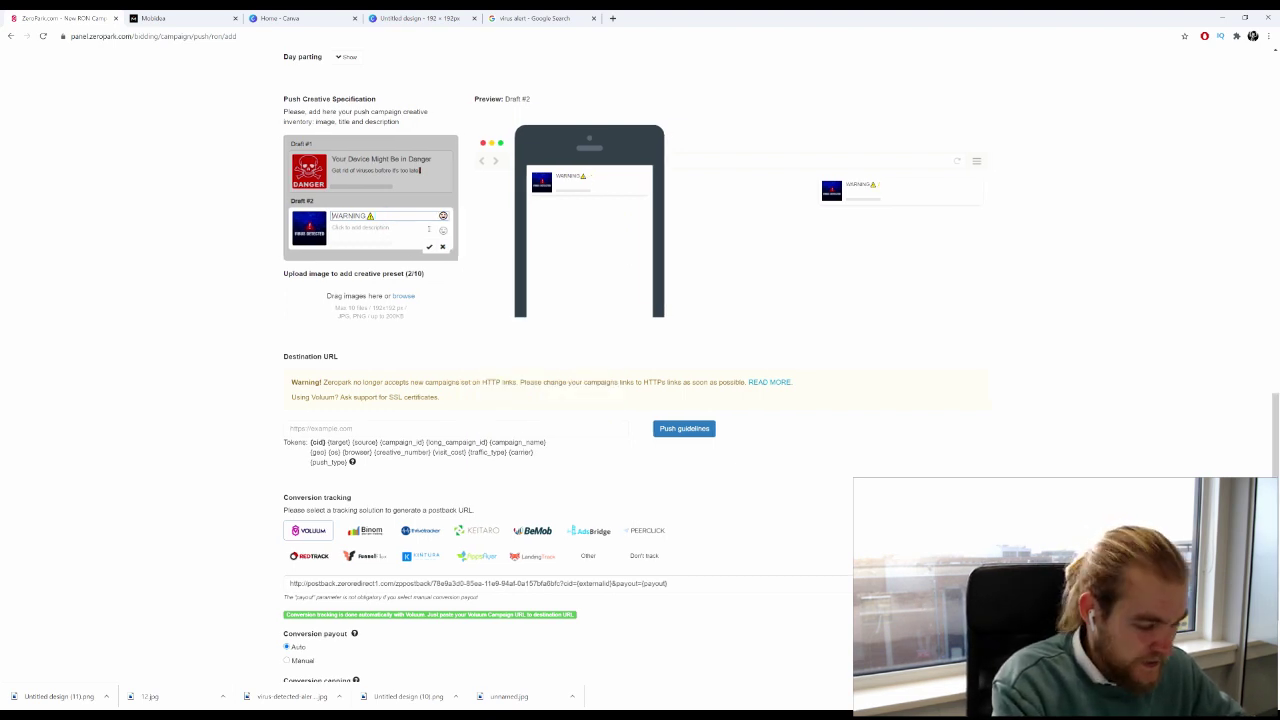
pyautogui.write('⚠')
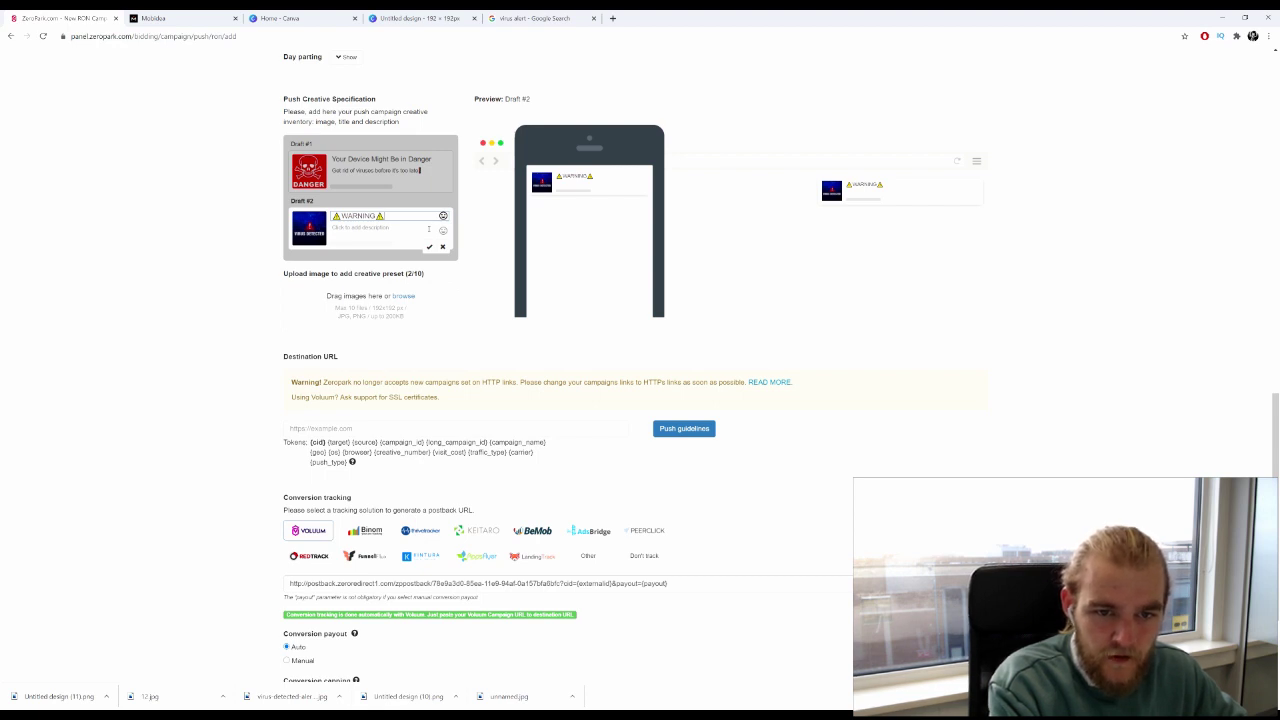
# Extend the second creative's title between the two emojis to "WARNING! Virus Detected!".
pyautogui.hotkey('shift', 'Left')
pyautogui.hotkey('shift', 'Left')
pyautogui.hotkey('shift', 'Left')
pyautogui.hotkey('shift', 'Left')
pyautogui.hotkey('shift', 'Left')
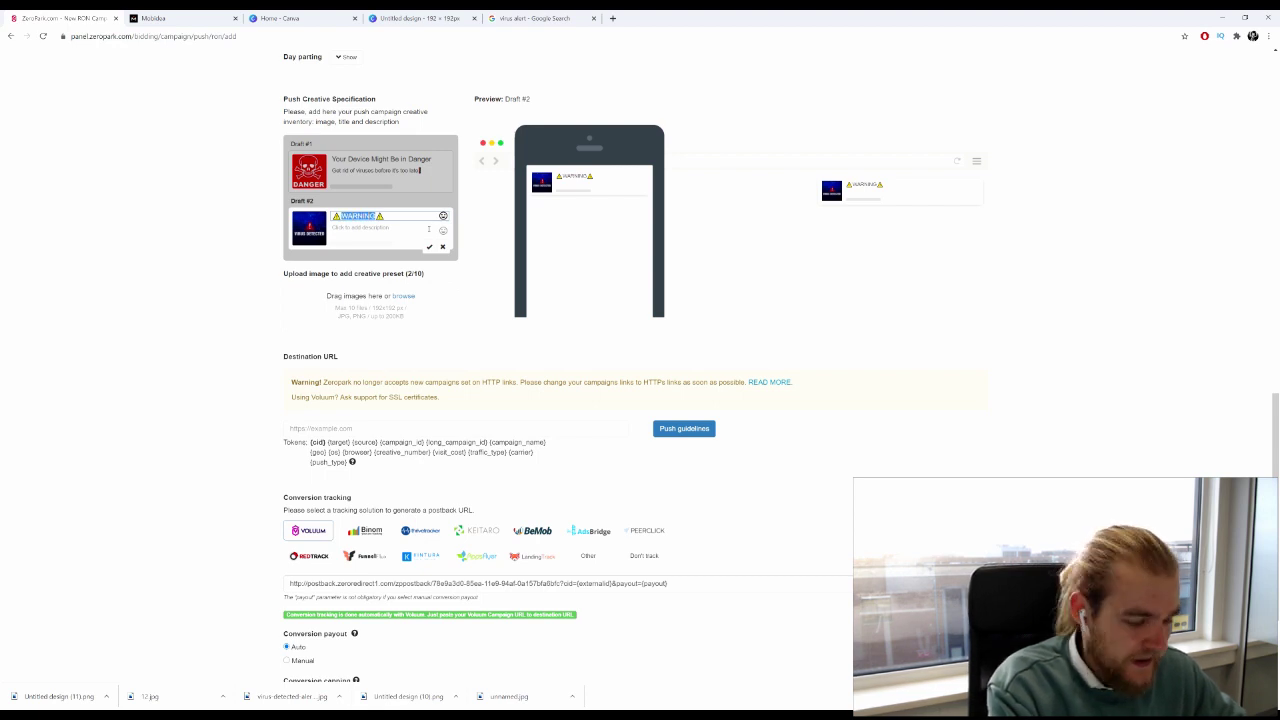
pyautogui.press('Right')
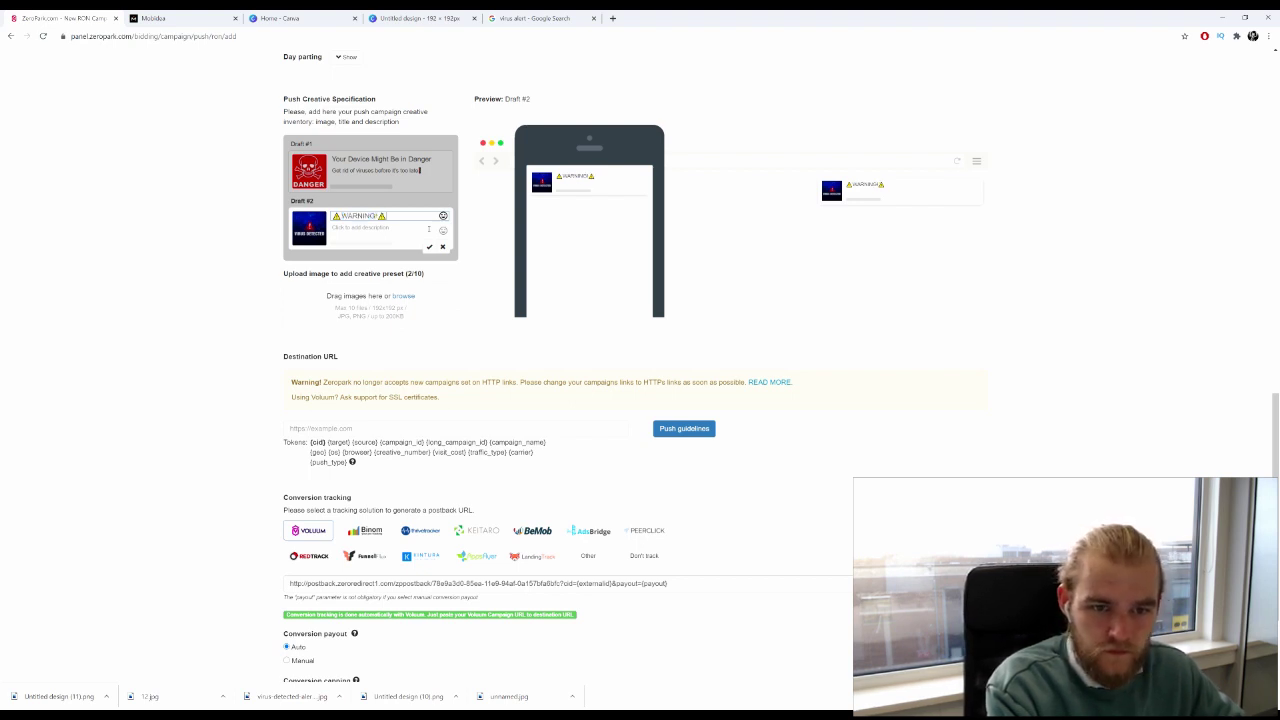
pyautogui.write('Viruse')
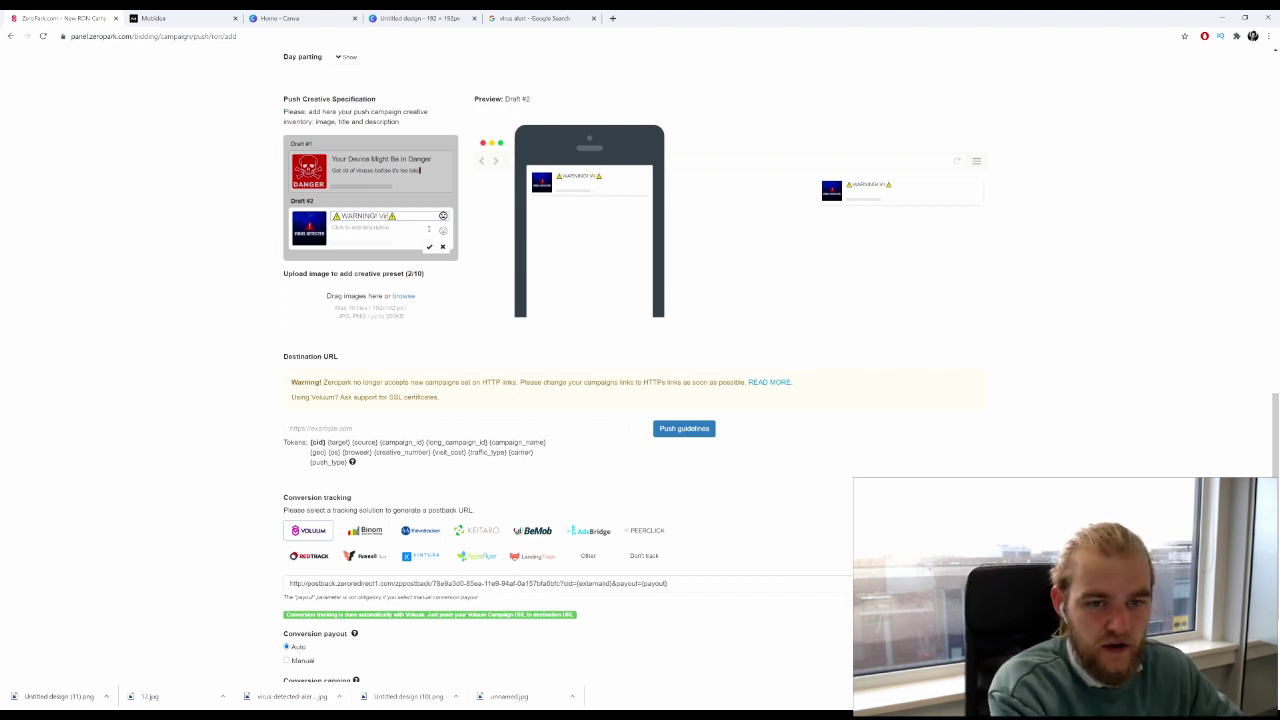
pyautogui.press('BackSpace')
pyautogui.write('Dete')
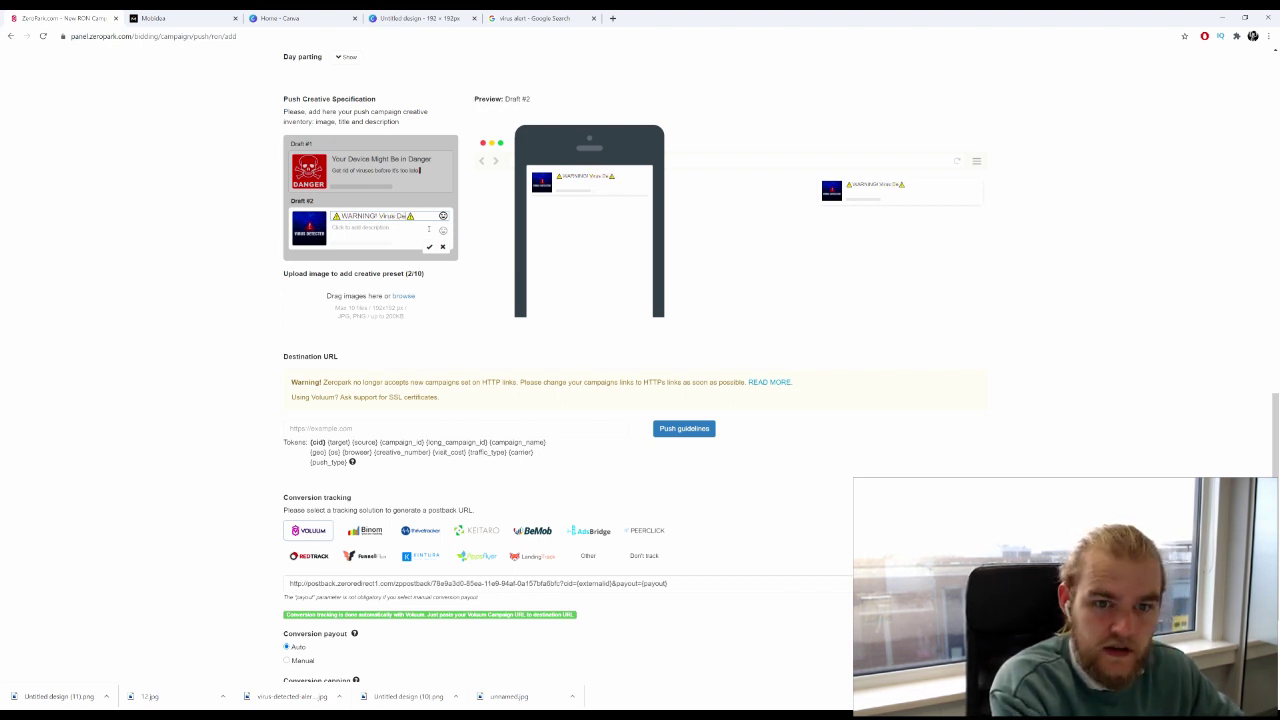
pyautogui.write('cted')
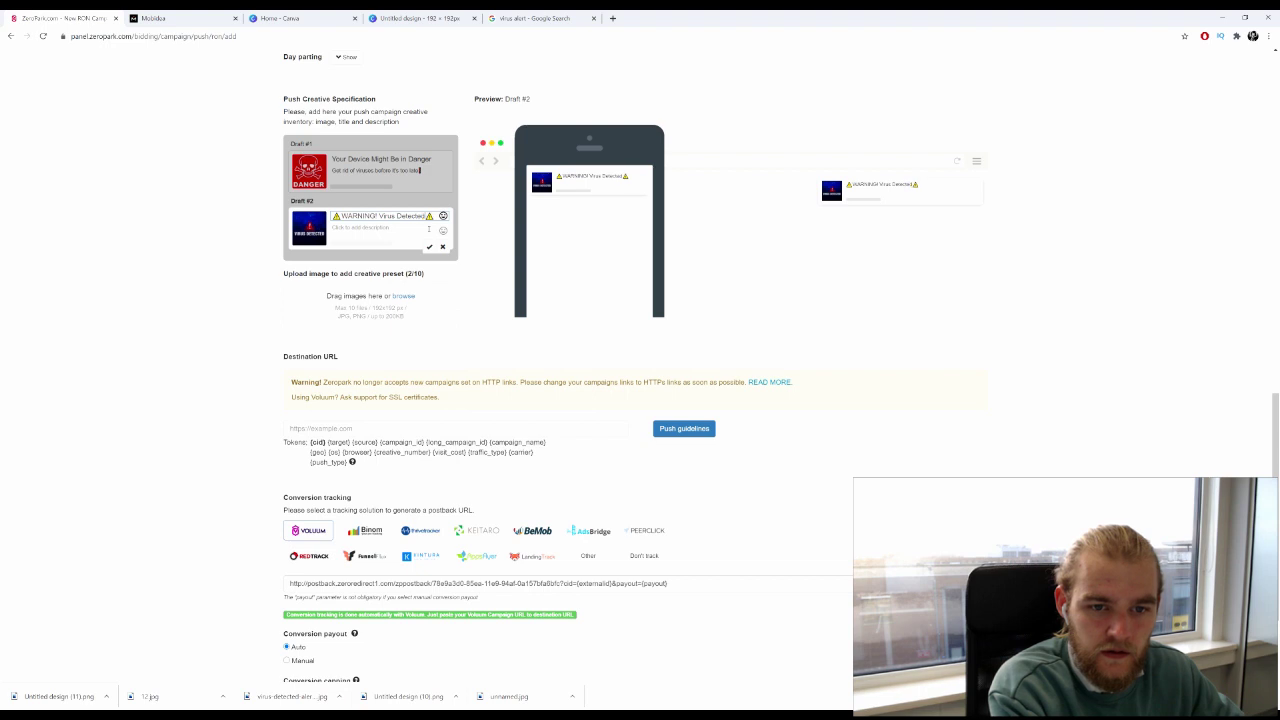
pyautogui.write('!')
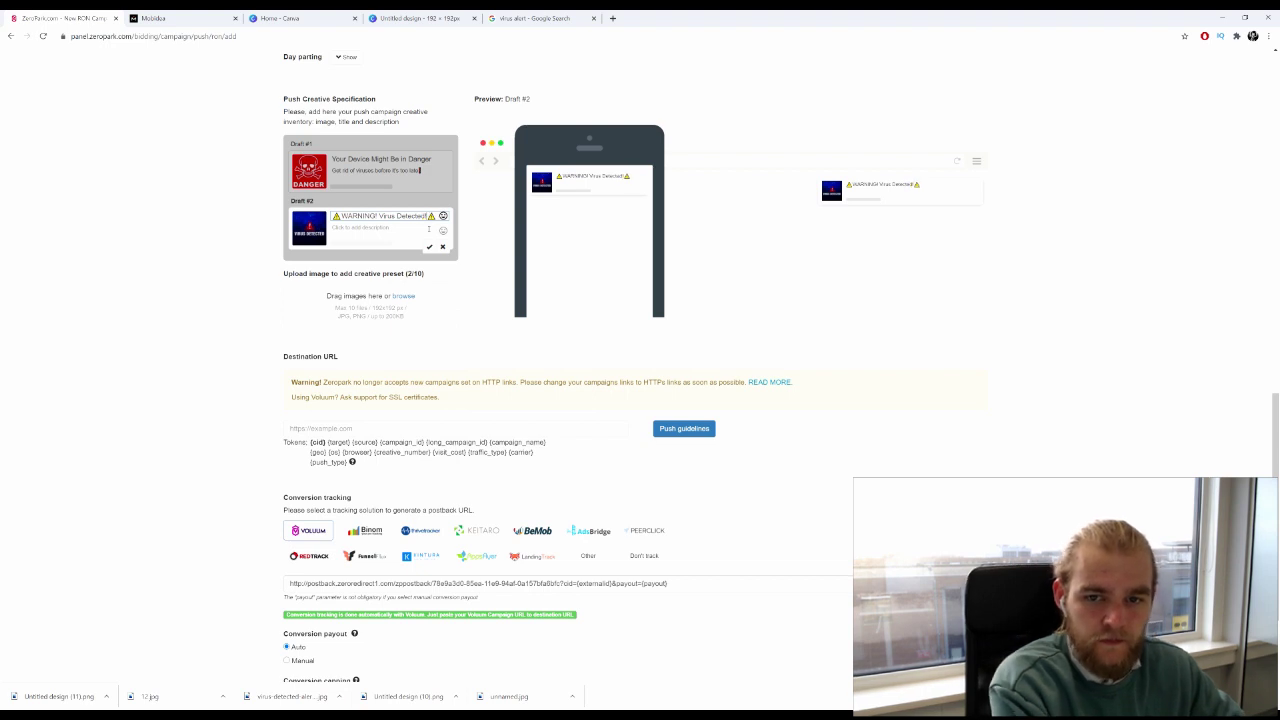
# Enter the second creative's description as "Make sure to protect your device from viruses!".
pyautogui.click(406, 240)
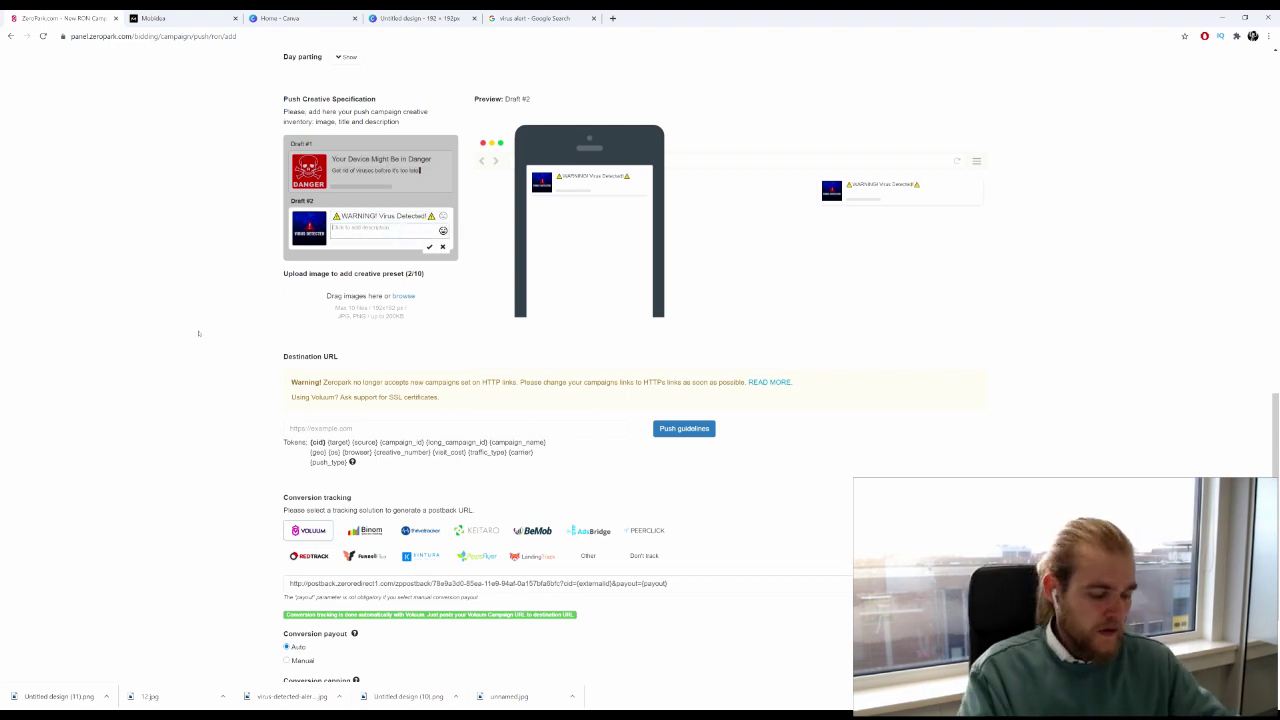
pyautogui.write('Make')
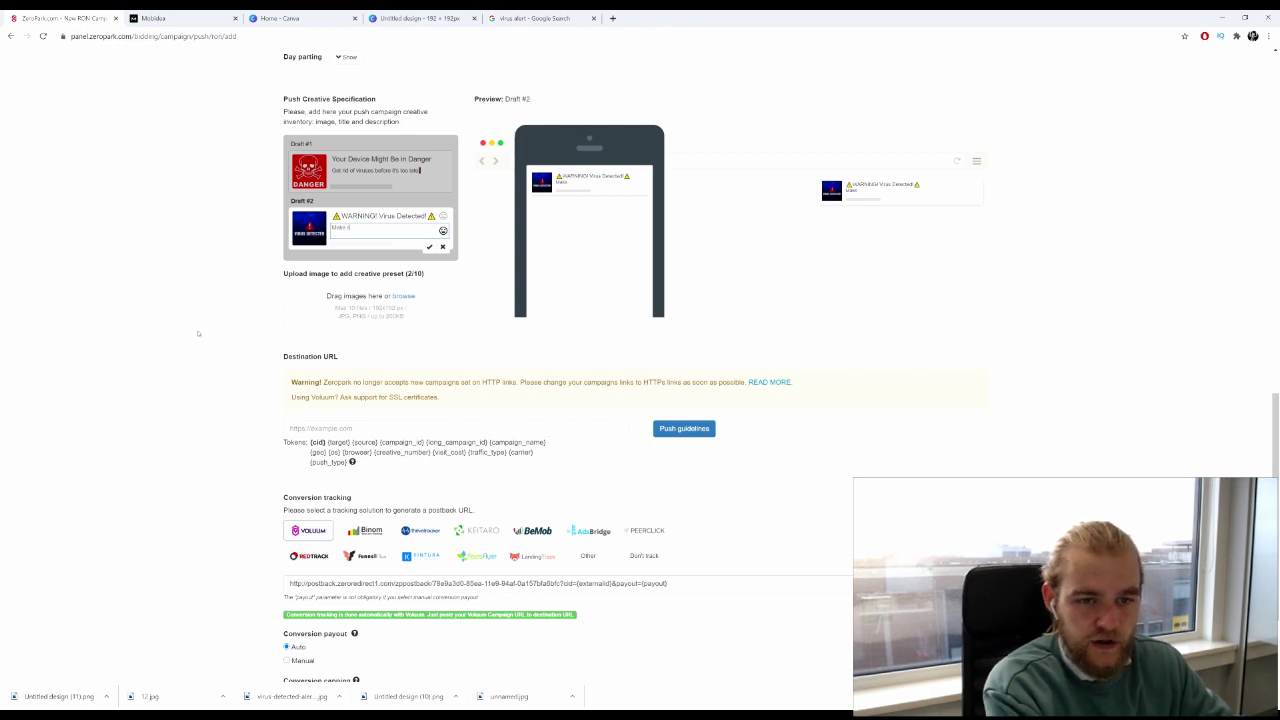
pyautogui.write(' sure to pro')
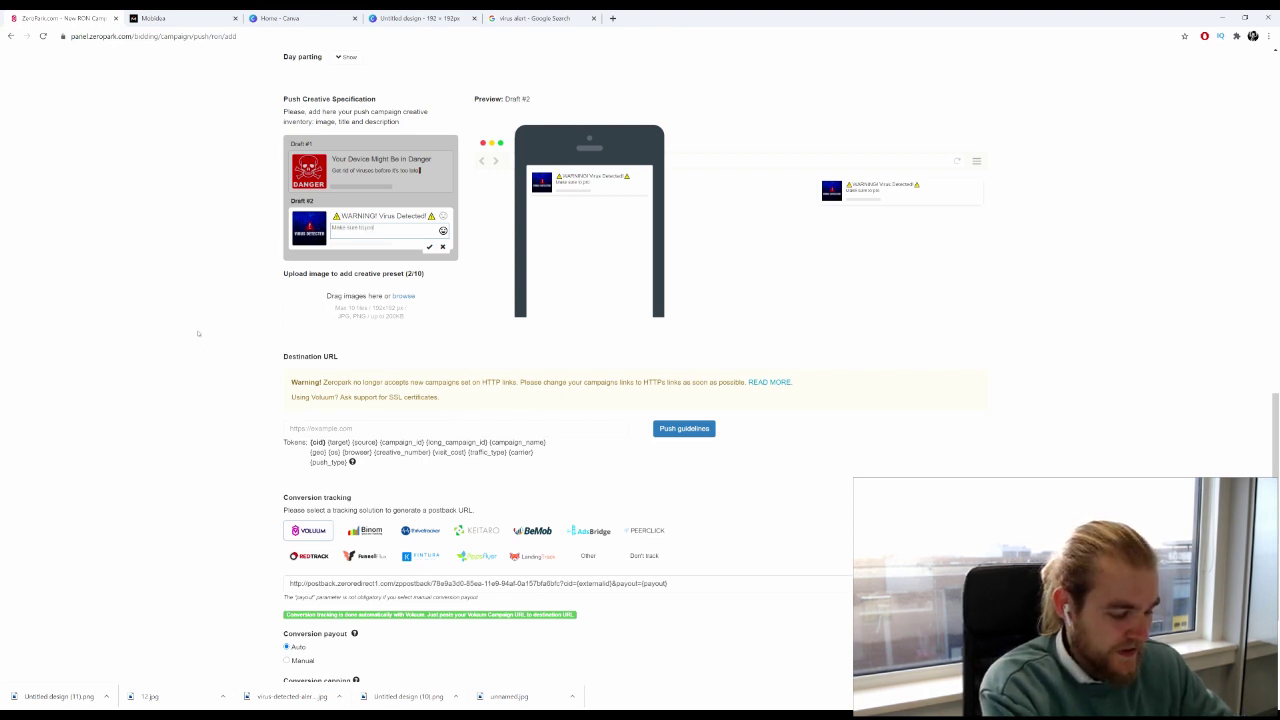
pyautogui.write('t')
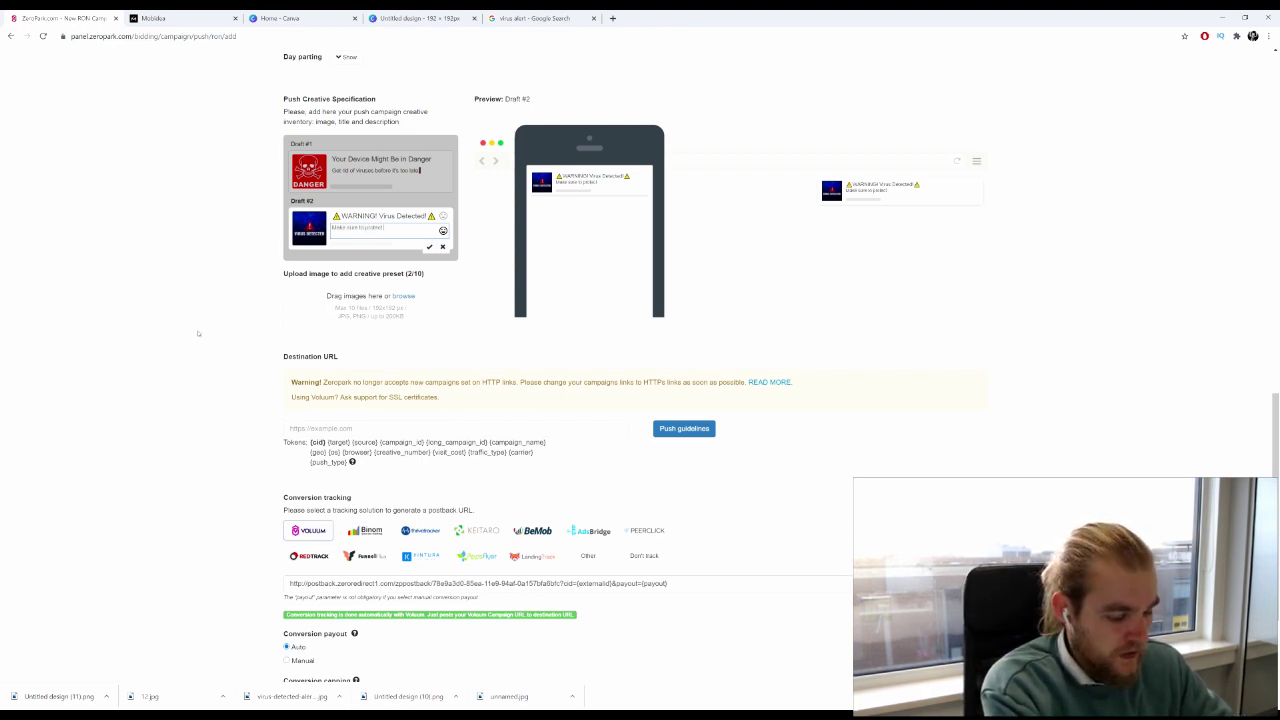
pyautogui.write('ect your devic')
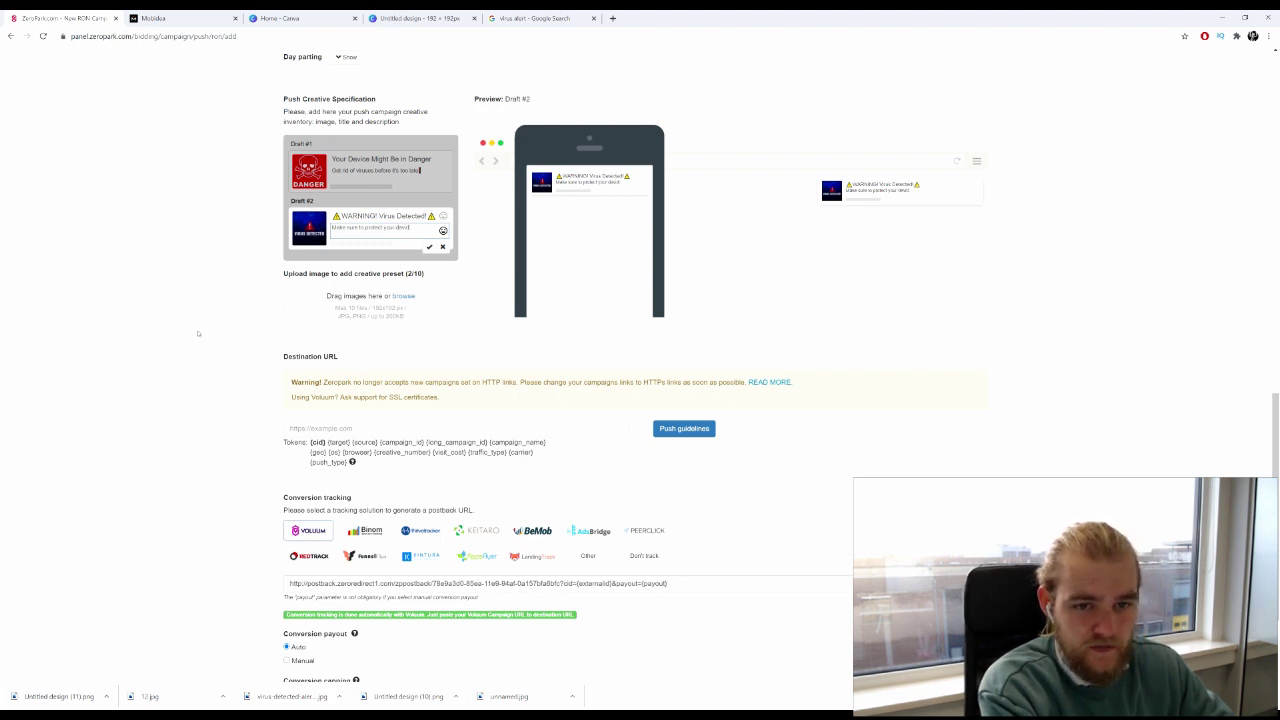
pyautogui.write('e from')
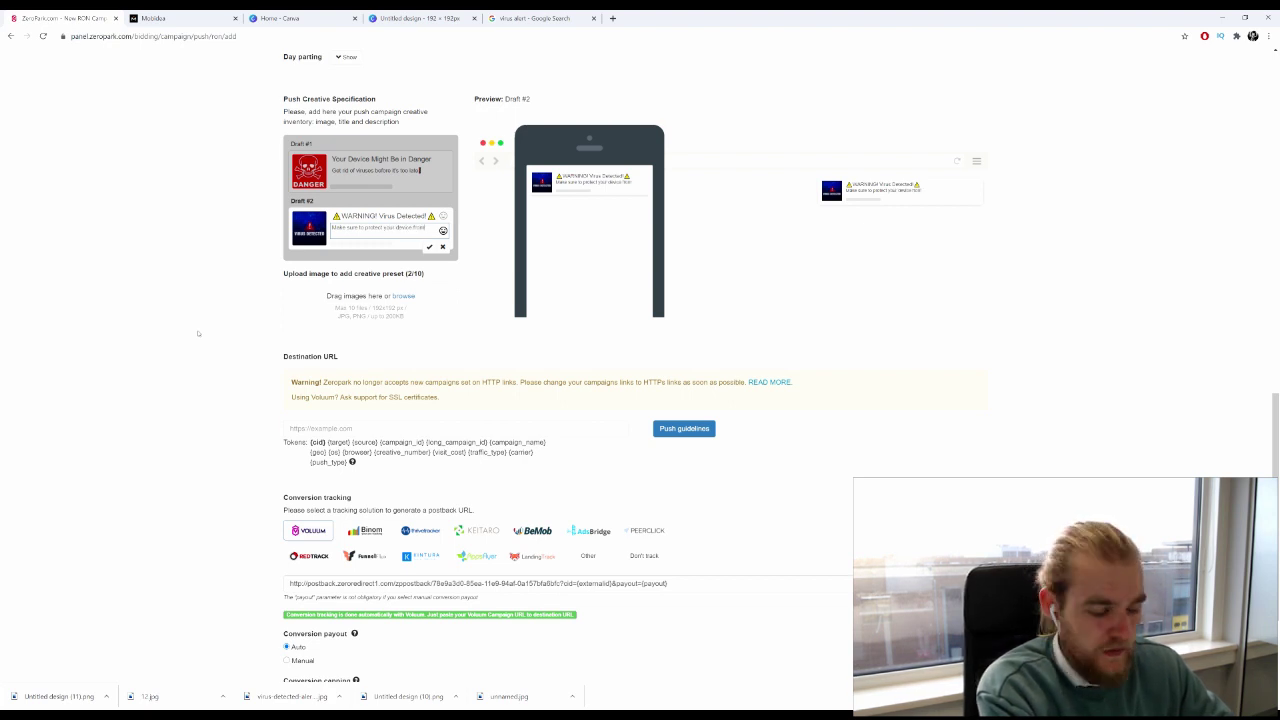
pyautogui.write(' des')
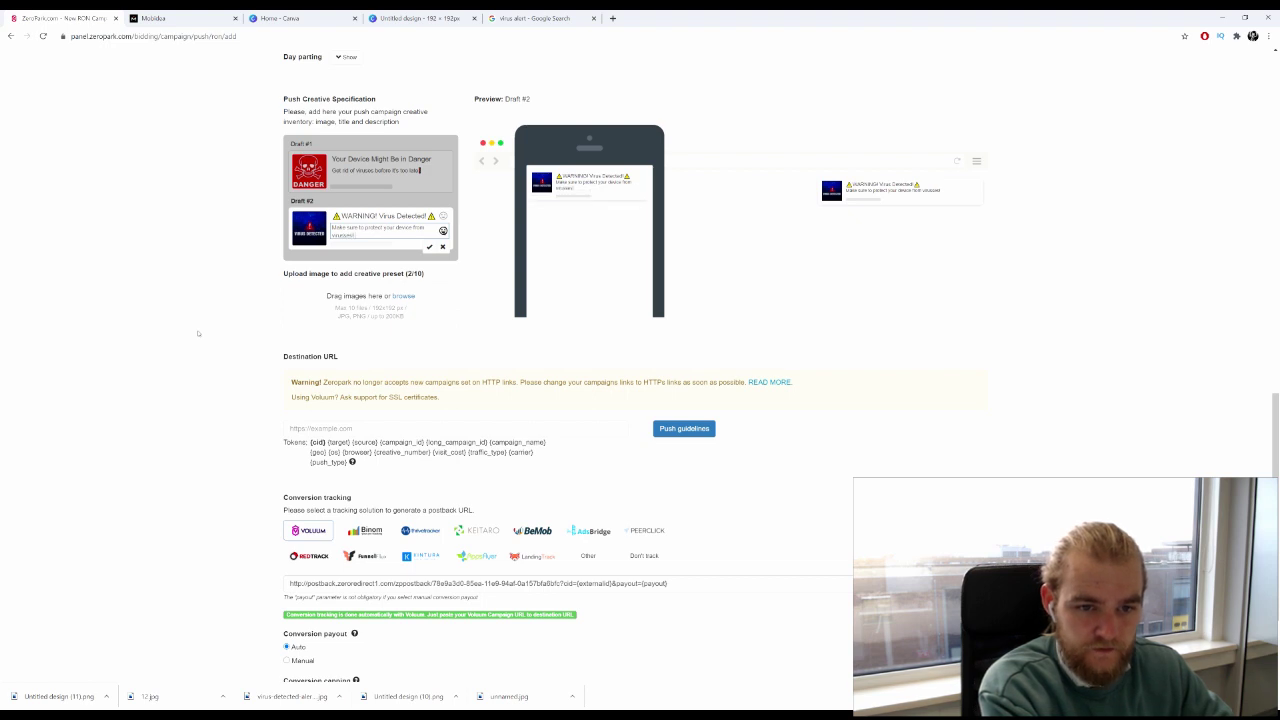
pyautogui.press('BackSpace')
pyautogui.press('BackSpace')
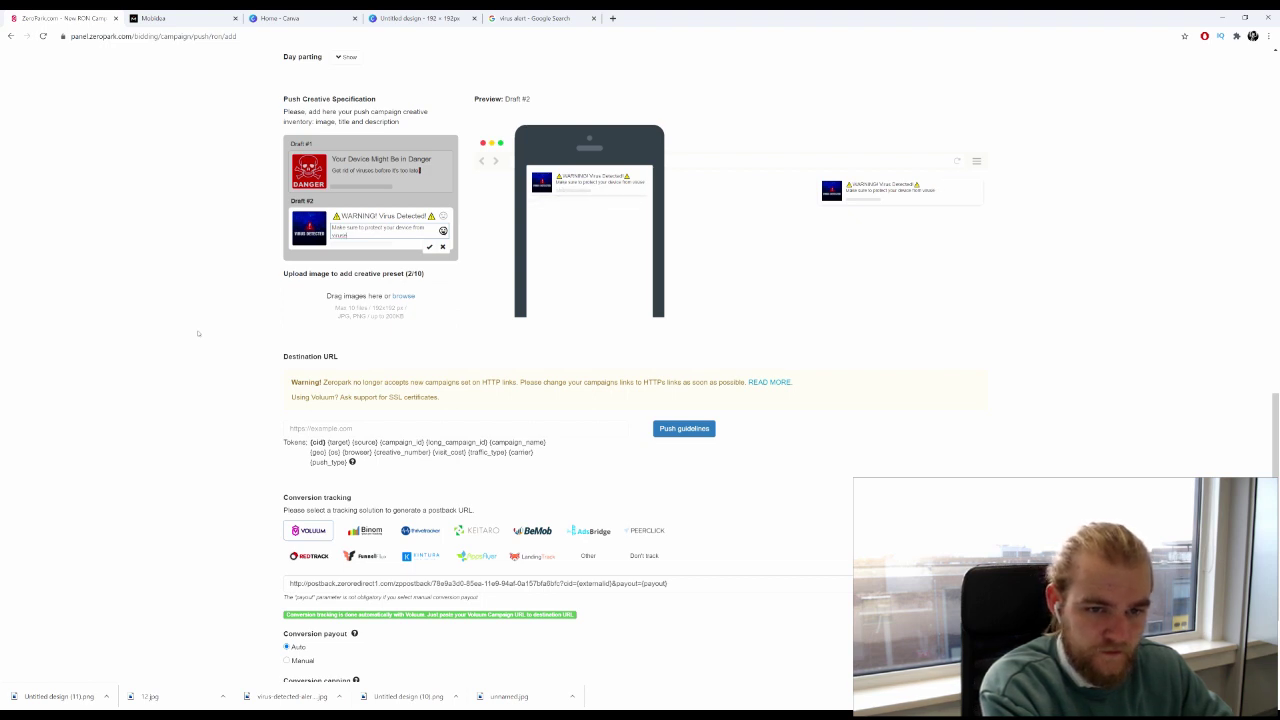
pyautogui.write('es!')
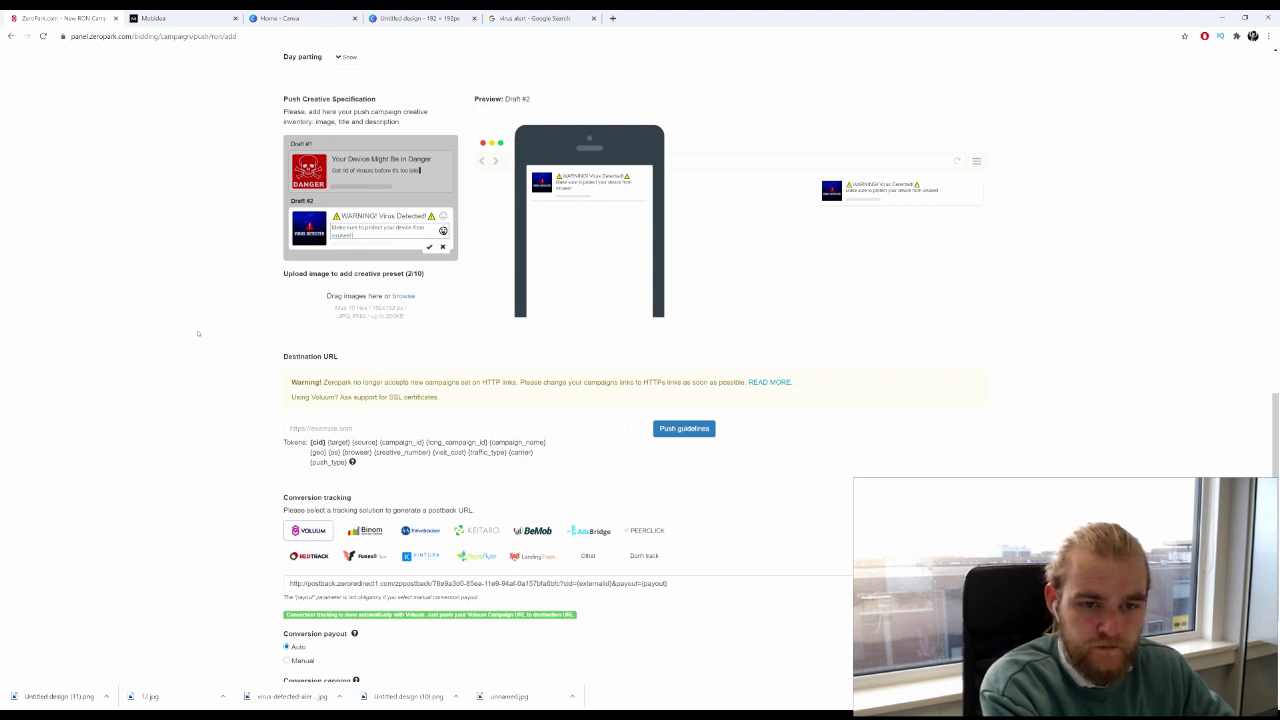
# Replace the second creative's description with "Your device has viruses, make sure to protect your device and documents!" and check its preview.
pyautogui.hotkey('ctrl', 'a')
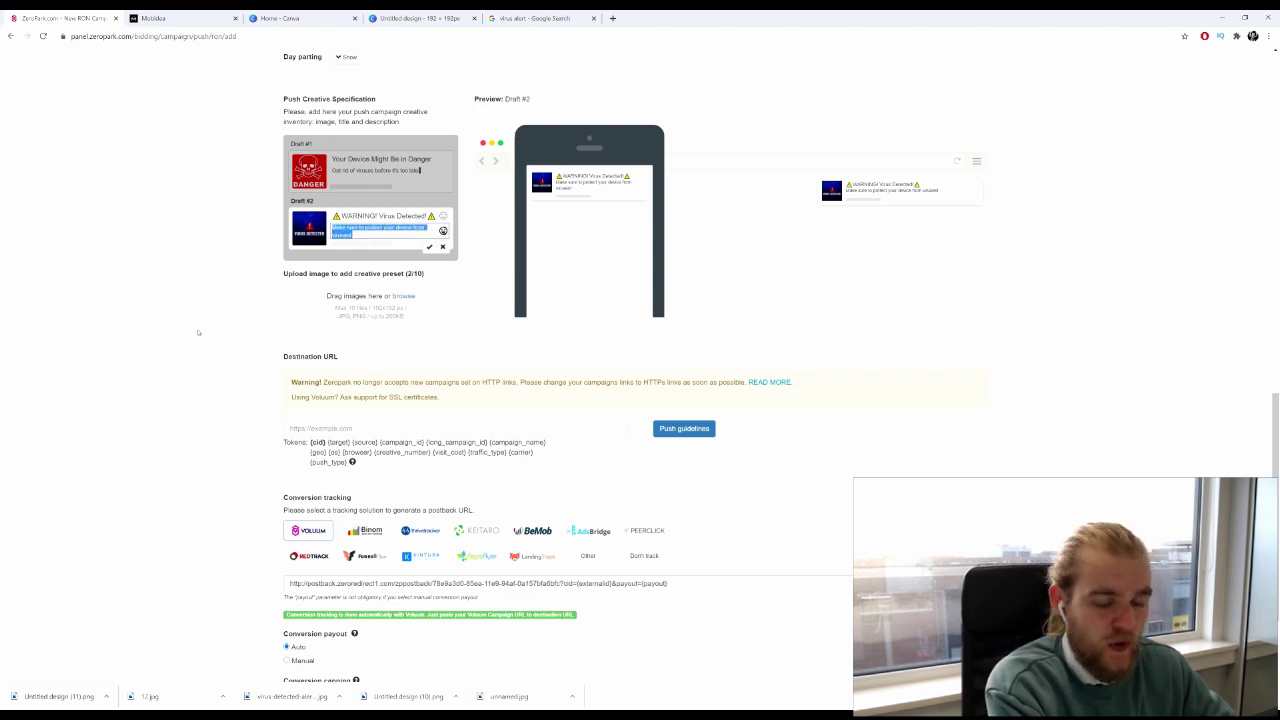
pyautogui.write('Your de')
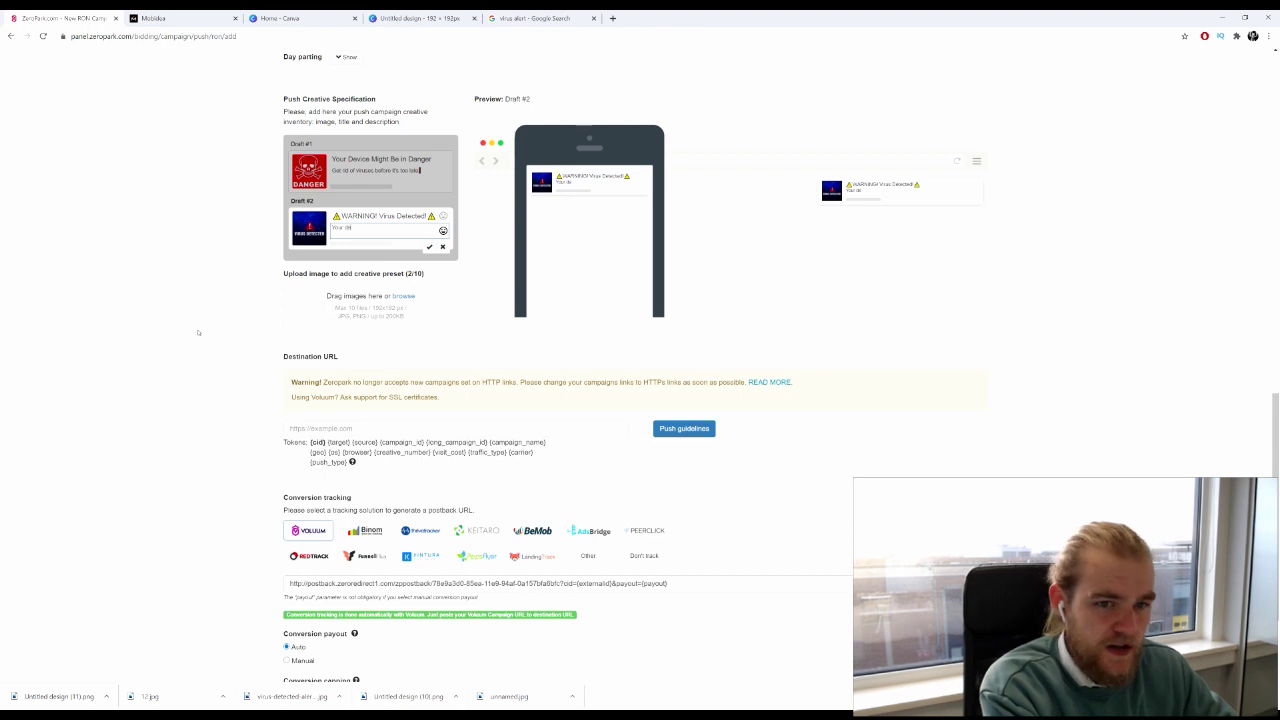
pyautogui.write('vice has viruses, mak')
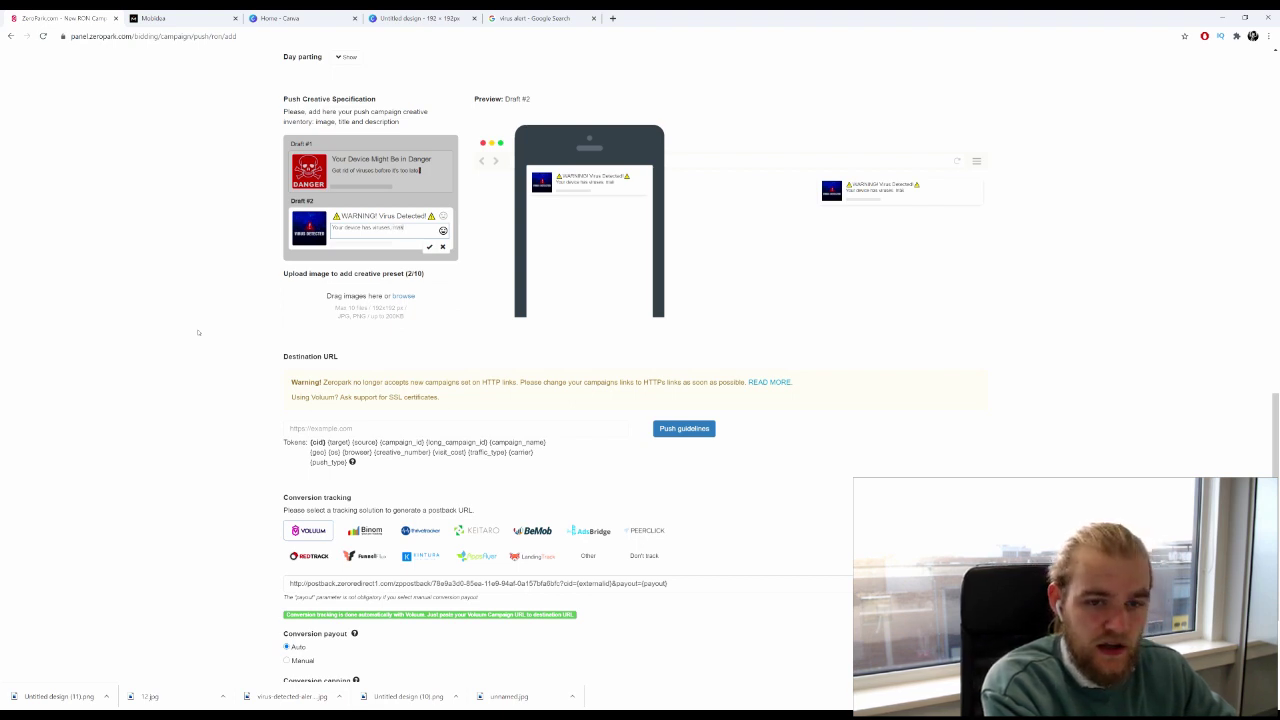
pyautogui.write('all')
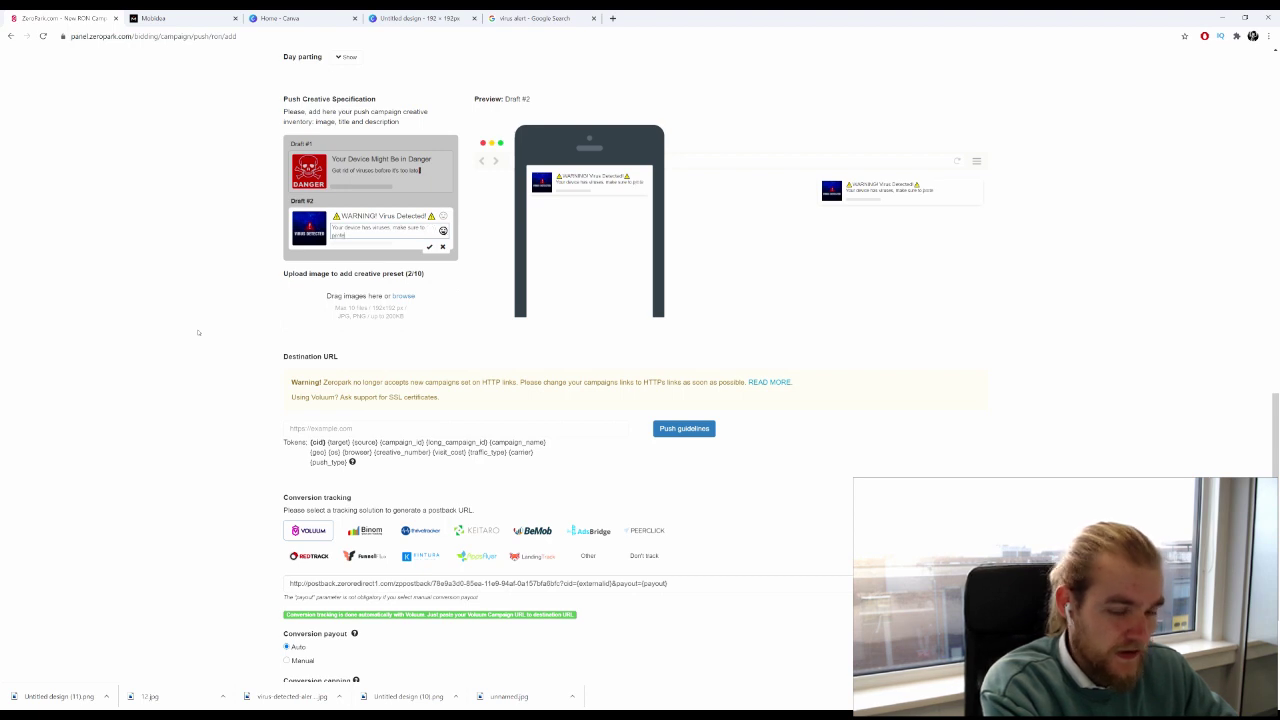
pyautogui.write(' yo')
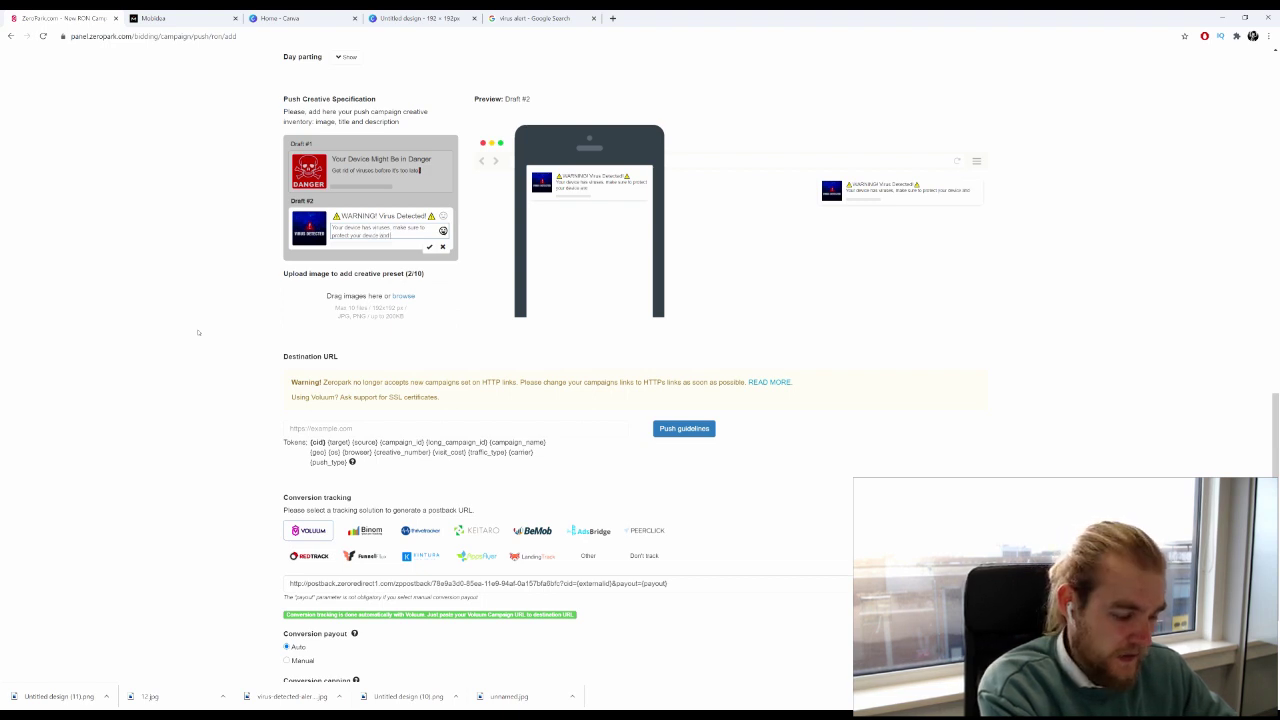
pyautogui.write('ur documents!')
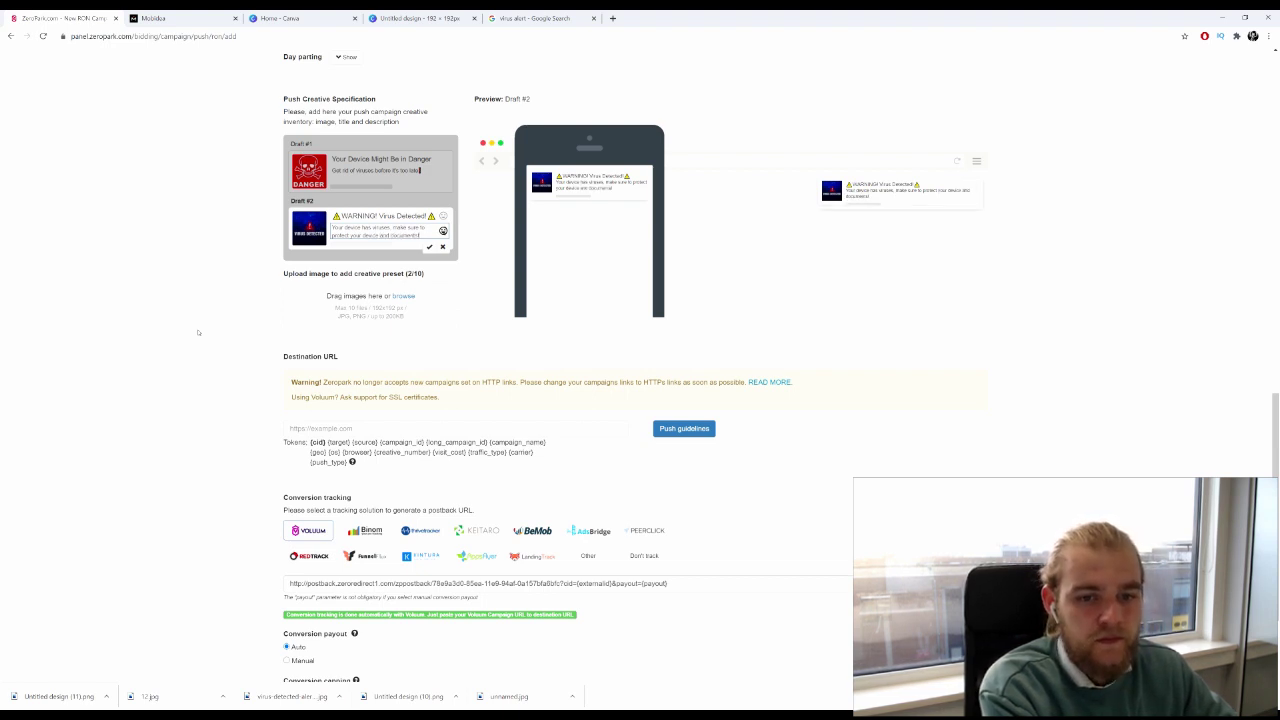
pyautogui.click(245, 285)
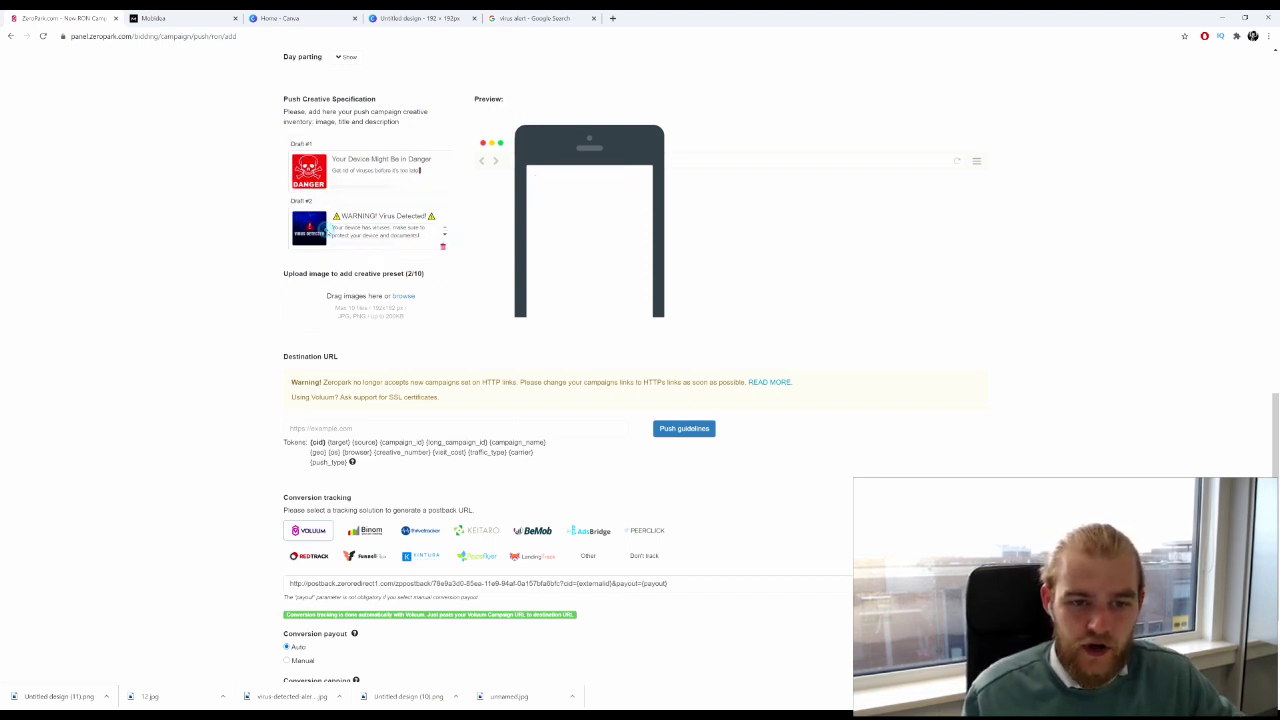
pyautogui.click(412, 216)
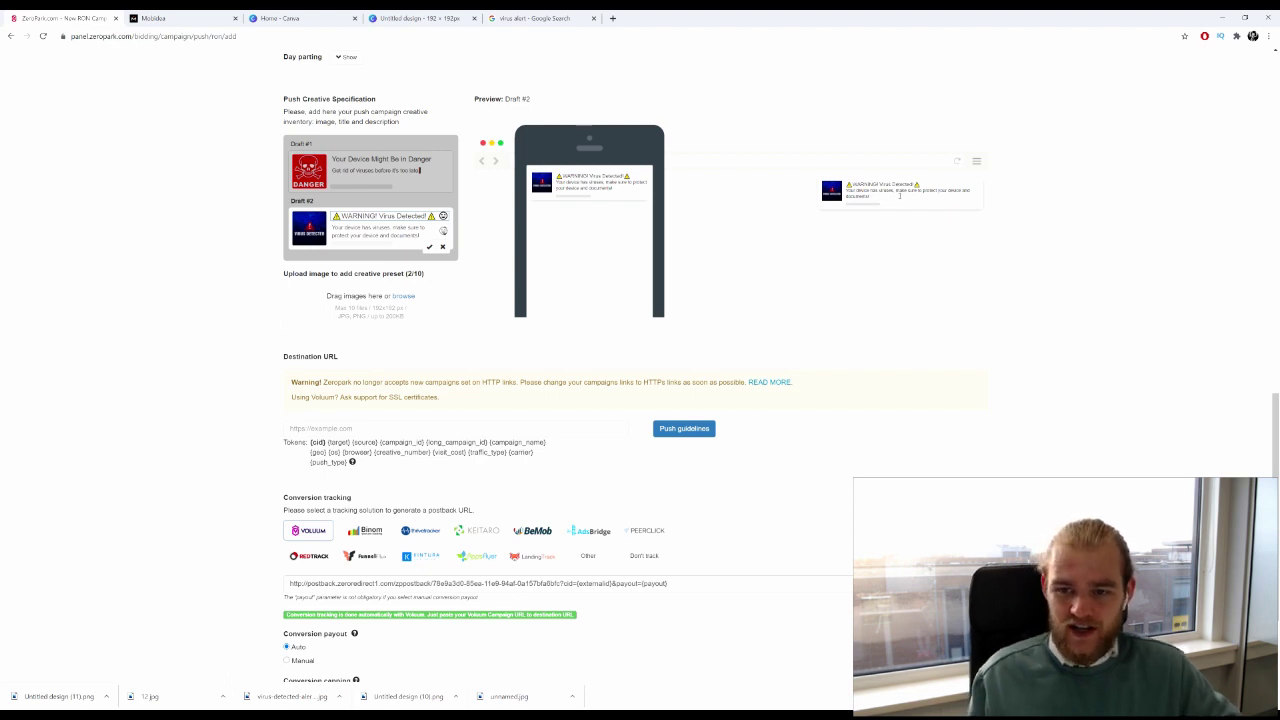
pyautogui.click(98, 359)
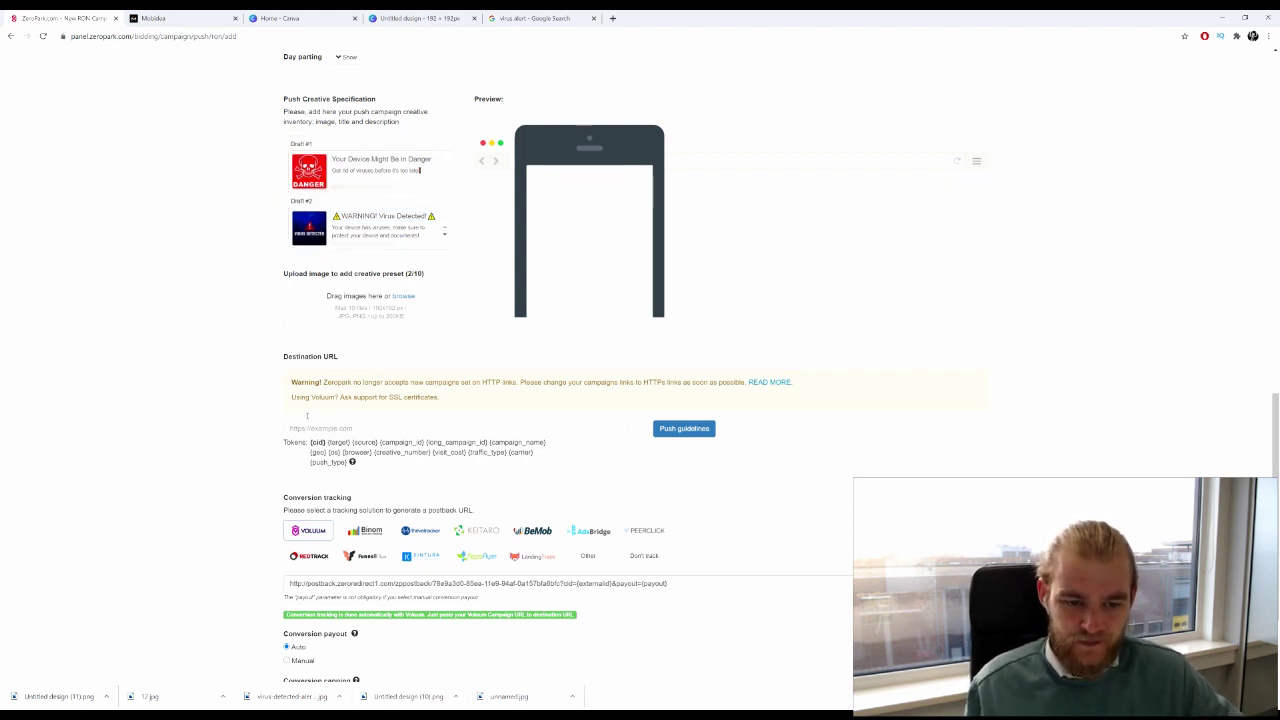
# Switch to the Google image results, look through the virus alert pictures, and search for "warning sign" instead.
pyautogui.click(538, 14)
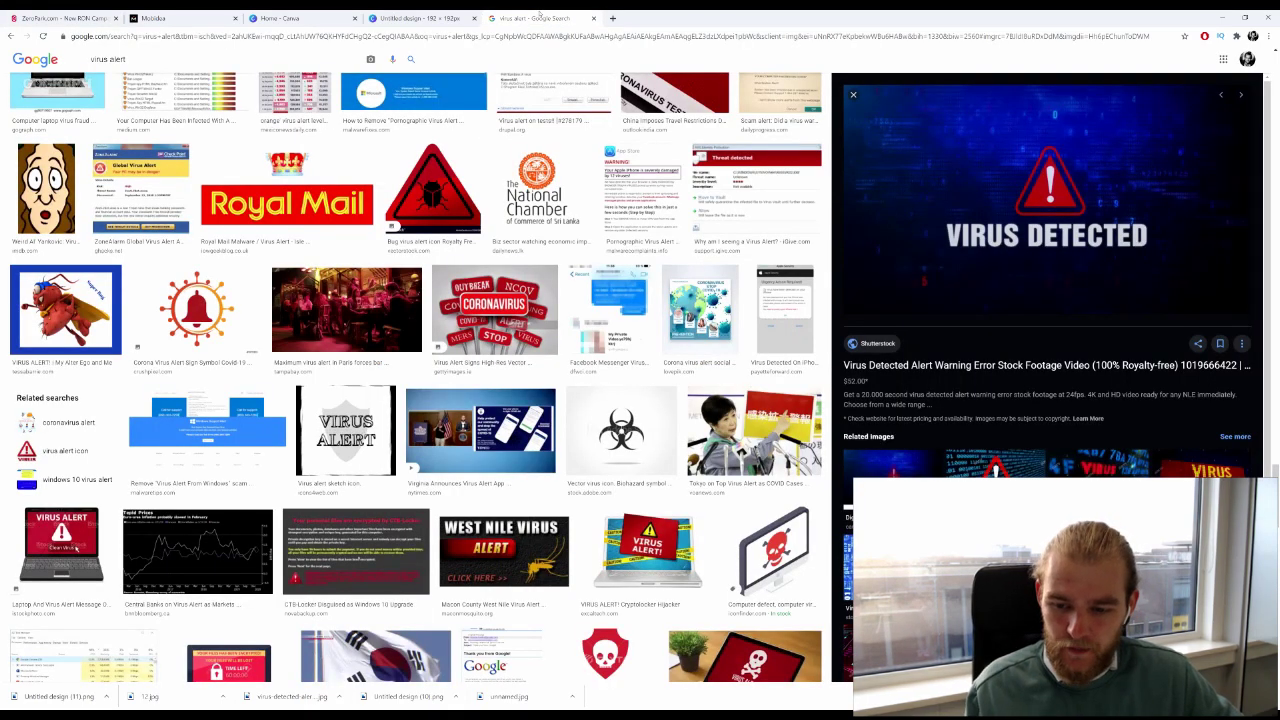
pyautogui.scroll(-10, 580, 160)
pyautogui.scroll(-5, 1140, 457)
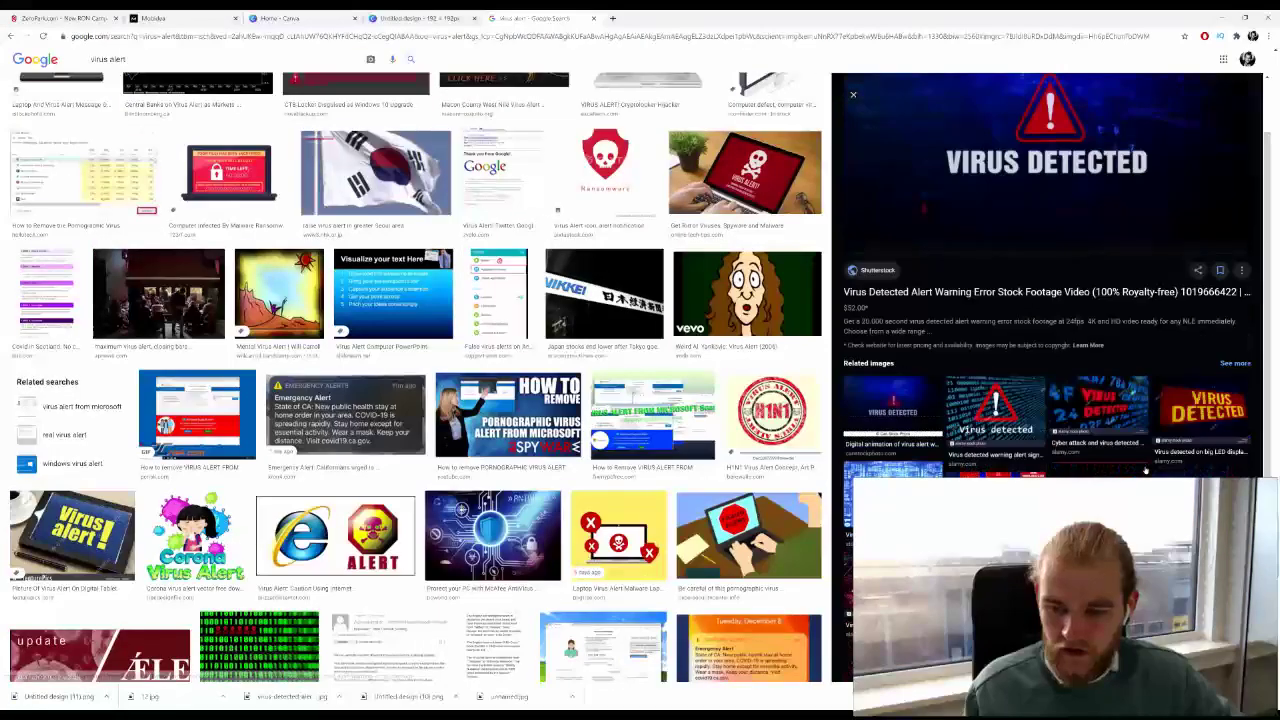
pyautogui.scroll(-5, 640, 500)
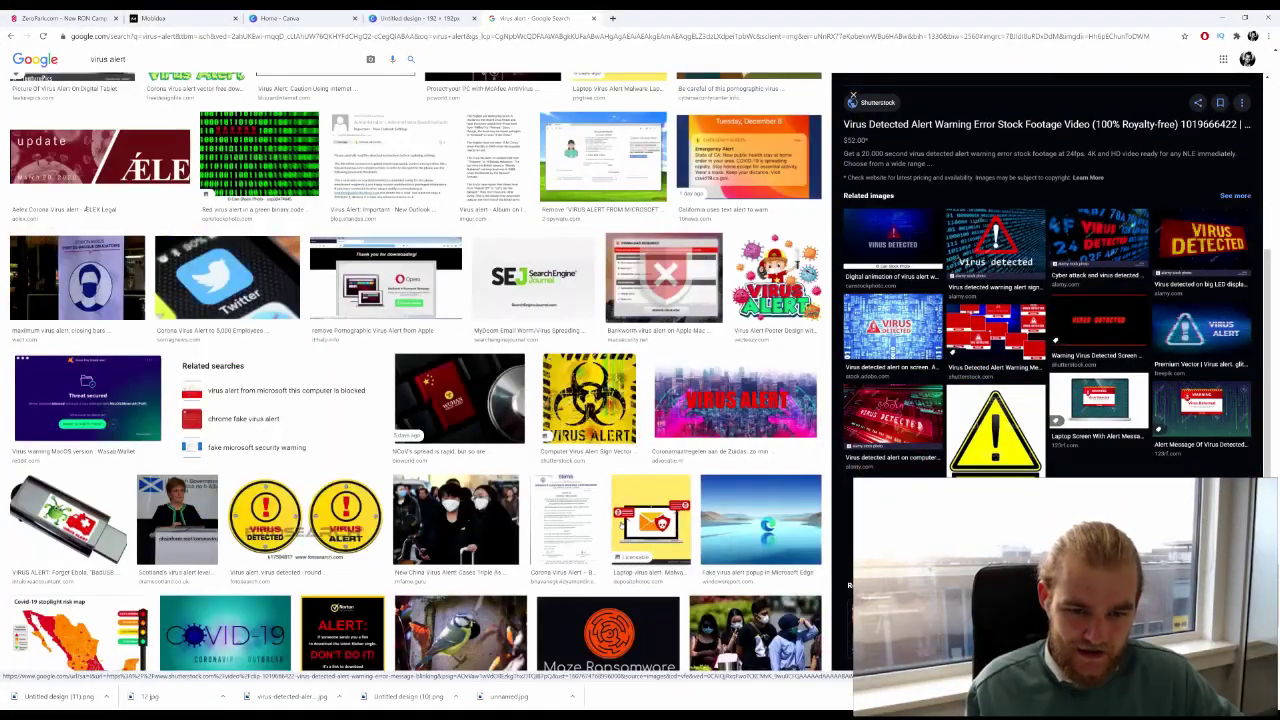
pyautogui.scroll(6, 630, 487)
pyautogui.scroll(-5, 420, 380)
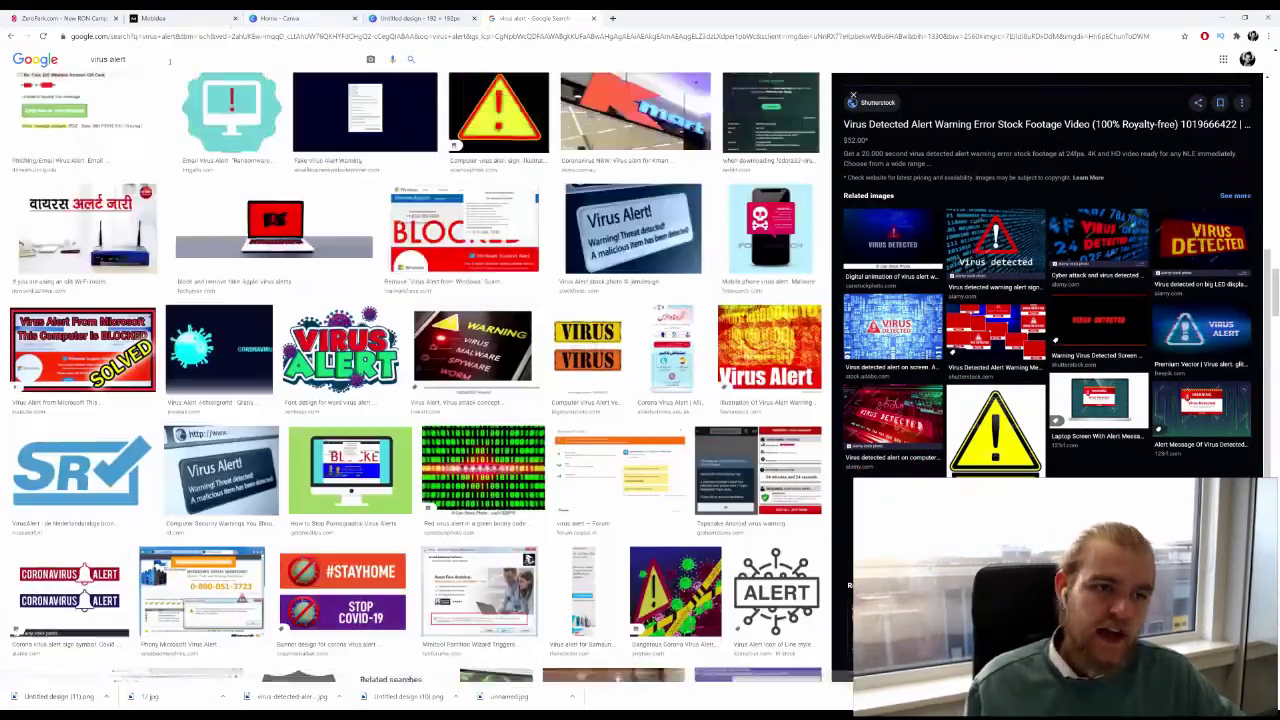
pyautogui.tripleClick(108, 59)
pyautogui.write('warning ')
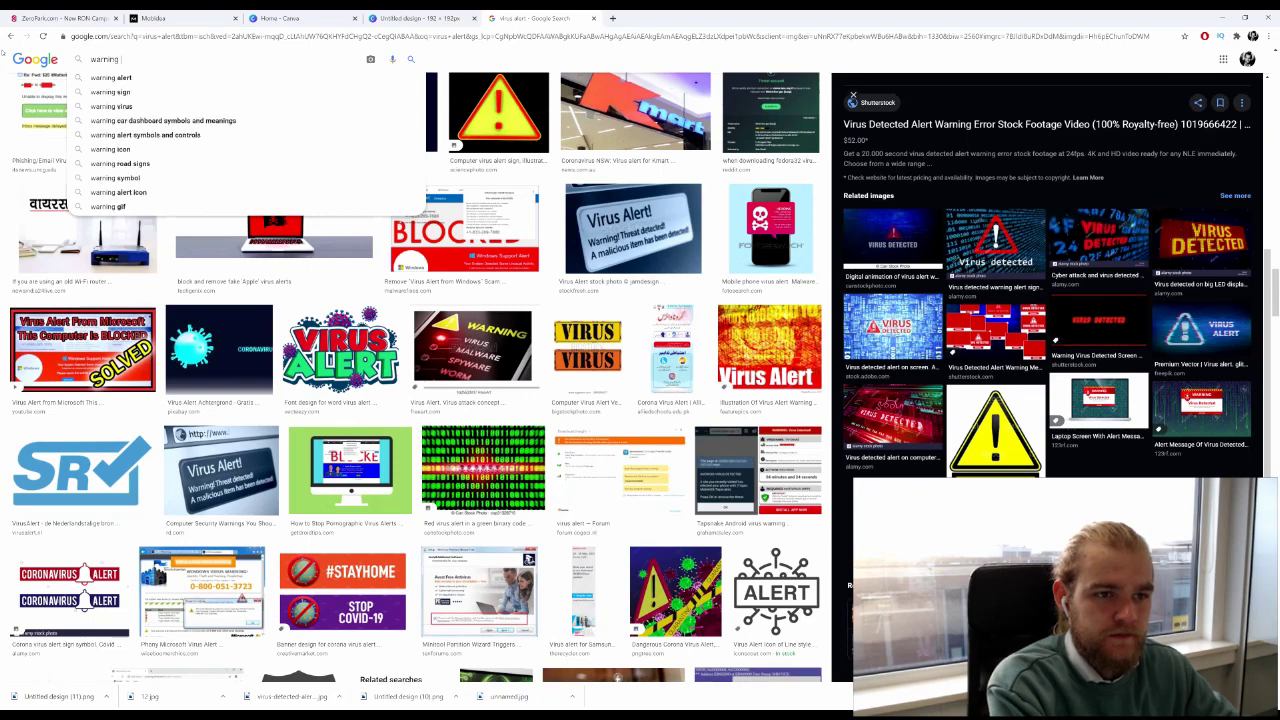
pyautogui.write('sign')
pyautogui.press('Return')
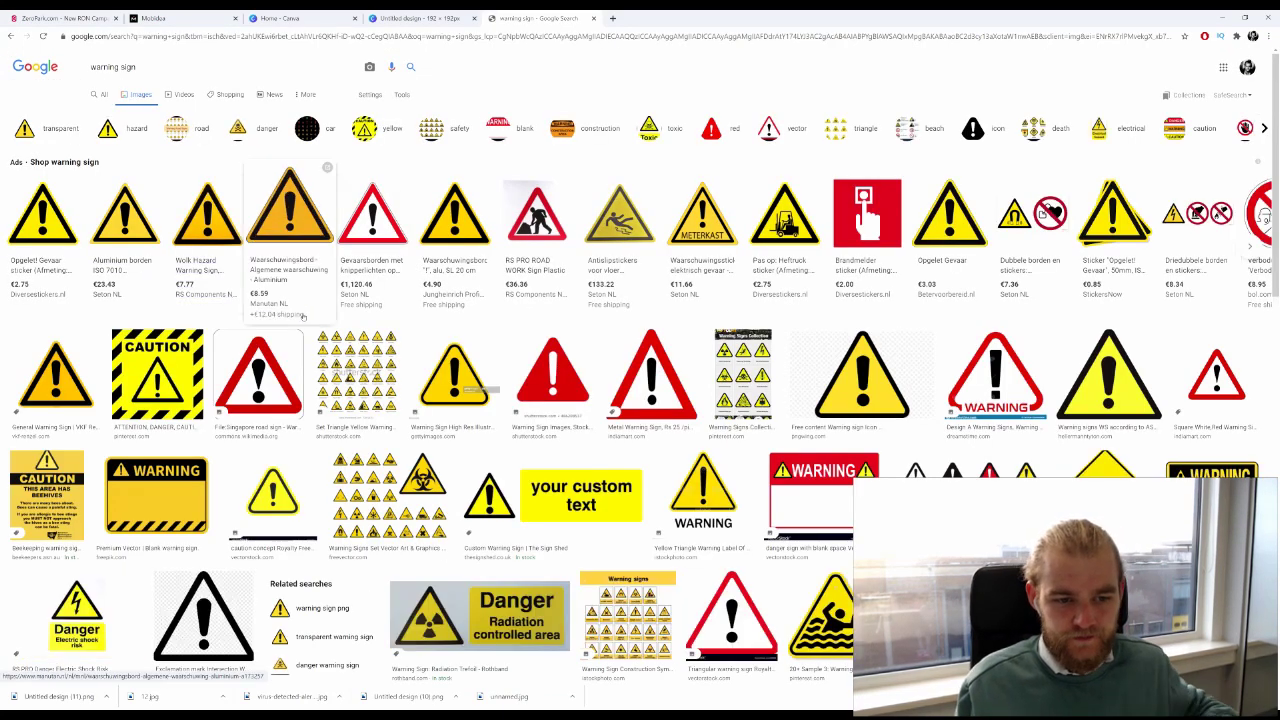
# Save the yellow-and-black striped "CAUTION" triangle sign from the image results to the computer.
pyautogui.scroll(-1, 198, 298)
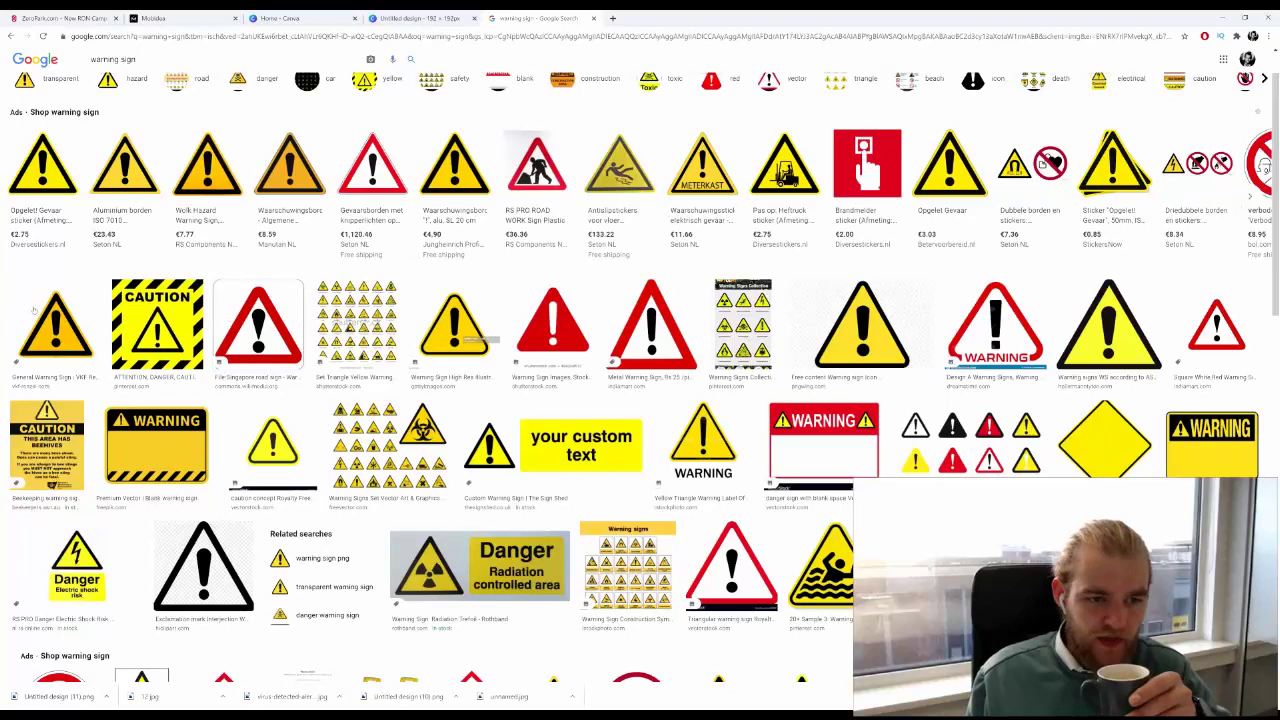
pyautogui.scroll(1, 420, 320)
pyautogui.scroll(-1, 1080, 370)
pyautogui.click(157, 324)
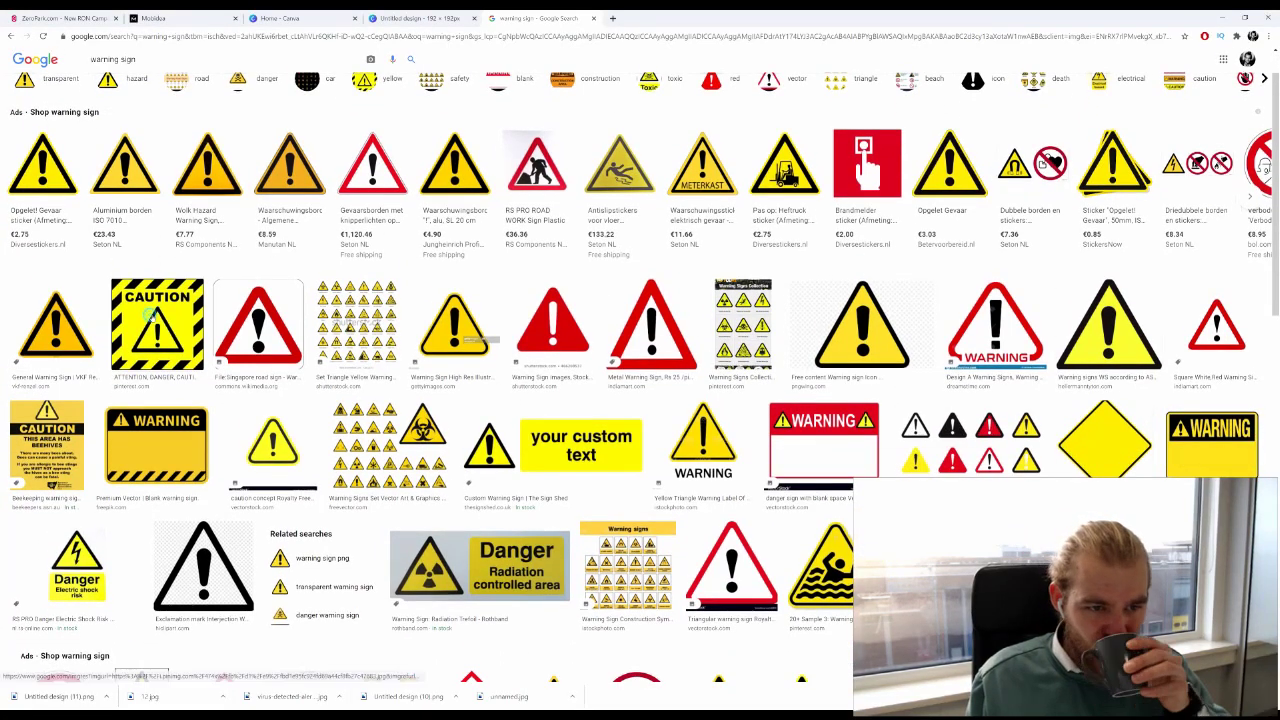
pyautogui.rightClick(1035, 172)
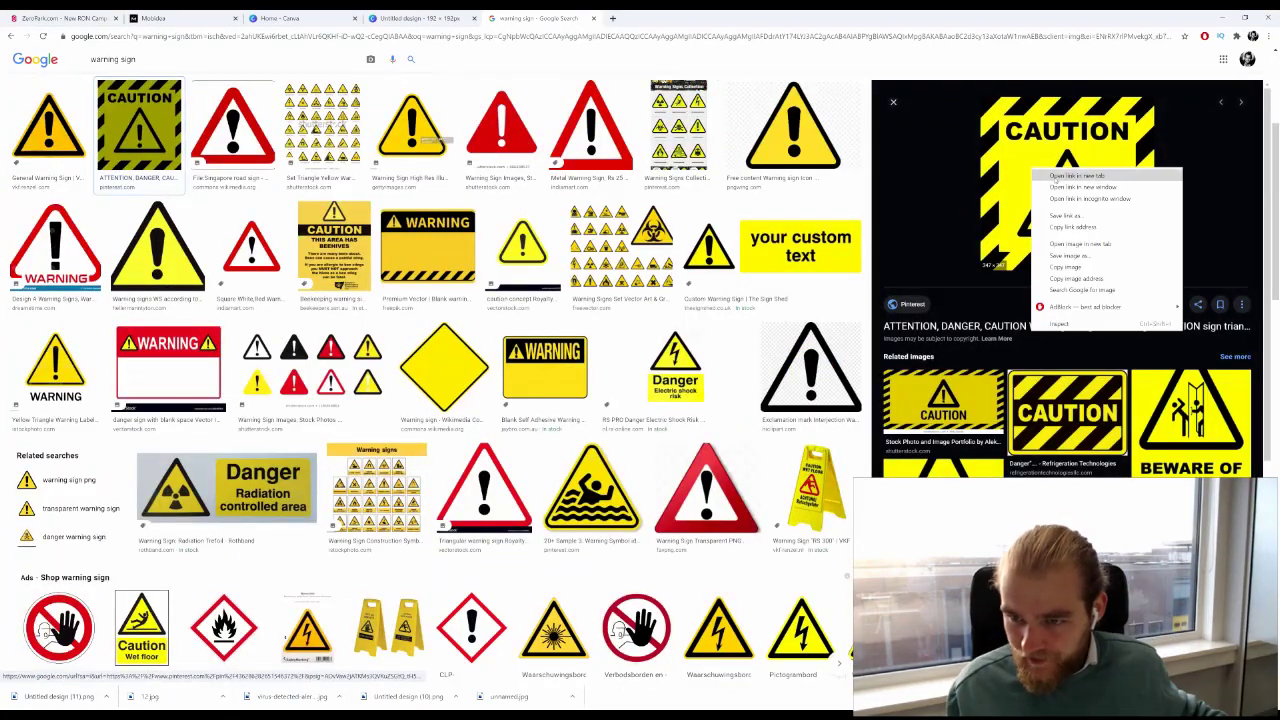
pyautogui.click(1078, 257)
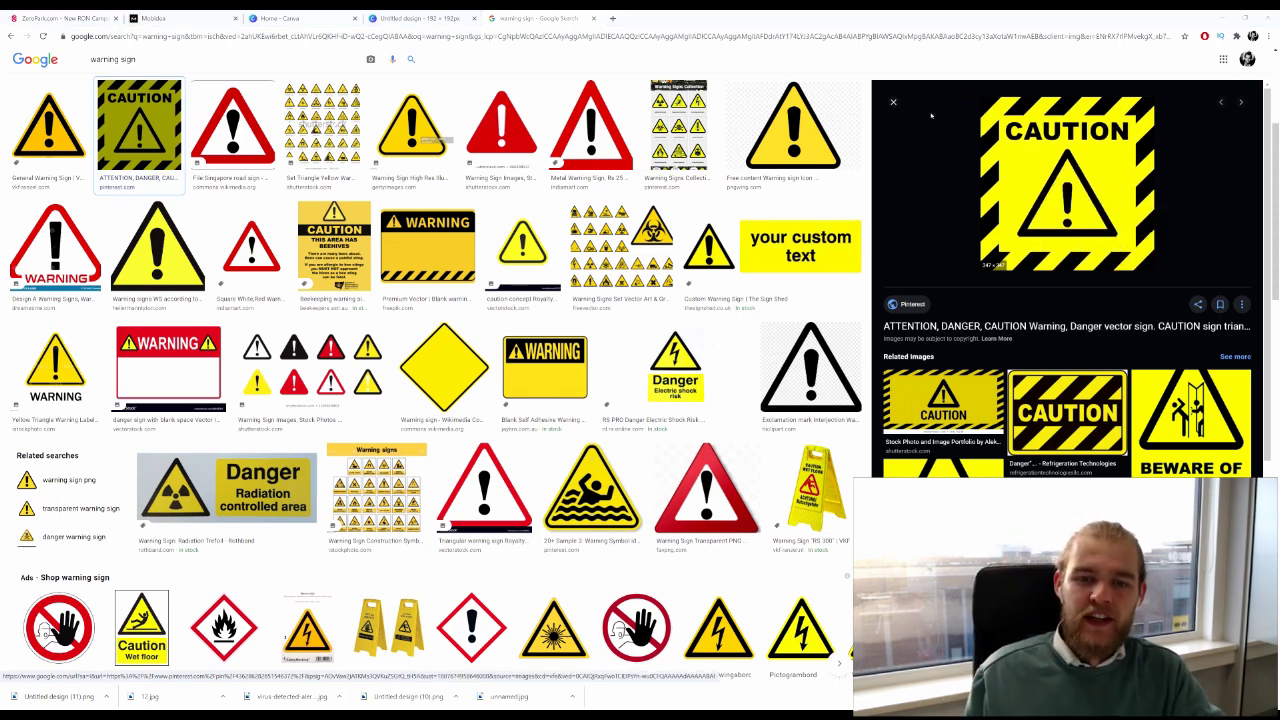
pyautogui.press('Return')
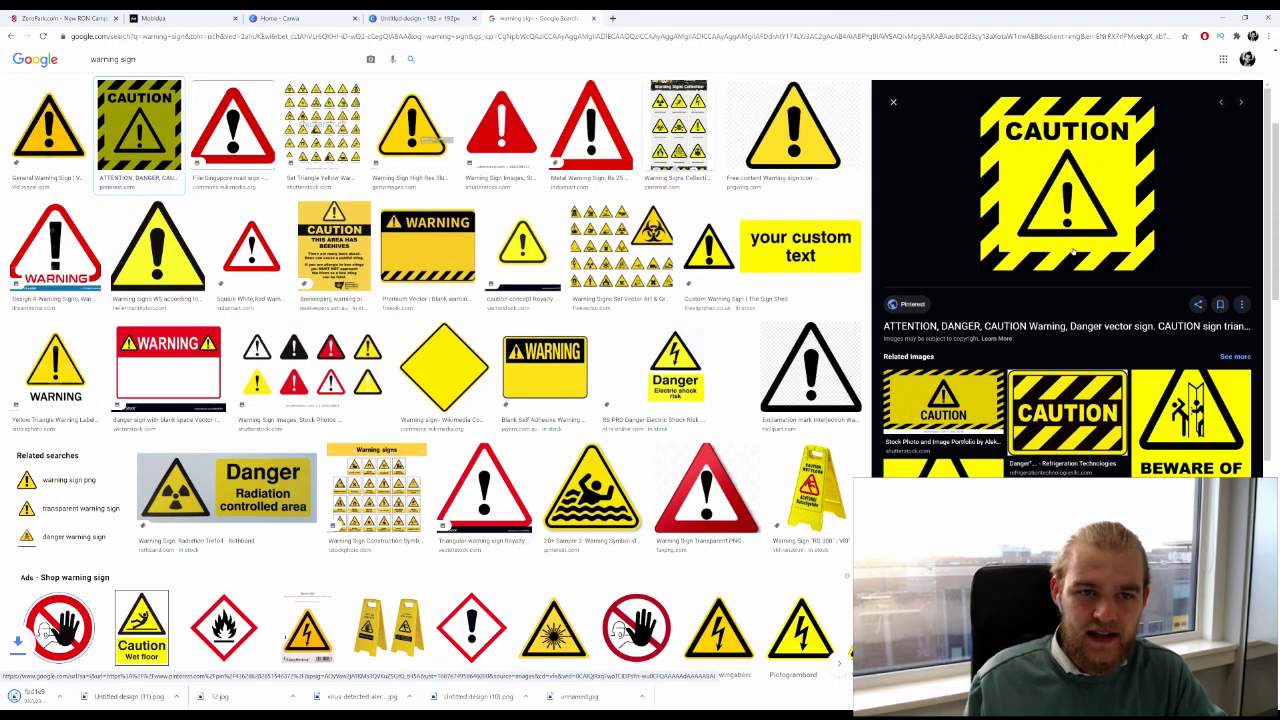
# In the 192 x 192 px Canva design, replace the virus-detected image with the uploaded "CAUTION" sign filling the page.
pyautogui.click(321, 14)
pyautogui.click(175, 18)
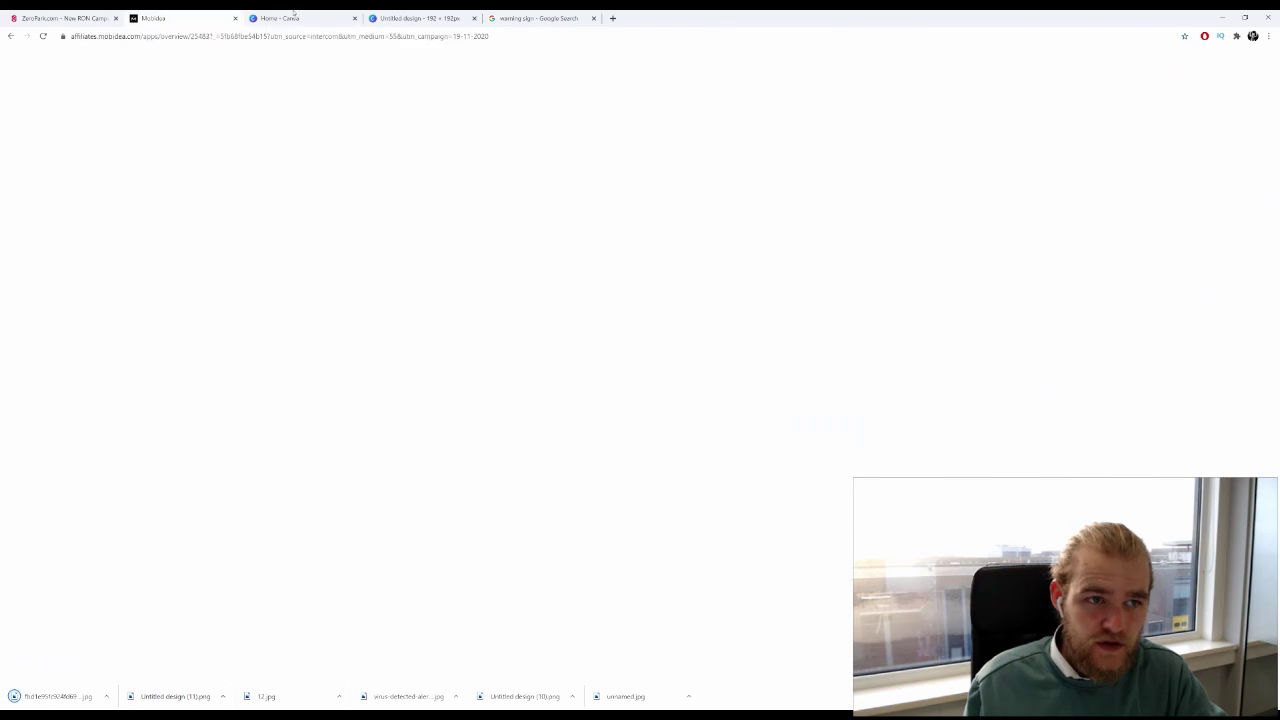
pyautogui.click(60, 18)
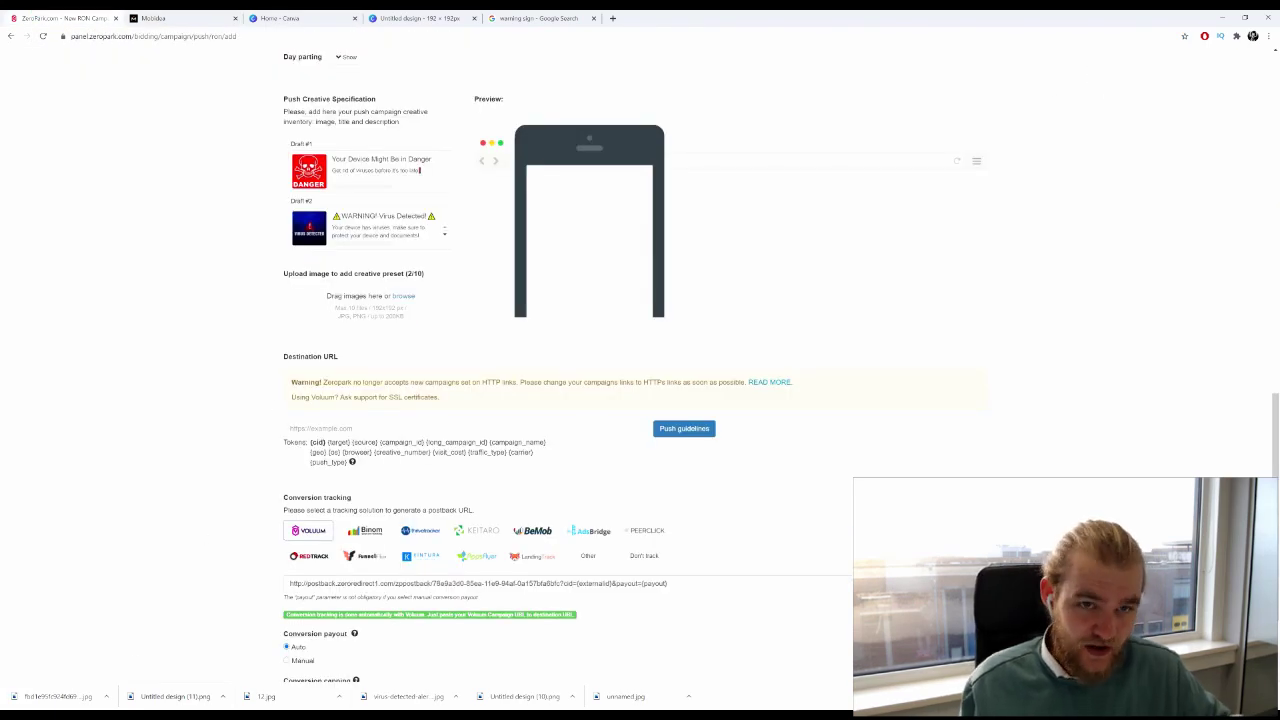
pyautogui.hotkey('ctrl', '4')
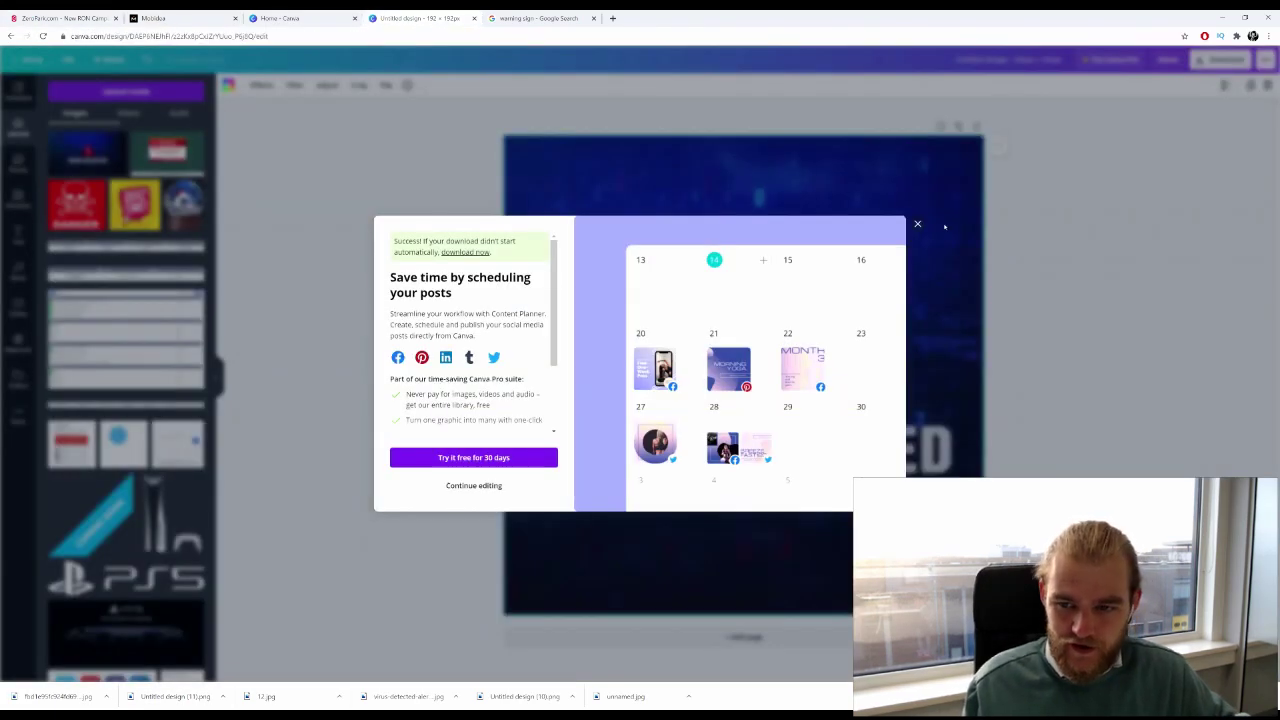
pyautogui.click(917, 223)
pyautogui.hotkey('ctrl', 'z')
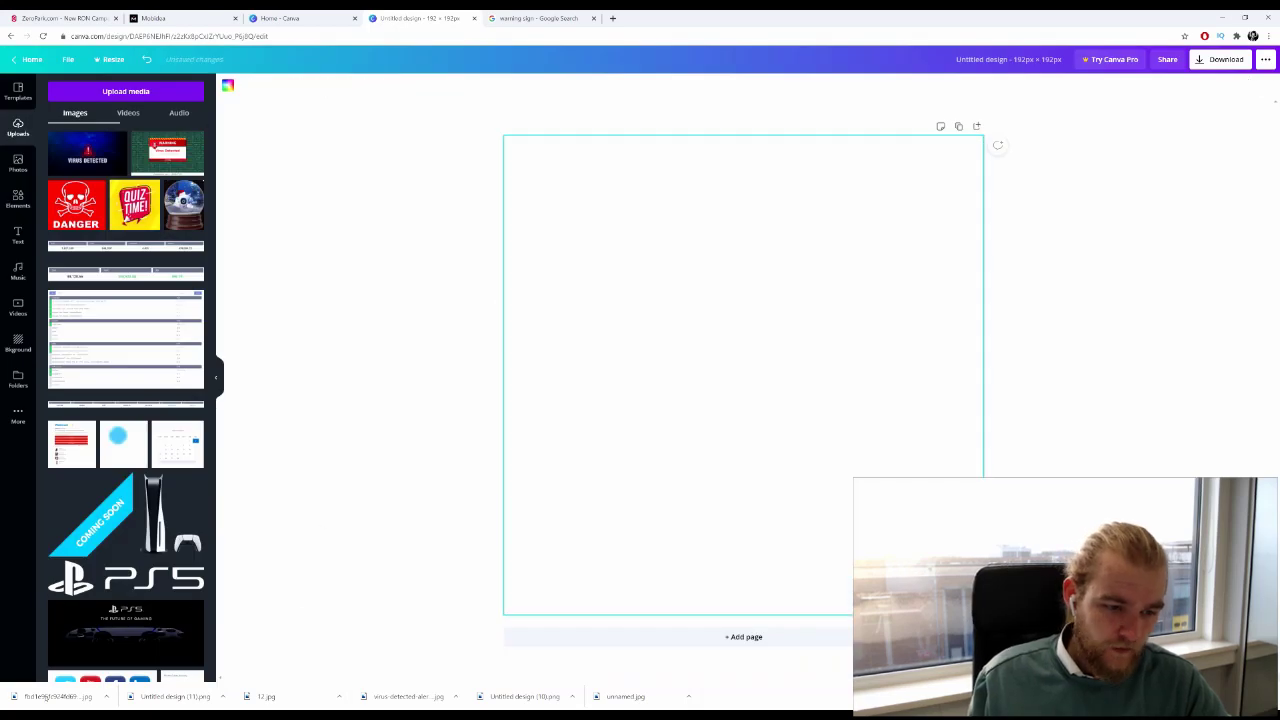
pyautogui.moveTo(45, 696); pyautogui.dragTo(125, 370)
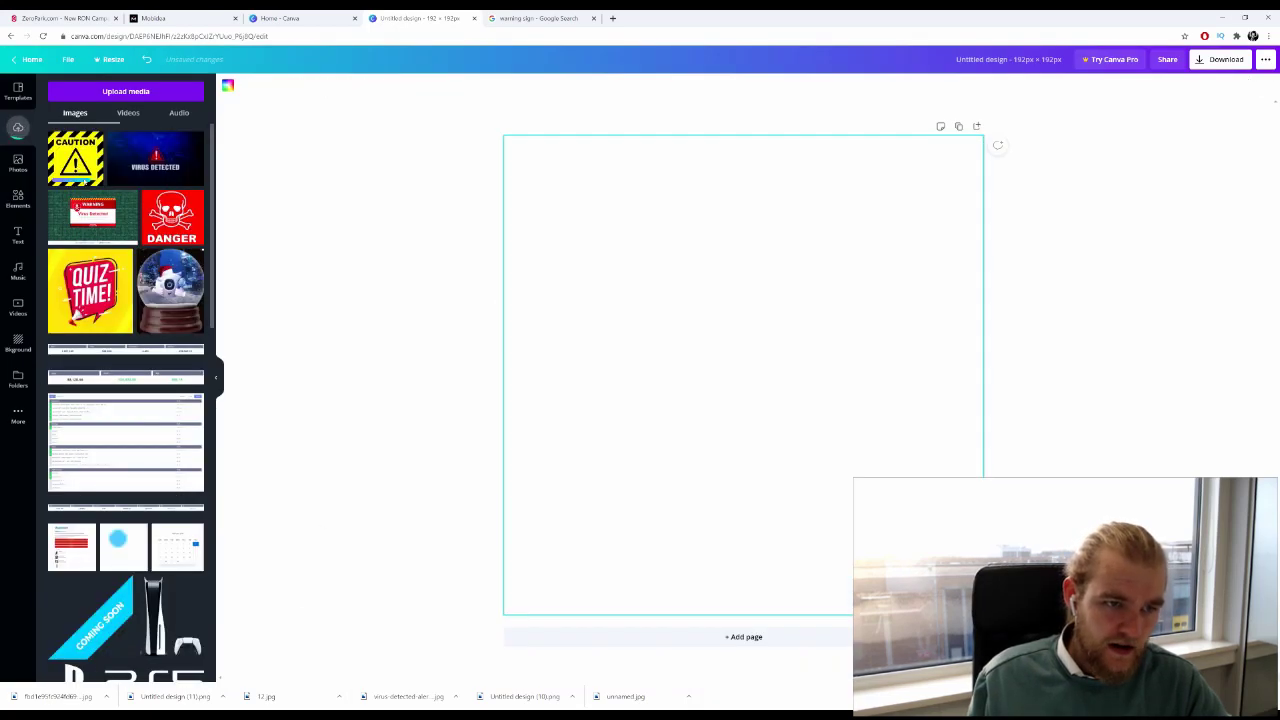
pyautogui.moveTo(75, 158); pyautogui.dragTo(515, 245)
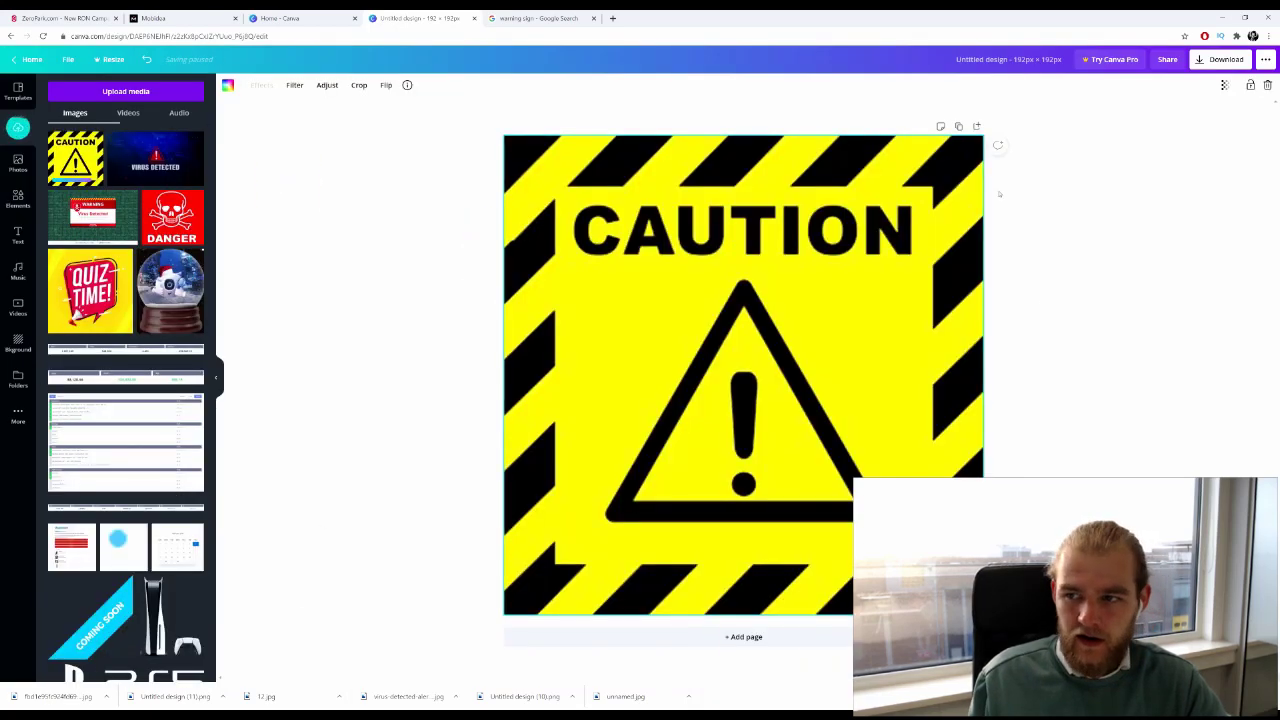
# Download the caution design as a PNG and add it to the Zeropark campaign as the third push creative.
pyautogui.click(1224, 60)
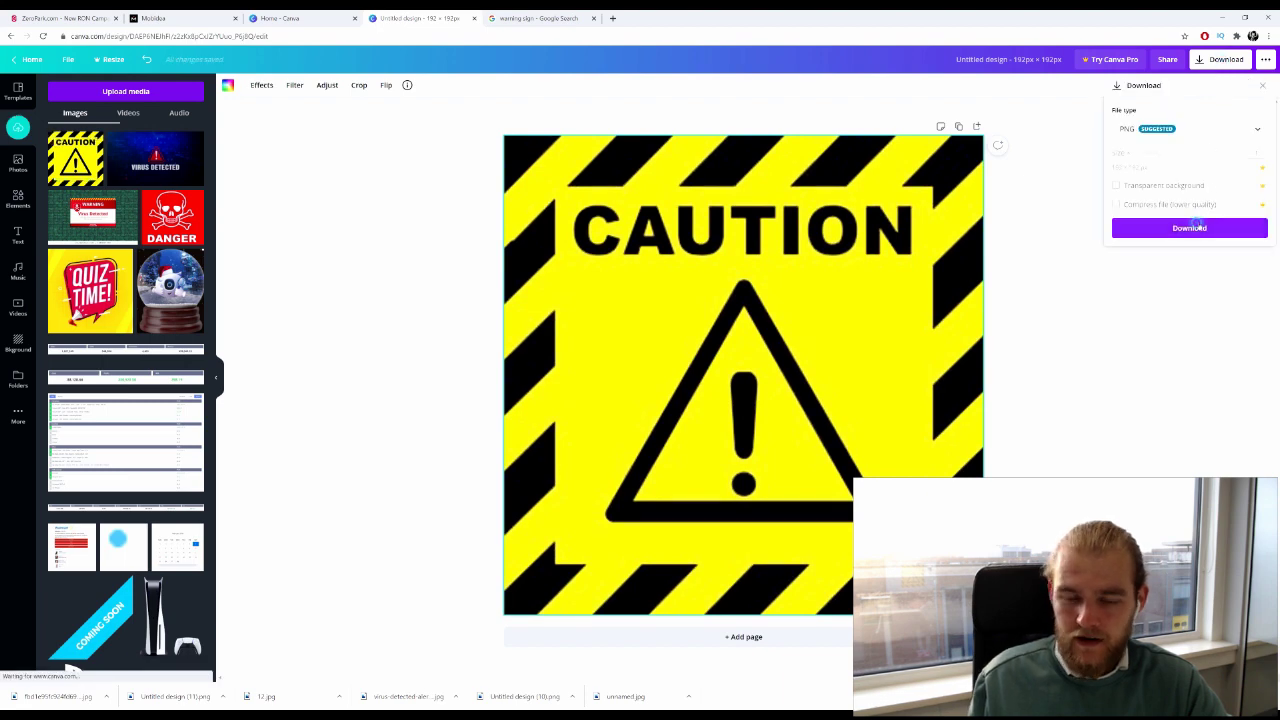
pyautogui.click(1189, 228)
pyautogui.hotkey('ctrl', '1')
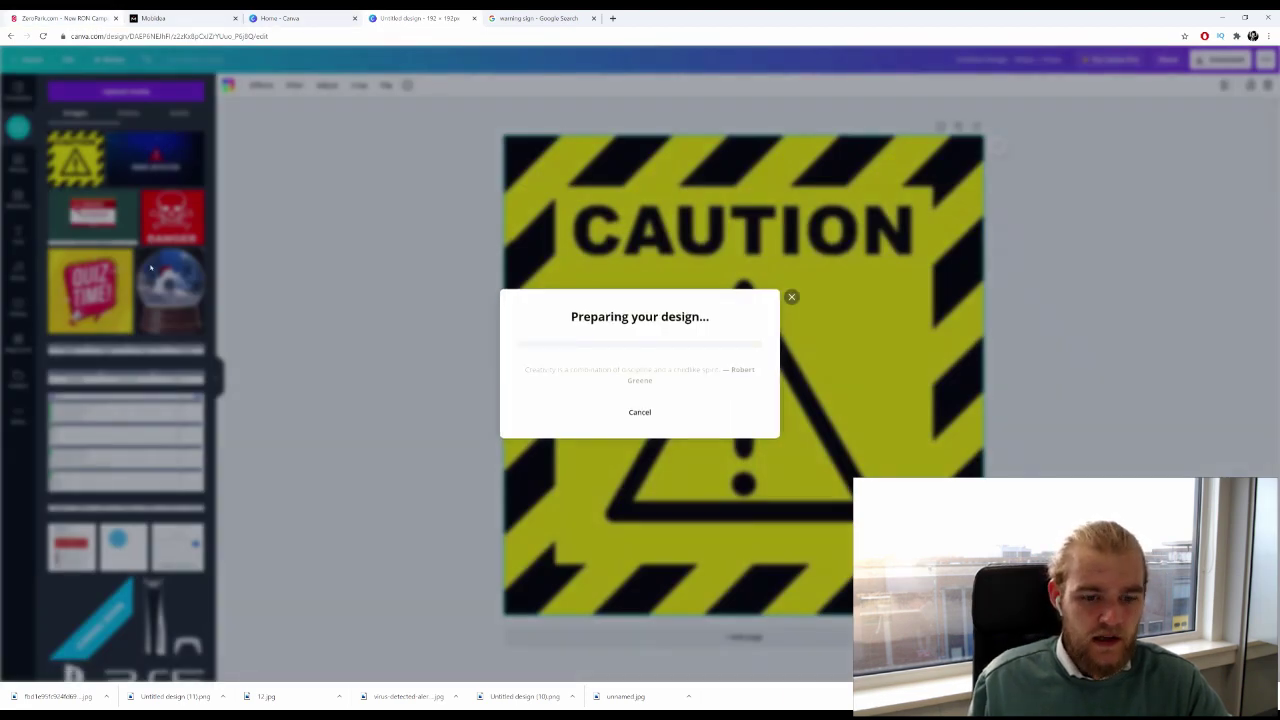
pyautogui.moveTo(268, 489); pyautogui.dragTo(395, 305)
# Title the third creative "YOUR DEVICE IS AT RISK!" in capital letters.
pyautogui.click(401, 273)
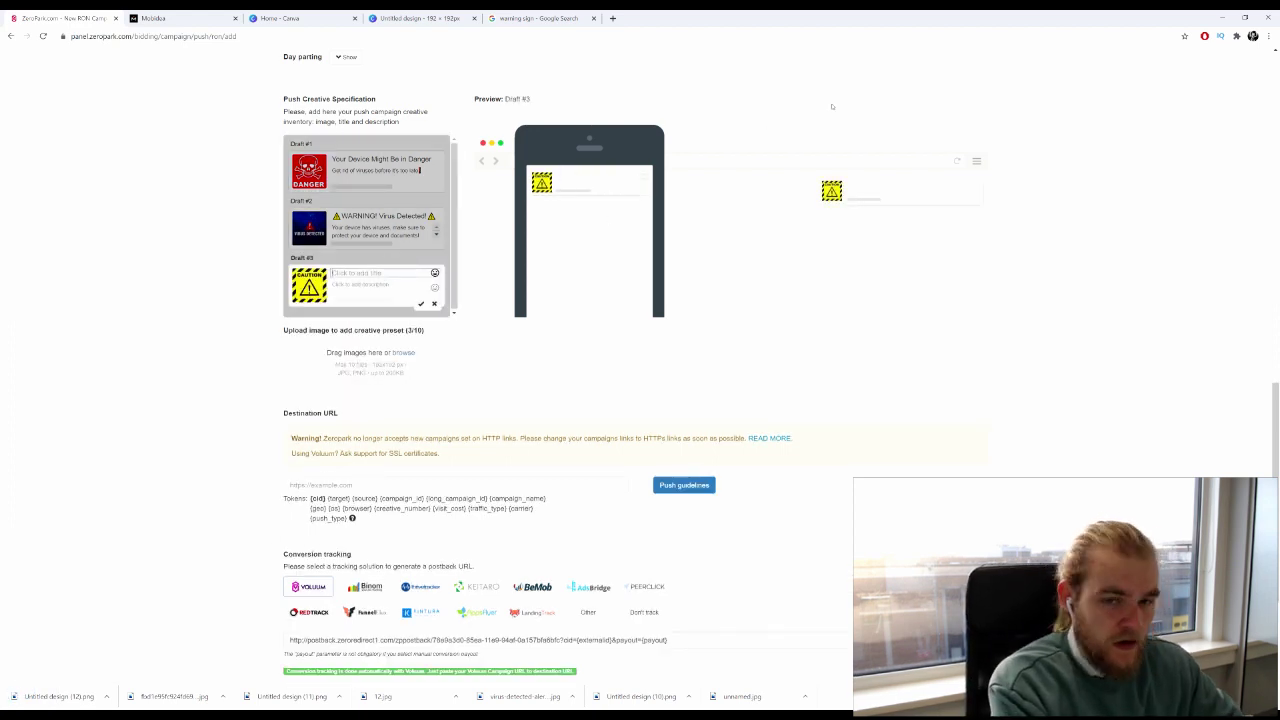
pyautogui.write('Your device is at risk!')
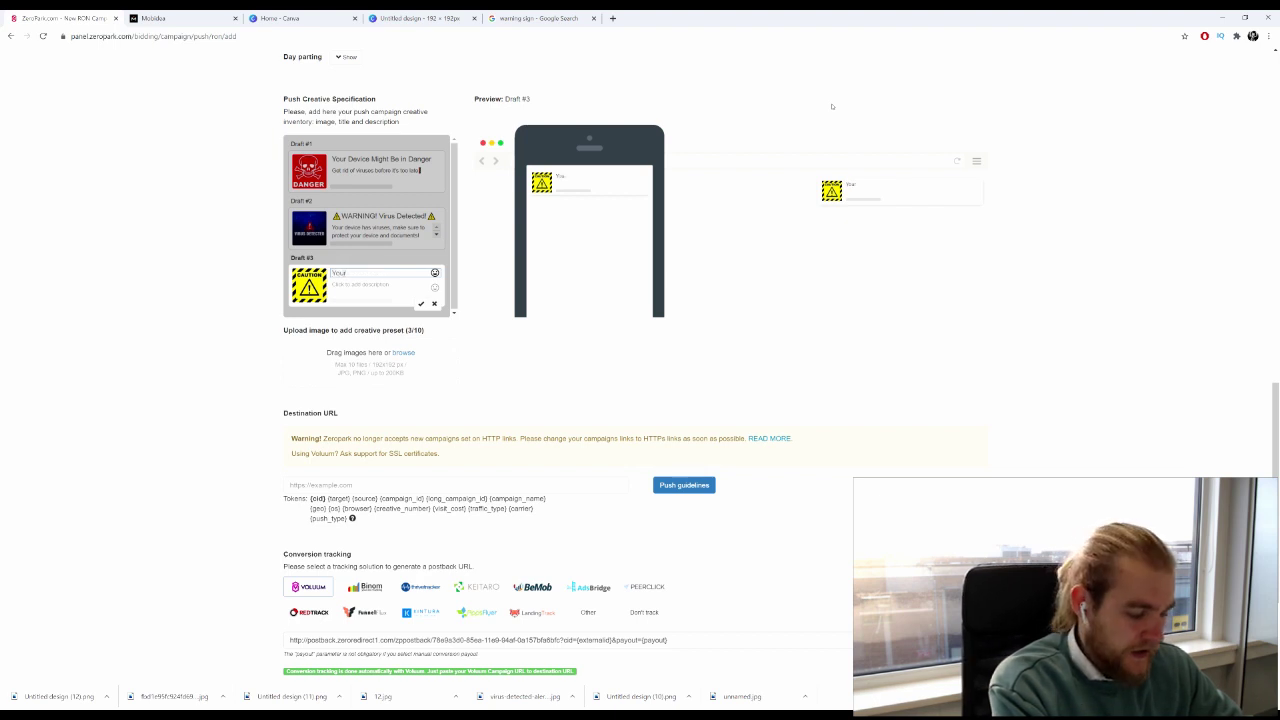
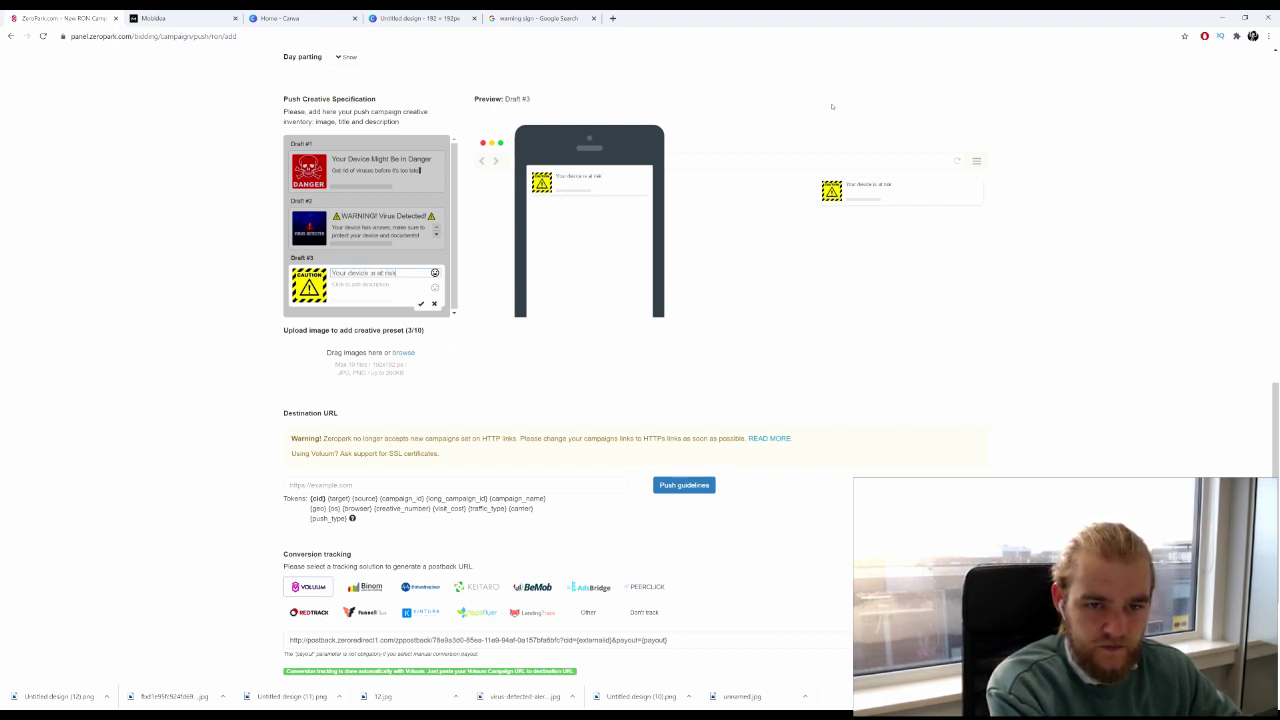
pyautogui.hotkey('ctrl', 'a')
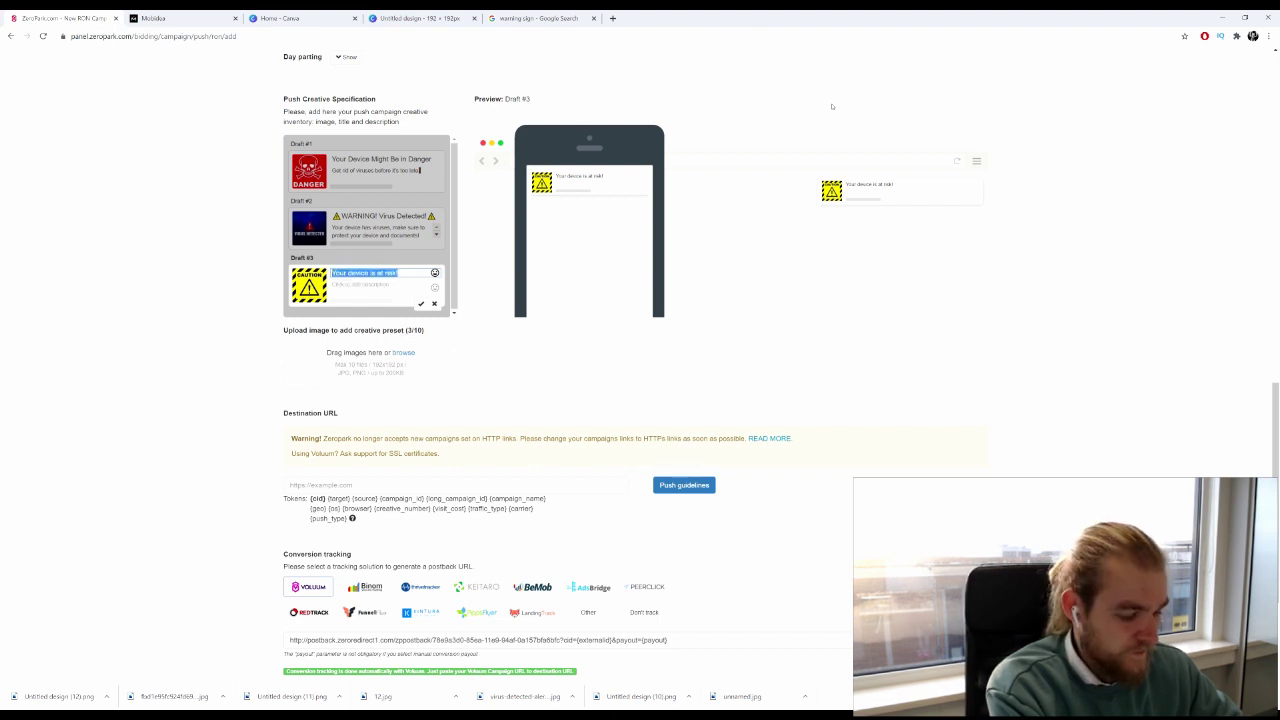
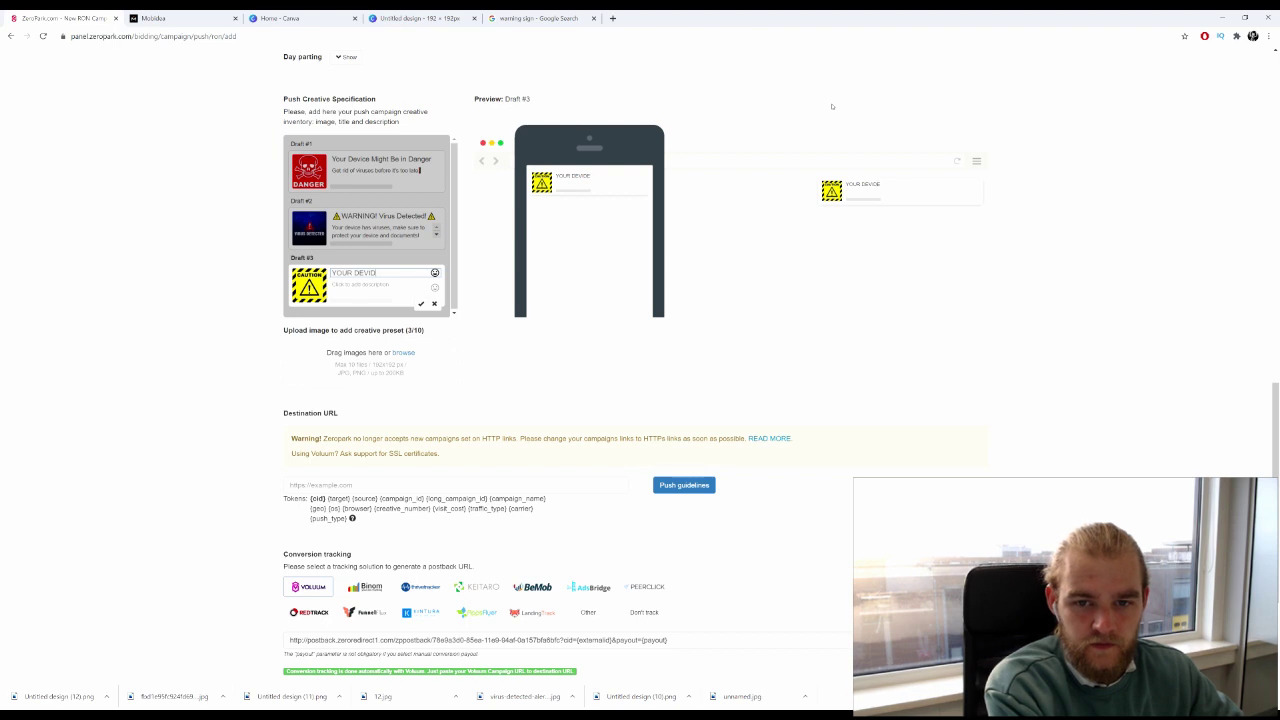
pyautogui.write('R DEVICE IS AT RISK!')
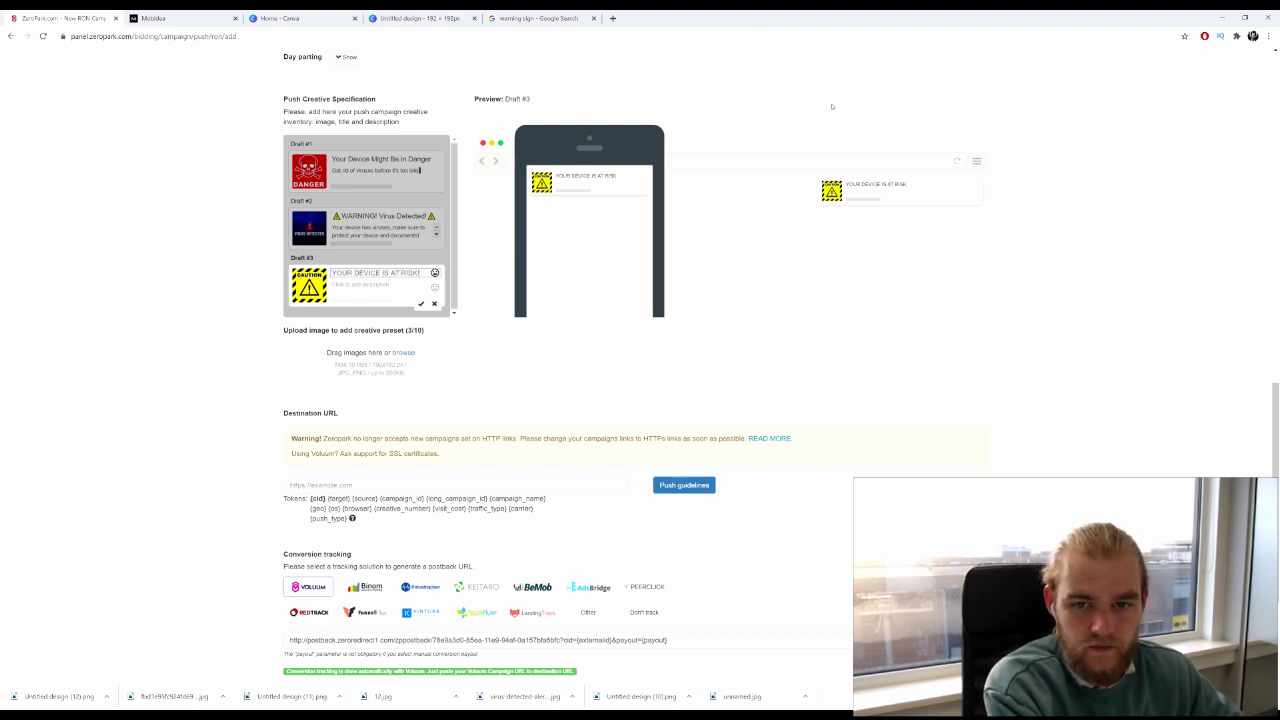
pyautogui.press('Tab')
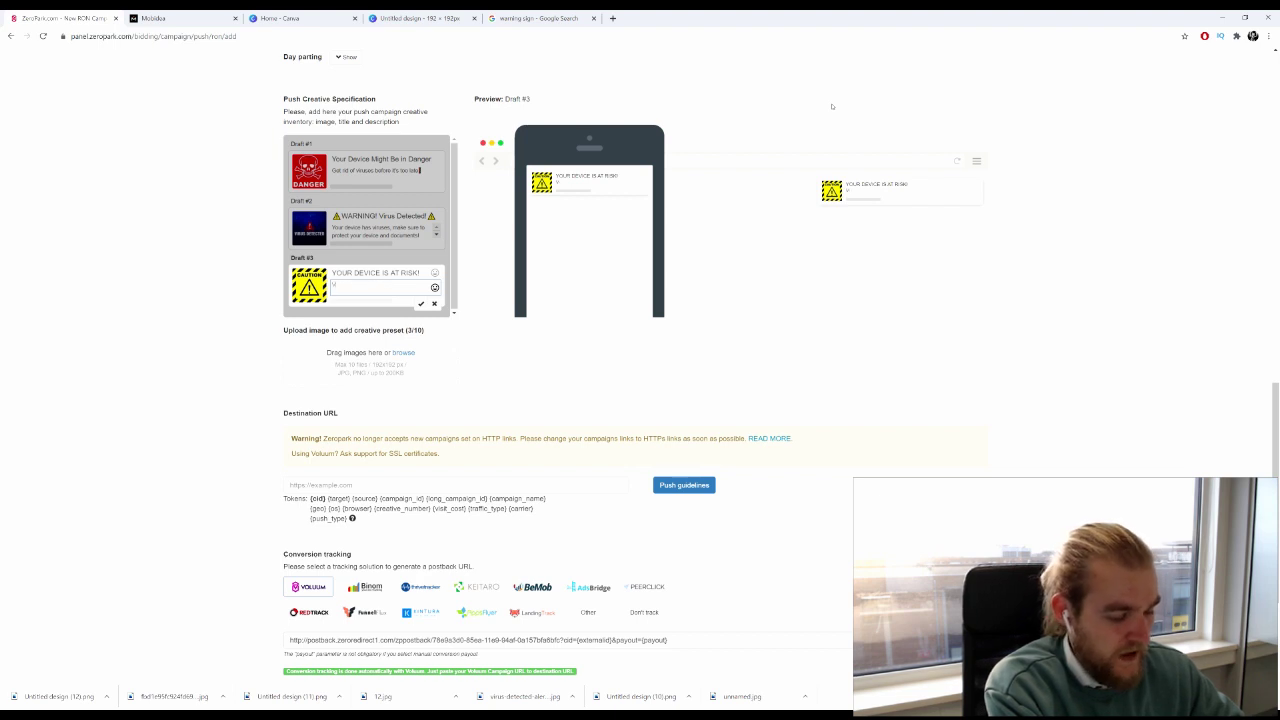
# Write the third creative's description: "Viruses can slow your device and gather fragile information. Protect yours".
pyautogui.write('Viruses can lock your device and gather fragile information. Protect yours')
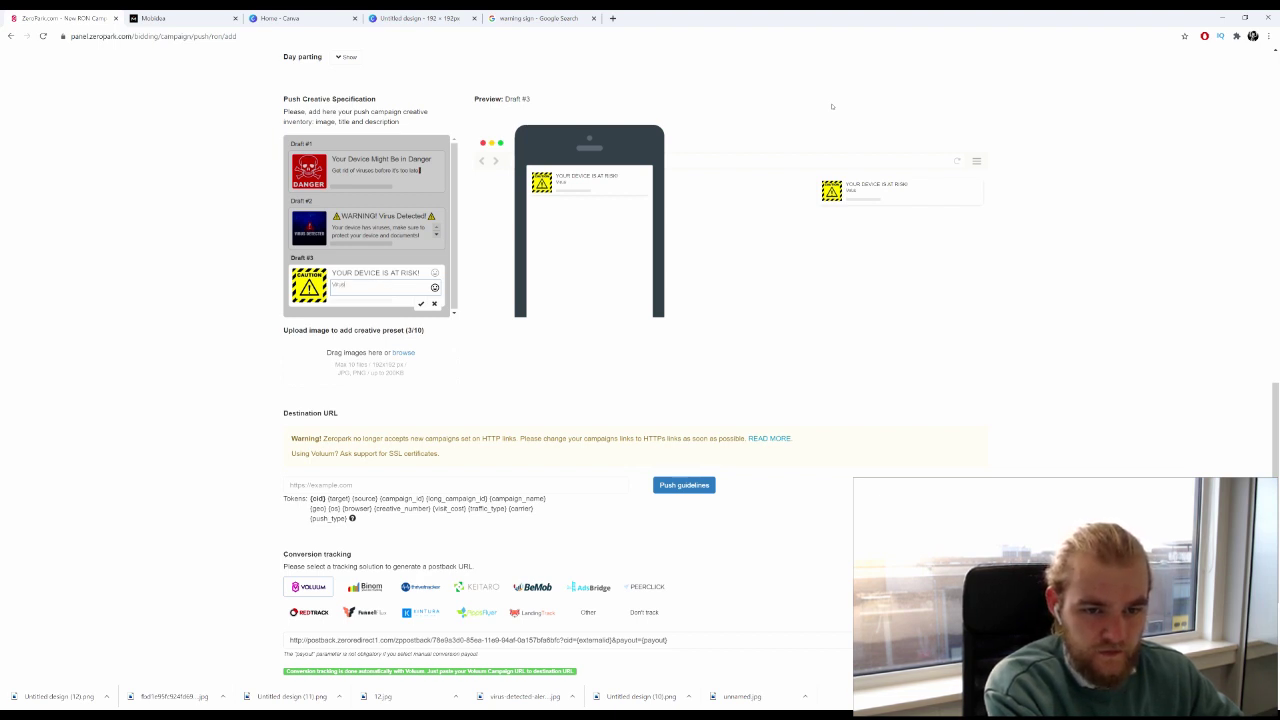
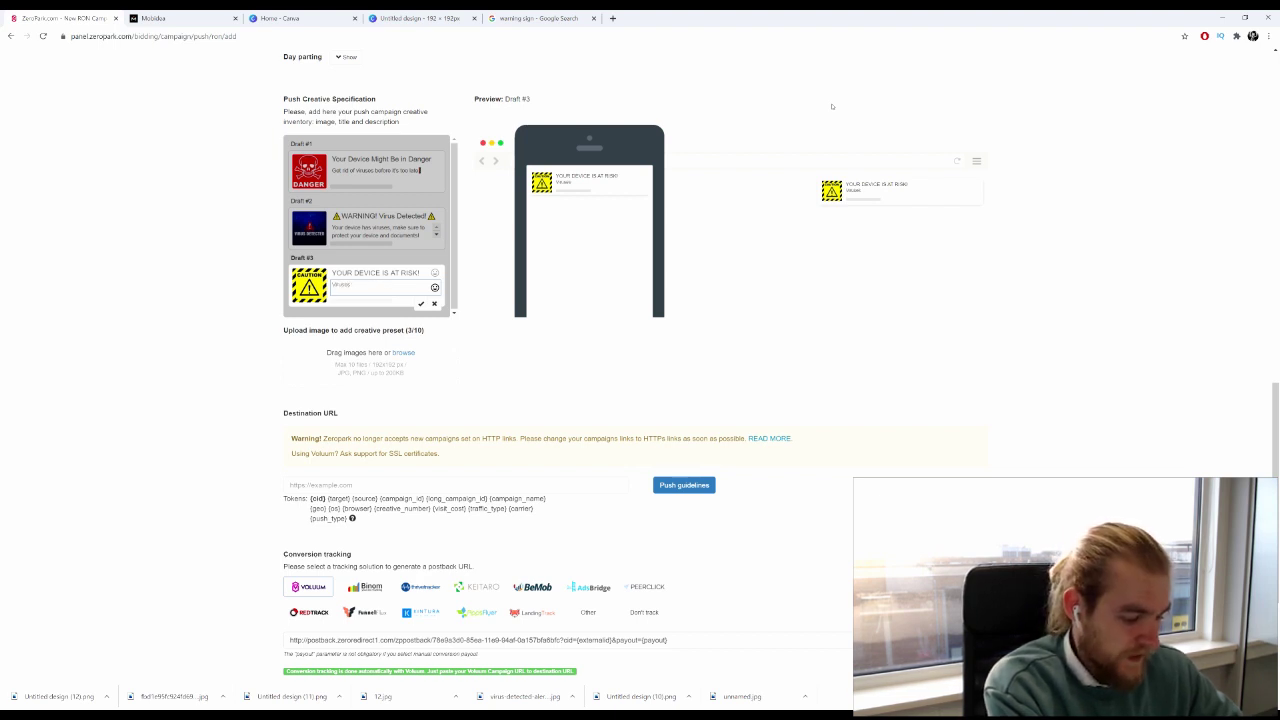
pyautogui.write(' can')
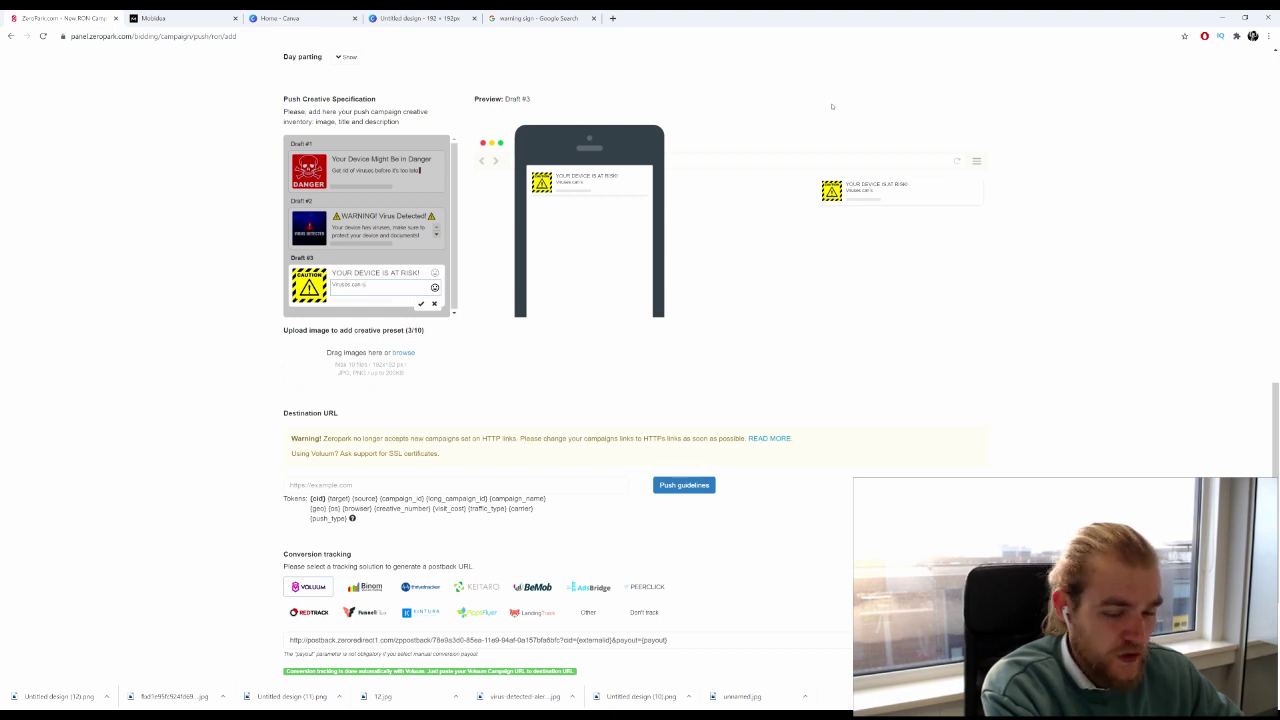
pyautogui.write('low yo')
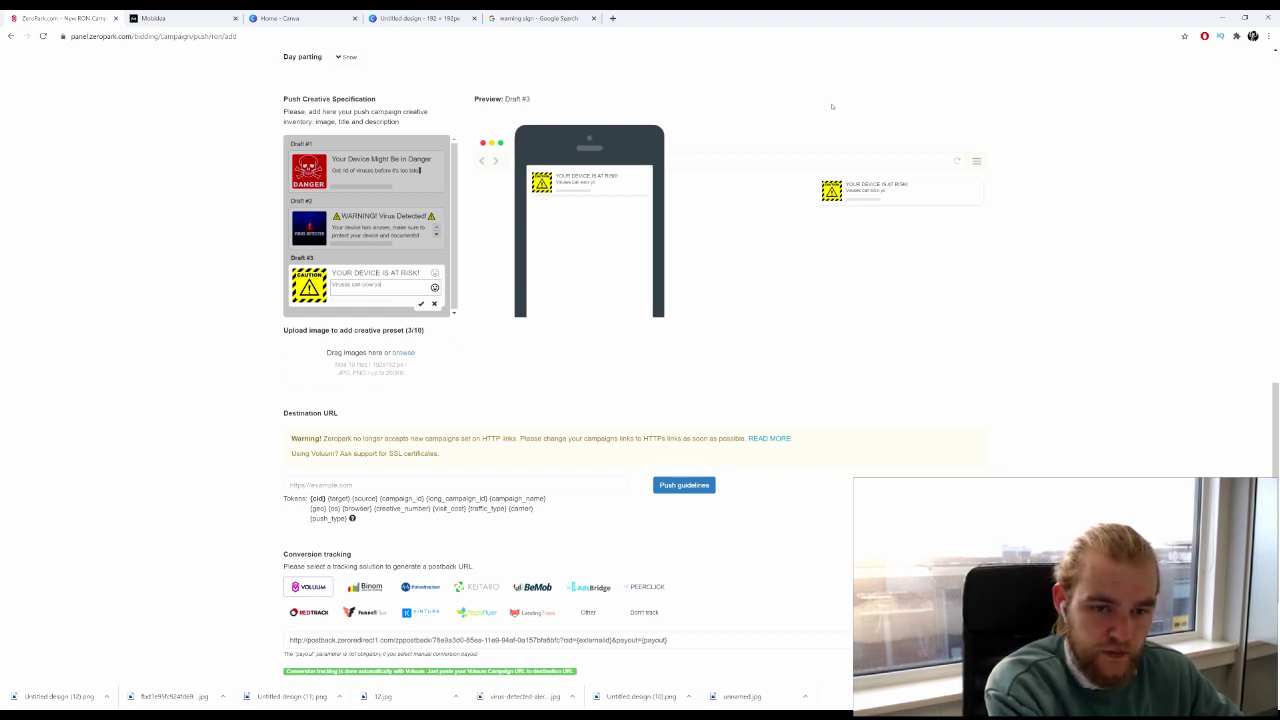
pyautogui.write('u!')
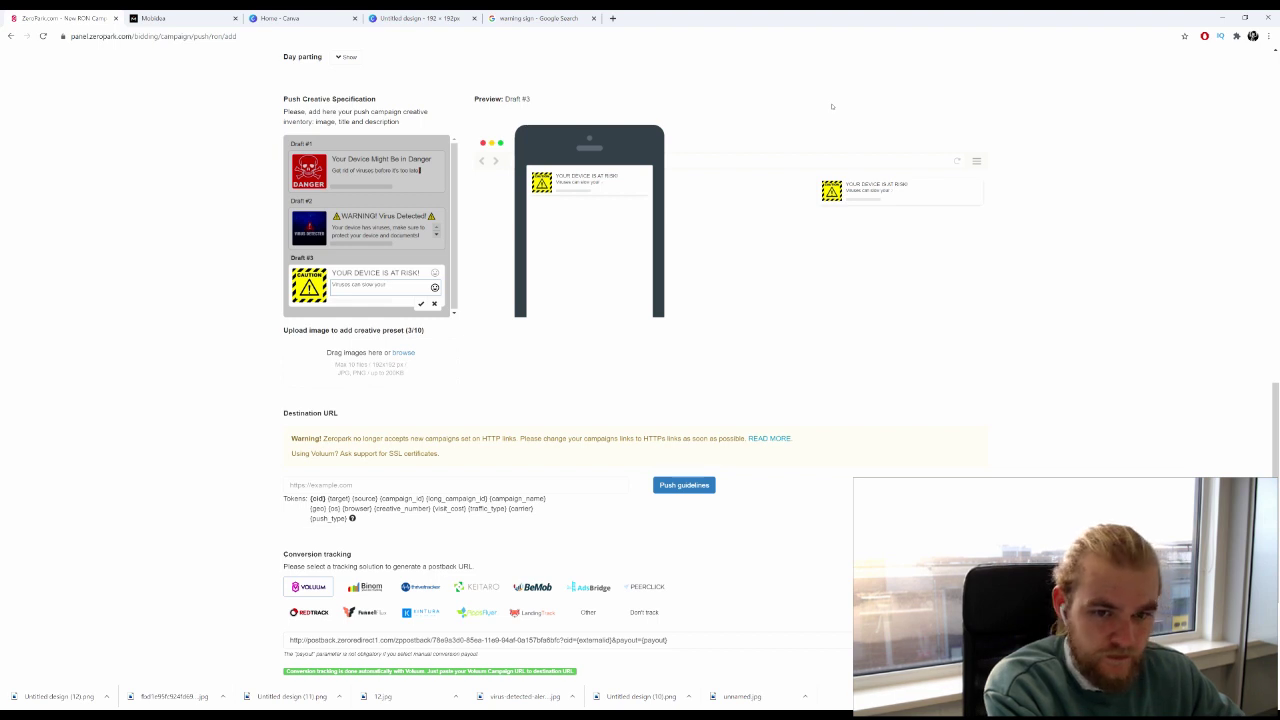
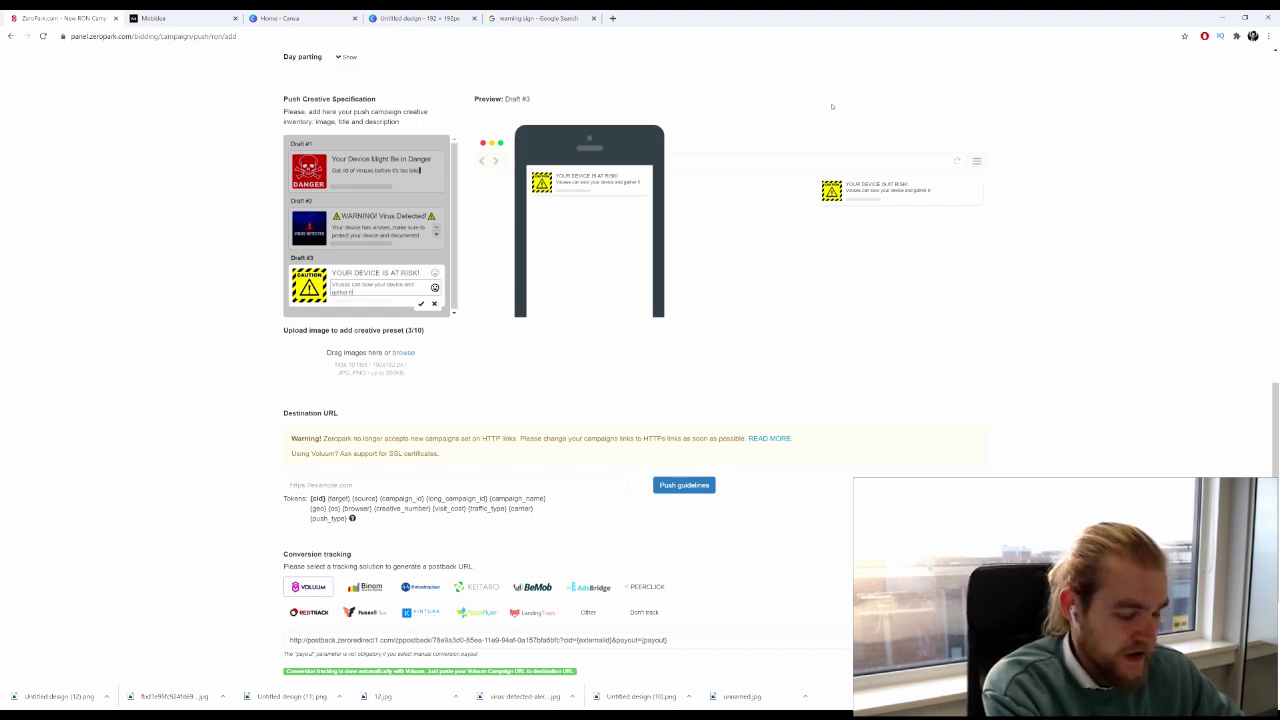
pyautogui.write('ile informa')
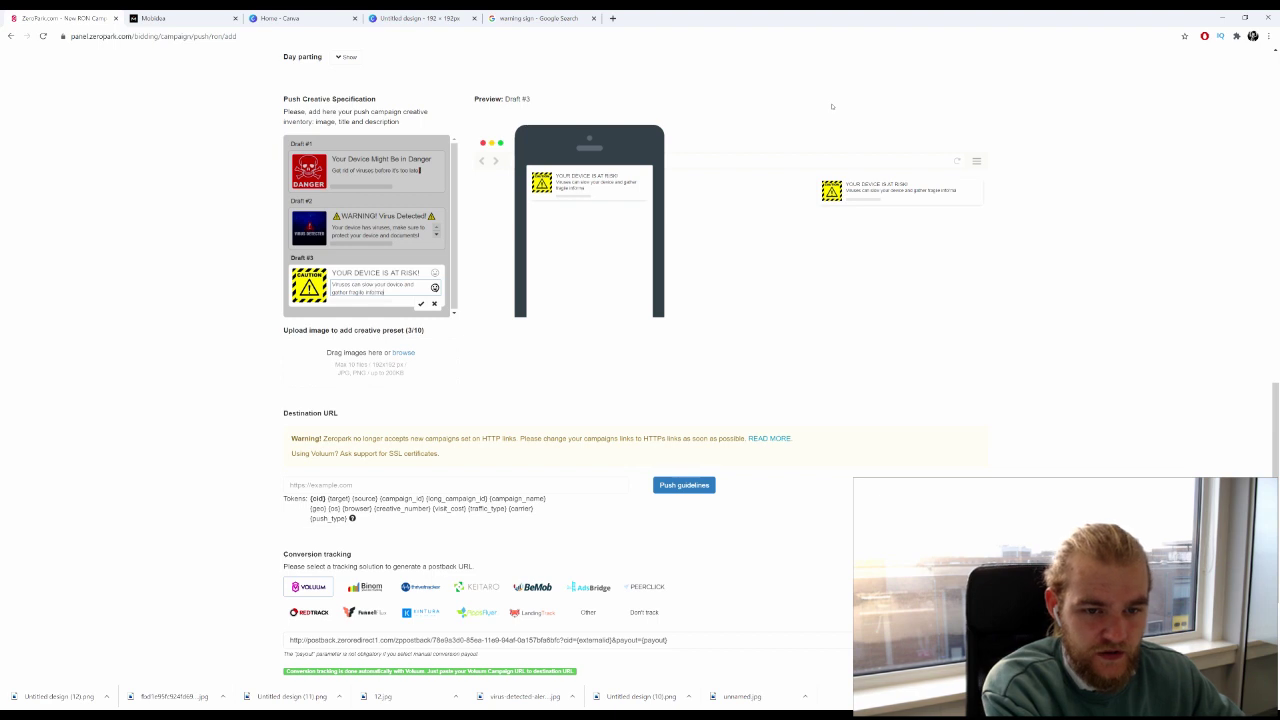
pyautogui.write('ti')
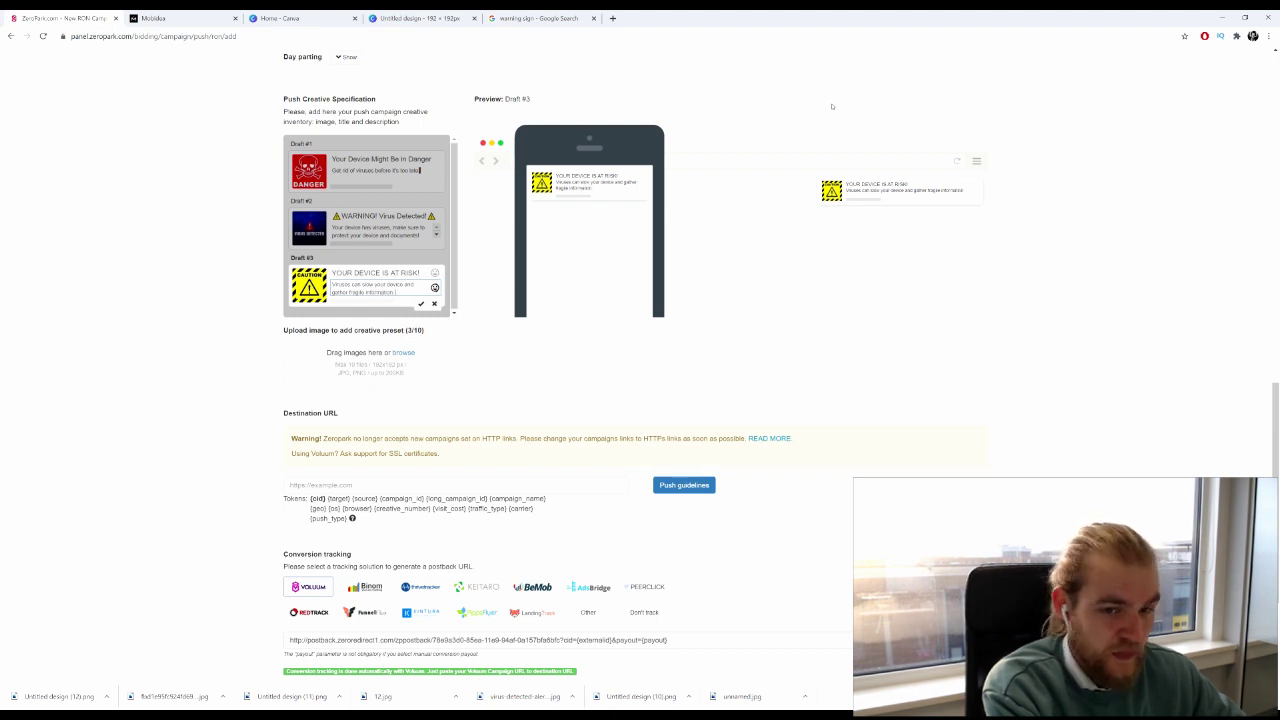
pyautogui.write('on. Protect yours')
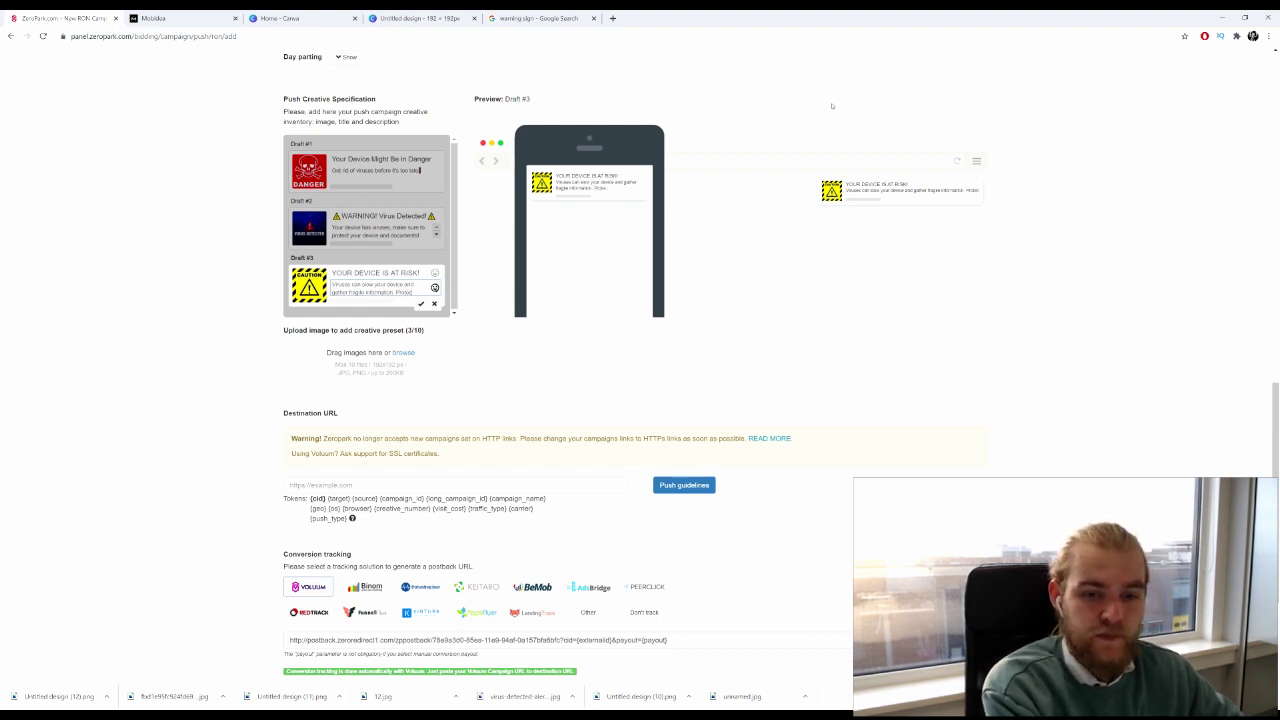
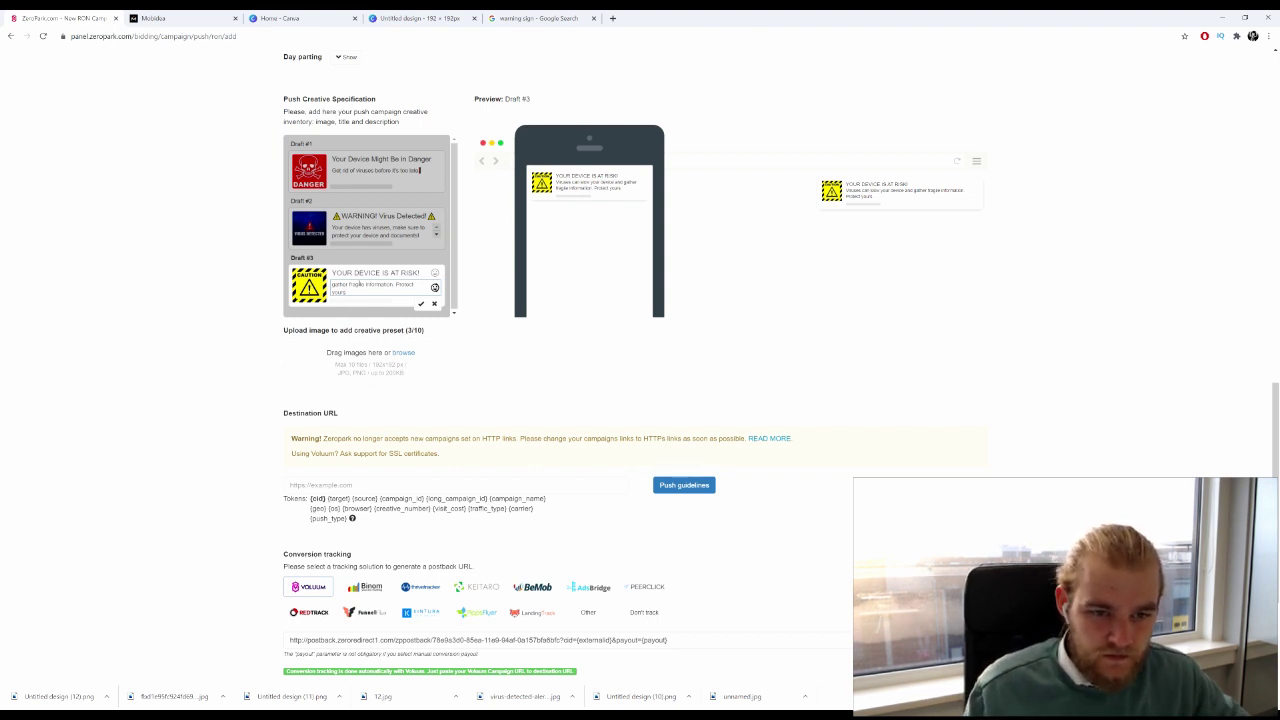
# In the third creative's description, replace the words "slow your device" with "decrease speed".
pyautogui.scroll(1, 357, 293)
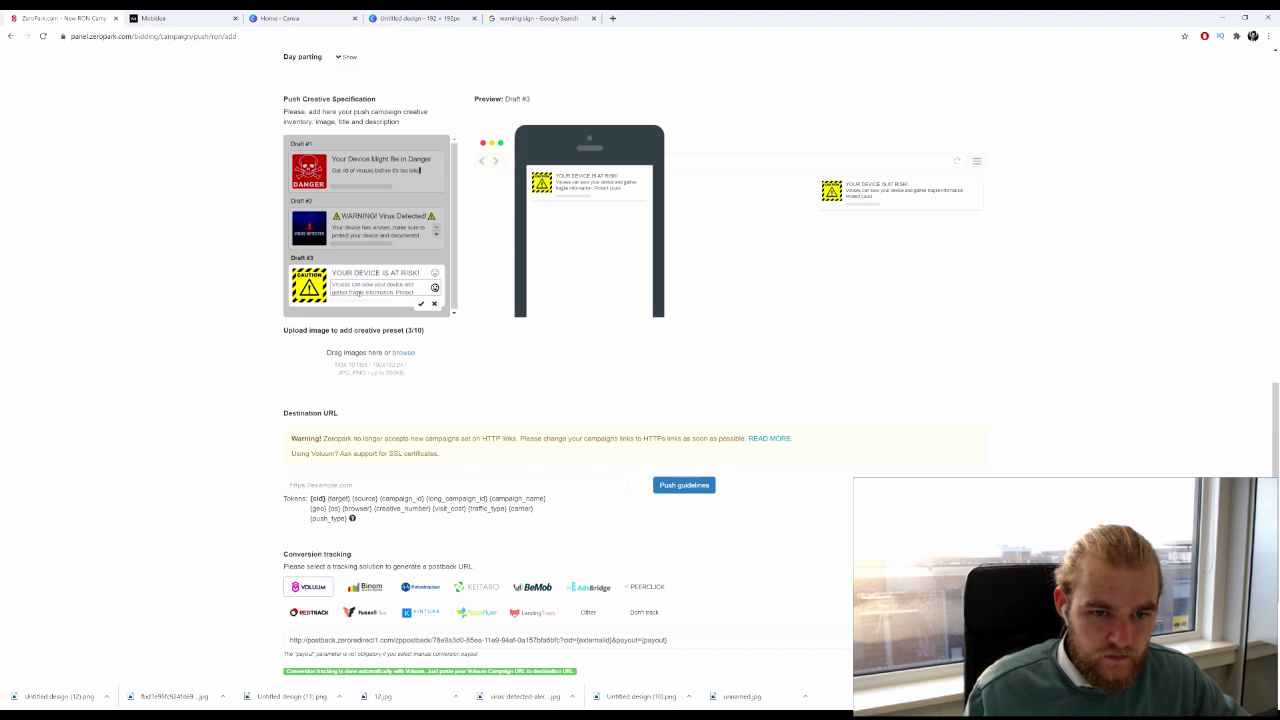
pyautogui.scroll(1, 357, 293)
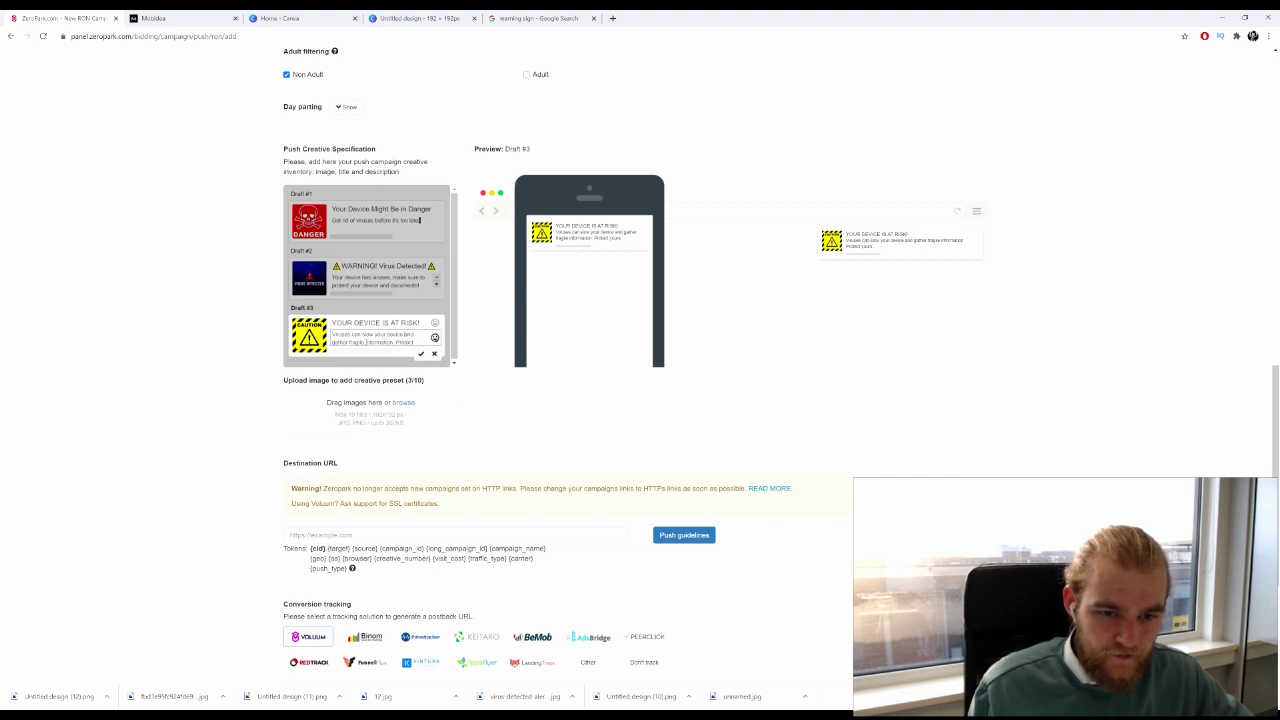
pyautogui.moveTo(353, 334); pyautogui.dragTo(413, 334)
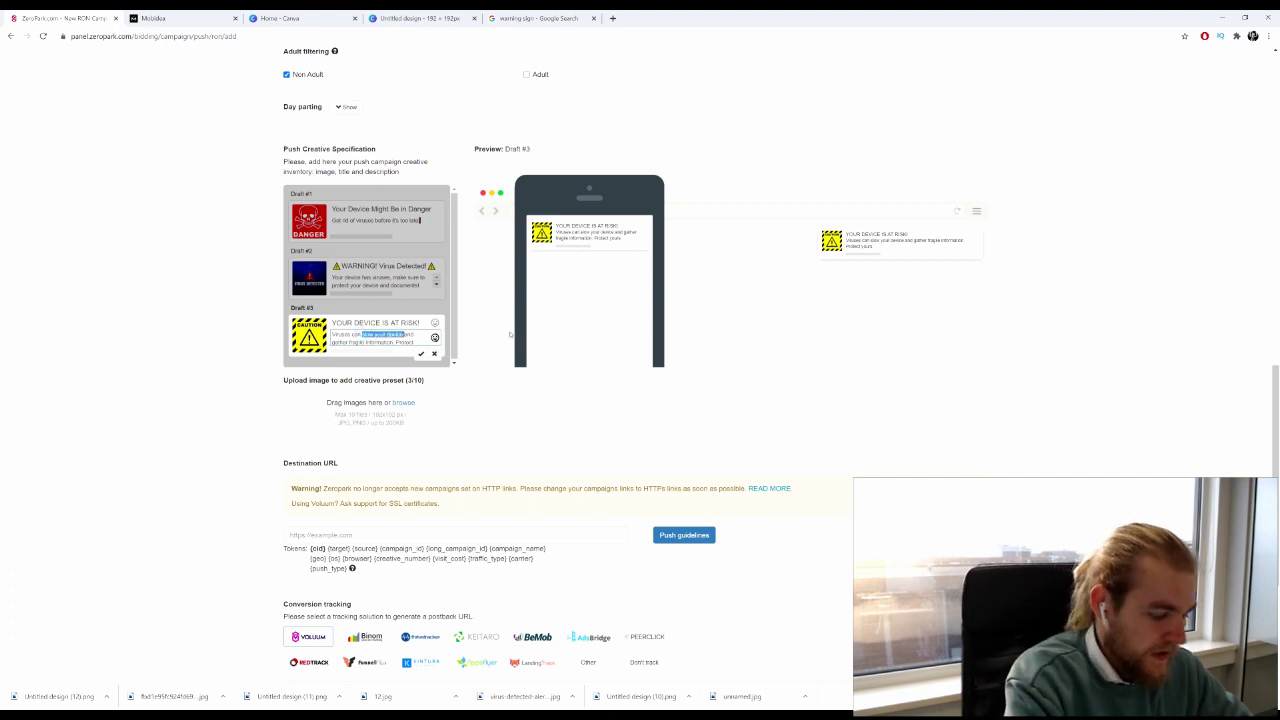
pyautogui.write('delete')
pyautogui.press('BackSpace')
pyautogui.press('BackSpace')
pyautogui.press('BackSpace')
pyautogui.press('BackSpace')
pyautogui.write('crease speed and')
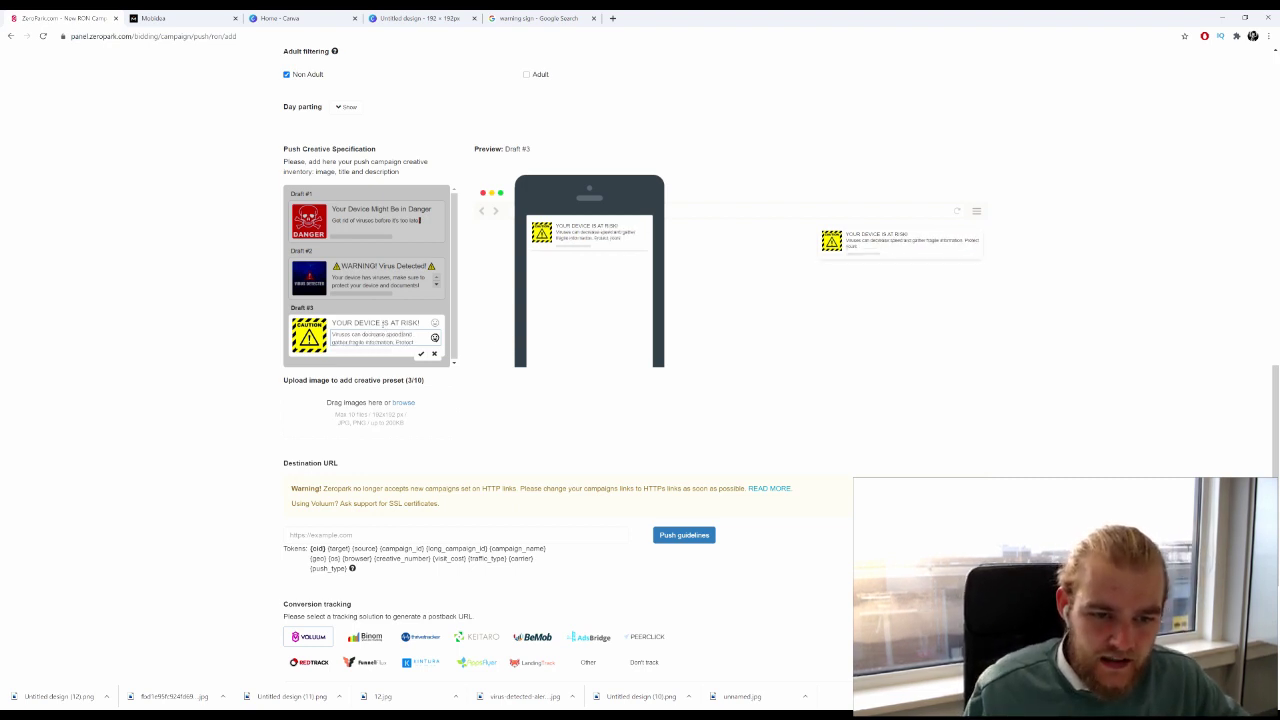
# Remove the word "fragile" from the third creative's description, end it with "Protect yourself!" and finish editing the creative.
pyautogui.doubleClick(358, 341)
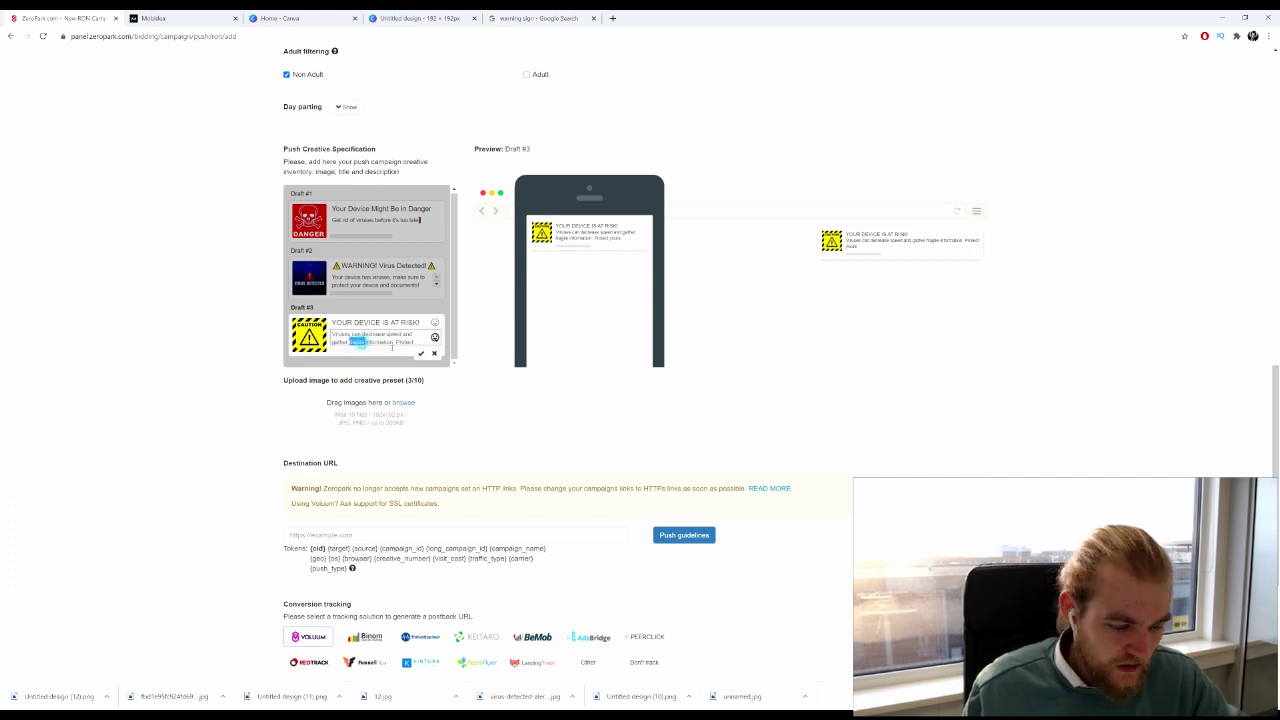
pyautogui.press('BackSpace')
pyautogui.scroll(-1, 463, 364)
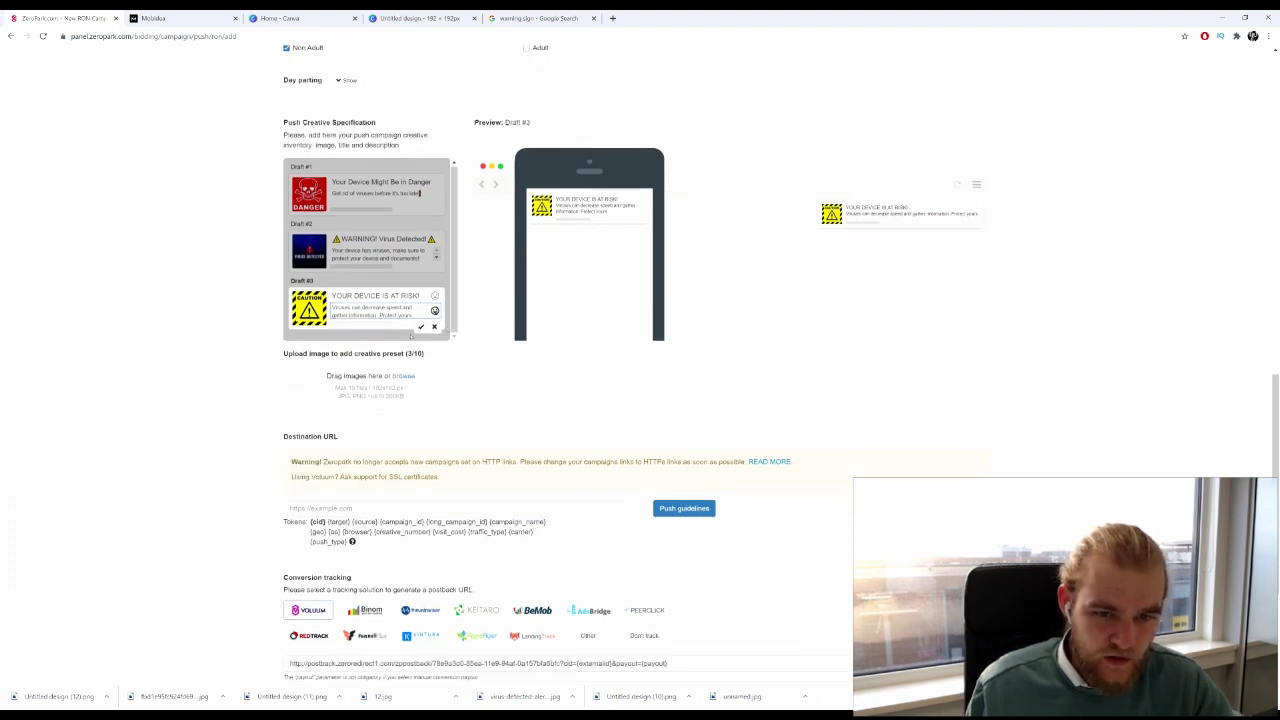
pyautogui.write('elf!')
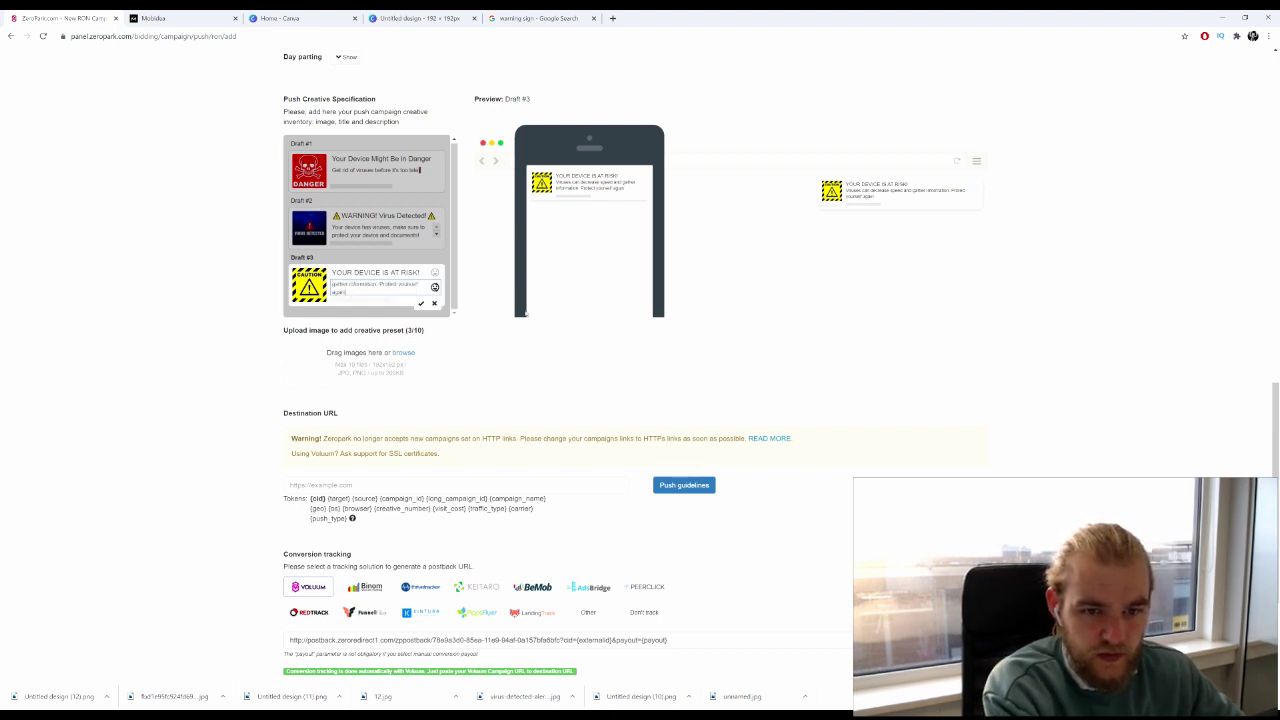
pyautogui.press('BackSpace')
pyautogui.press('BackSpace')
pyautogui.press('BackSpace')
pyautogui.write('!')
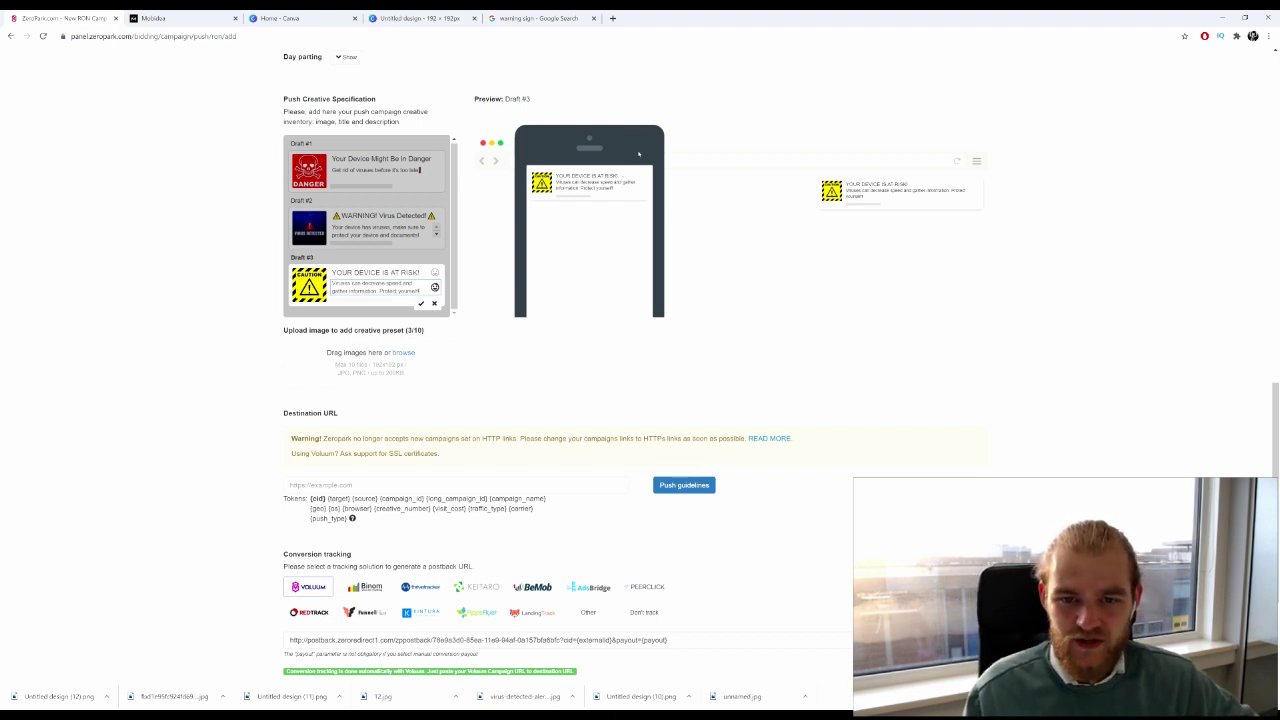
pyautogui.click(86, 199)
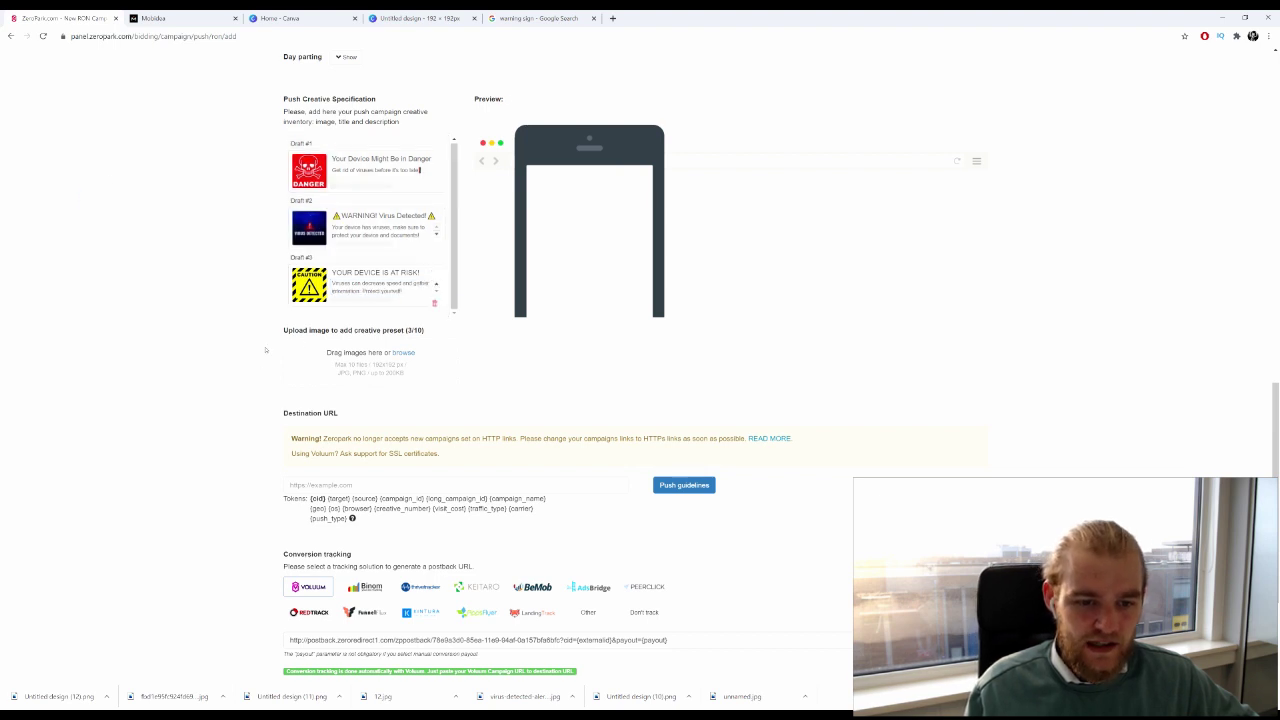
# Examine the destination URL field and the conversion tracking, payout and capping settings below the creatives.
pyautogui.scroll(-1, 266, 351)
pyautogui.click(335, 385)
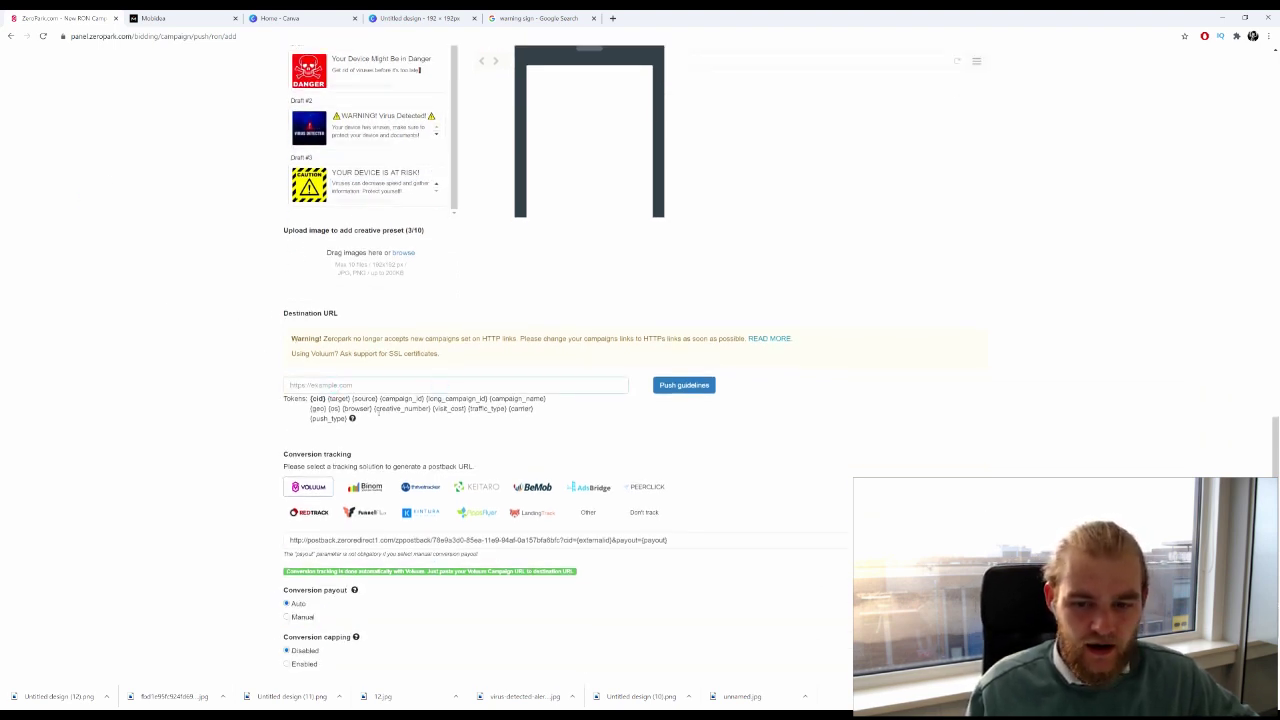
pyautogui.scroll(-1, 505, 411)
pyautogui.scroll(-1, 505, 411)
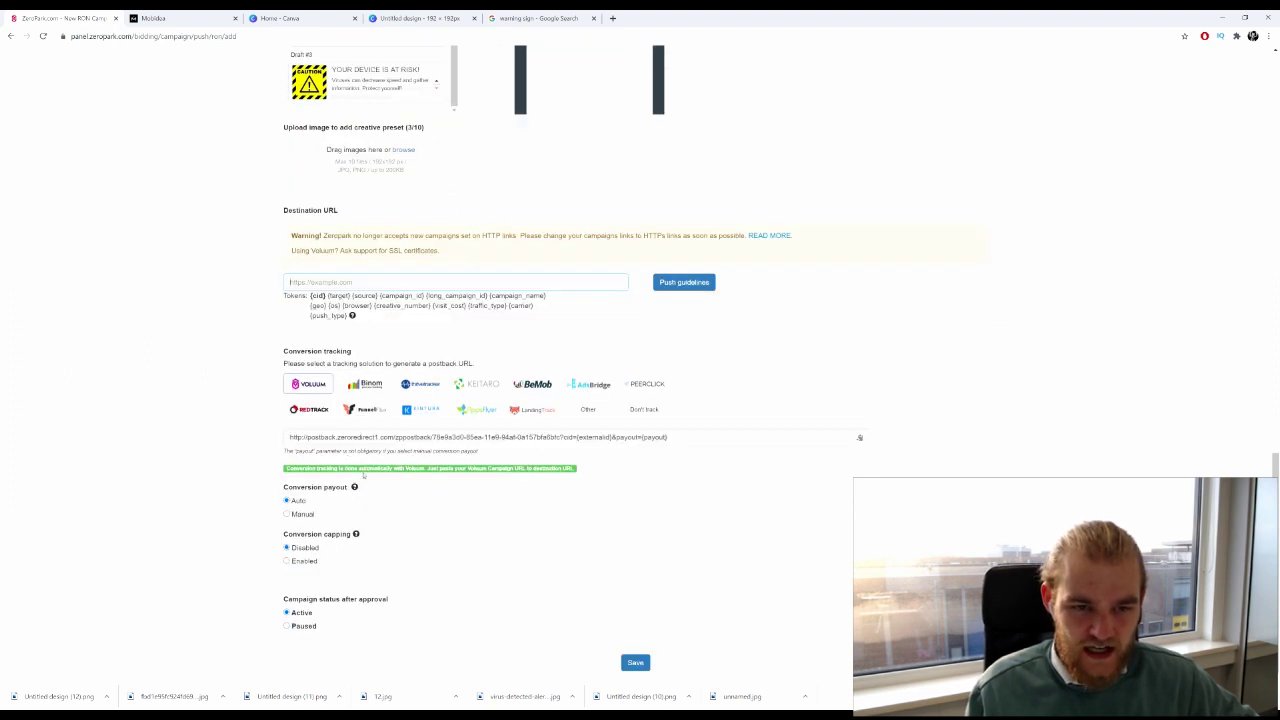
pyautogui.doubleClick(299, 489)
pyautogui.click(251, 503)
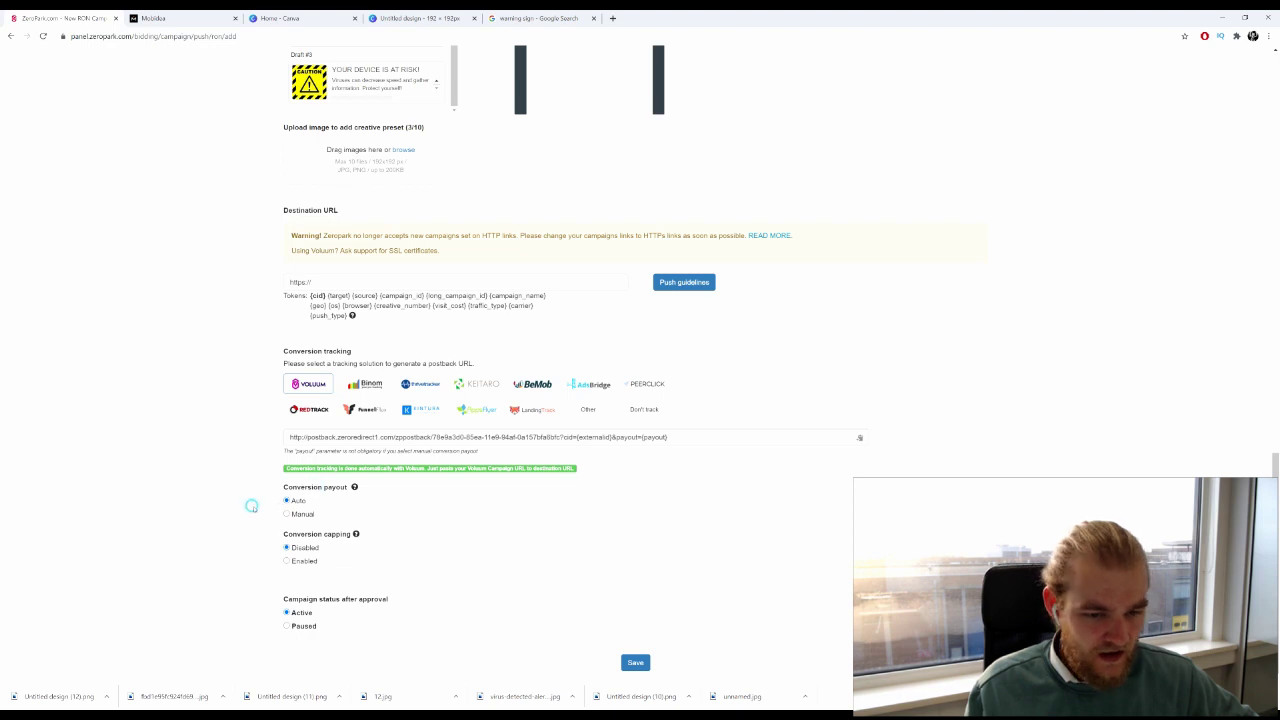